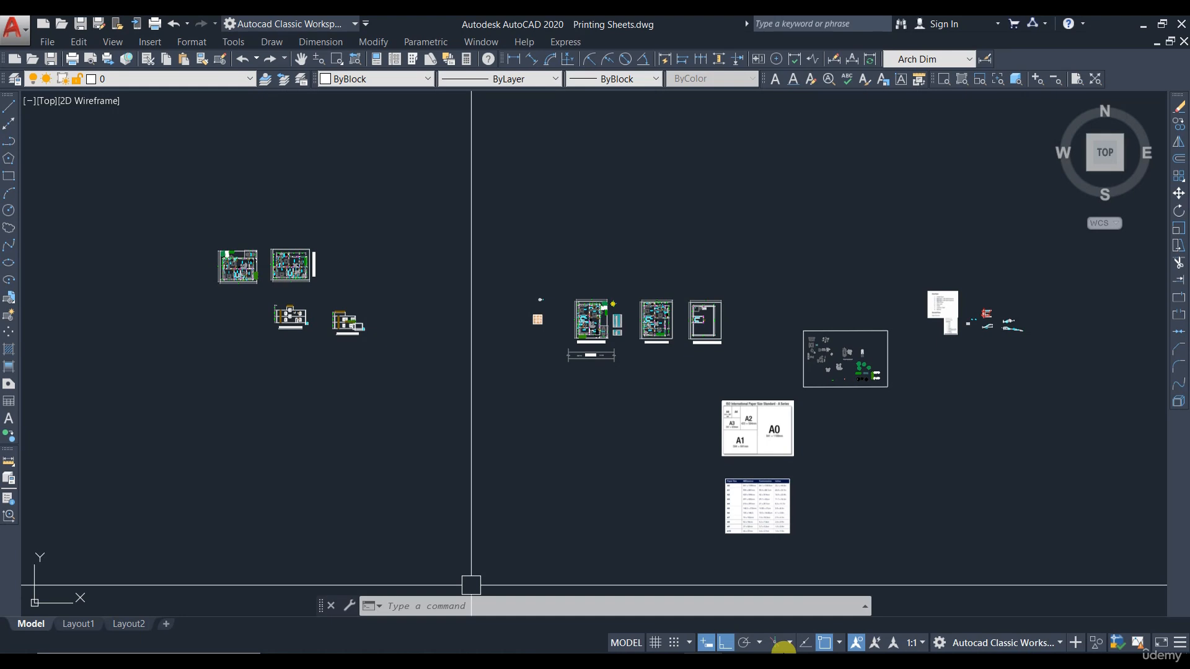
# Step: Add a new layout after Layout2 in the Printing Sheets drawing
pyautogui.scroll(5, 723, 406)
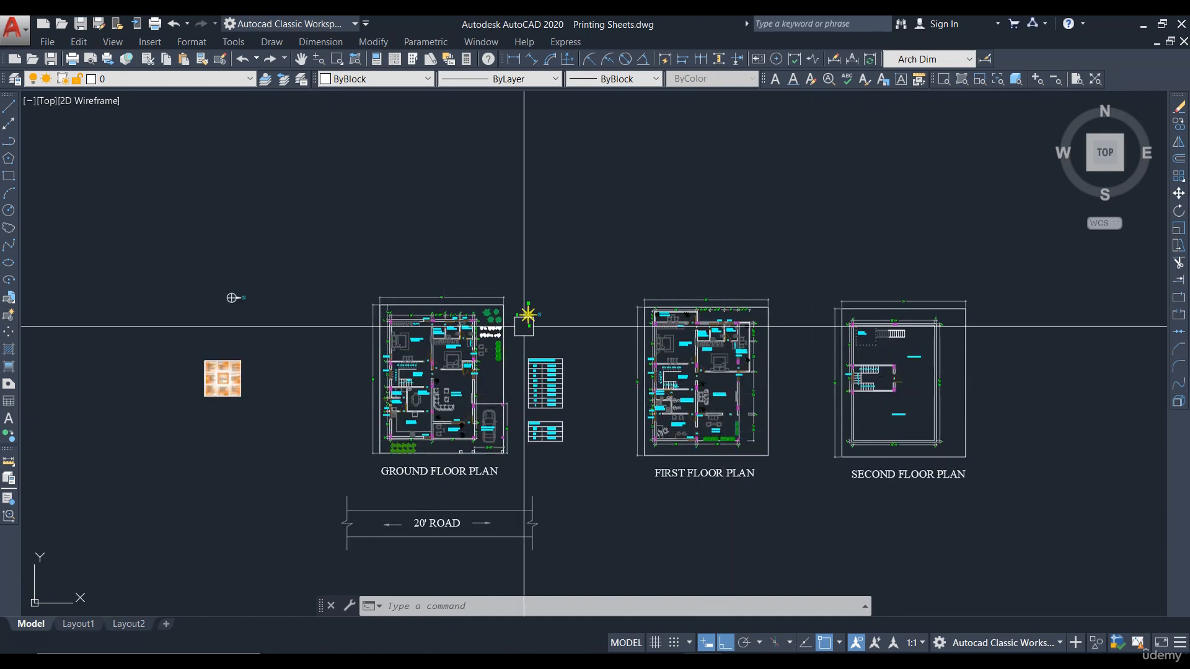
pyautogui.scroll(-2, 672, 302)
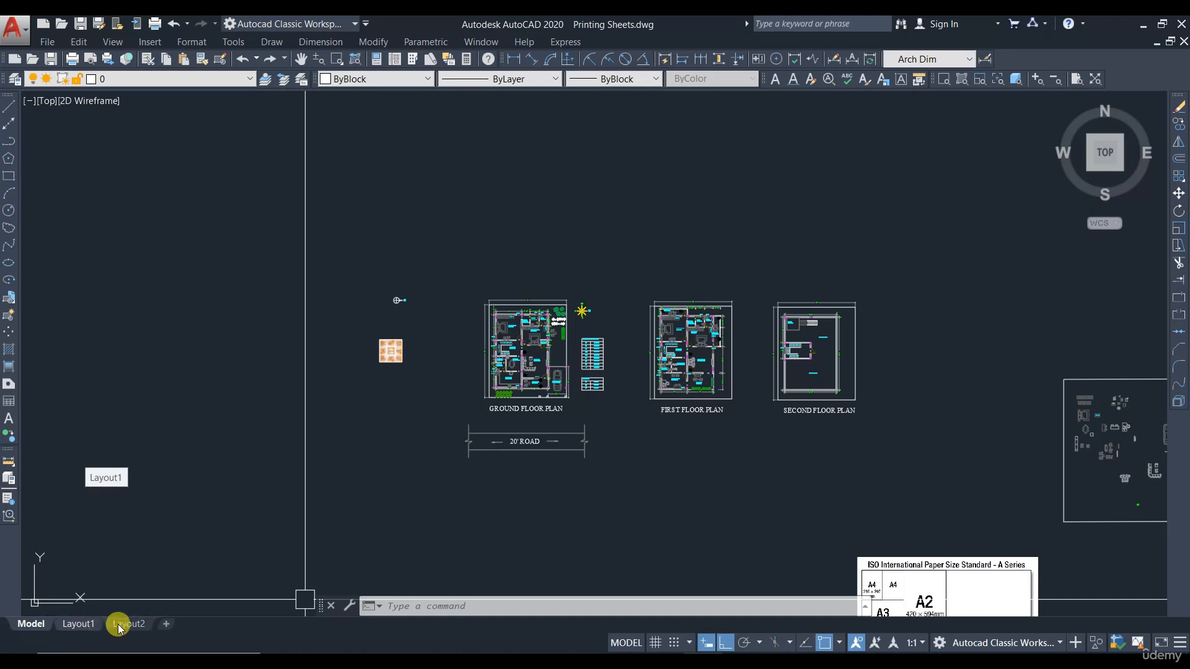
pyautogui.click(166, 626)
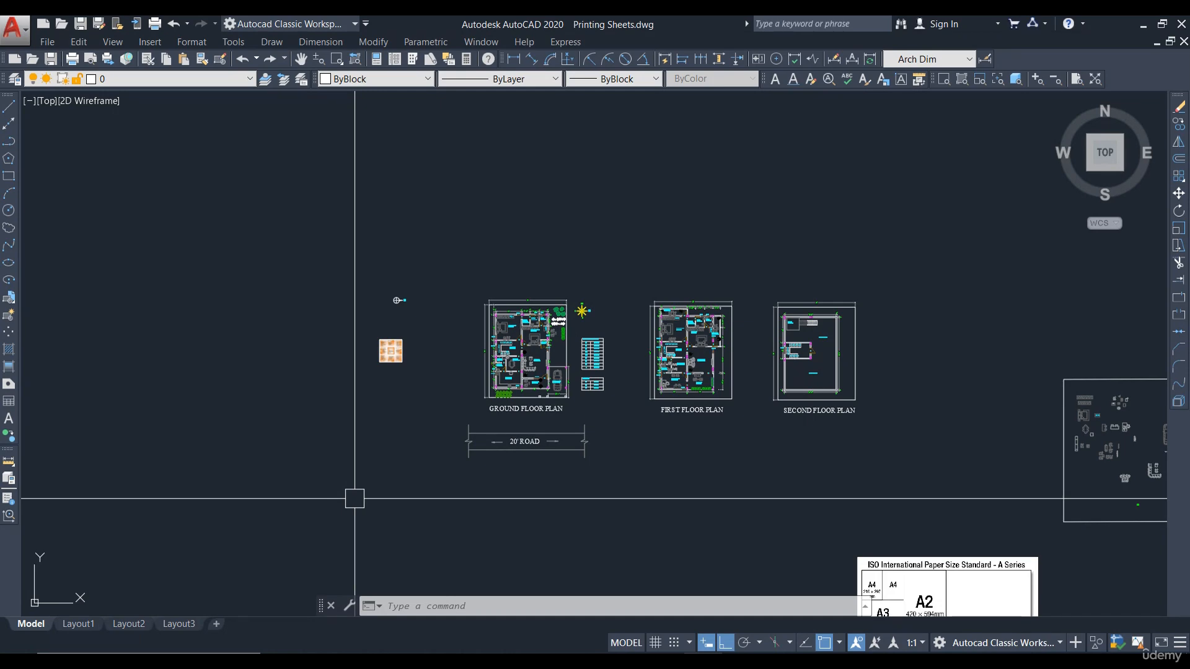
# Step: Examine the ISO A-series paper size diagram and the table of A0 to A10 dimensions in model space
pyautogui.moveTo(1011, 531)
pyautogui.mouseDown(button='middle')
pyautogui.moveTo(864, 371)
pyautogui.moveTo(719, 350)
pyautogui.mouseUp(button='middle')
pyautogui.scroll(4, 711, 355)
pyautogui.scroll(-2, 556, 328)
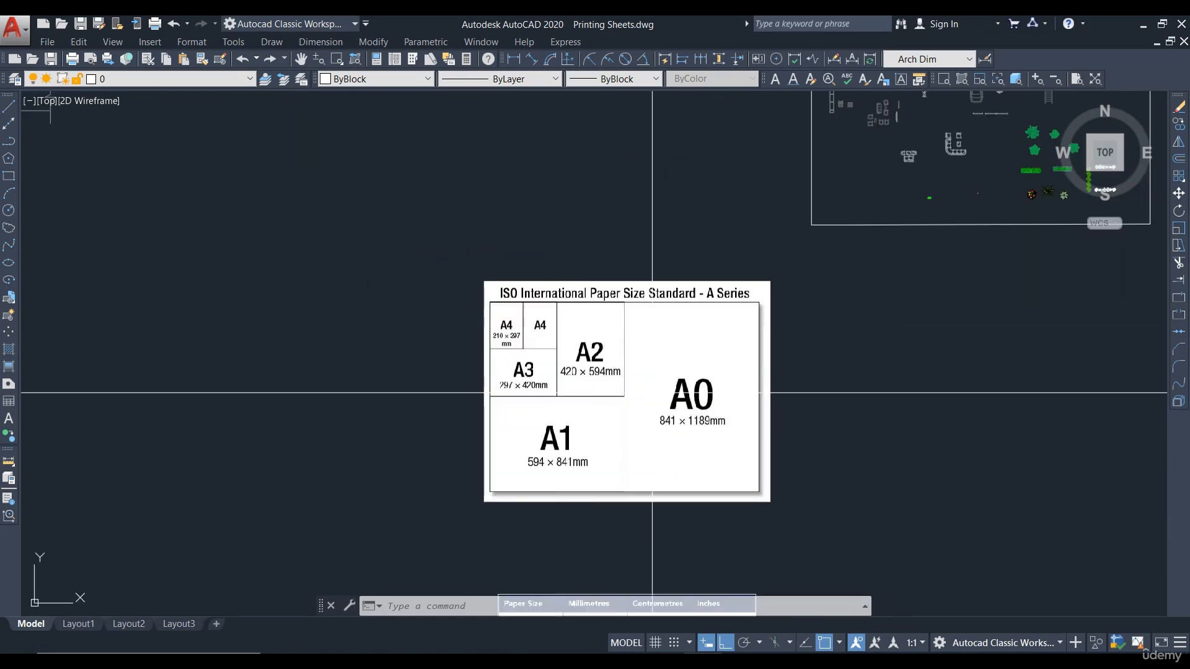
pyautogui.scroll(2, 658, 408)
pyautogui.moveTo(687, 407); pyautogui.dragTo(689, 435, button='middle')
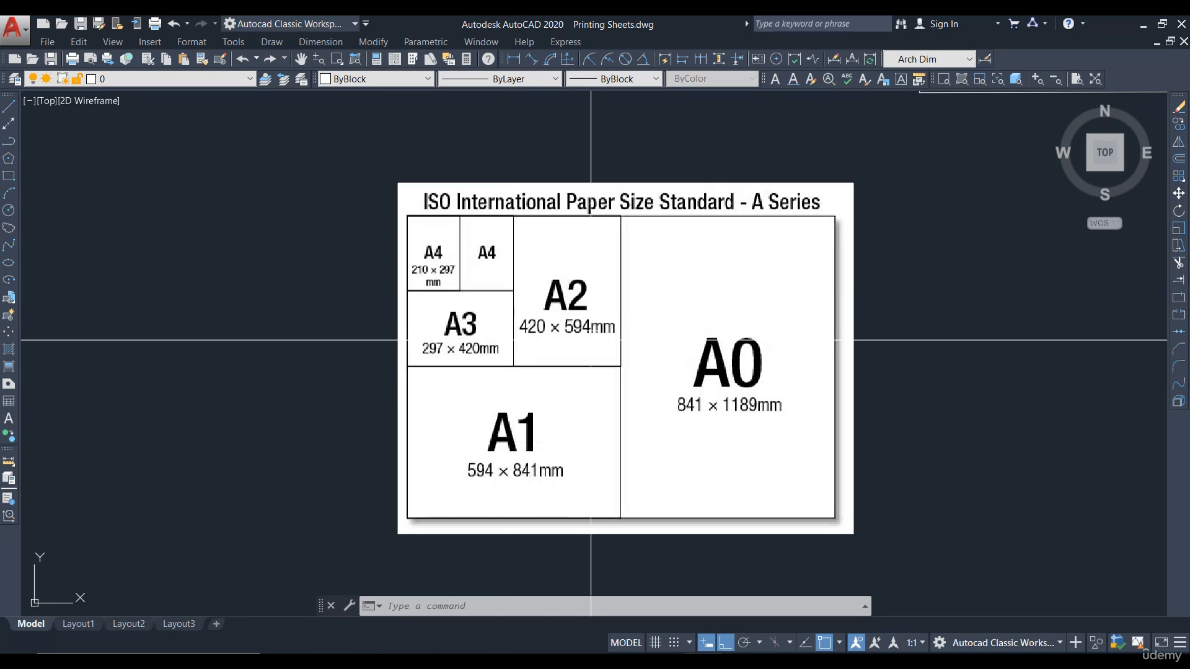
pyautogui.scroll(-6, 658, 329)
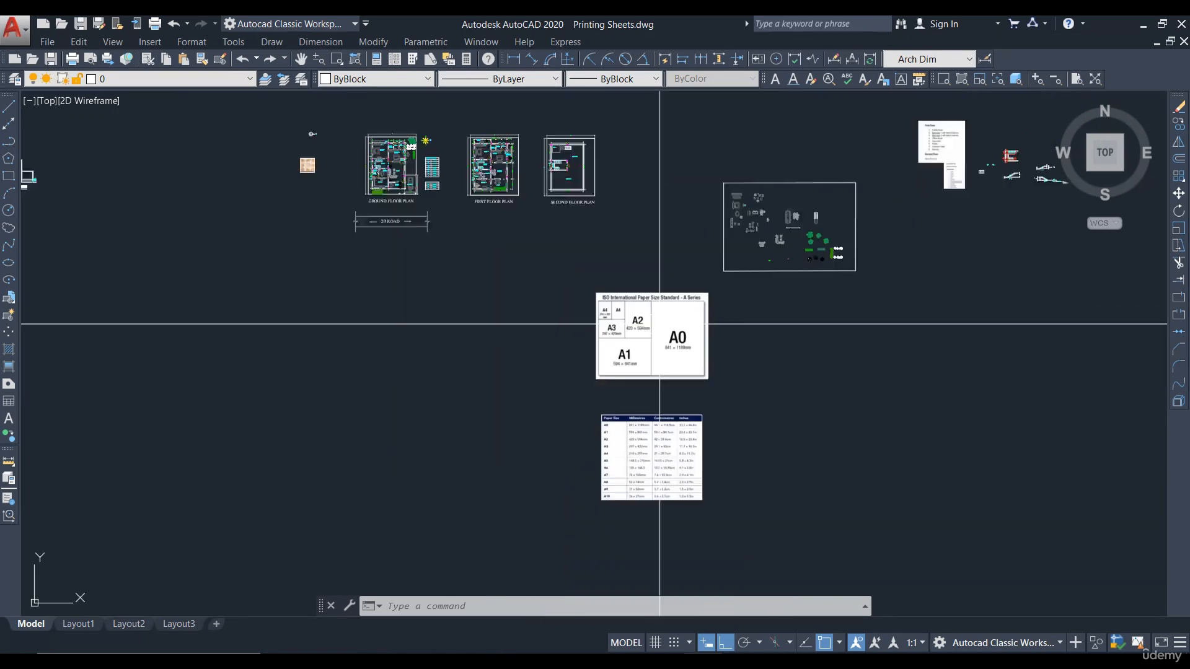
pyautogui.scroll(4, 664, 266)
pyautogui.moveTo(571, 468); pyautogui.dragTo(565, 347, button='middle')
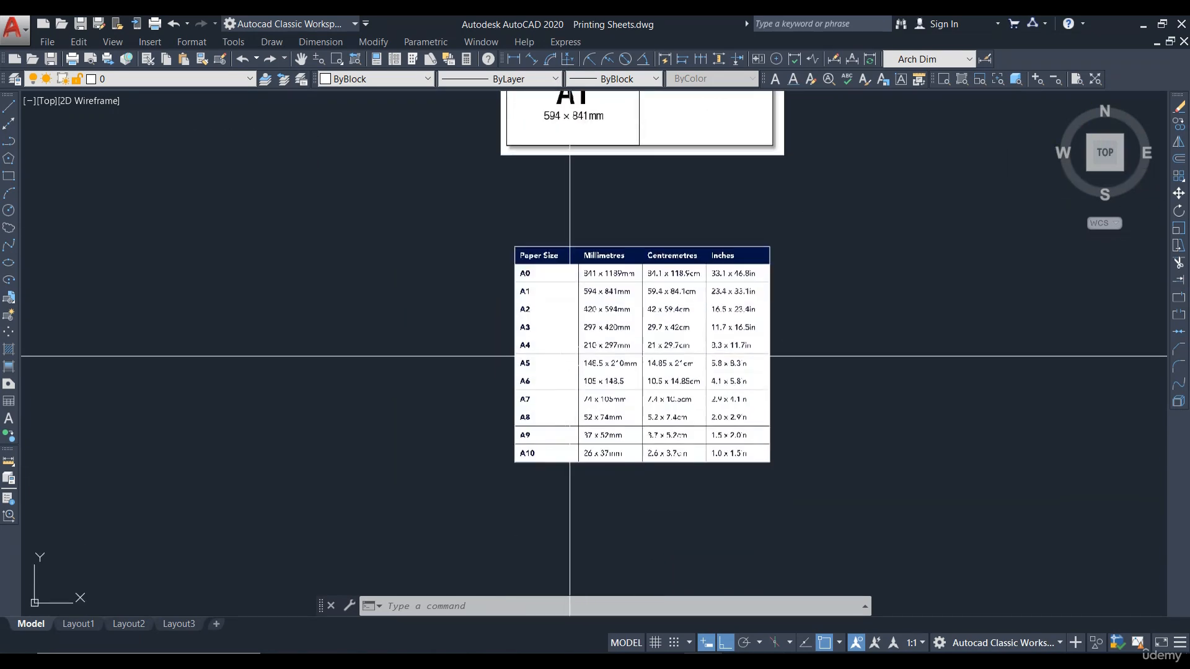
pyautogui.scroll(2, 566, 348)
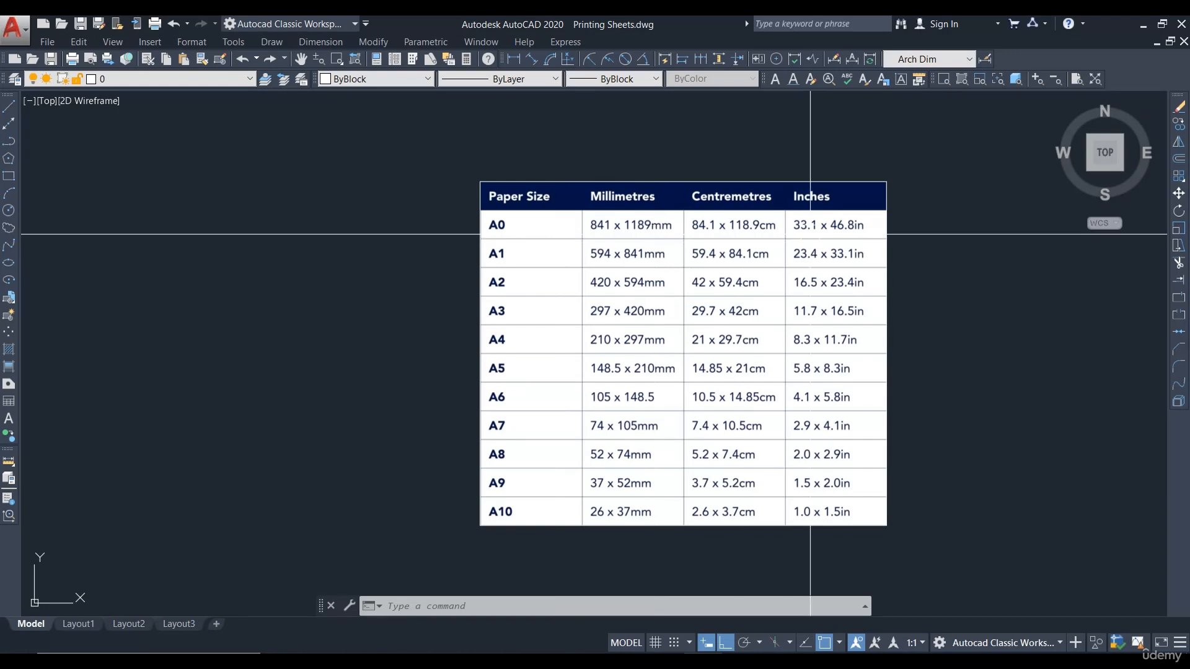
pyautogui.scroll(-8, 753, 423)
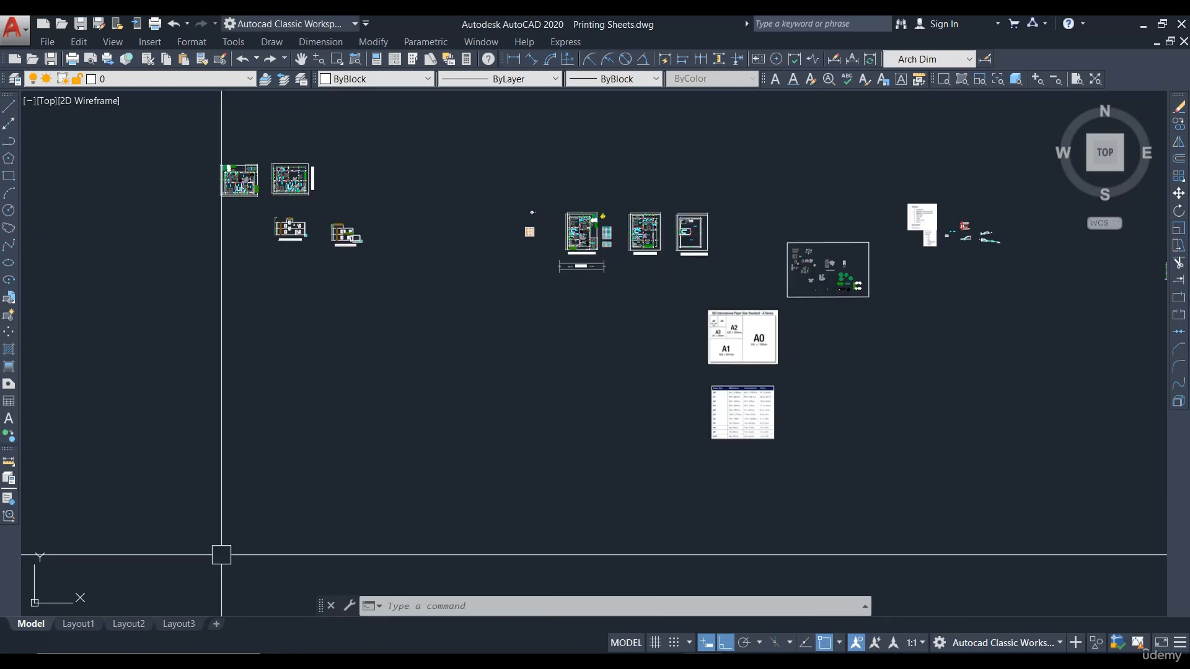
# Step: Open Layout1 and check which object is its viewport frame, leaving the frame unselected
pyautogui.click(83, 627)
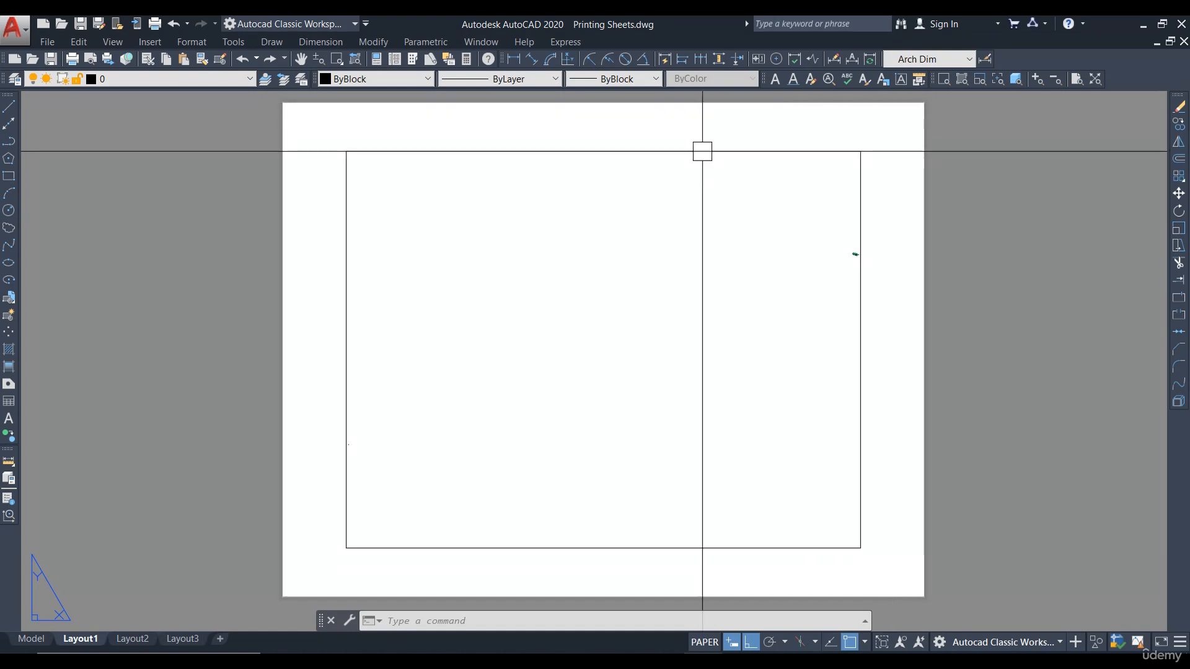
pyautogui.click(775, 150)
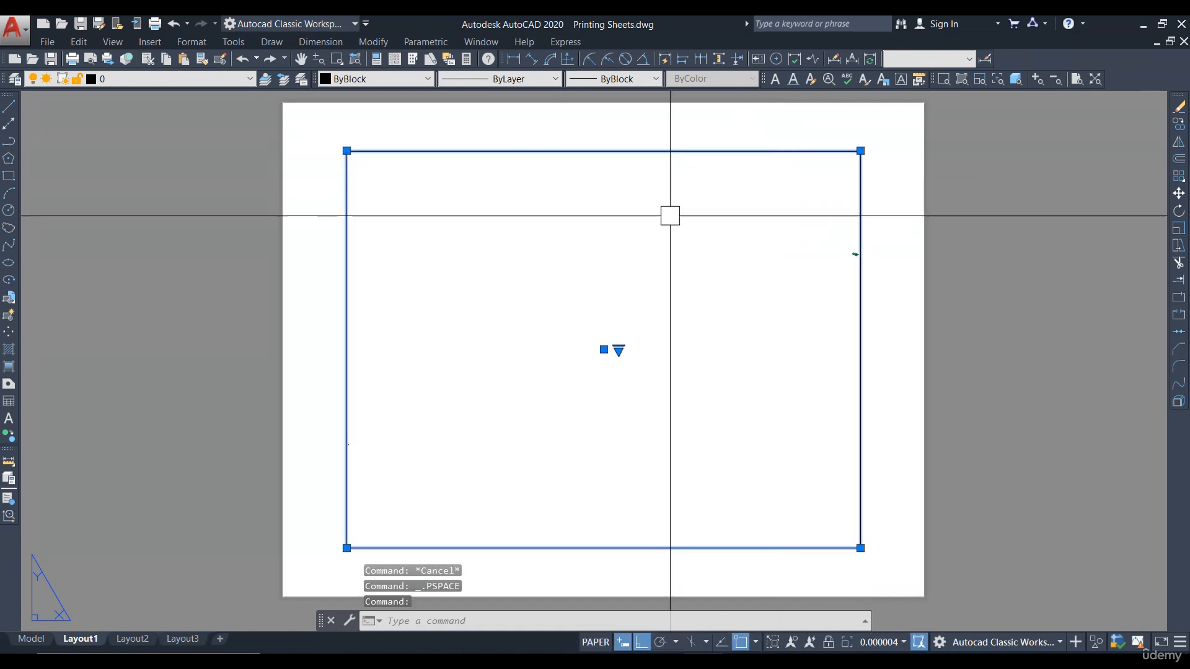
pyautogui.press('Escape')
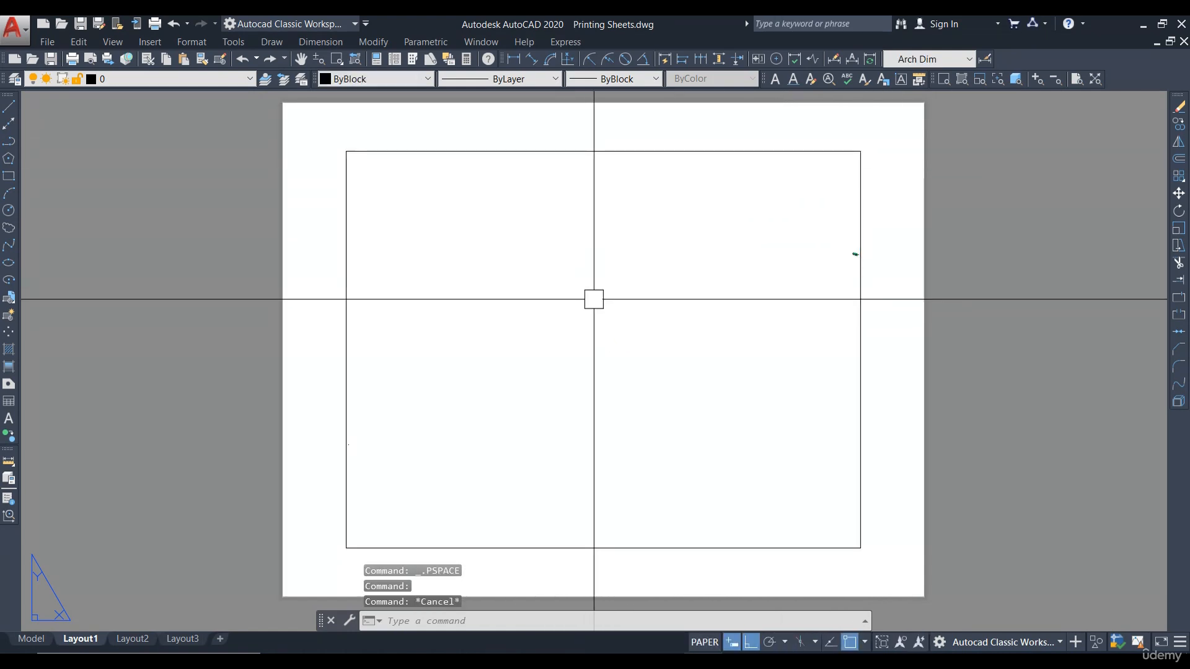
# Step: Activate the Layout1 viewport, enlarge its view around the three floor plans, and return to paper space
pyautogui.doubleClick(594, 300)
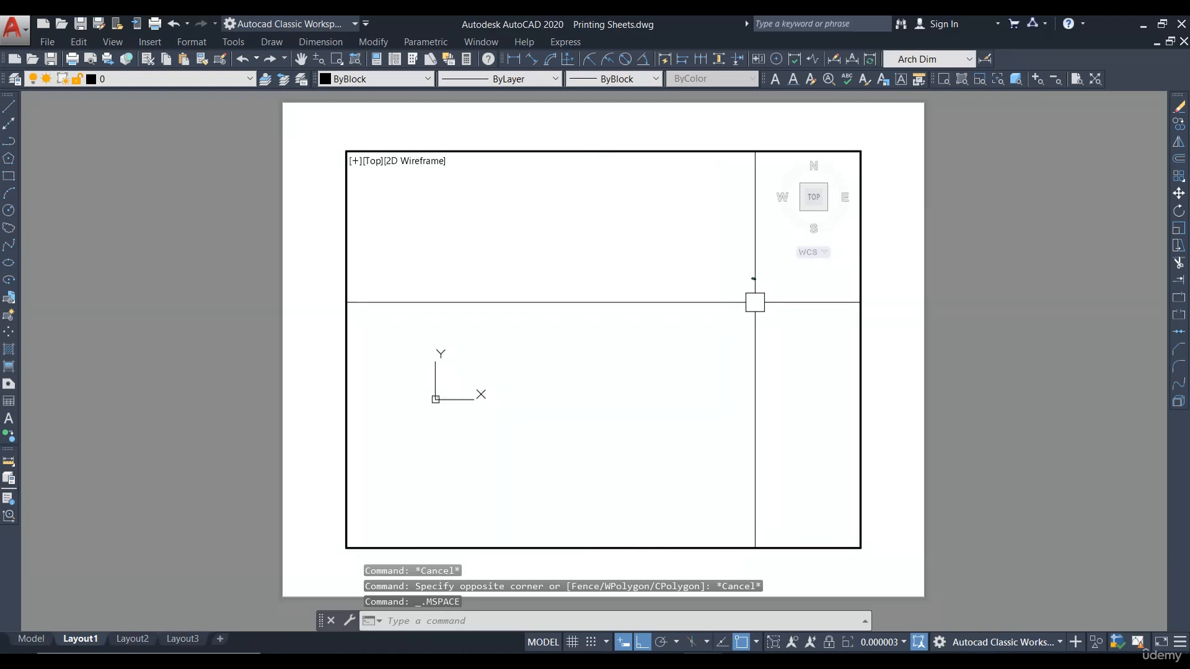
pyautogui.scroll(10, 755, 302)
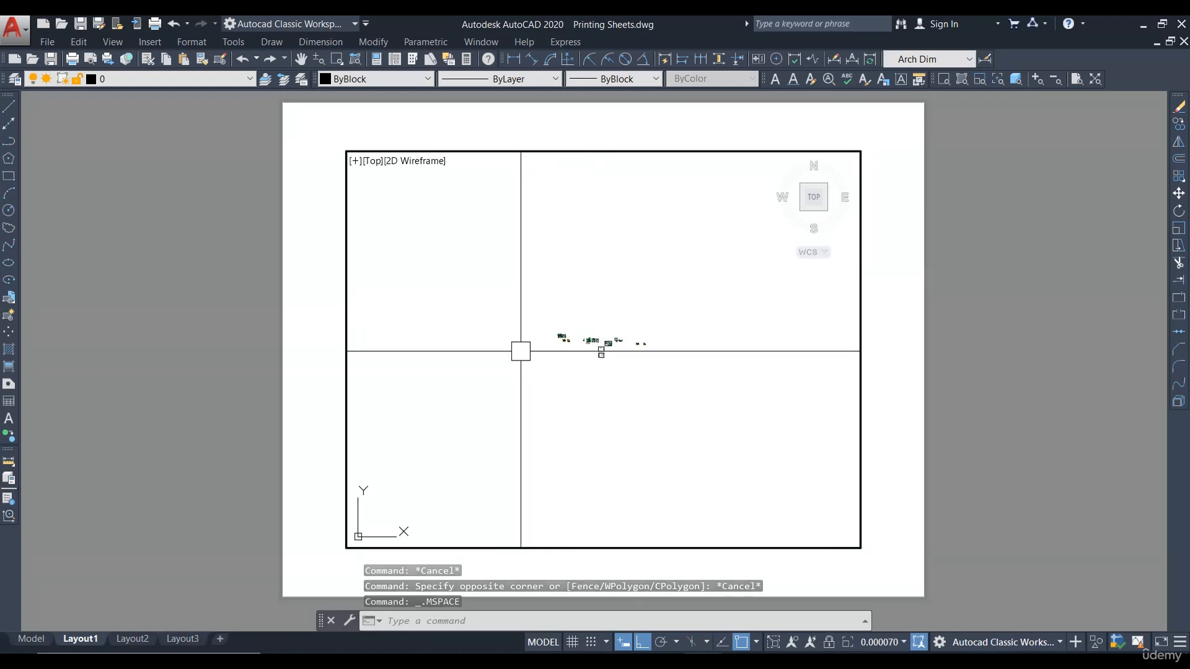
pyautogui.scroll(6, 621, 351)
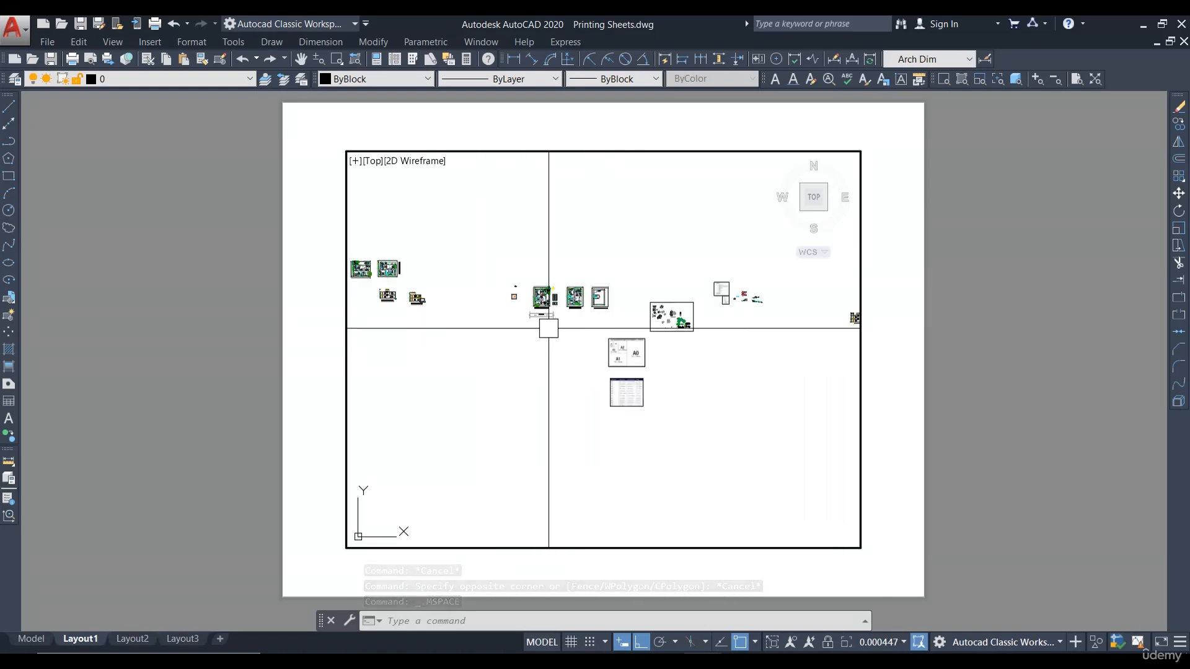
pyautogui.scroll(3, 548, 328)
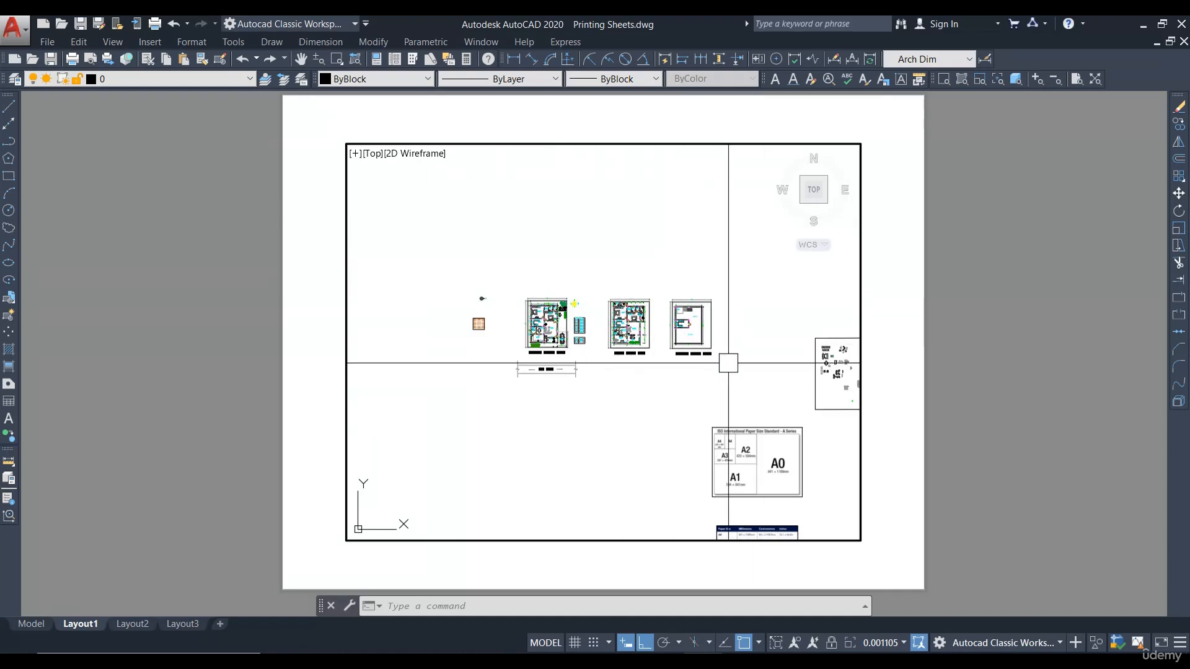
pyautogui.doubleClick(934, 265)
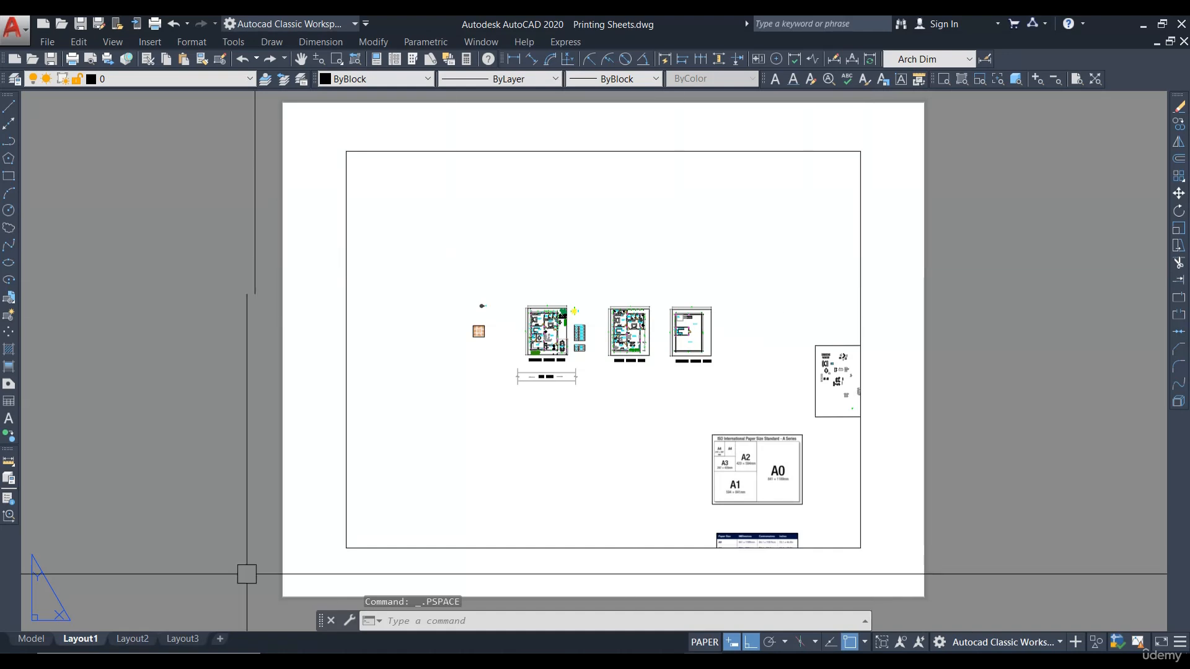
# Step: Modify Layout1's page setup to use the DWG To PDF.pc3 plotter and ISO A3 (297.00 x 420.00 MM) paper
pyautogui.rightClick(79, 641)
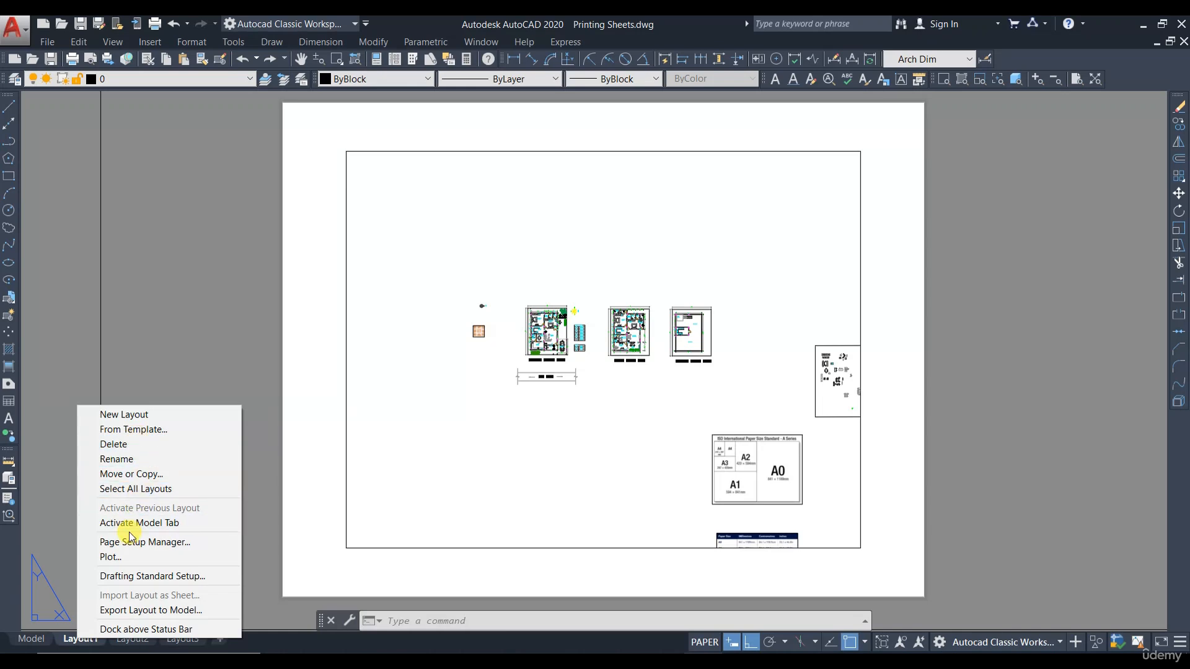
pyautogui.click(165, 543)
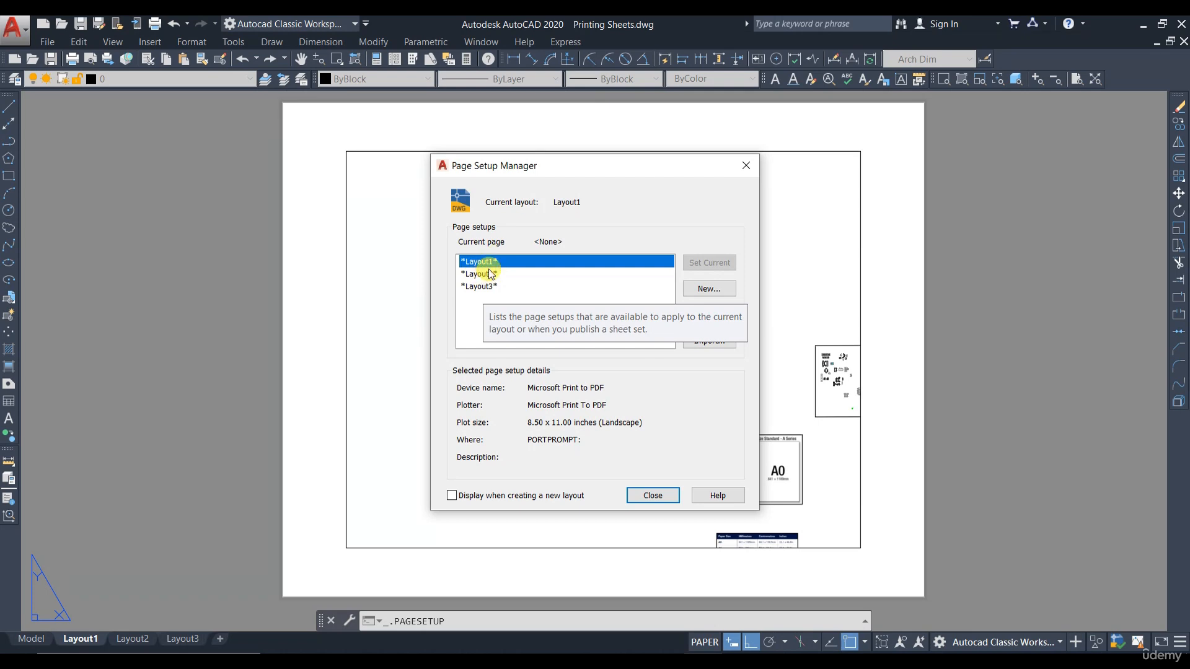
pyautogui.click(499, 287)
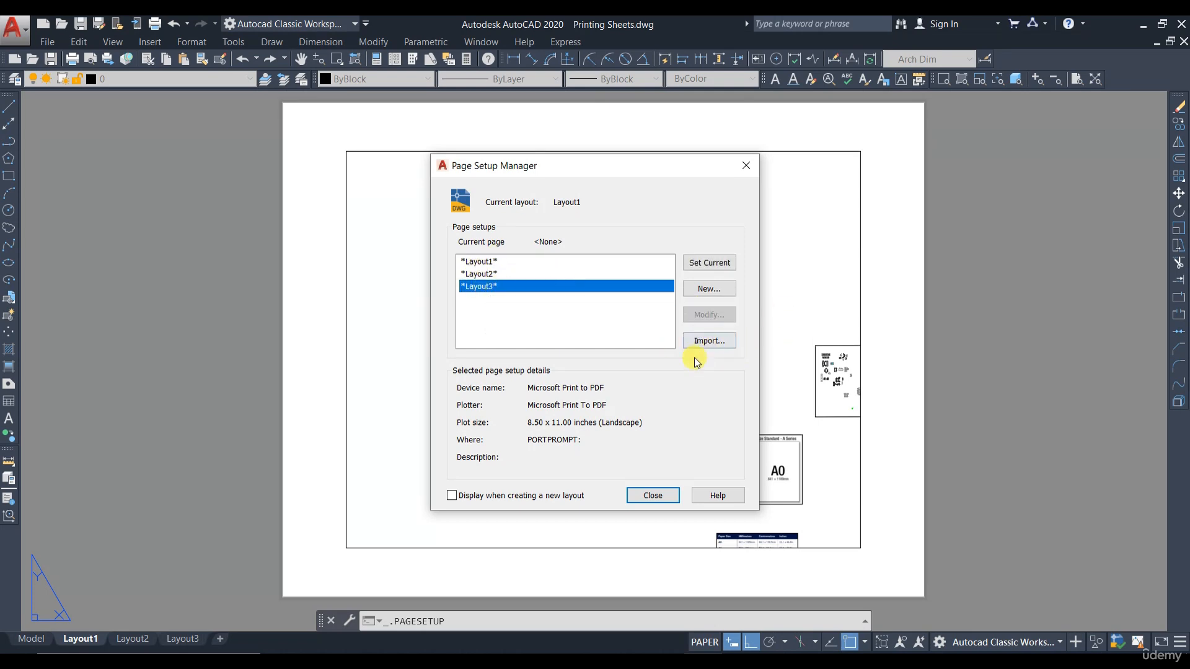
pyautogui.click(478, 261)
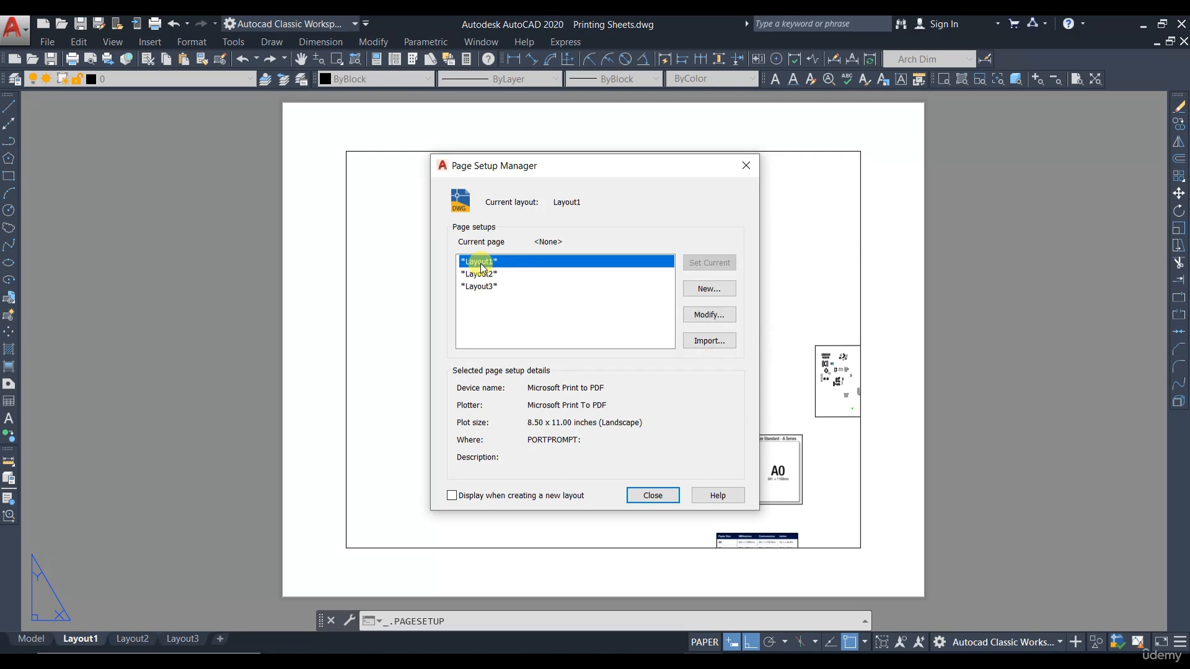
pyautogui.click(705, 315)
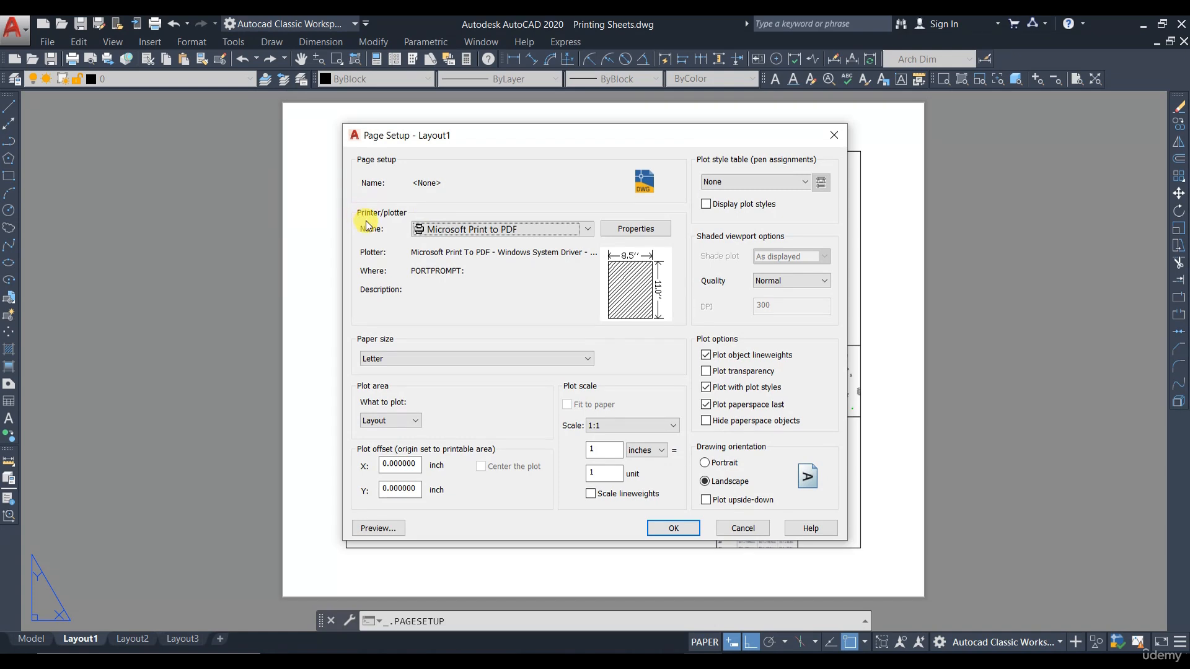
pyautogui.click(513, 233)
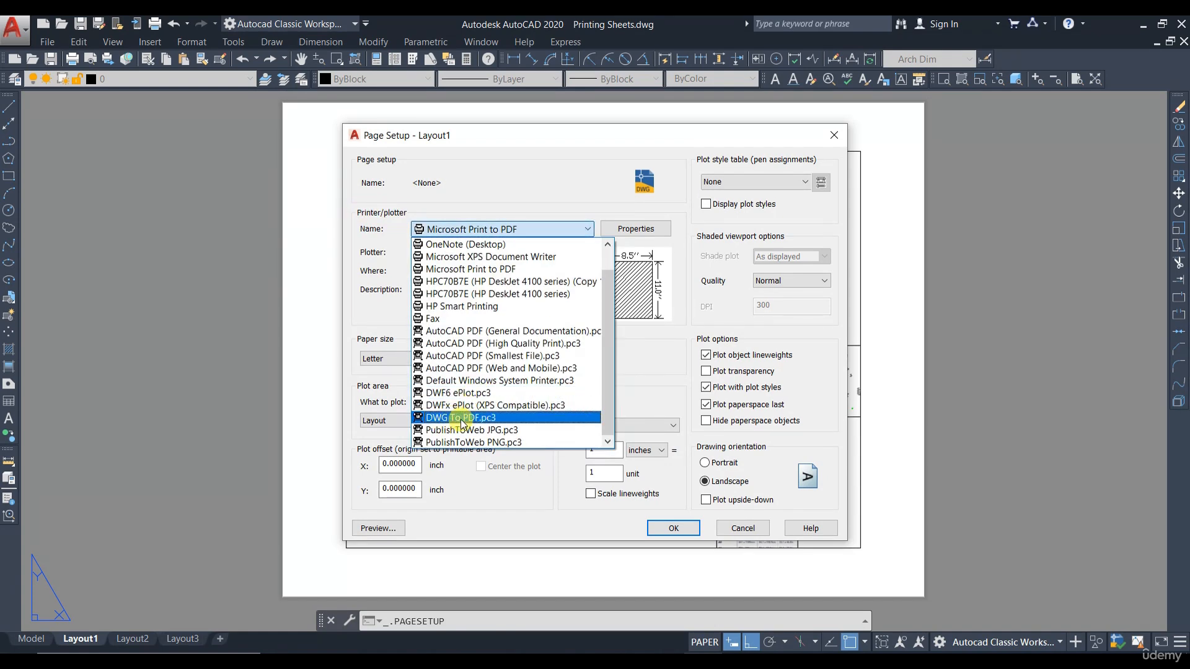
pyautogui.click(461, 418)
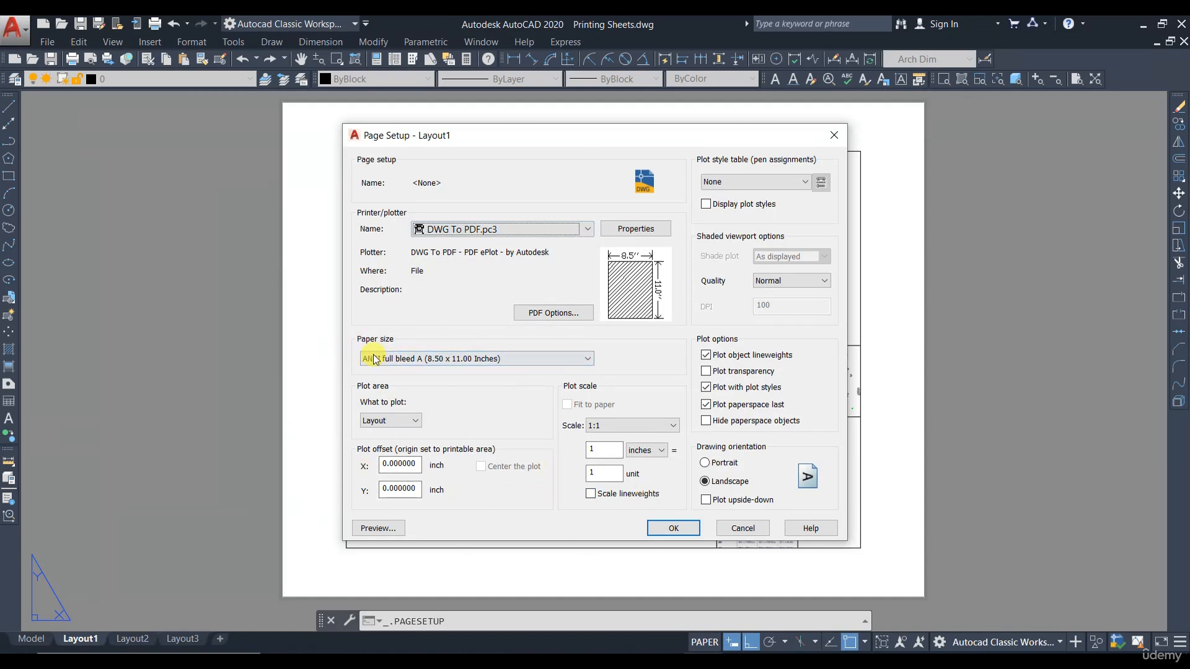
pyautogui.click(431, 361)
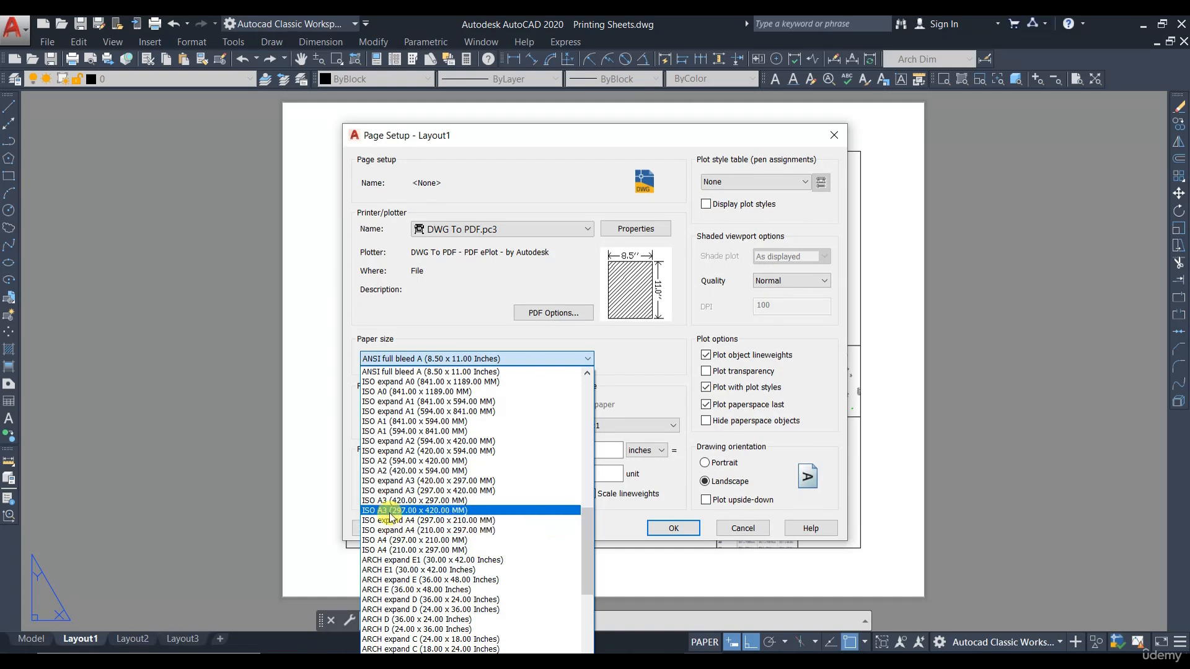
pyautogui.click(391, 511)
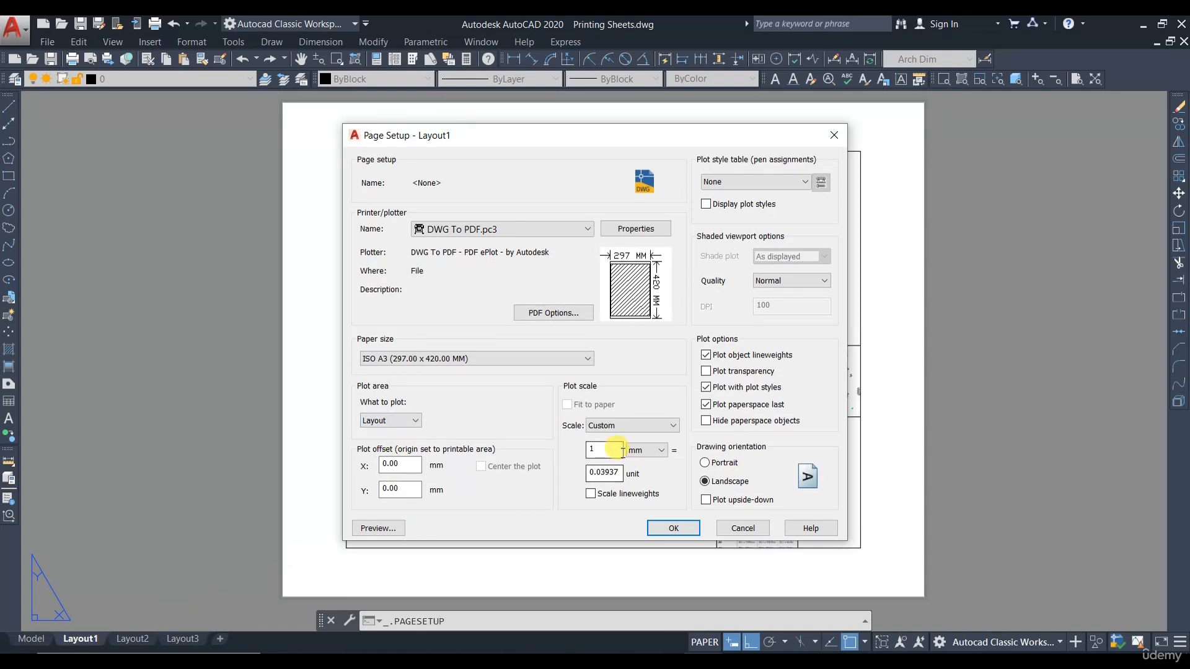
# Step: Set the plot scale to 1:1 in inches with portrait orientation, and apply the page setup to Layout1
pyautogui.click(649, 426)
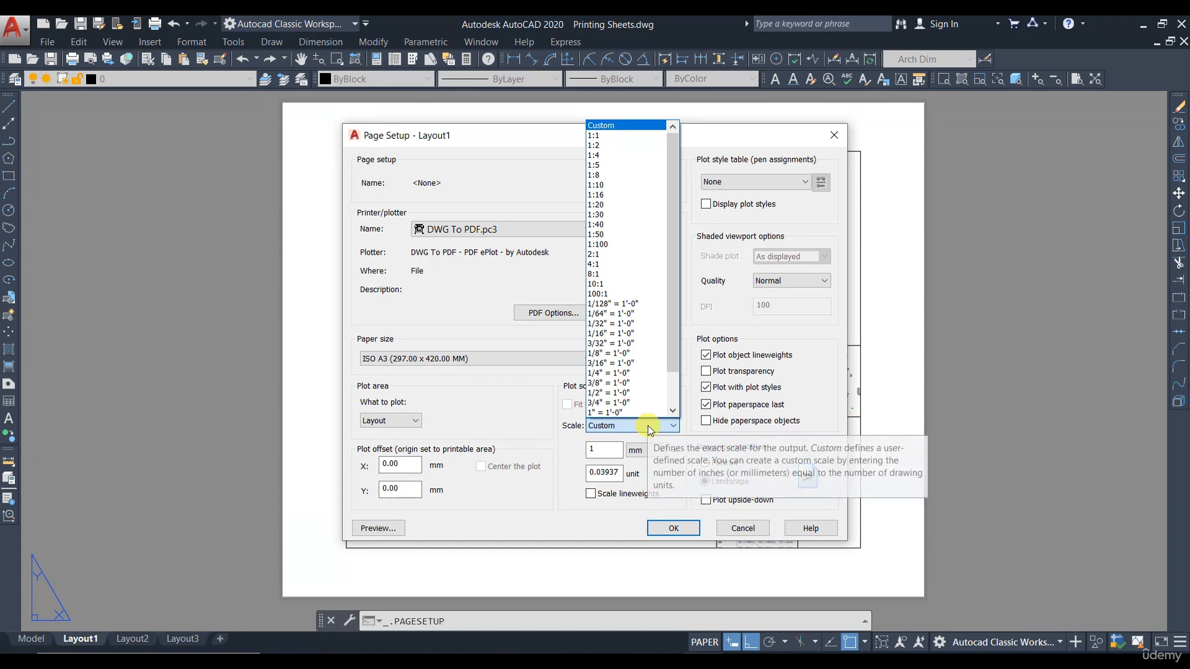
pyautogui.click(616, 136)
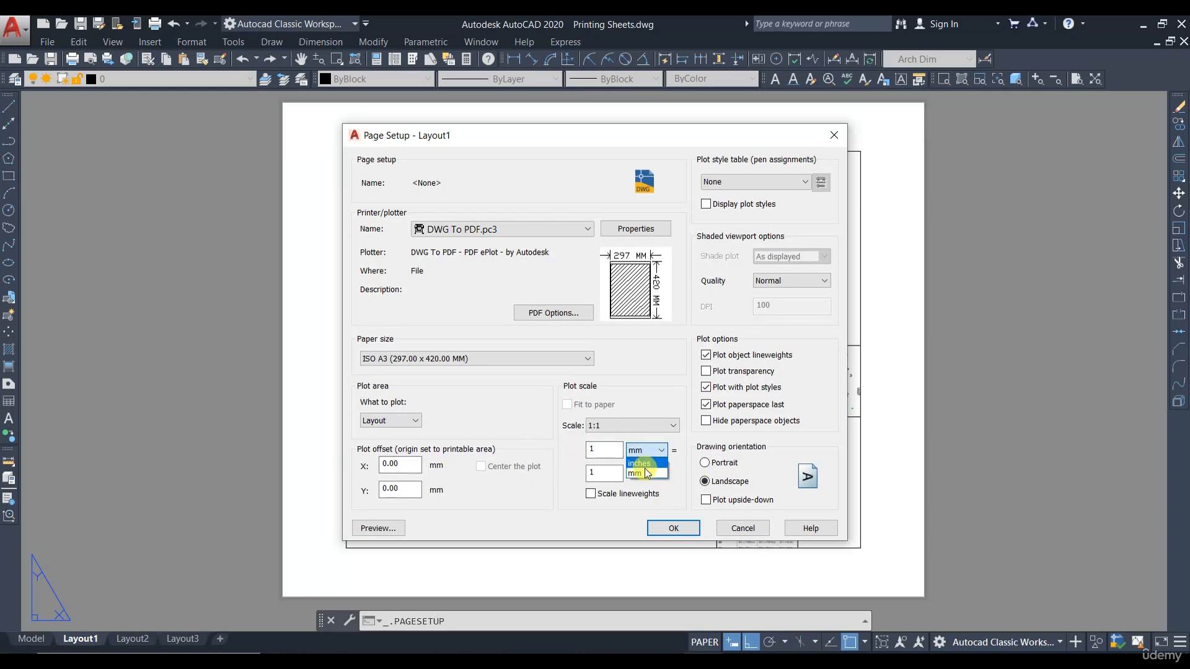
pyautogui.click(628, 431)
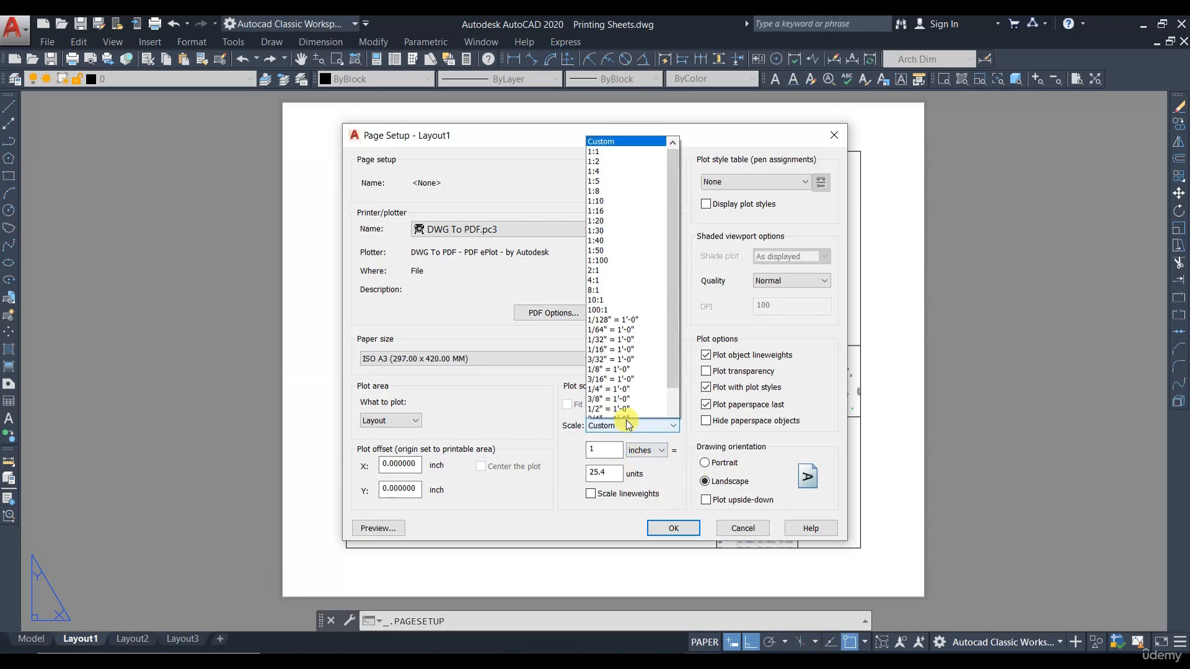
pyautogui.click(599, 136)
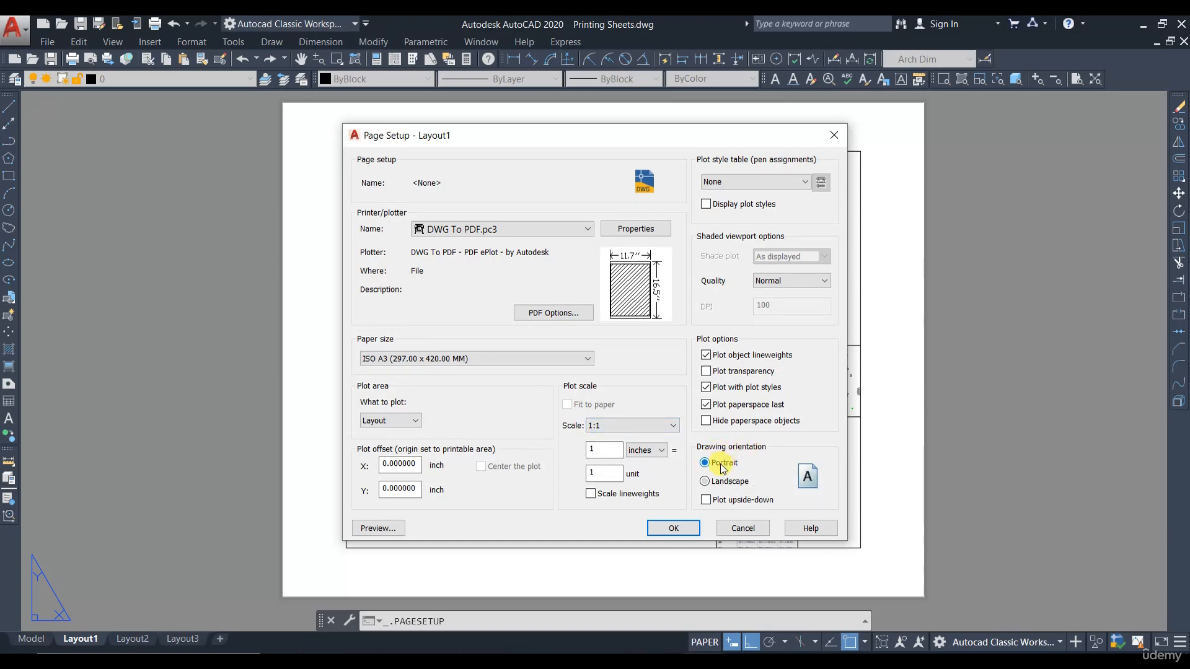
pyautogui.click(673, 529)
pyautogui.click(652, 493)
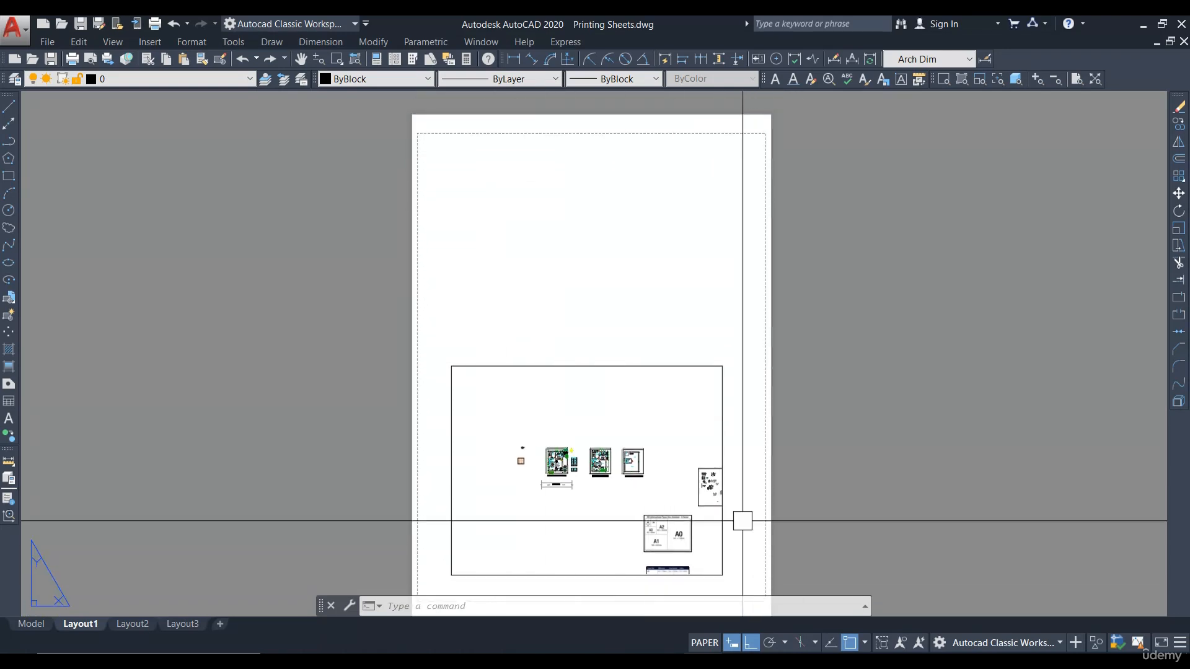
# Step: Move the viewport straight up into the upper part of the portrait A3 sheet
pyautogui.moveTo(638, 397); pyautogui.dragTo(638, 394, button='middle')
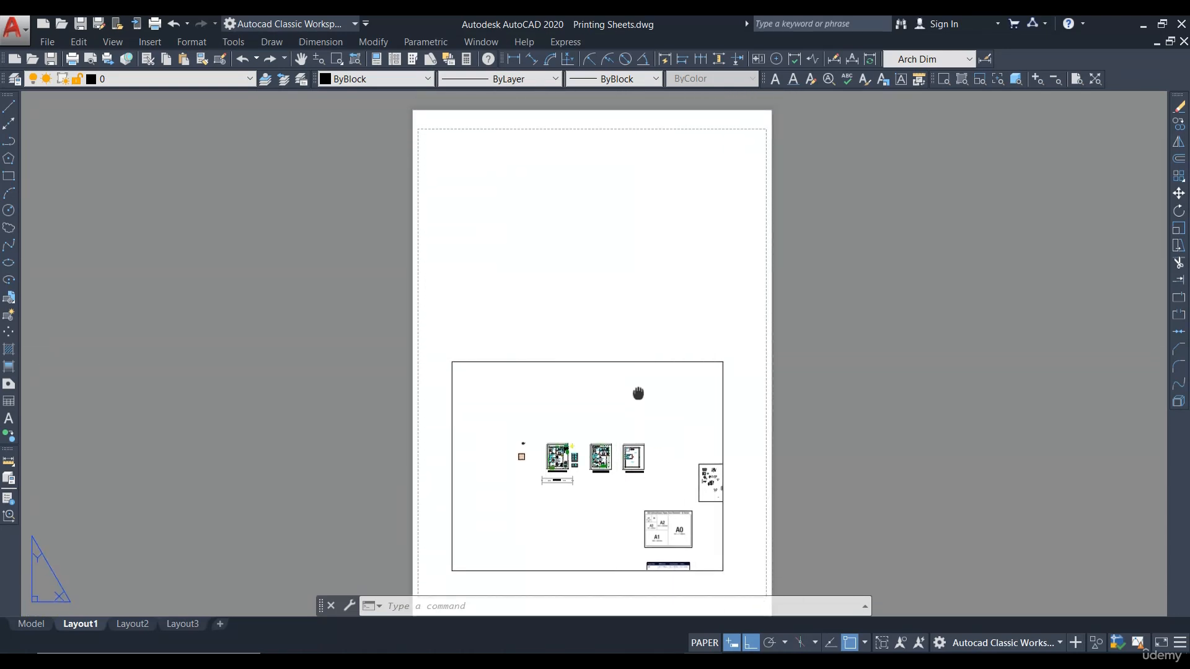
pyautogui.scroll(-2, 629, 257)
pyautogui.click(619, 319)
pyautogui.write('M')
pyautogui.press('Return')
pyautogui.click(604, 321)
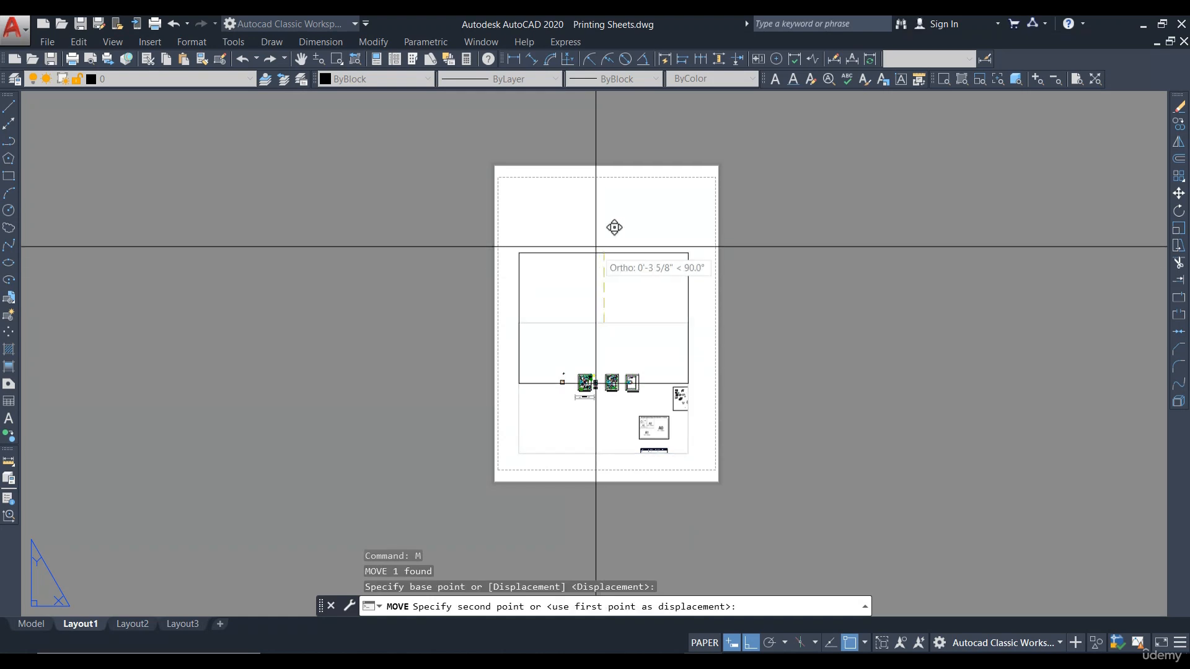
pyautogui.click(602, 194)
pyautogui.scroll(2, 588, 430)
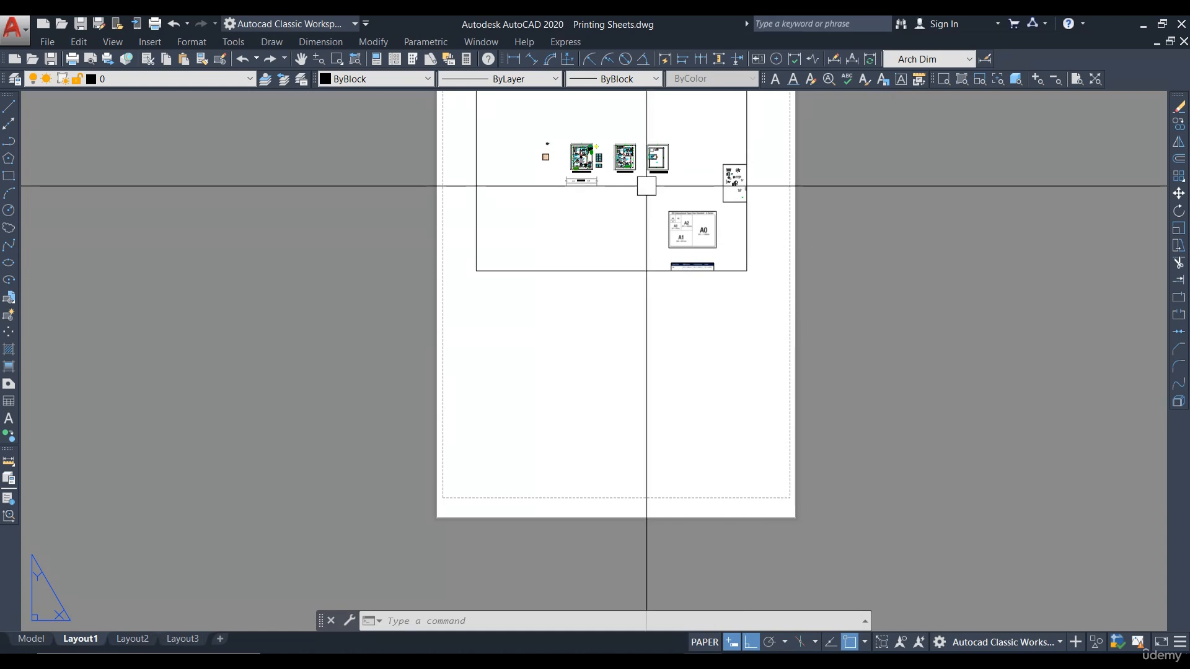
# Step: Draw a 1.5-inch-high title block outline with lines across the full width of the sheet's bottom printable margin
pyautogui.write('l')
pyautogui.press('Return')
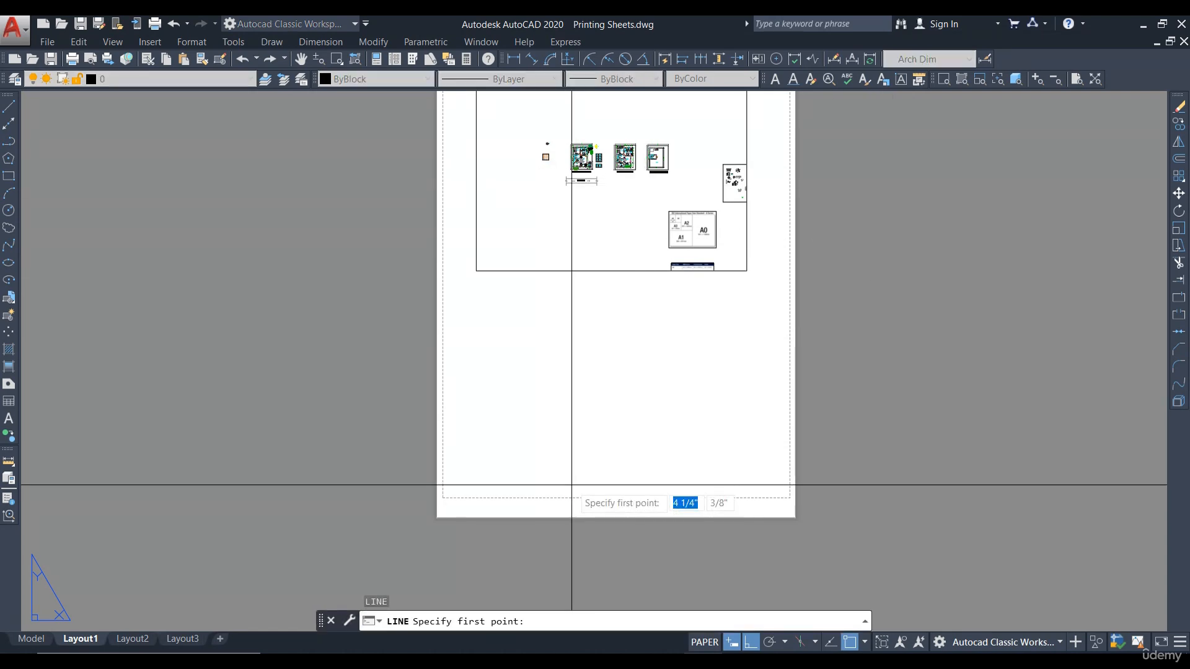
pyautogui.scroll(2, 571, 484)
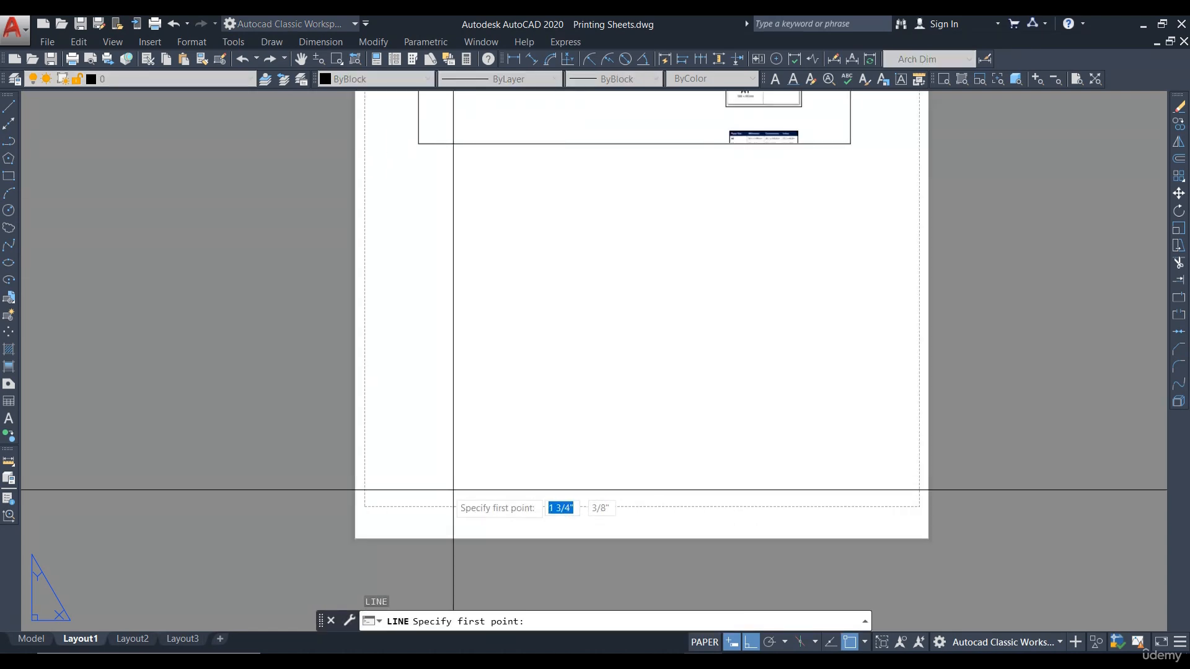
pyautogui.click(363, 505)
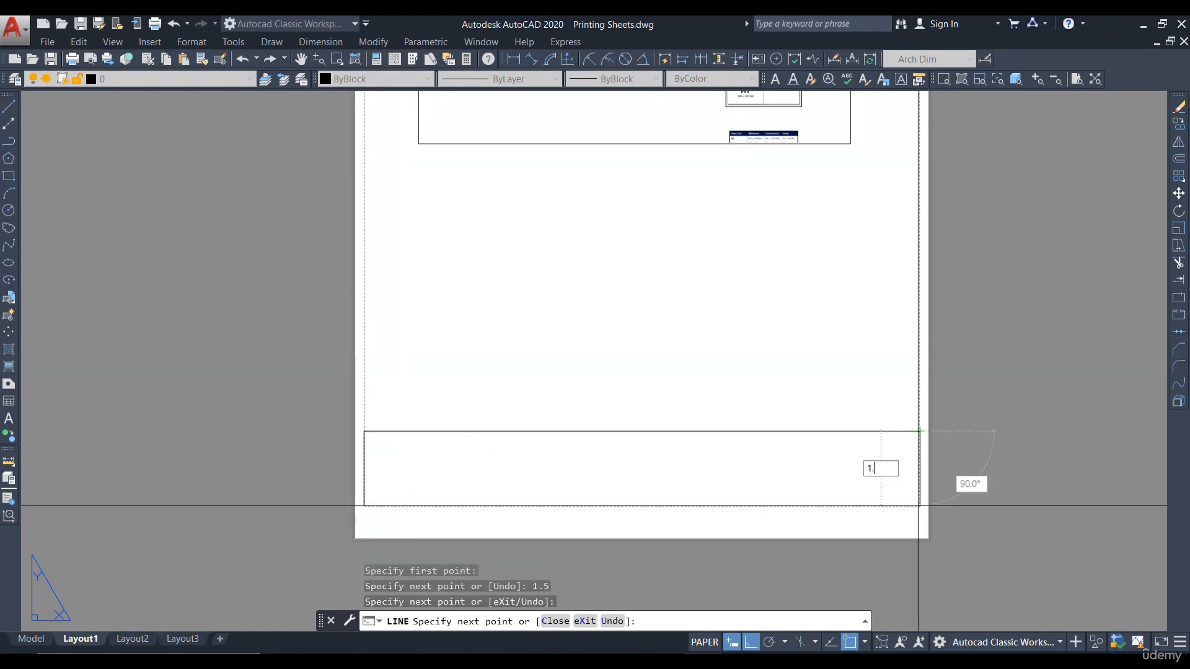
pyautogui.write('5')
pyautogui.press('Return')
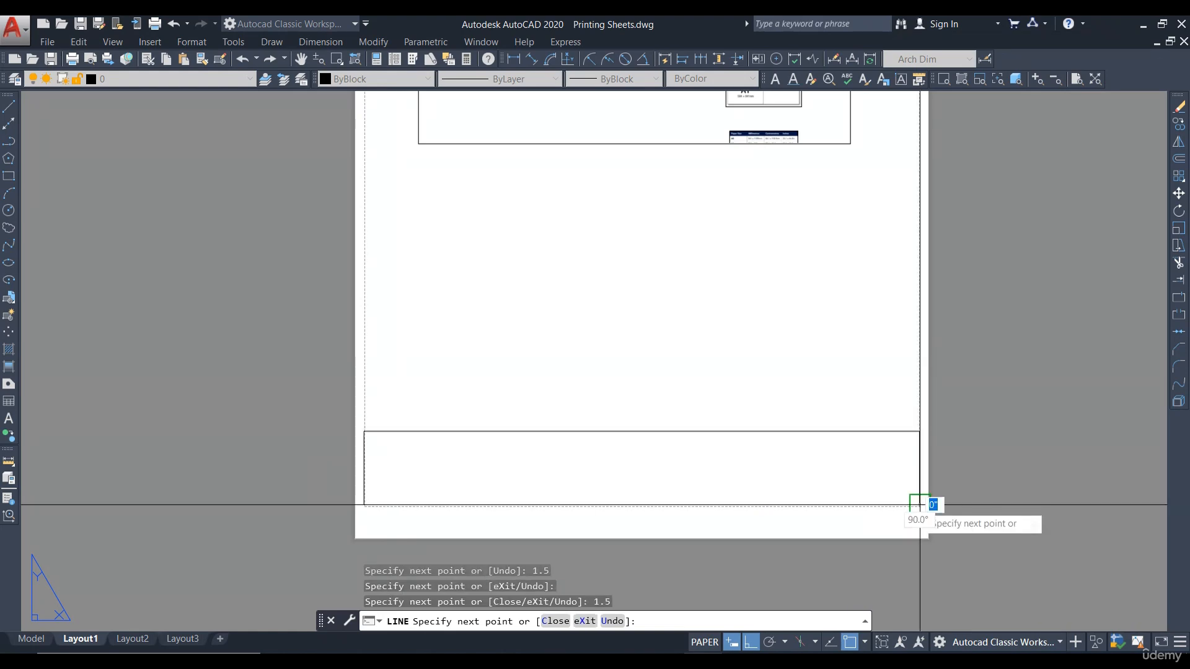
# Step: Offset the title block's left edge 2 inches inward, and offset that divider another 3 inches to form the second column
pyautogui.scroll(2, 359, 505)
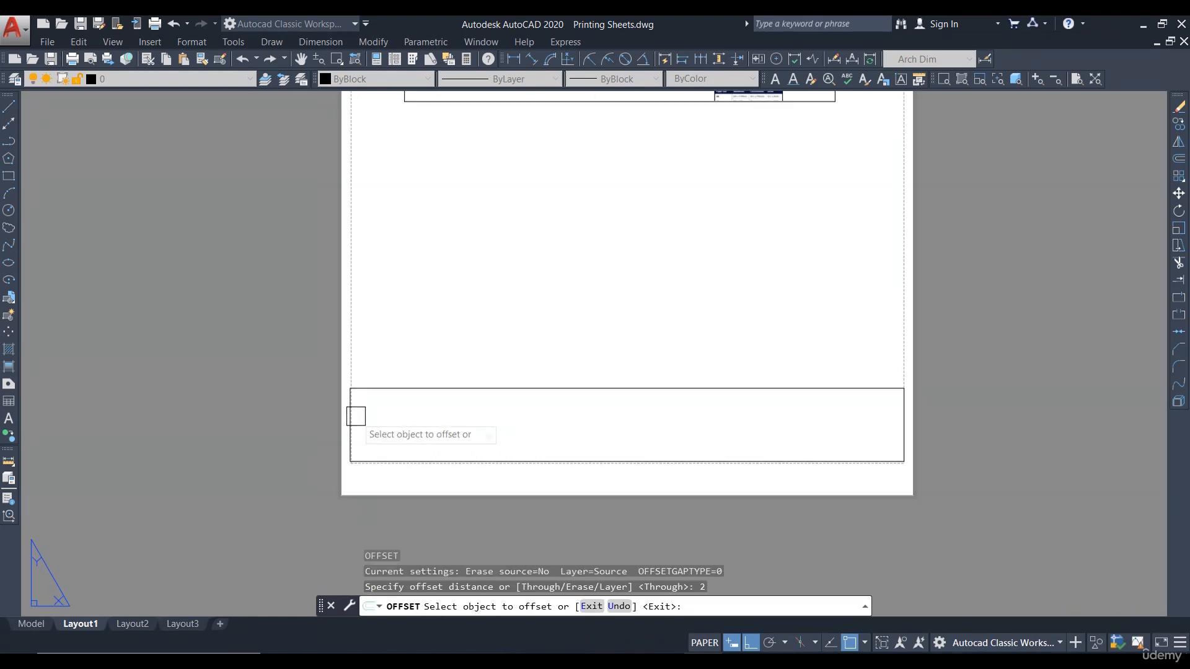
pyautogui.click(355, 416)
pyautogui.click(525, 419)
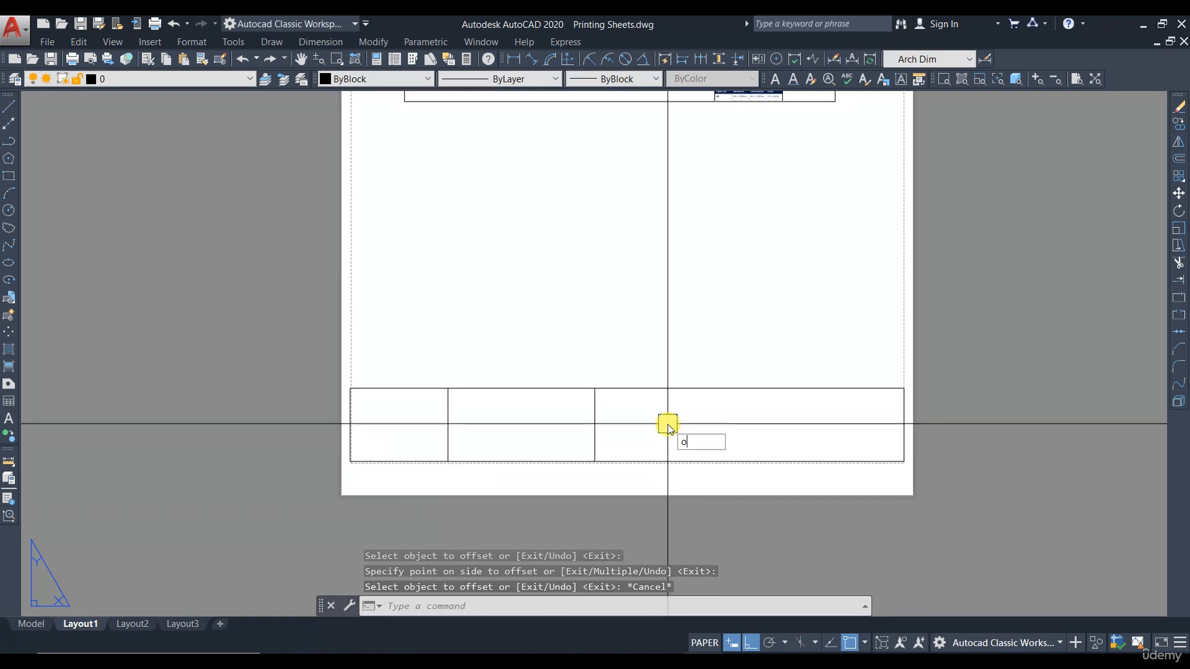
# Step: Offset the second column's right divider 3 inches toward the sheet's right side to form the third column
pyautogui.press('Return')
pyautogui.write('2.5')
pyautogui.press('Return')
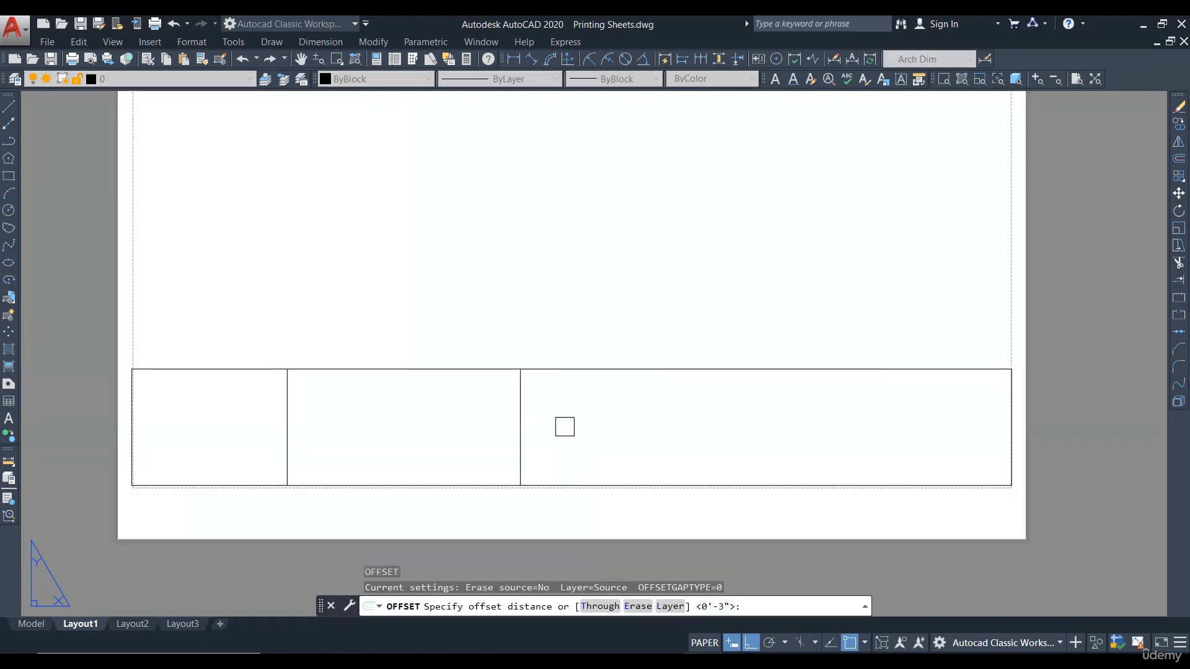
pyautogui.press('Return')
pyautogui.click(522, 407)
pyautogui.click(651, 396)
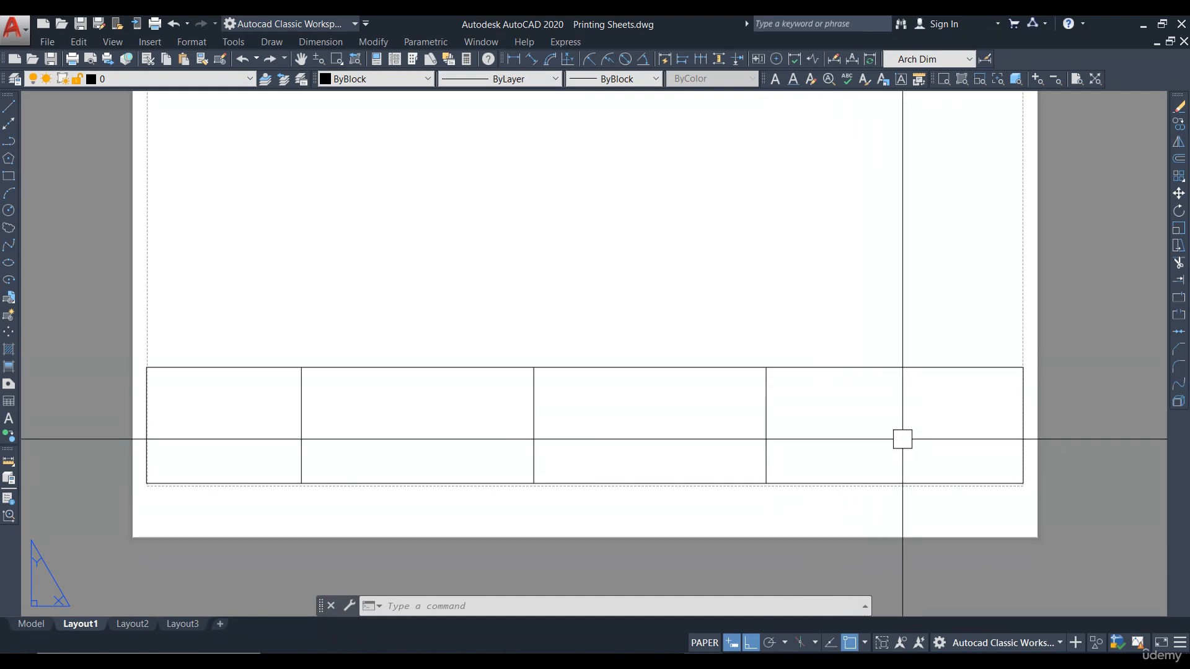
# Step: Draw a horizontal line across the middle of the title block's second column, between its two dividers
pyautogui.scroll(-2, 902, 439)
pyautogui.scroll(2, 489, 417)
pyautogui.write('l')
pyautogui.press('Return')
pyautogui.click(489, 418)
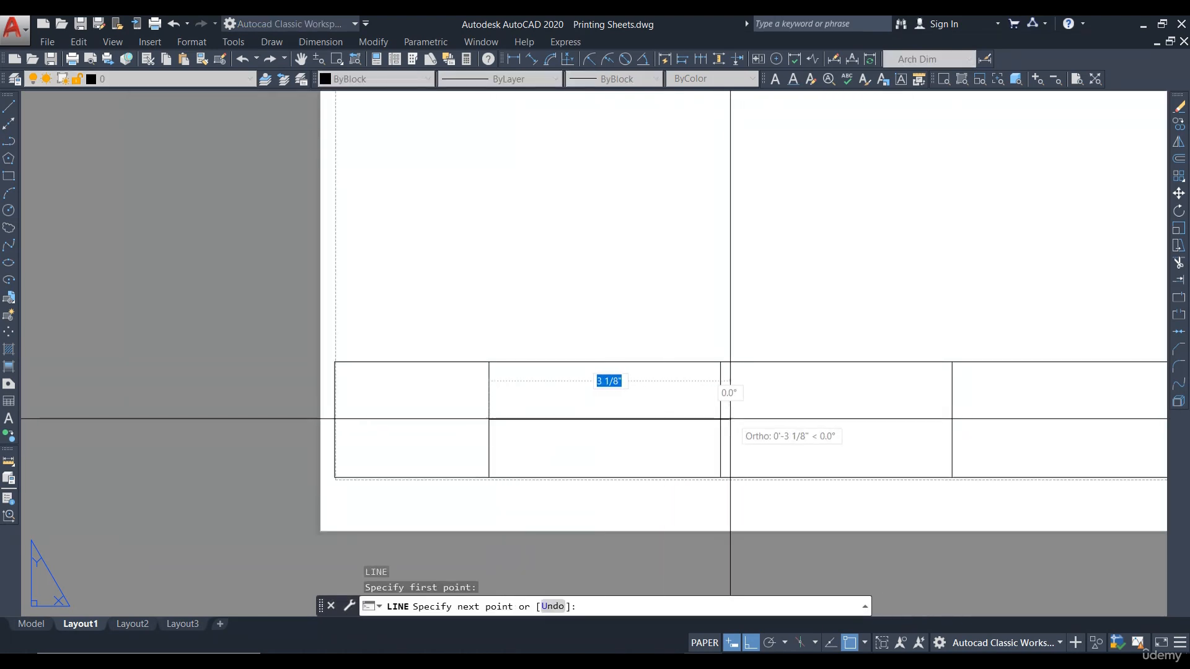
pyautogui.click(721, 419)
pyautogui.press('Return')
pyautogui.moveTo(826, 434); pyautogui.dragTo(746, 366, button='middle')
pyautogui.write('div')
pyautogui.press('Return')
pyautogui.press('Escape')
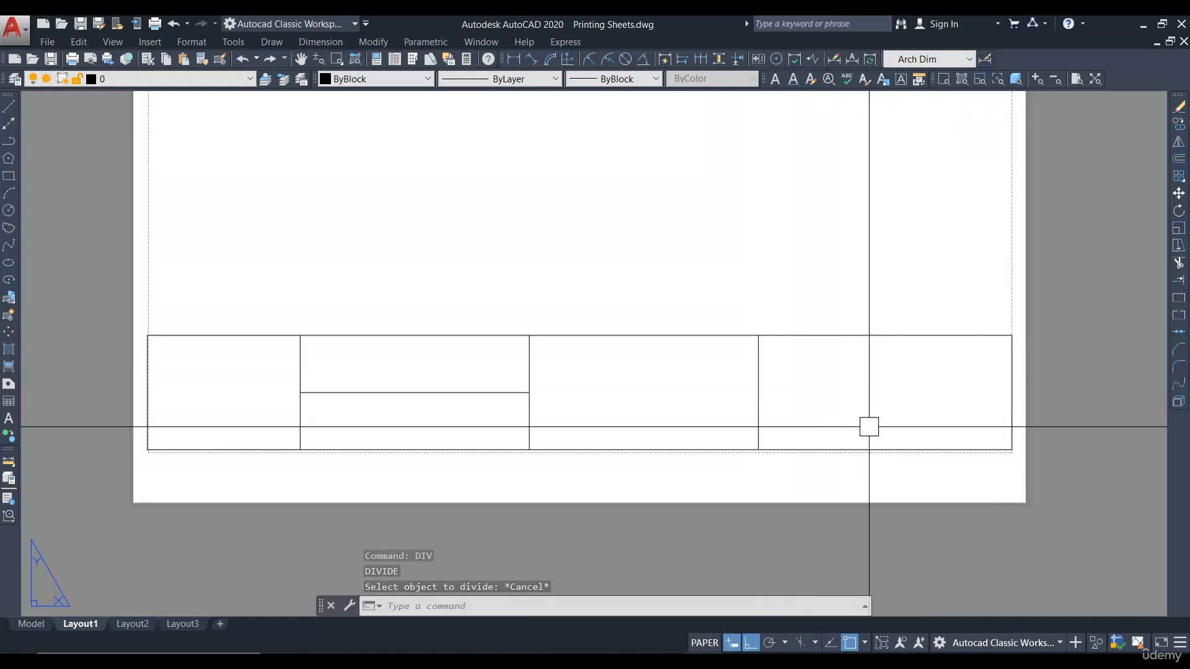
# Step: Divide the vertical line at the start of the title block's last column into 4 segments
pyautogui.write('di')
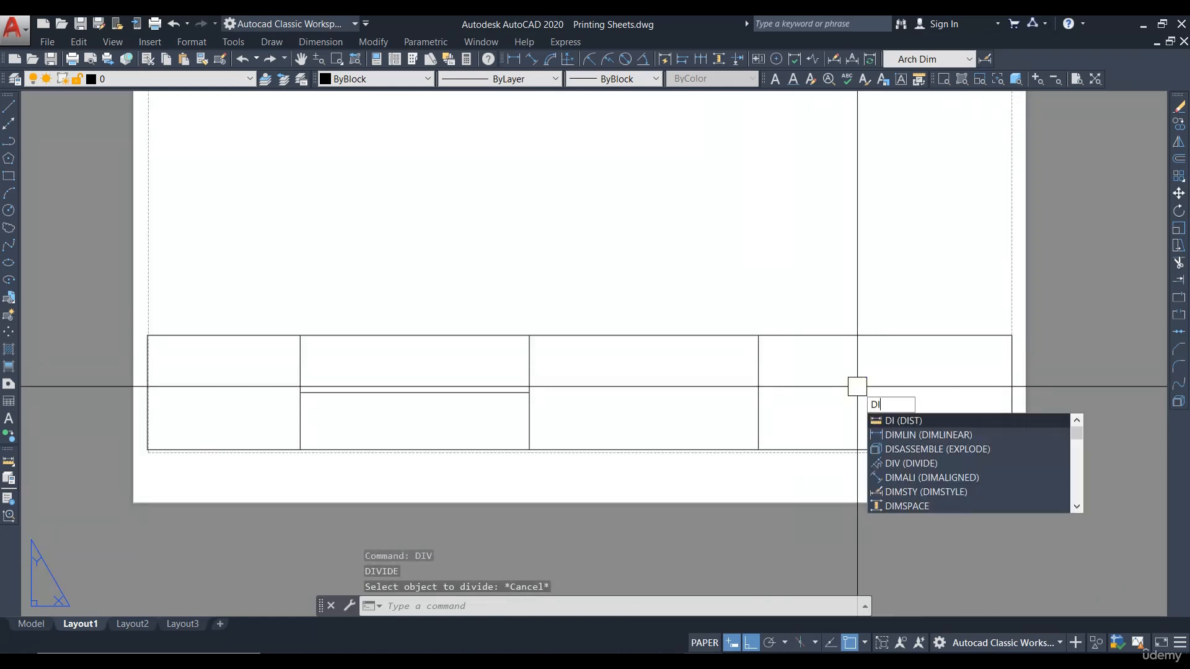
pyautogui.write('v')
pyautogui.press('Return')
pyautogui.click(758, 394)
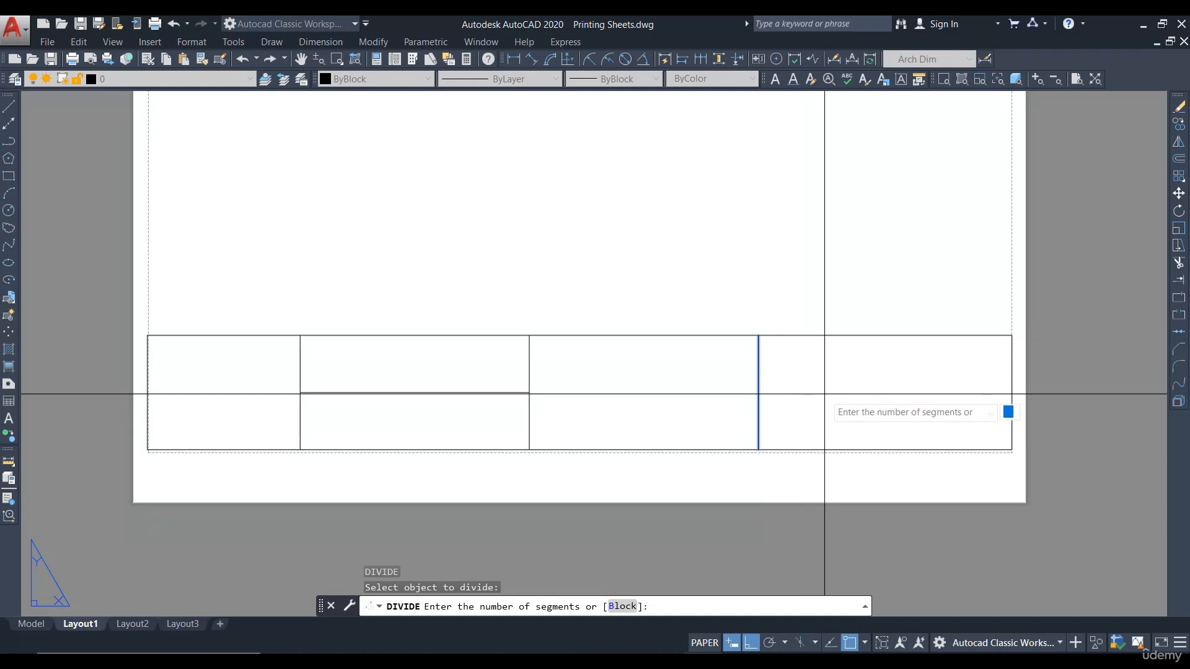
pyautogui.scroll(2, 824, 394)
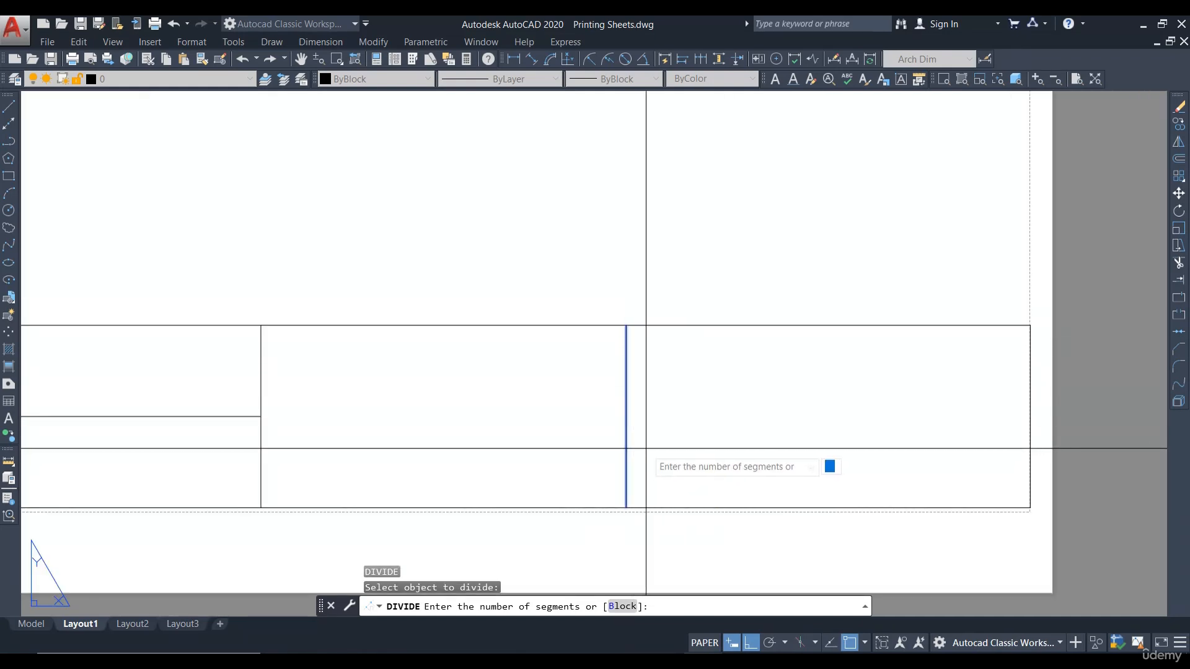
pyautogui.write('4')
pyautogui.press('Return')
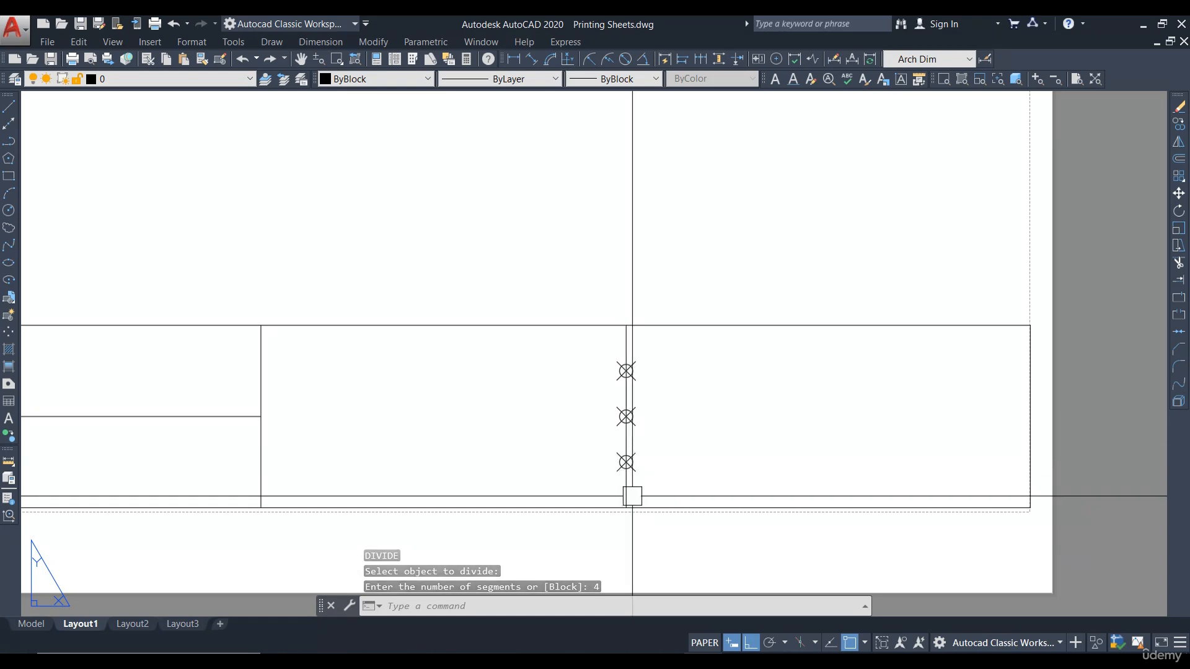
# Step: Draw horizontal lines from the three division points to the title block's right edge, and erase the point markers
pyautogui.write('l')
pyautogui.press('Return')
pyautogui.click(626, 371)
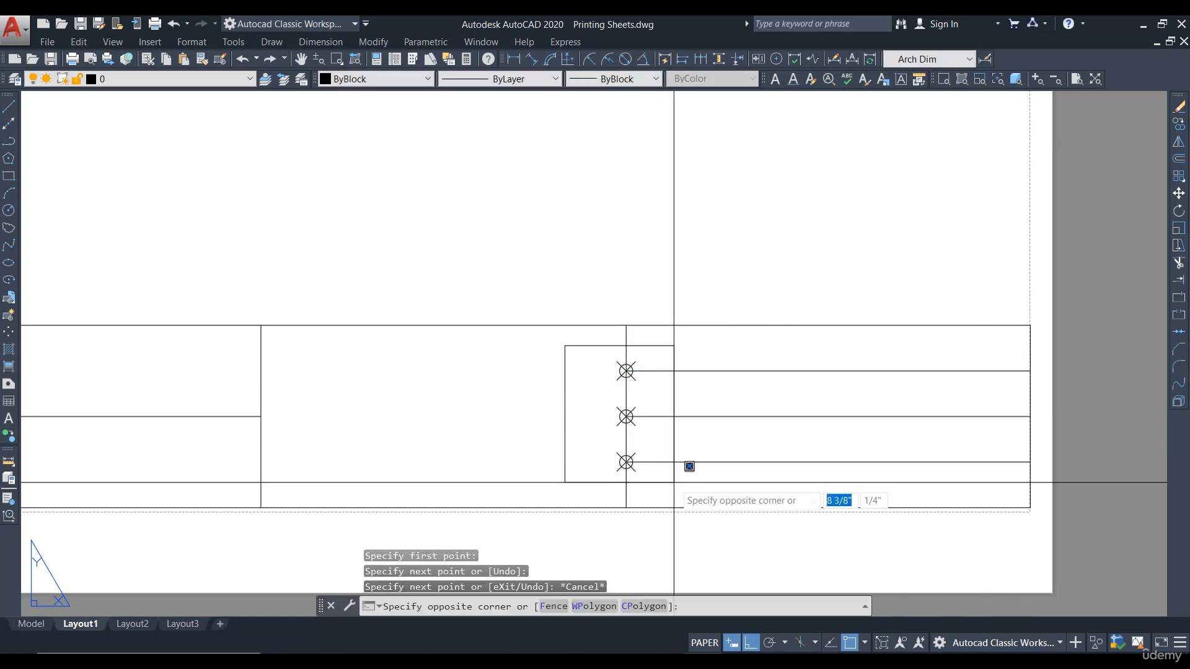
pyautogui.click(673, 482)
pyautogui.press('Delete')
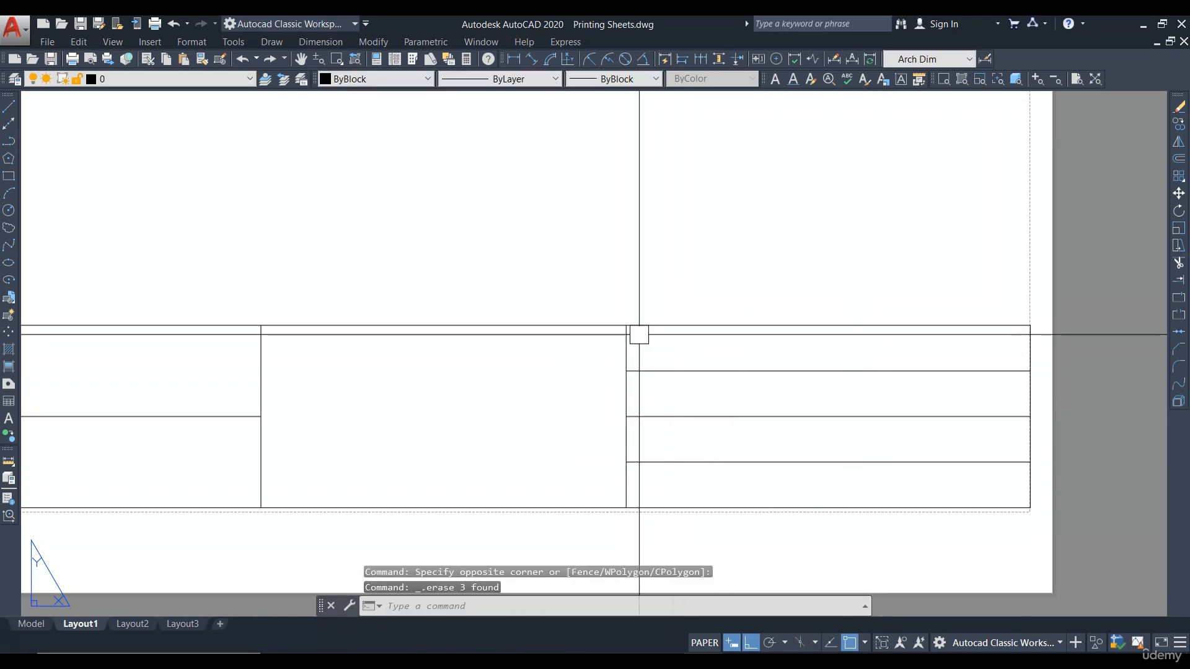
# Step: Draw a vertical line from the top to the bottom edge of the last column, splitting its rows into two parts
pyautogui.scroll(-2, 637, 334)
pyautogui.write('l')
pyautogui.press('Return')
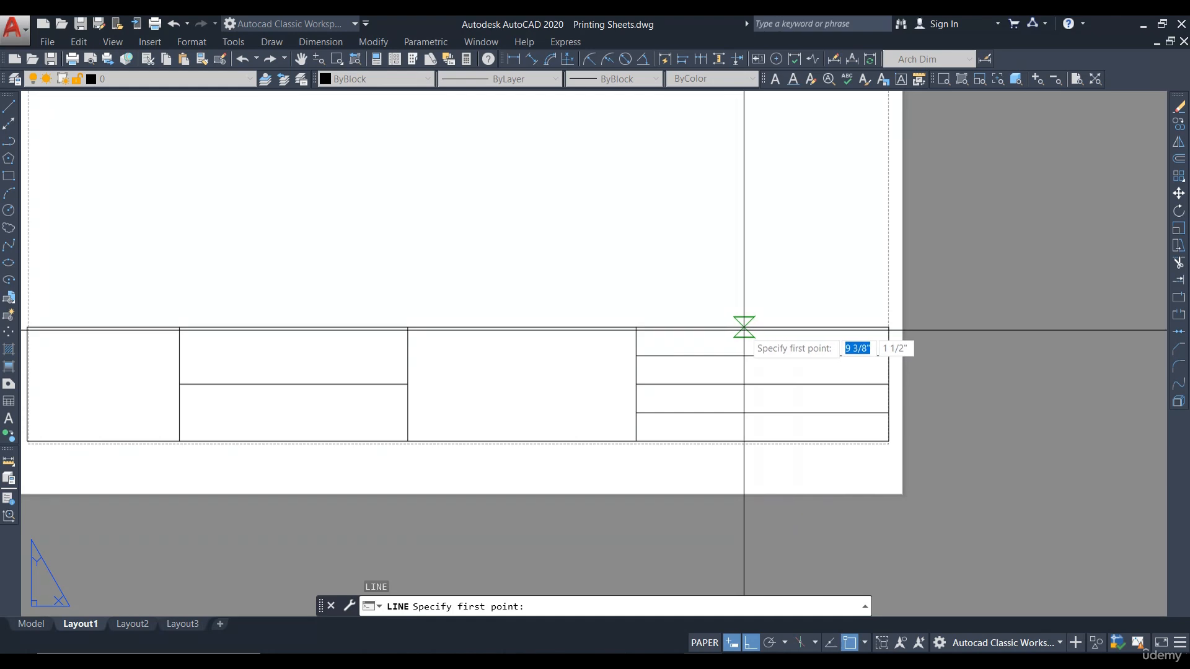
pyautogui.click(744, 329)
pyautogui.click(741, 441)
pyautogui.press('Escape')
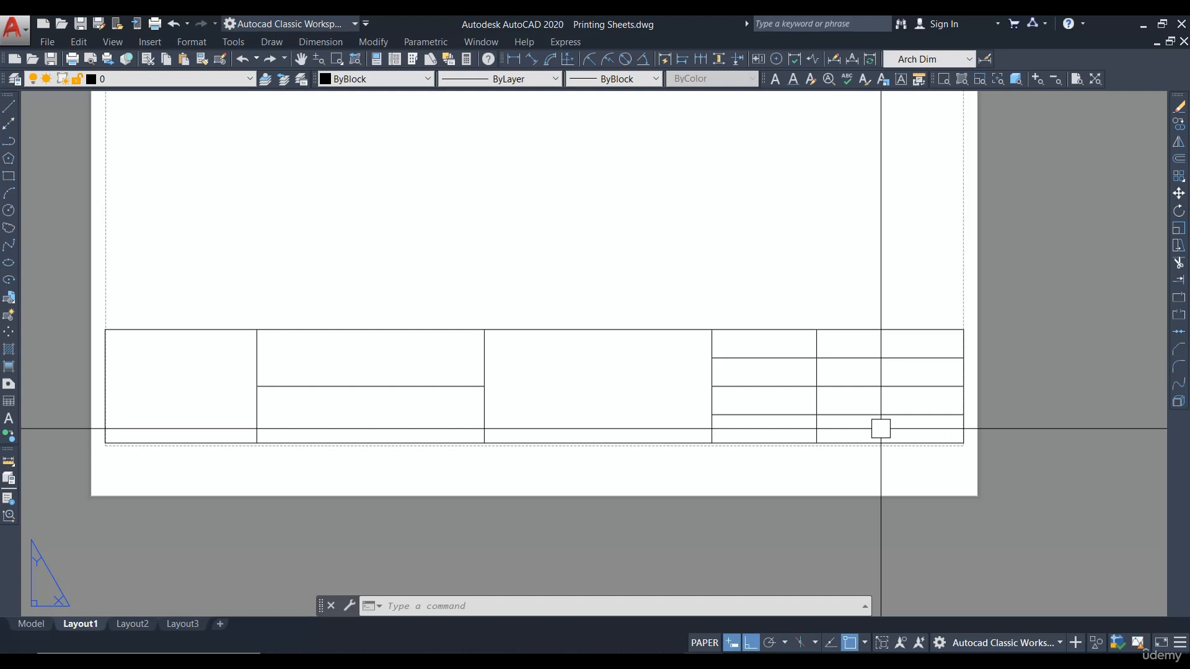
# Step: Copy the Matrix Architects logo from model space and return to Layout1
pyautogui.scroll(-3, 881, 429)
pyautogui.scroll(3, 501, 393)
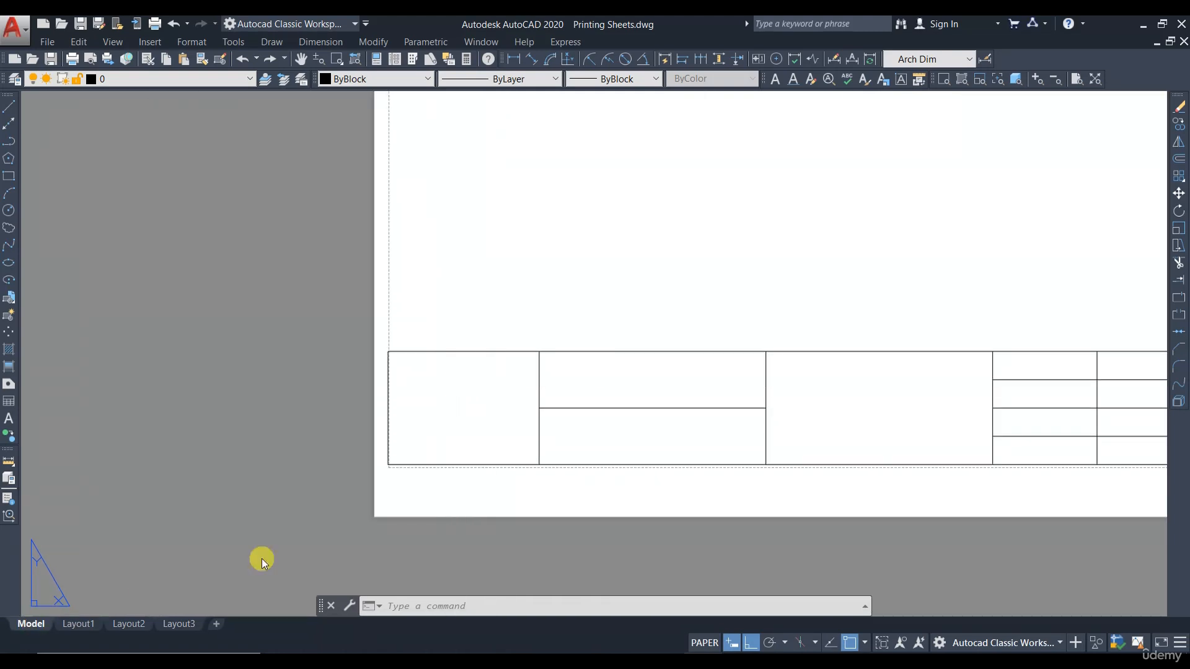
pyautogui.scroll(5, 750, 345)
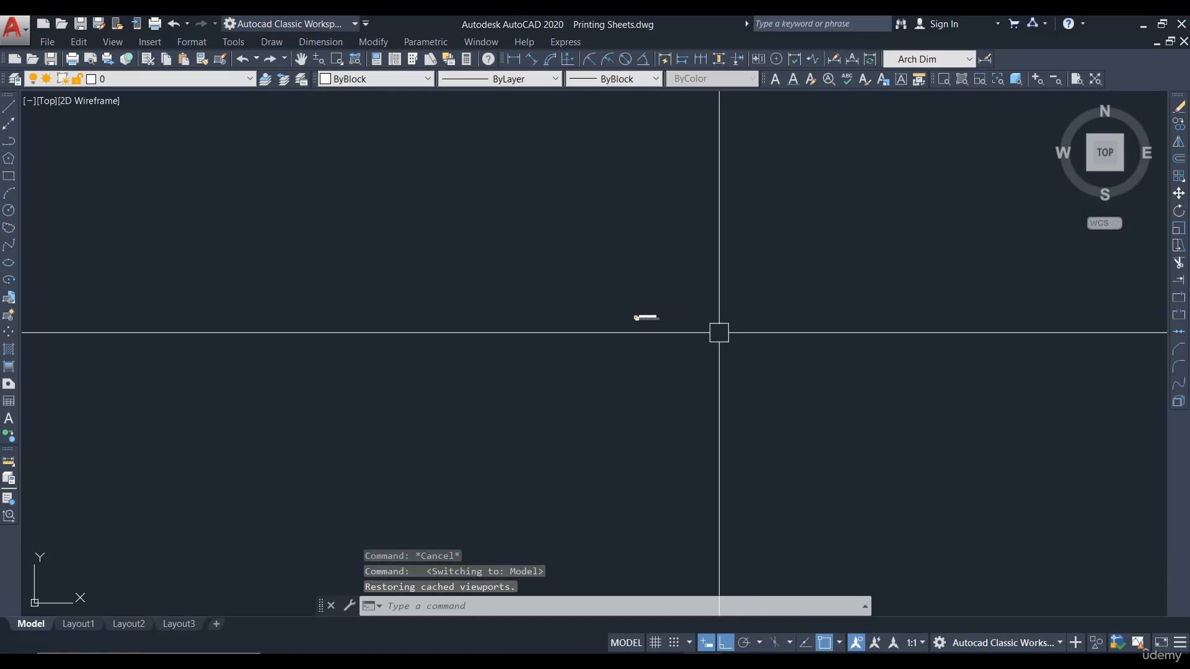
pyautogui.scroll(7, 655, 323)
pyautogui.click(779, 357)
pyautogui.click(489, 238)
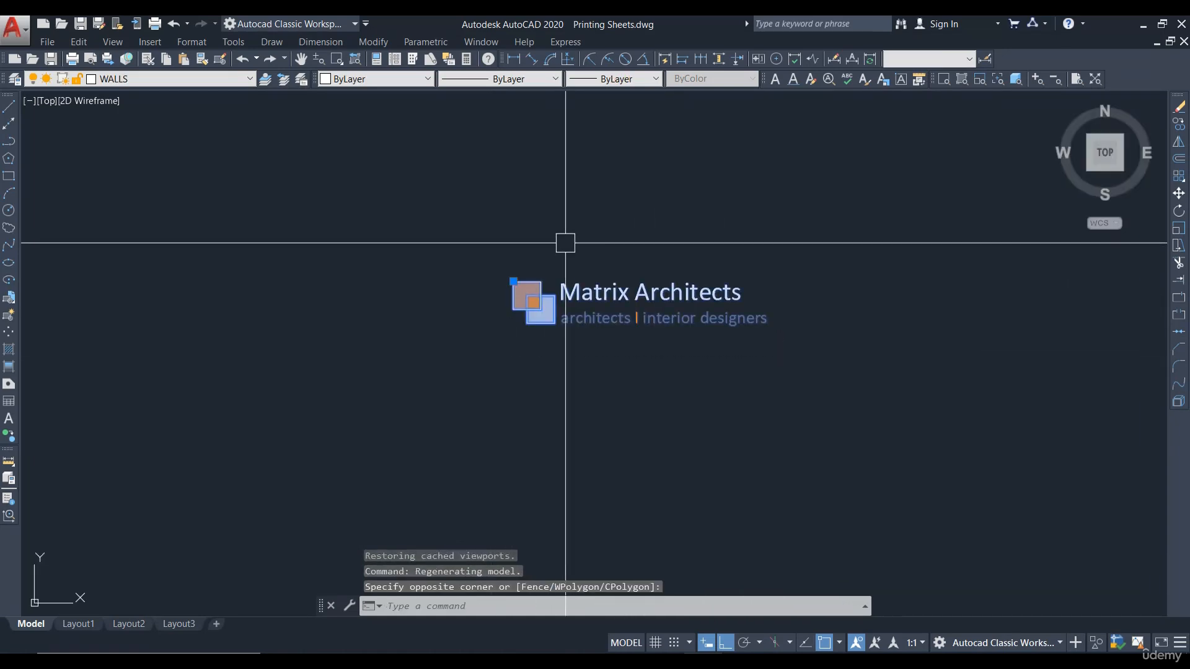
pyautogui.press('Escape')
pyautogui.click(79, 624)
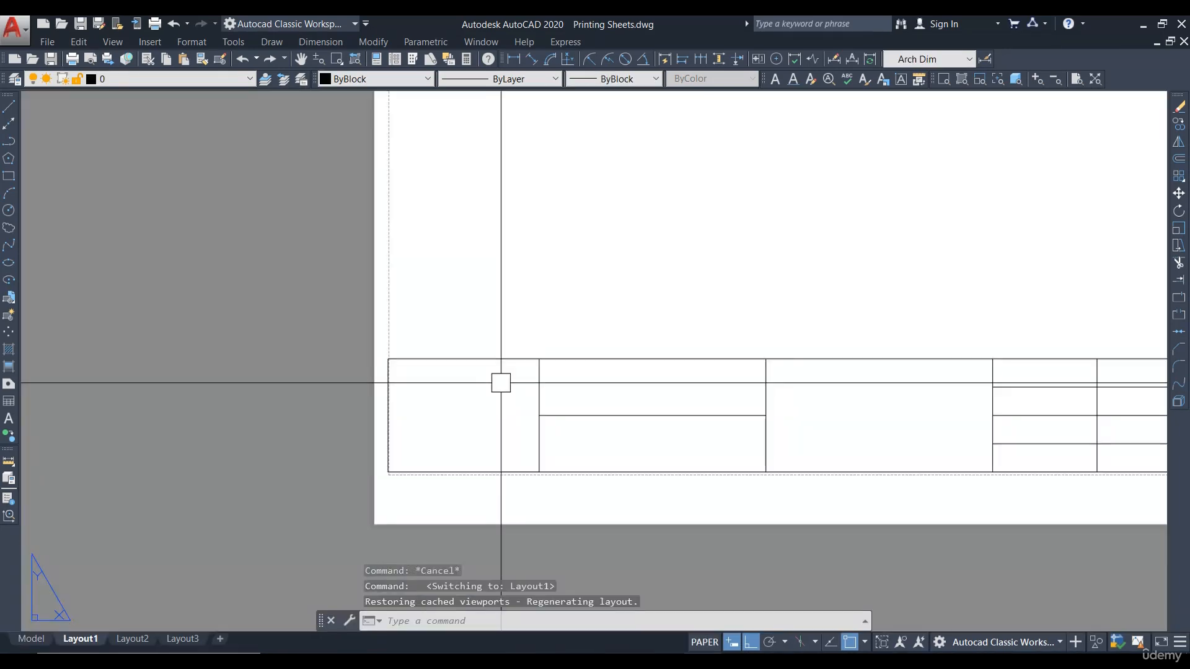
# Step: Paste the Matrix Architects logo at the left edge of the title block's first cell
pyautogui.hotkey('ctrl', 'v')
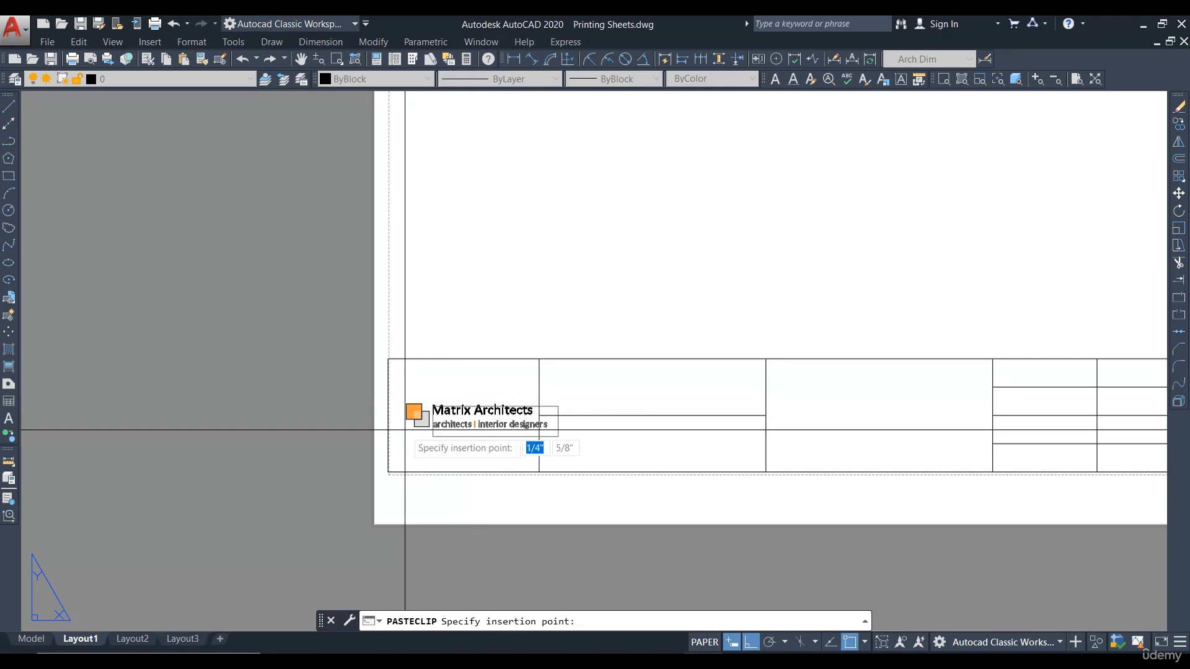
pyautogui.scroll(2, 378, 409)
pyautogui.click(378, 408)
pyautogui.moveTo(379, 408); pyautogui.dragTo(407, 379, button='middle')
# Step: Move the logo in small straight steps right, down and slightly back left to centre it within the first cell
pyautogui.click(511, 355)
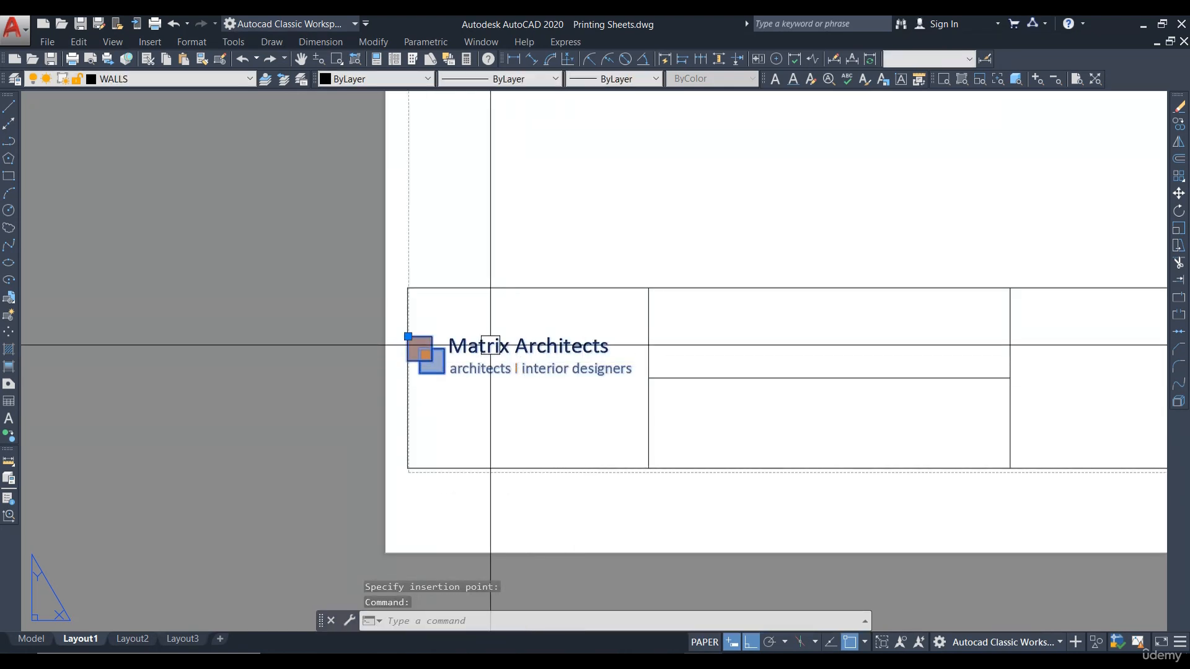
pyautogui.write('m')
pyautogui.press('space')
pyautogui.click(593, 236)
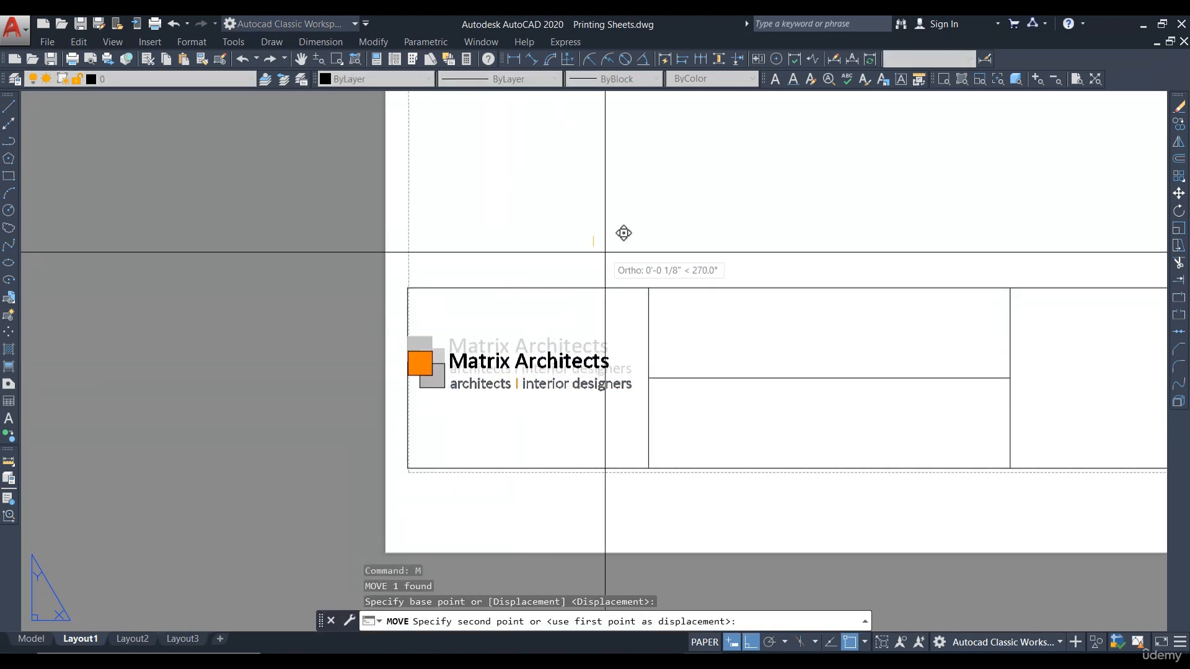
pyautogui.click(609, 251)
pyautogui.click(571, 372)
pyautogui.press('space')
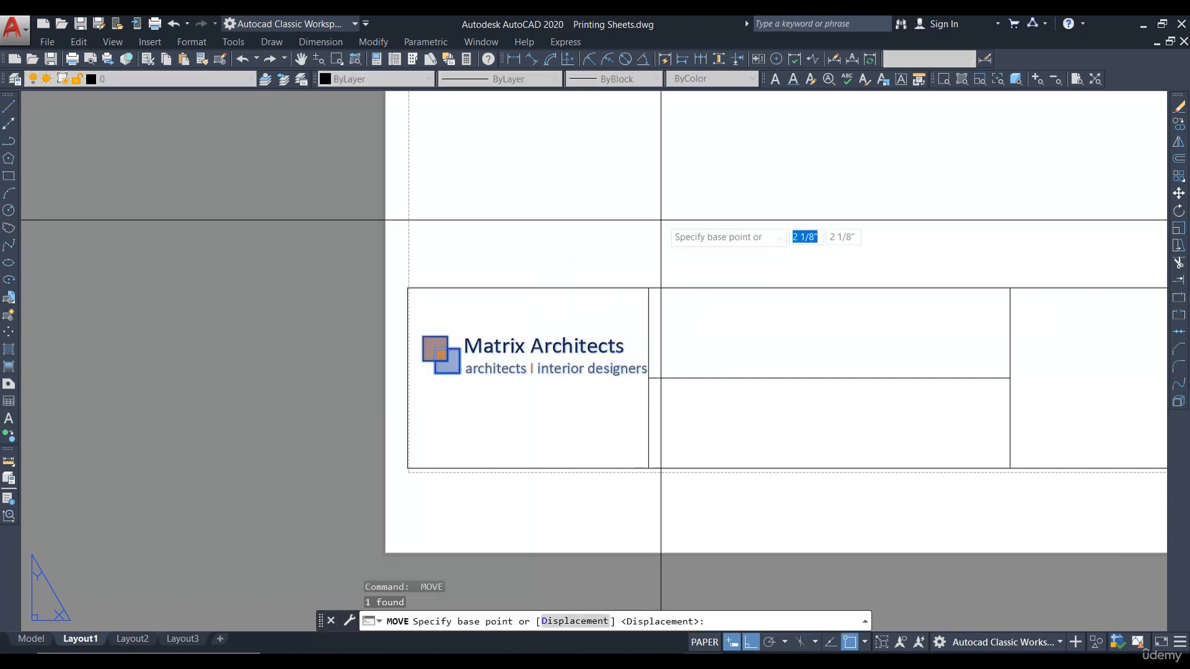
pyautogui.click(659, 209)
pyautogui.click(658, 221)
pyautogui.click(583, 363)
pyautogui.press('space')
pyautogui.moveTo(573, 407); pyautogui.dragTo(470, 413, button='middle')
pyautogui.click(454, 326)
pyautogui.click(446, 327)
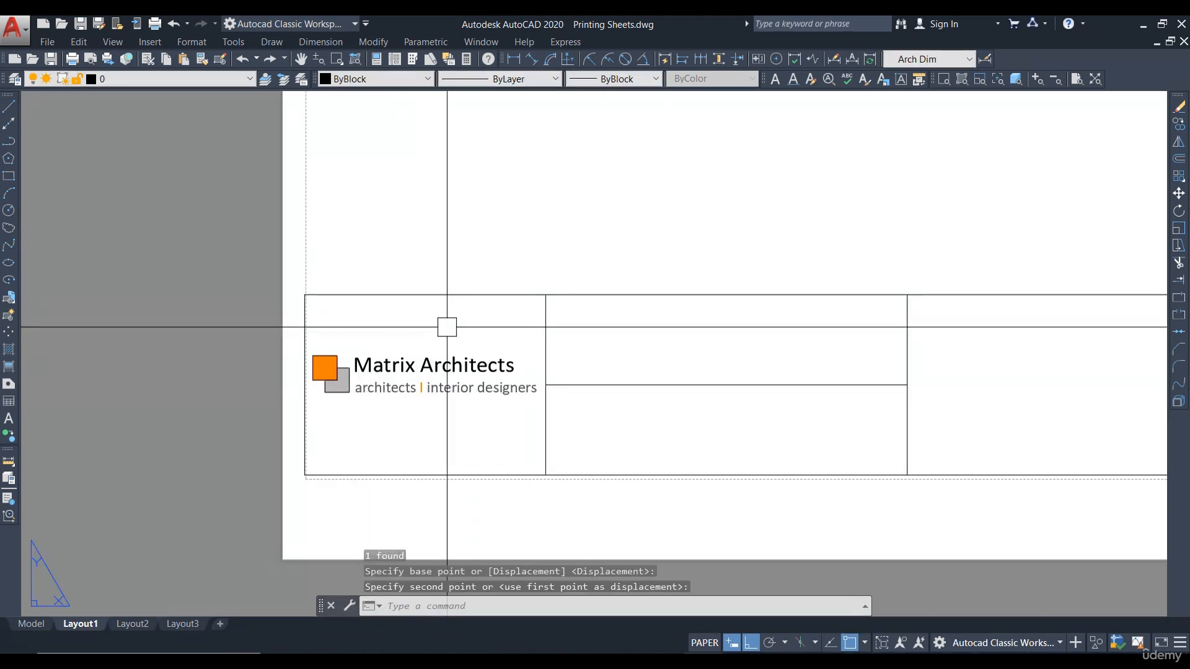
# Step: Add multiline text reading TITLE to the upper cell of the second column, with its text height set to 0.1
pyautogui.moveTo(609, 413); pyautogui.dragTo(555, 418, button='middle')
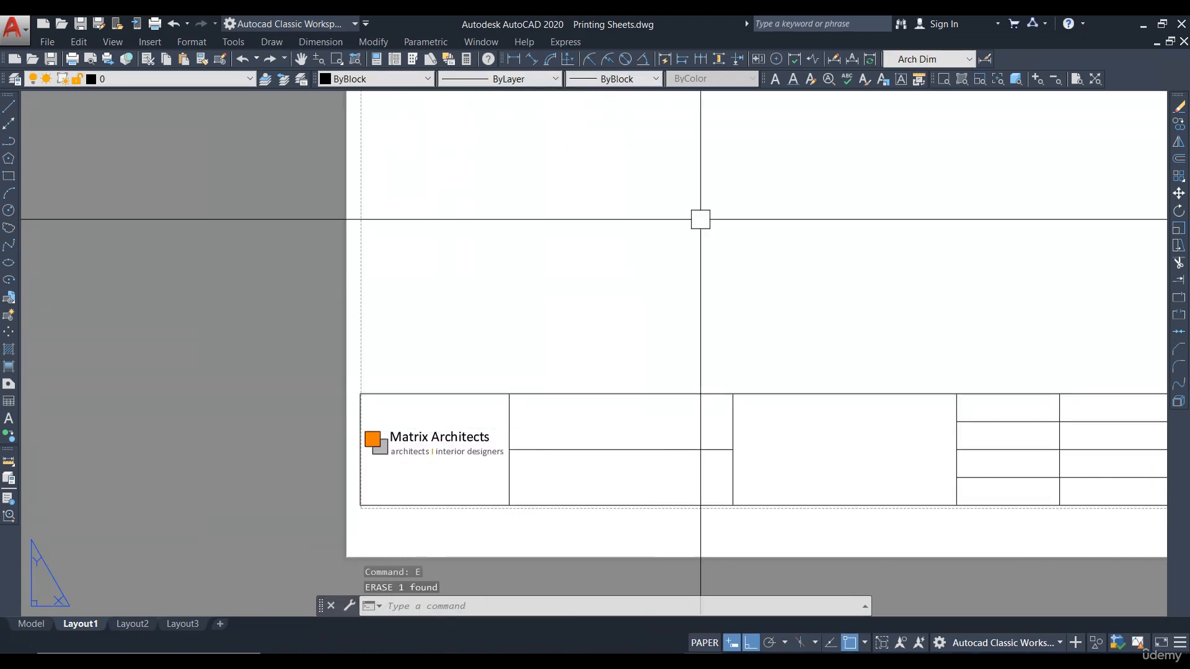
pyautogui.click(776, 80)
pyautogui.click(485, 280)
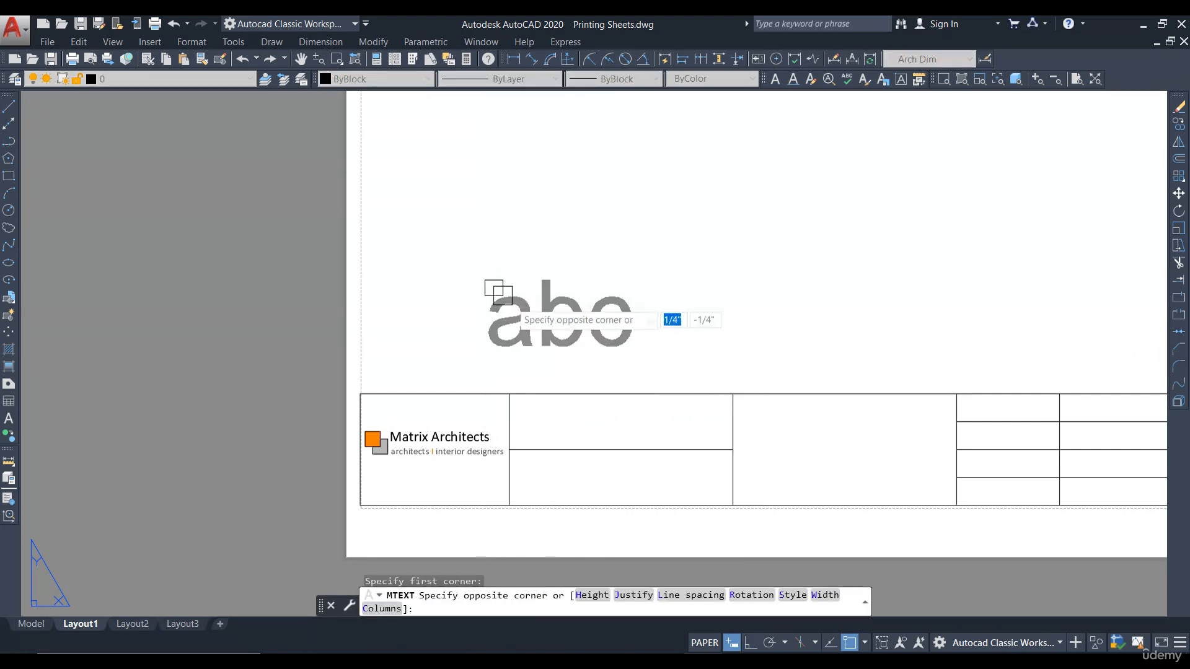
pyautogui.click(693, 341)
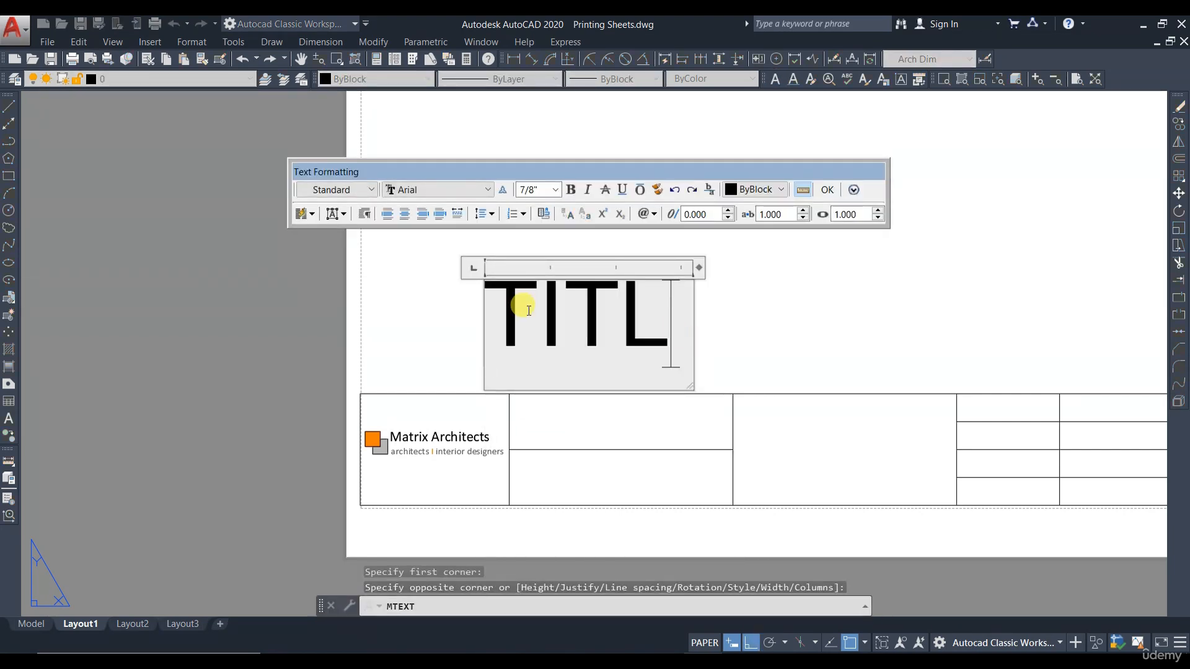
pyautogui.moveTo(494, 289); pyautogui.dragTo(718, 296)
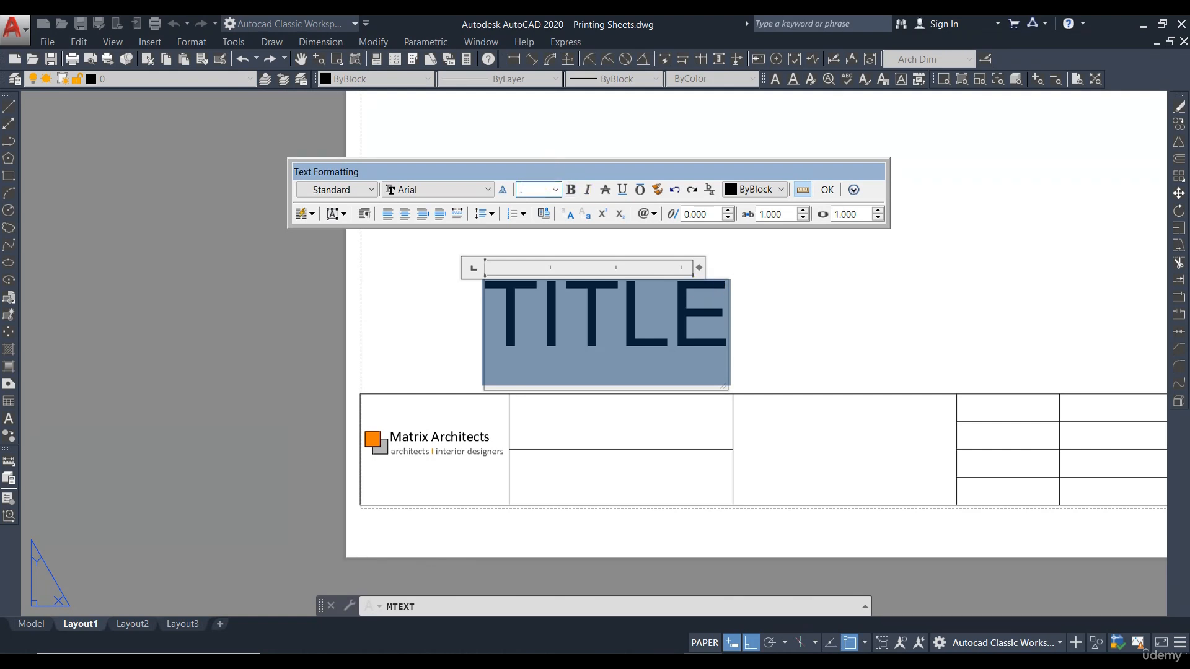
pyautogui.press('Return')
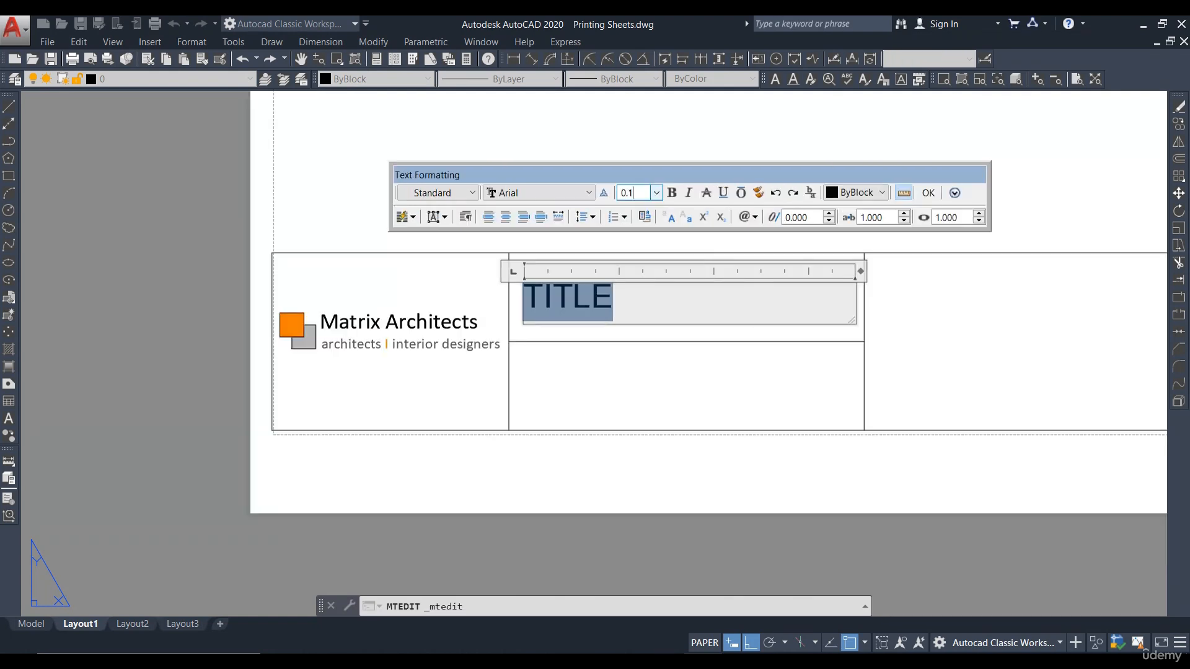
pyautogui.press('Return')
pyautogui.click(711, 352)
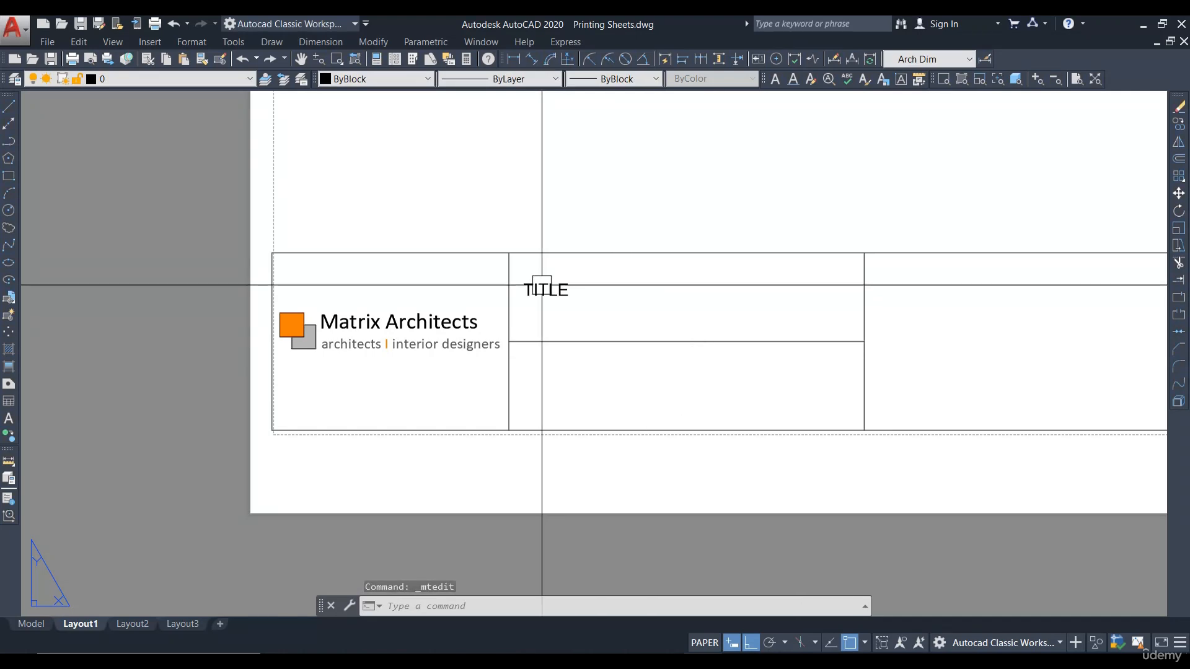
# Step: Copy the TITLE text into the cell below it and change the copy to read PROJECT NAME
pyautogui.click(552, 292)
pyautogui.press('Return')
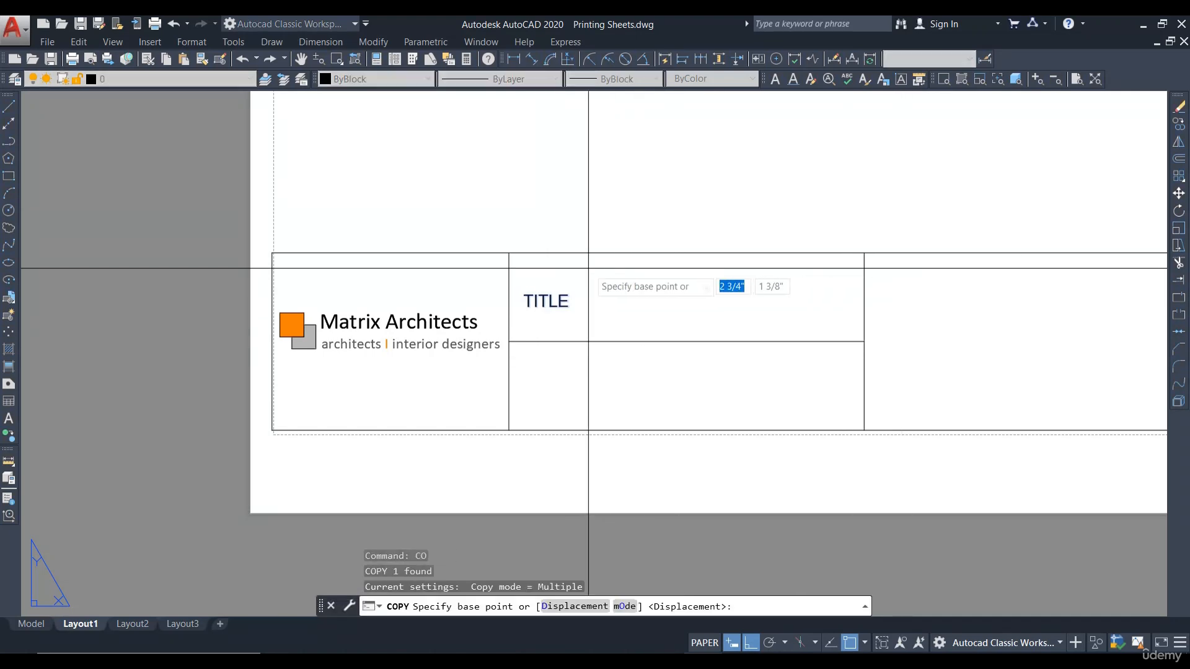
pyautogui.click(525, 295)
pyautogui.click(546, 381)
pyautogui.press('Escape')
pyautogui.click(552, 382)
pyautogui.doubleClick(546, 386)
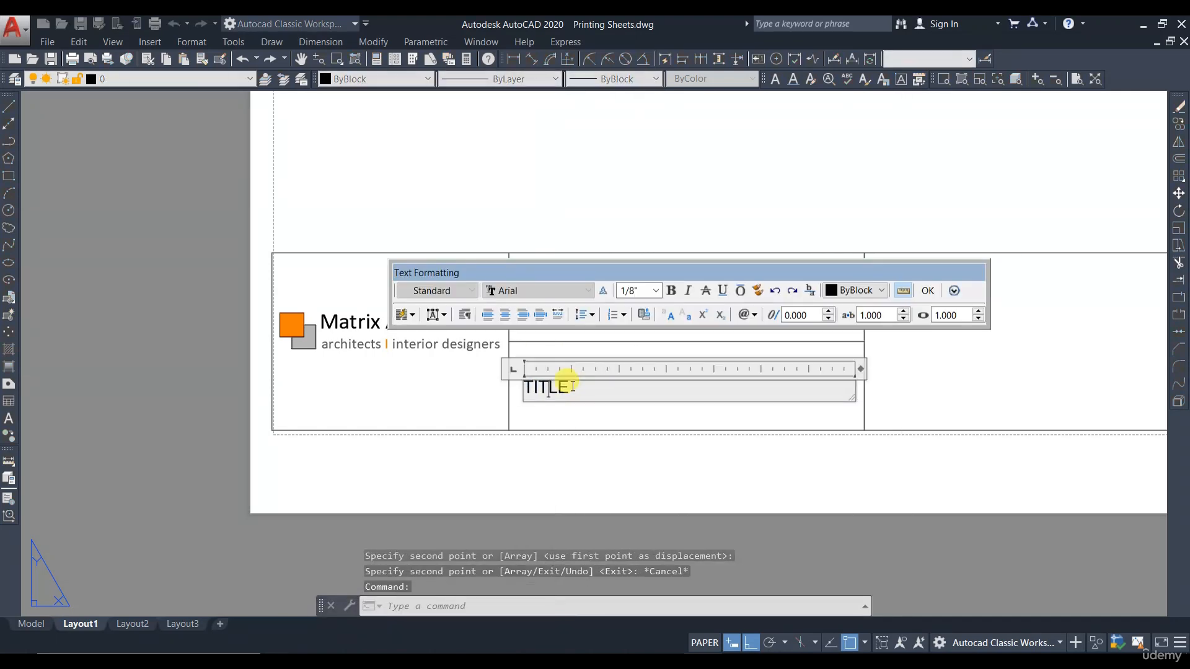
pyautogui.hotkey('ctrl', 'a')
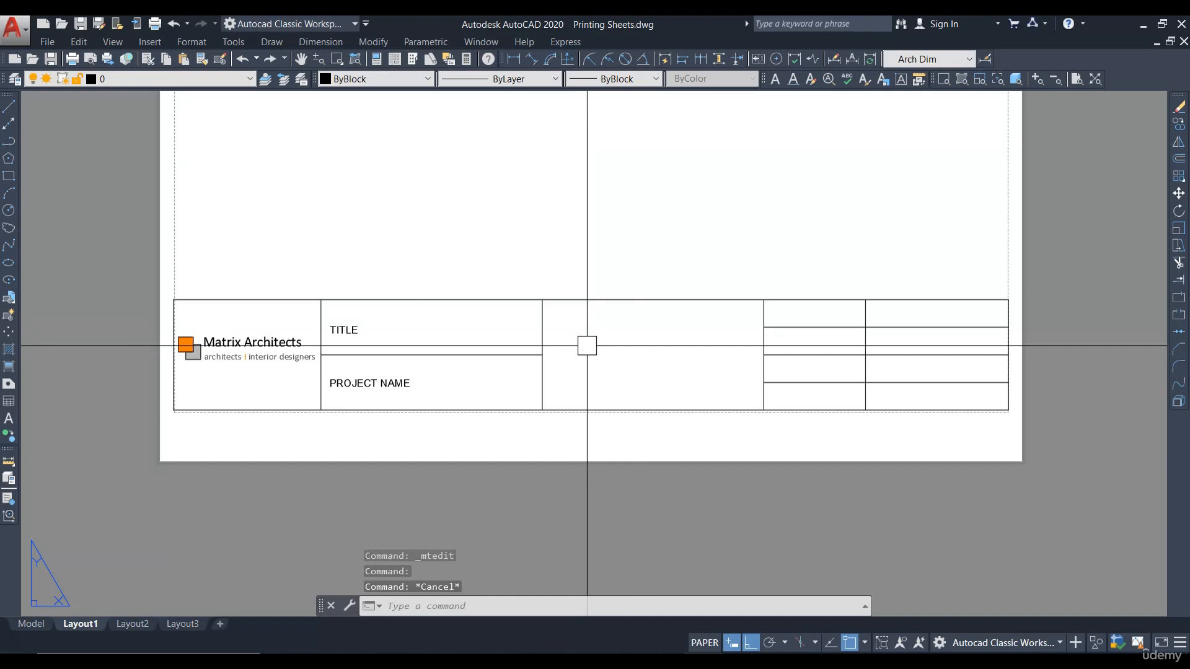
# Step: Copy the five numbered drawing notes from model space
pyautogui.click(31, 625)
pyautogui.click(80, 625)
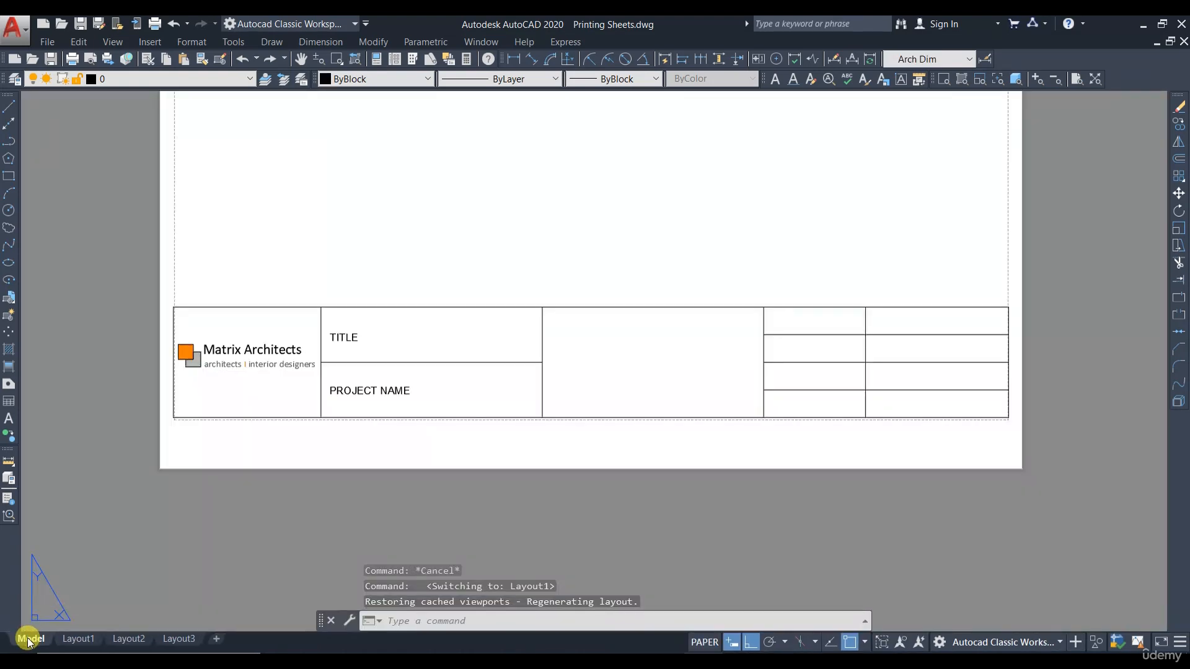
pyautogui.click(29, 640)
pyautogui.scroll(8, 611, 388)
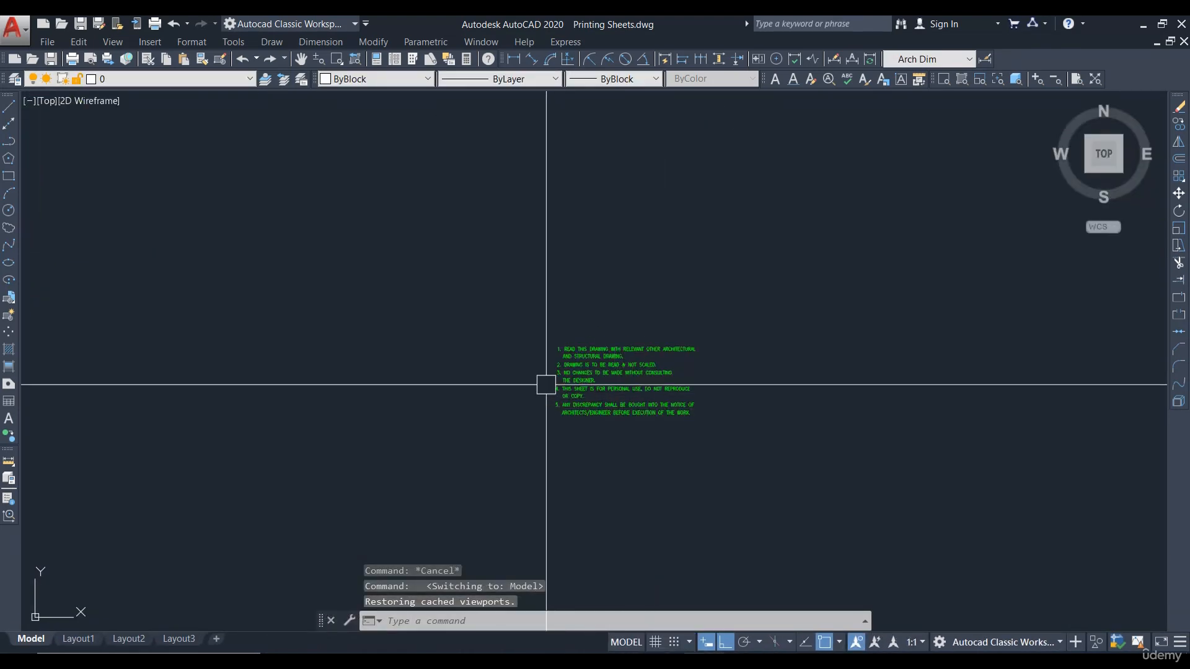
pyautogui.click(717, 459)
pyautogui.click(537, 333)
pyautogui.hotkey('ctrl', 'c')
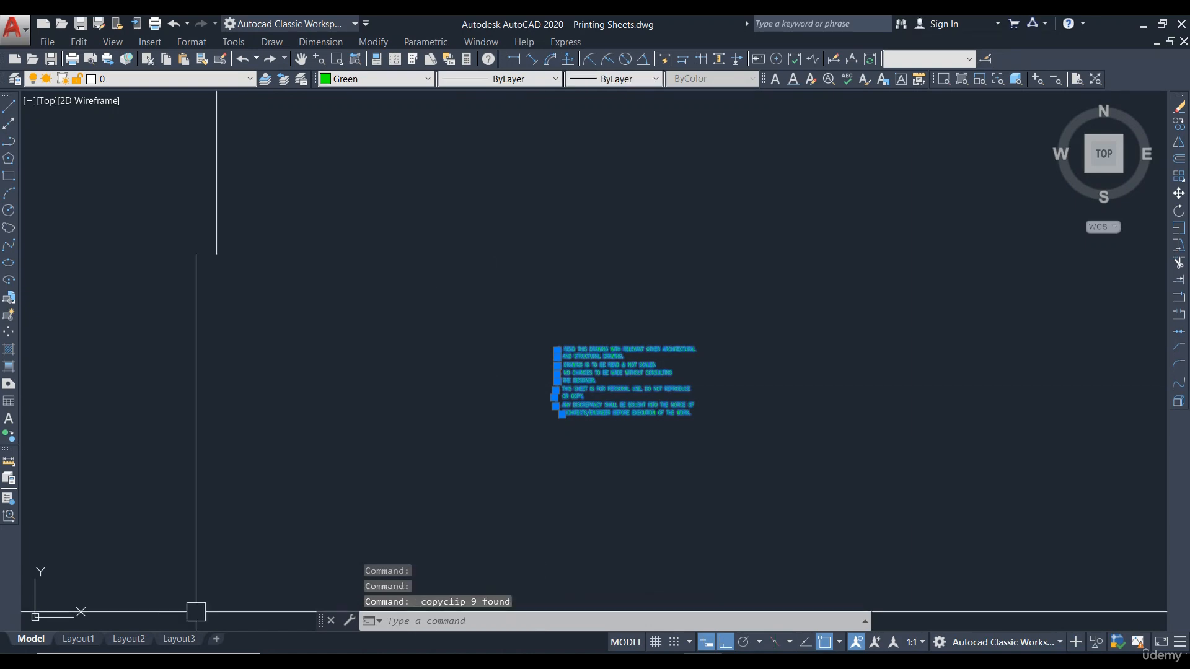
# Step: Paste the drawing notes into Layout1, in the empty area beside the sheet
pyautogui.click(78, 639)
pyautogui.hotkey('ctrl', 'v')
pyautogui.scroll(-5, 504, 429)
pyautogui.click(747, 476)
pyautogui.press('Escape')
pyautogui.press('Escape')
pyautogui.moveTo(747, 476); pyautogui.dragTo(577, 461, button='middle')
# Step: Scale all the pasted notes by a factor of .25 from the insertion point of the first note
pyautogui.click(910, 479)
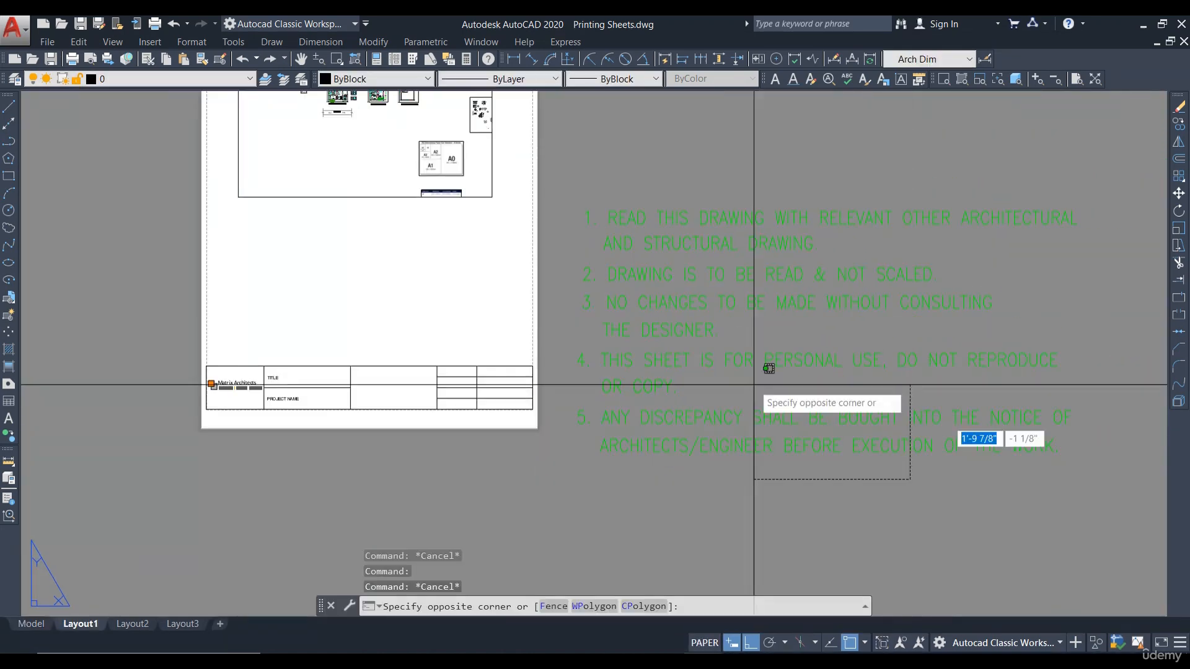
pyautogui.click(592, 178)
pyautogui.write('SC')
pyautogui.press('Return')
pyautogui.click(586, 228)
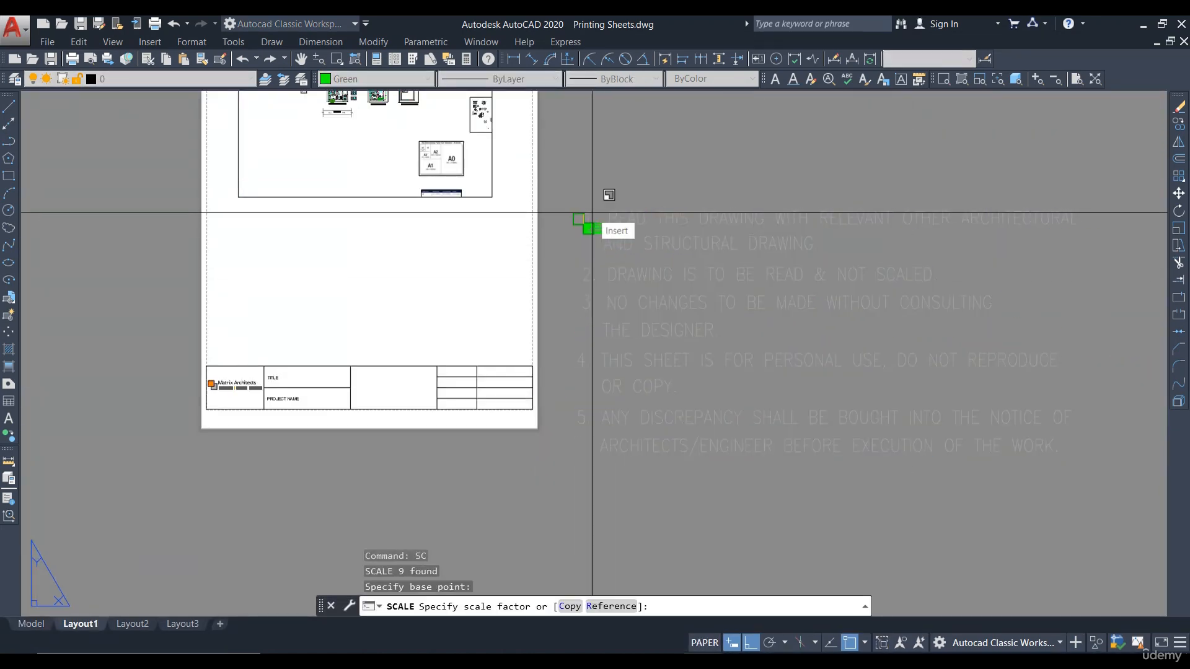
pyautogui.press('Return')
# Step: Scale the notes down again by a factor of .5 from the first note's insertion point
pyautogui.click(725, 296)
pyautogui.click(560, 175)
pyautogui.write('SC')
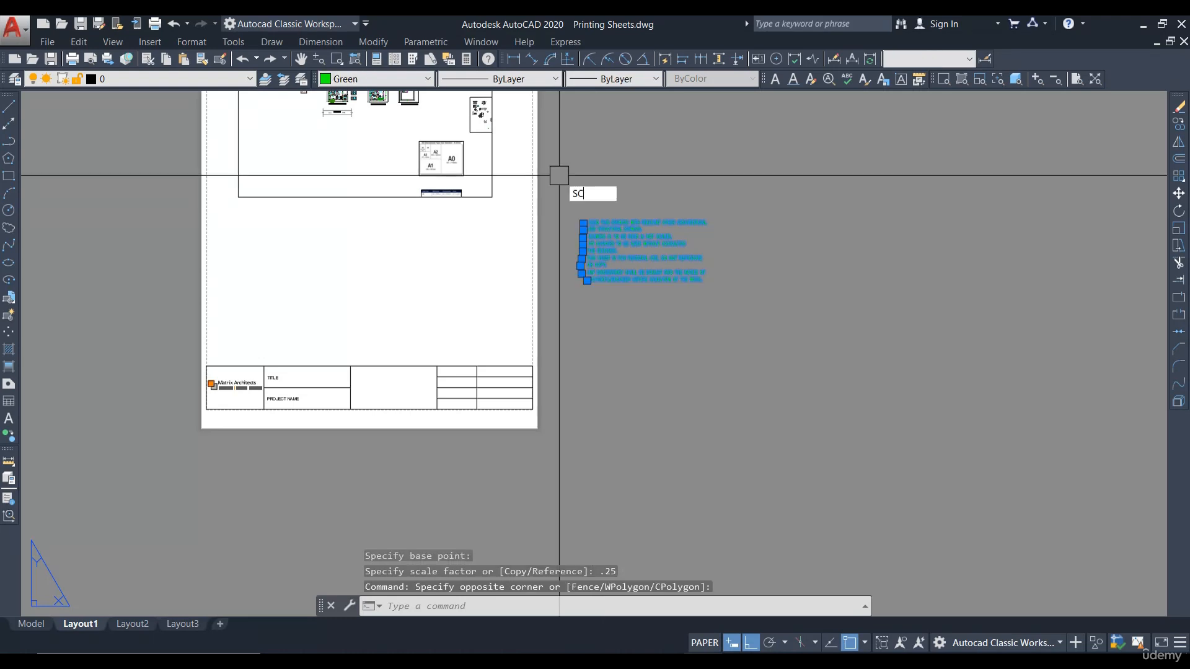
pyautogui.press('Return')
pyautogui.click(588, 217)
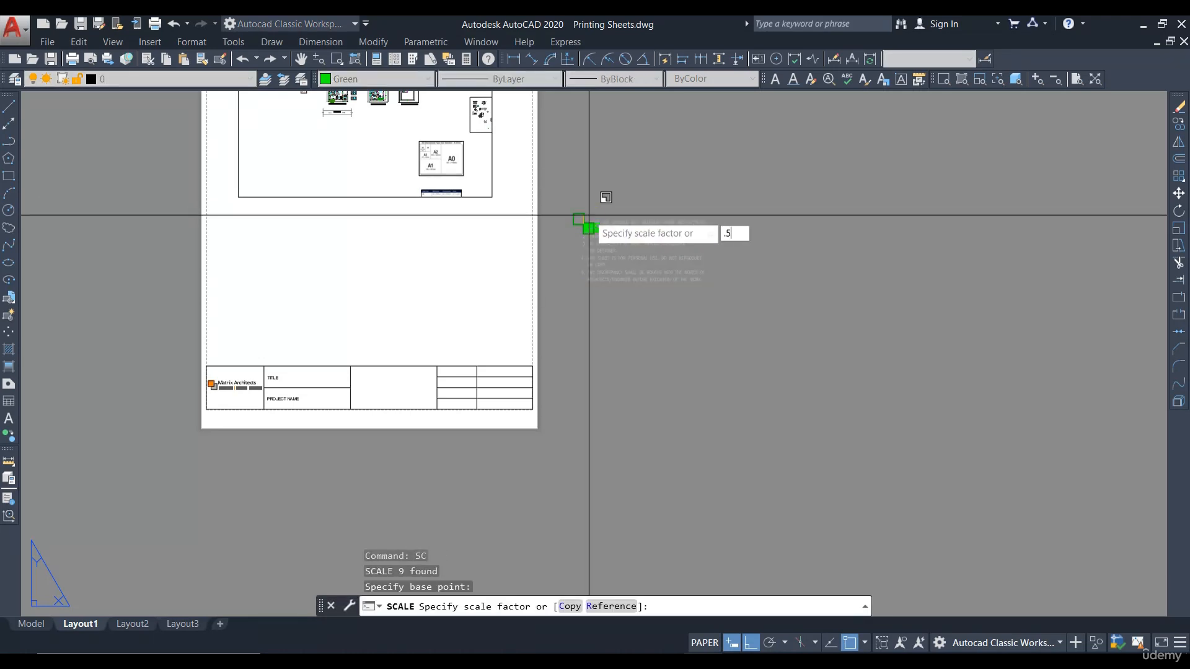
pyautogui.press('Return')
# Step: Move the notes into the empty third column of the title block, with Ortho turned off for free placement
pyautogui.write('M')
pyautogui.press('Return')
pyautogui.click(591, 228)
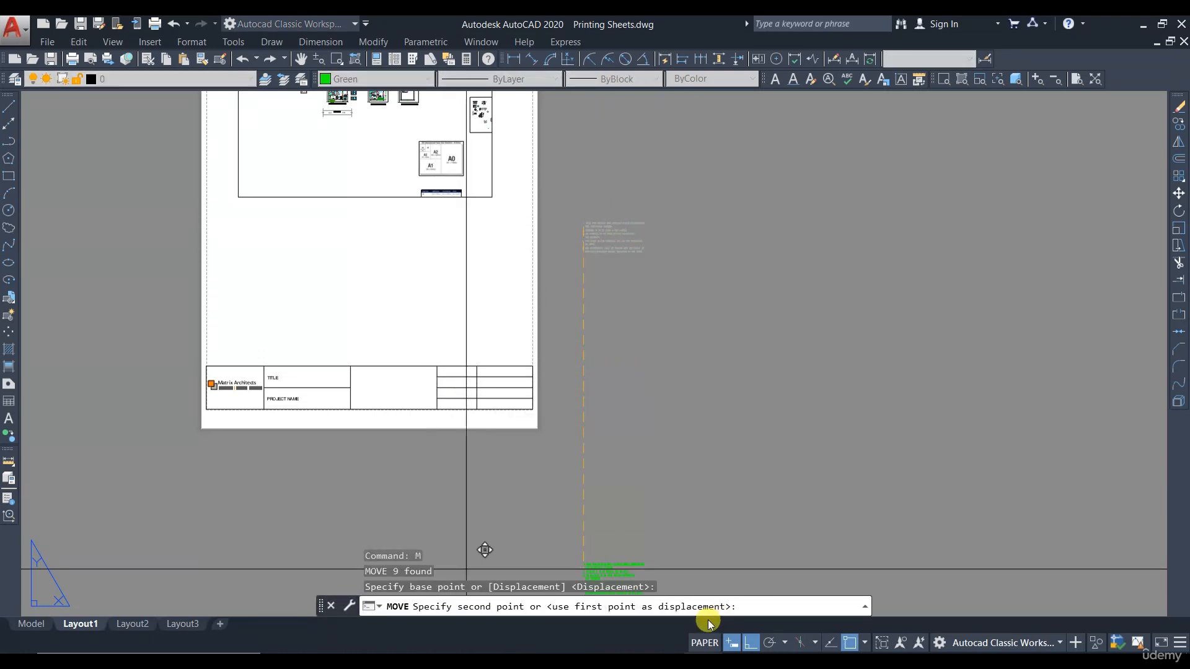
pyautogui.click(747, 644)
pyautogui.scroll(6, 364, 395)
pyautogui.click(304, 285)
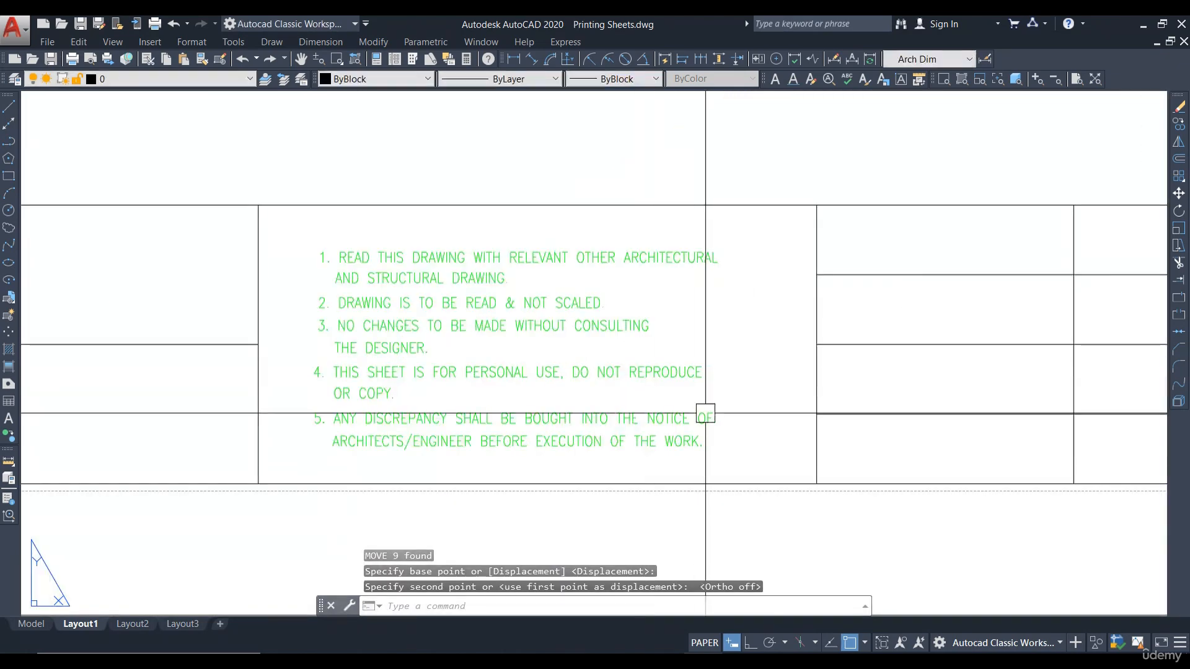
# Step: Enlarge the notes in the third column by a scale factor of 1.2 from the start of the first note
pyautogui.click(728, 444)
pyautogui.click(389, 265)
pyautogui.write('SC')
pyautogui.press('Return')
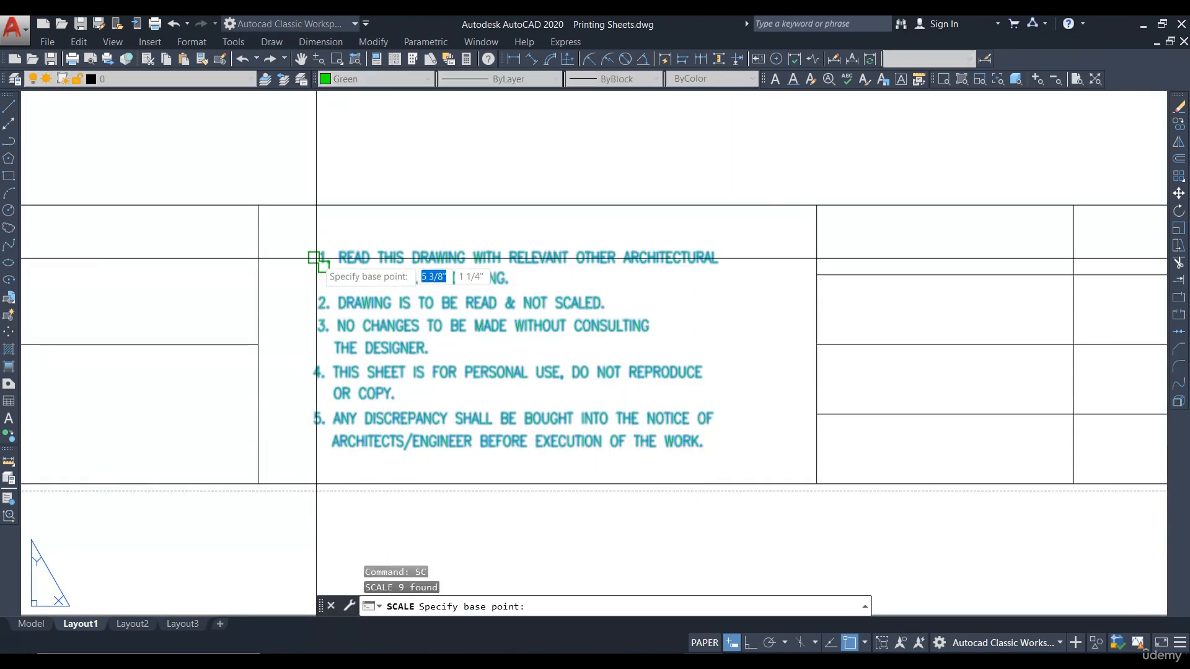
pyautogui.click(319, 261)
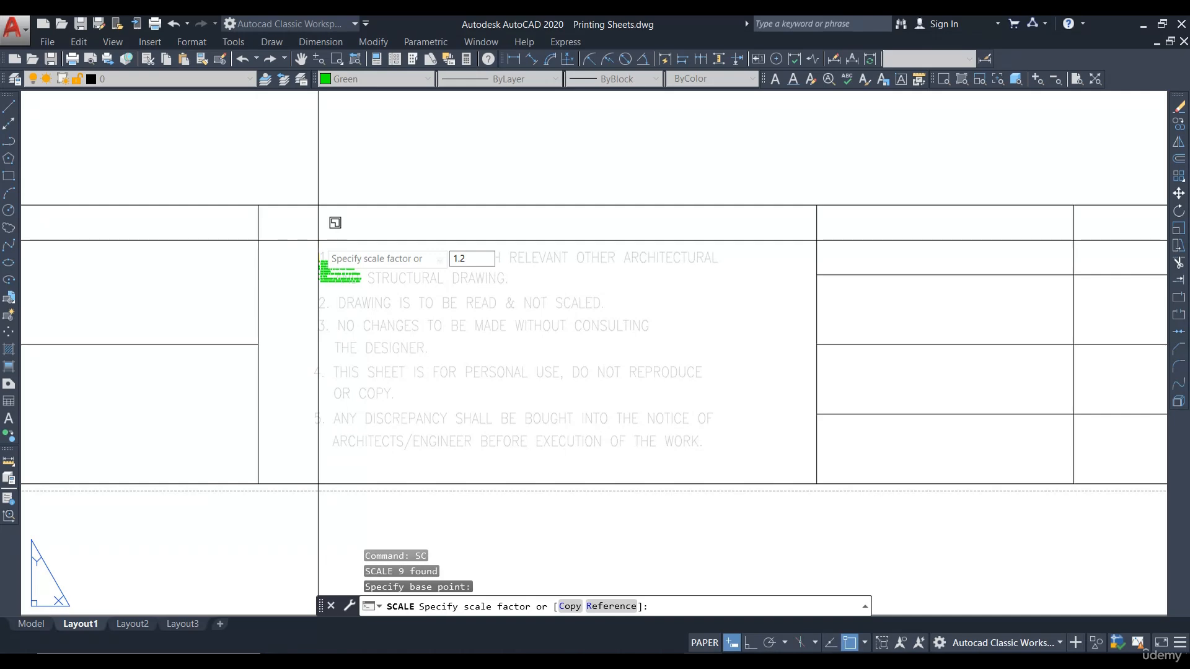
pyautogui.write('1.2')
pyautogui.press('Return')
# Step: Change the colour of all the notes text from green to black
pyautogui.moveTo(318, 240); pyautogui.dragTo(410, 218, button='middle')
pyautogui.click(893, 441)
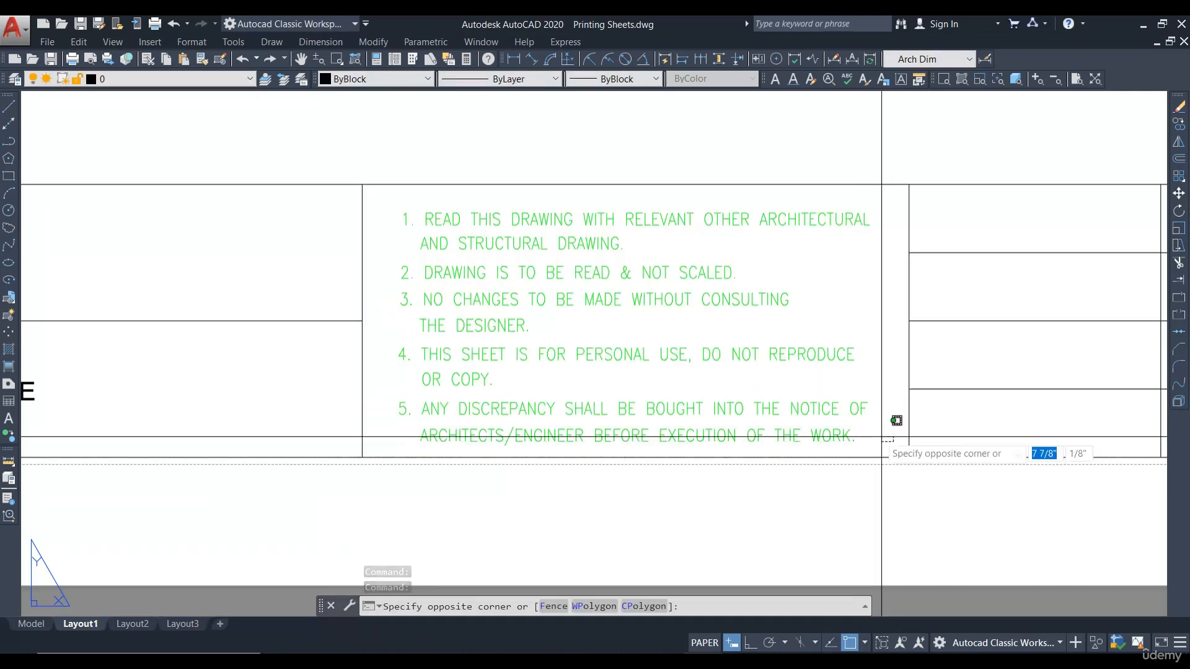
pyautogui.click(411, 194)
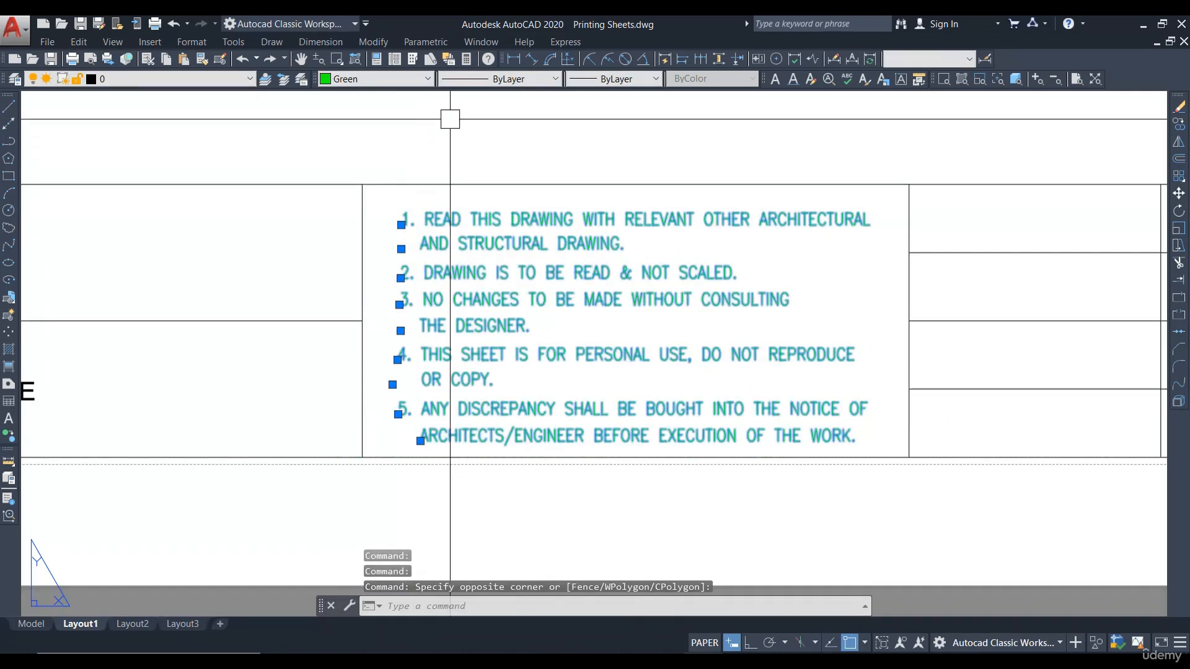
pyautogui.click(391, 77)
pyautogui.click(351, 107)
pyautogui.press('Escape')
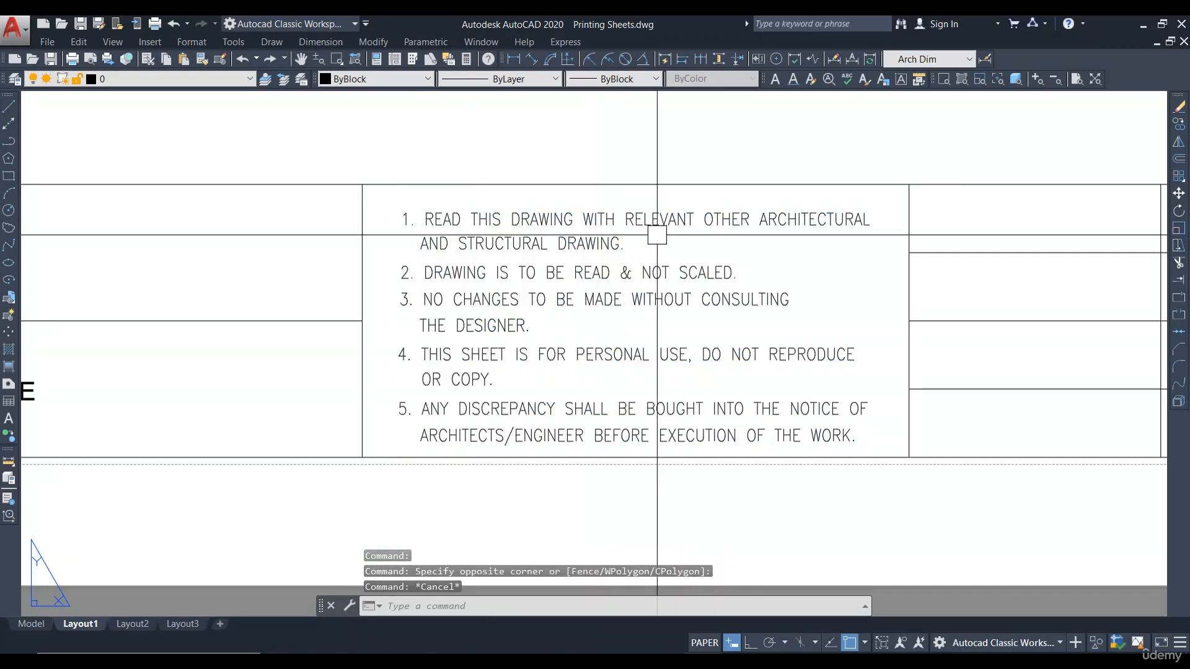
# Step: Copy the TITLE text into the top cell of the title block's four-row fourth column
pyautogui.scroll(-5, 475, 325)
pyautogui.click(241, 299)
pyautogui.click(1179, 125)
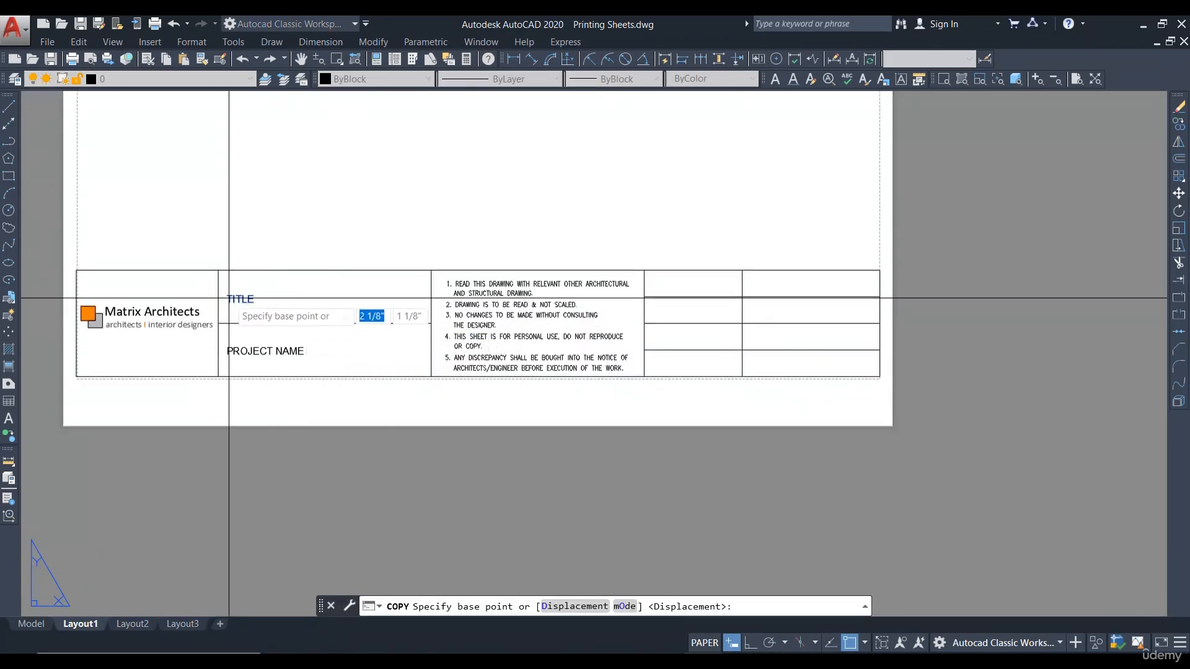
pyautogui.click(227, 298)
pyautogui.scroll(5, 676, 296)
pyautogui.press('Escape')
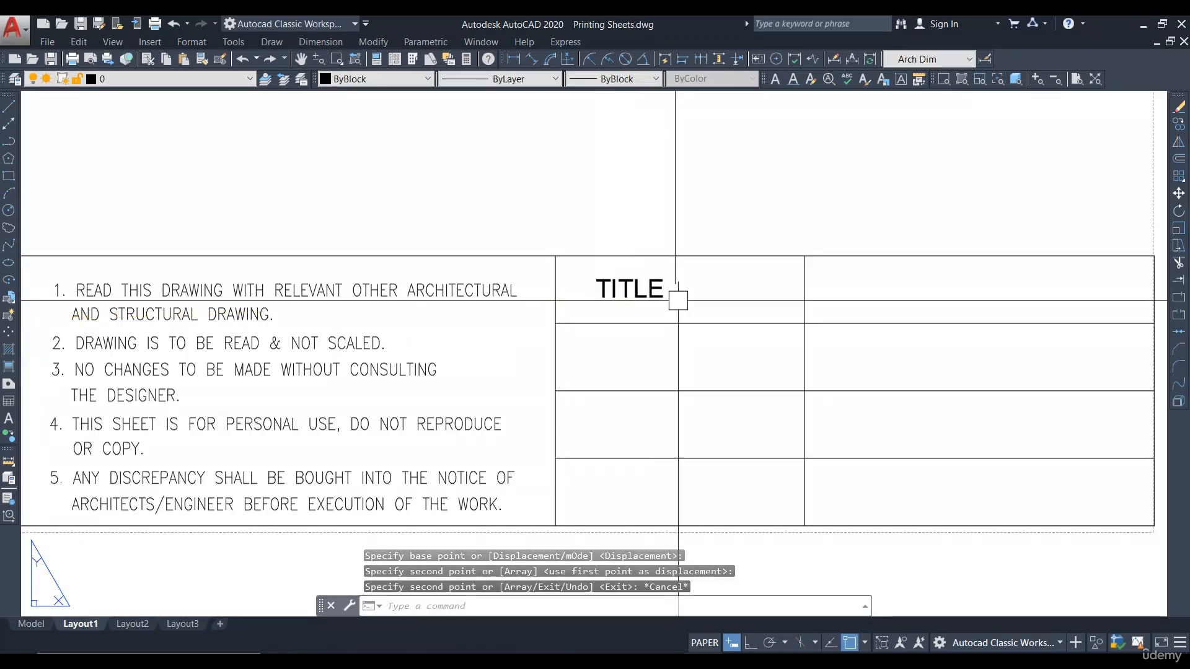
# Step: Label the four cells of the fourth column SCALE, Dwg No, Drawn by and Date
pyautogui.moveTo(677, 299); pyautogui.dragTo(648, 295, button='middle')
pyautogui.doubleClick(620, 278)
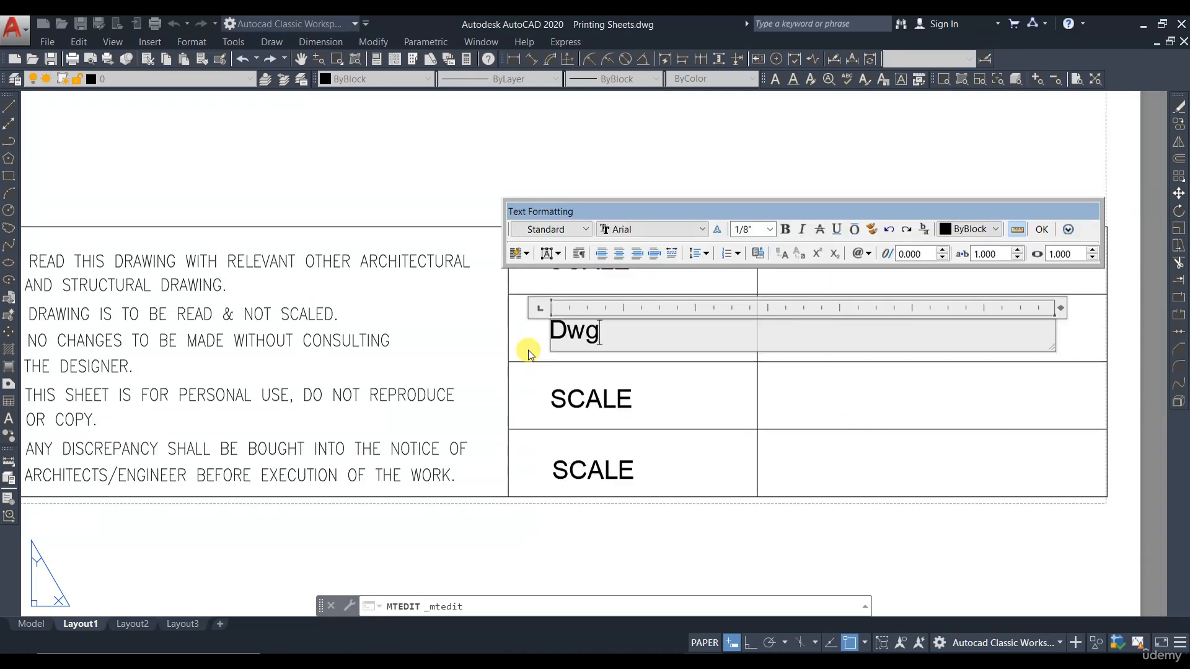
pyautogui.write('No')
pyautogui.press('Down')
pyautogui.write('Dra')
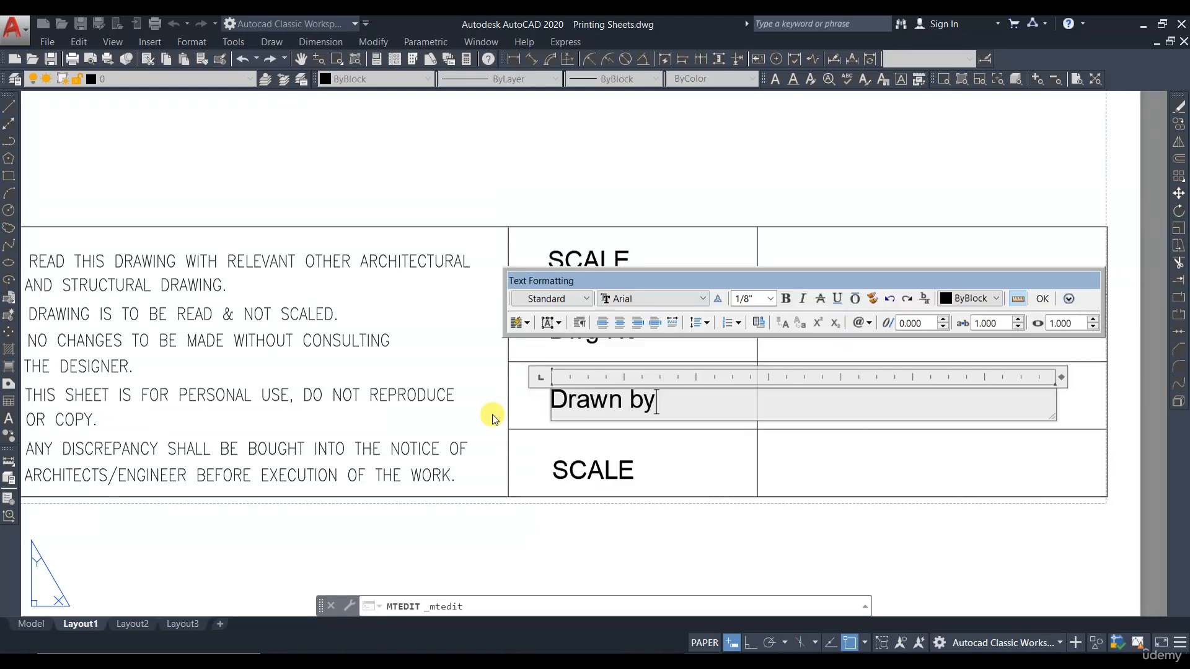
pyautogui.press('Down')
pyautogui.write('Dat')
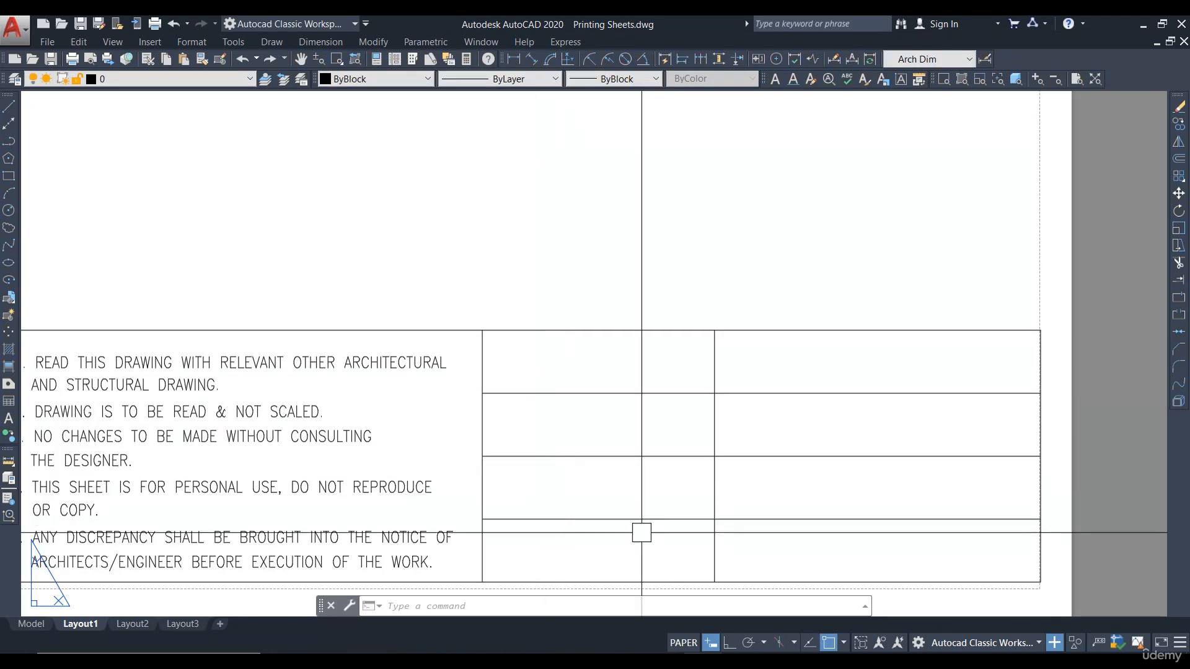
# Step: Erase the three horizontal row lines crossing the last two columns of the title block
pyautogui.click(680, 531)
pyautogui.click(584, 329)
pyautogui.press('Delete')
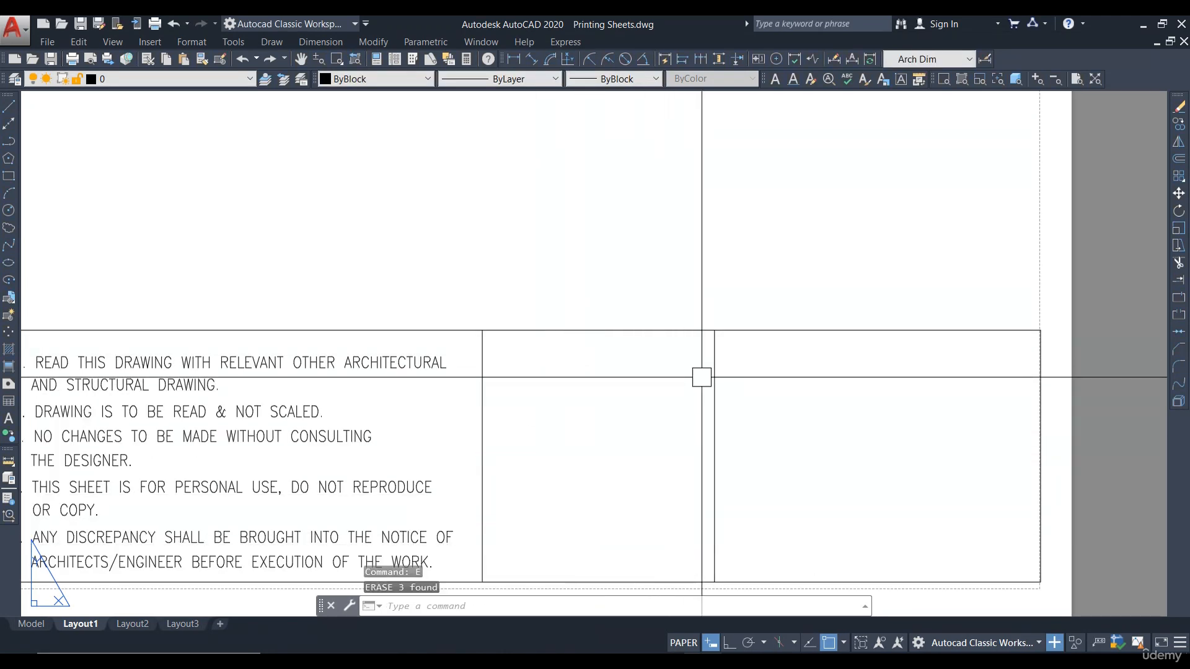
# Step: Divide the vertical line between the notes and the fourth column into 5 equal segments
pyautogui.write('divide')
pyautogui.press('Return')
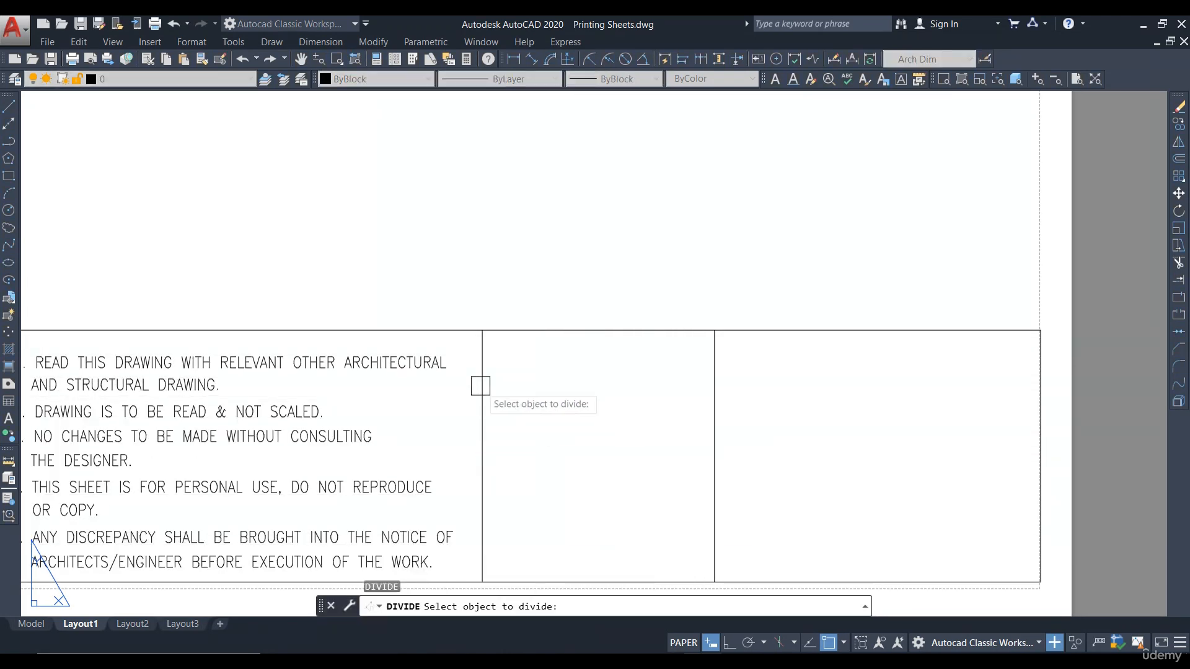
pyautogui.click(482, 385)
pyautogui.write('5')
pyautogui.press('Return')
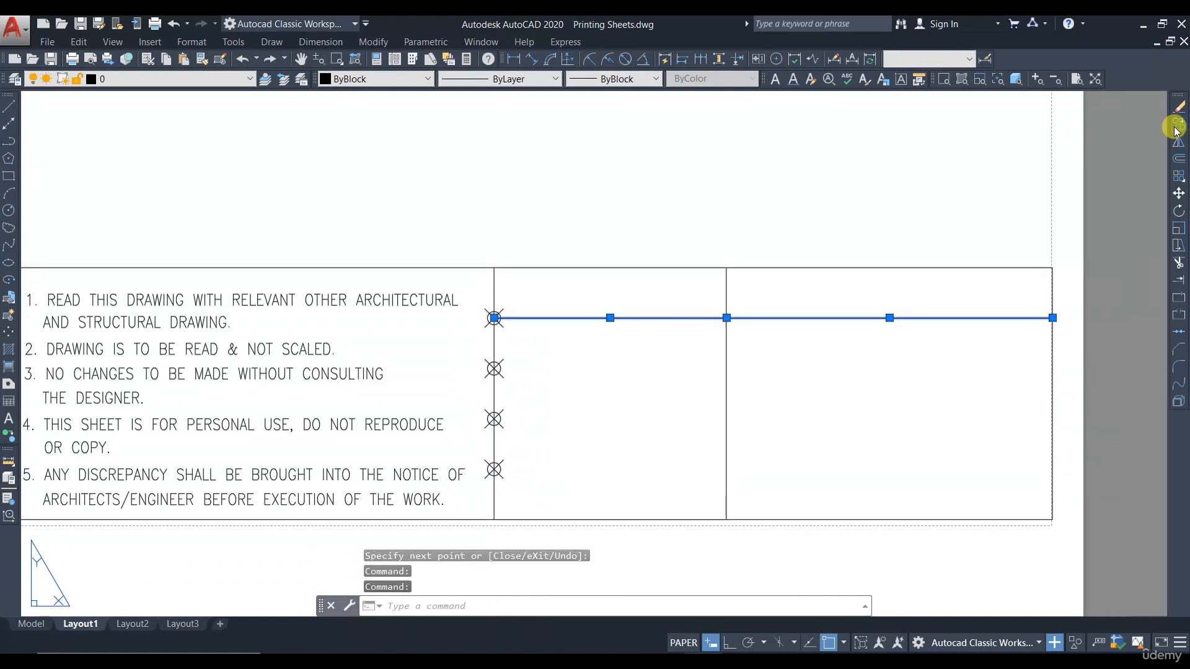
# Step: Copy the first horizontal row line to the other three division points and erase the four point markers
pyautogui.click(1178, 125)
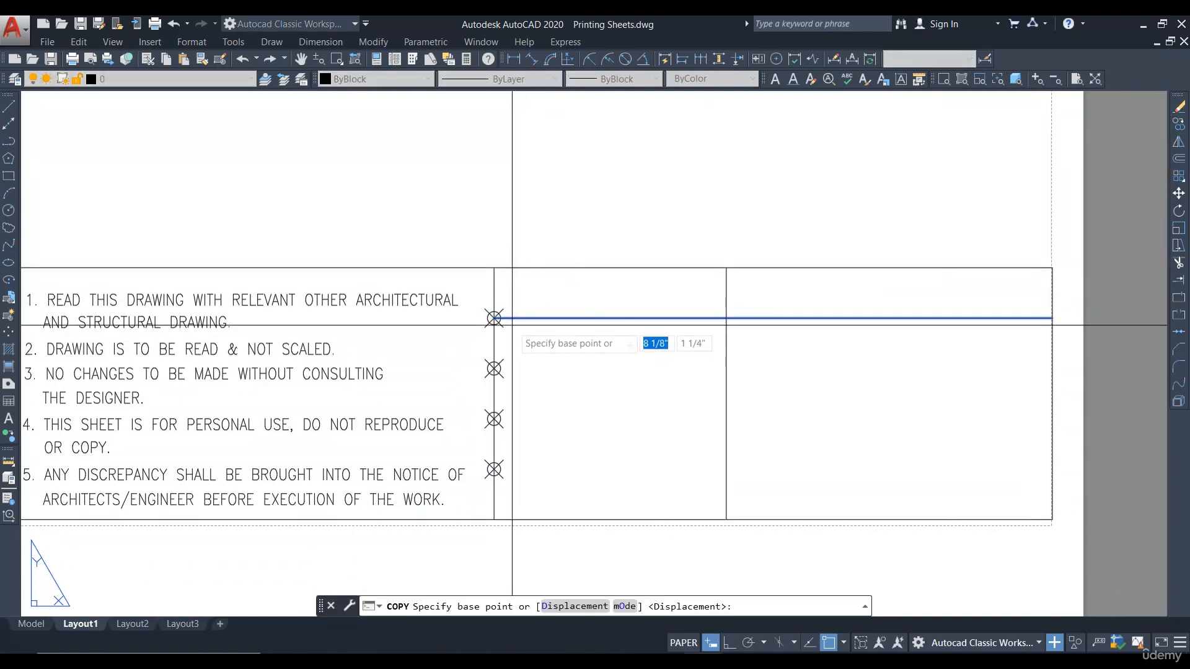
pyautogui.click(494, 318)
pyautogui.click(494, 369)
pyautogui.click(494, 419)
pyautogui.click(493, 469)
pyautogui.press('Escape')
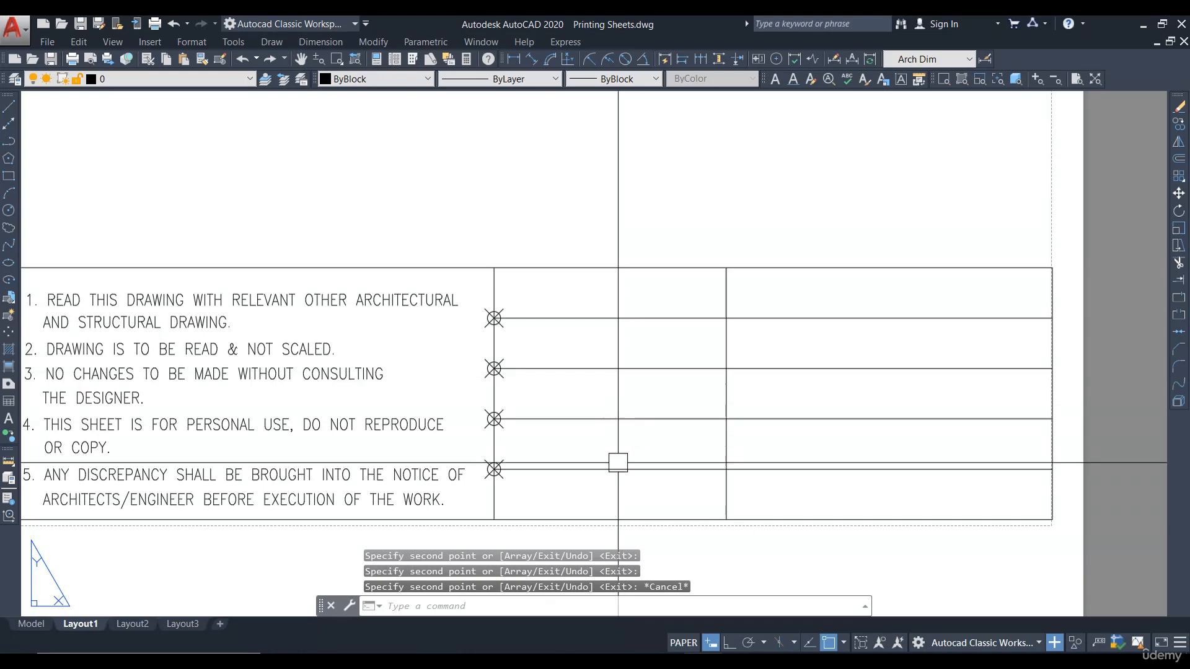
pyautogui.click(467, 287)
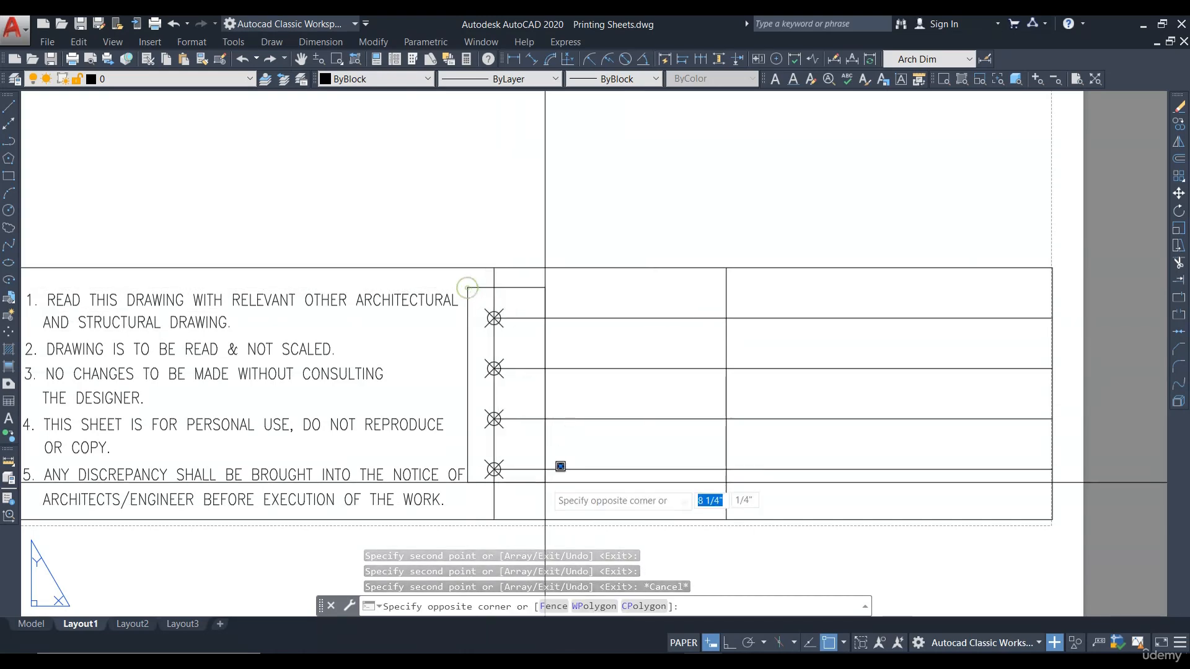
pyautogui.click(541, 503)
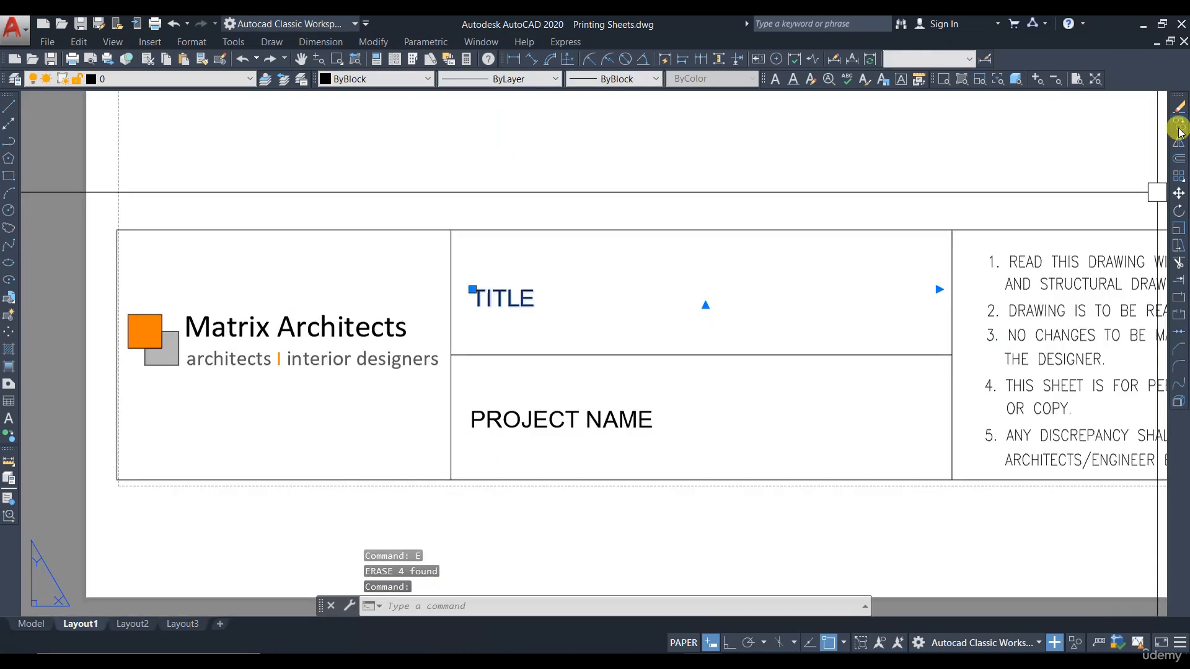
# Step: Copy the TITLE text into the top cell of the fourth column and change the copy to read Scale
pyautogui.click(1177, 125)
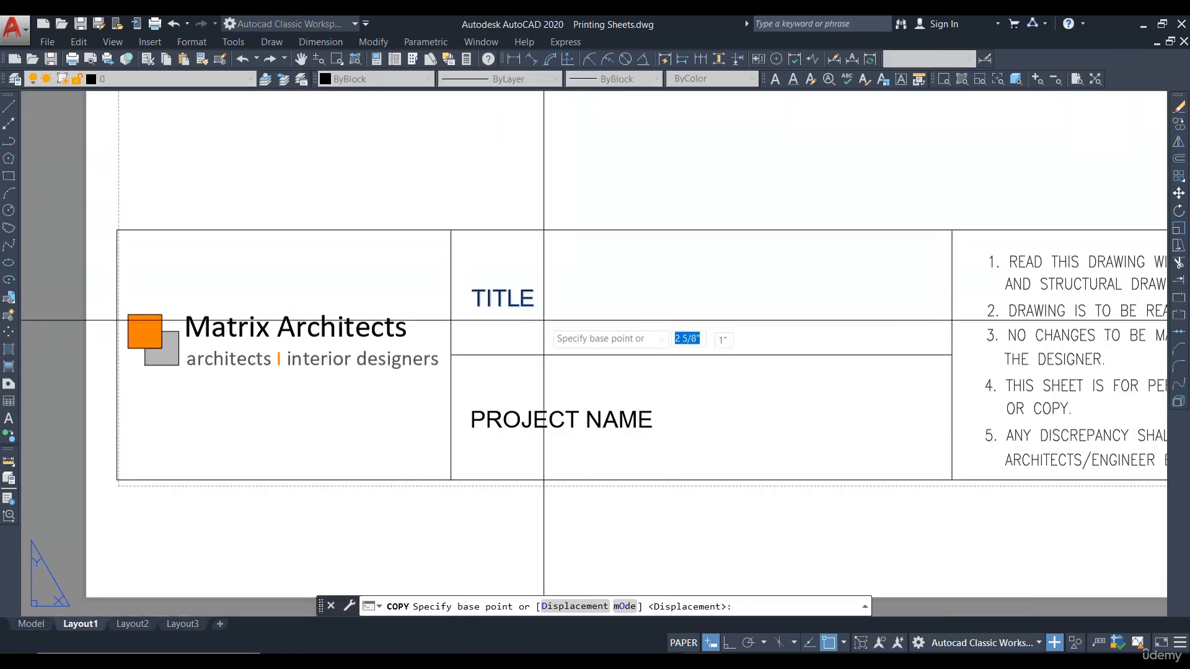
pyautogui.click(472, 286)
pyautogui.scroll(-3, 376, 329)
pyautogui.scroll(3, 678, 323)
pyautogui.click(723, 247)
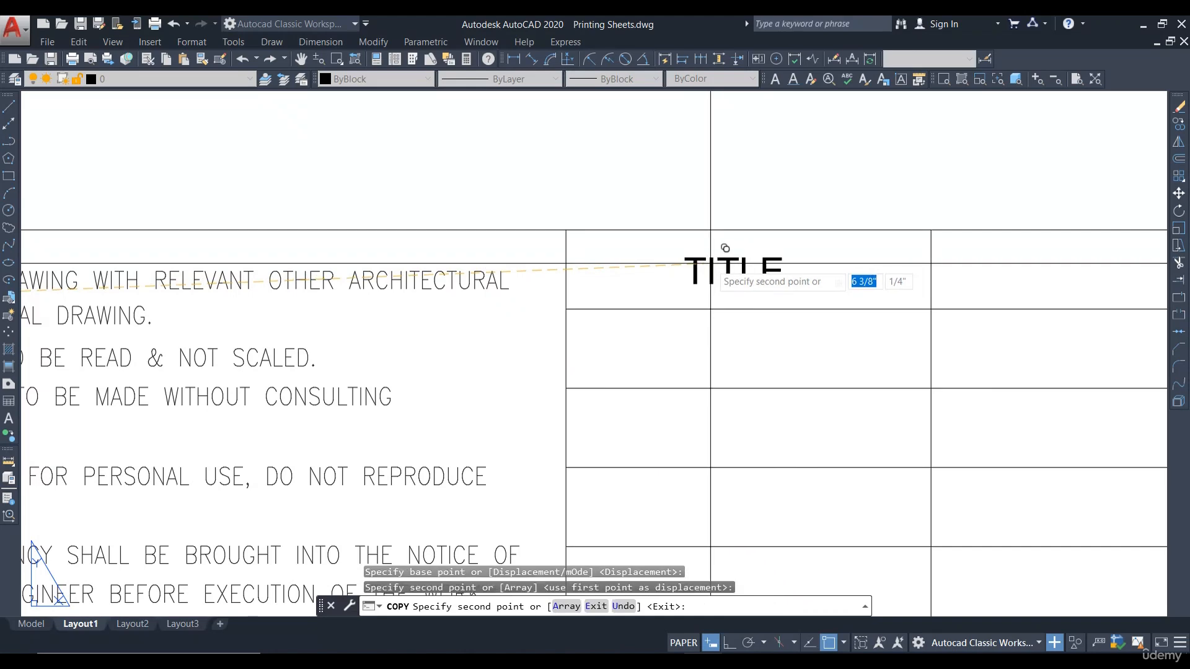
pyautogui.press('Escape')
pyautogui.scroll(2, 624, 285)
pyautogui.doubleClick(638, 273)
pyautogui.moveTo(640, 273); pyautogui.dragTo(508, 292)
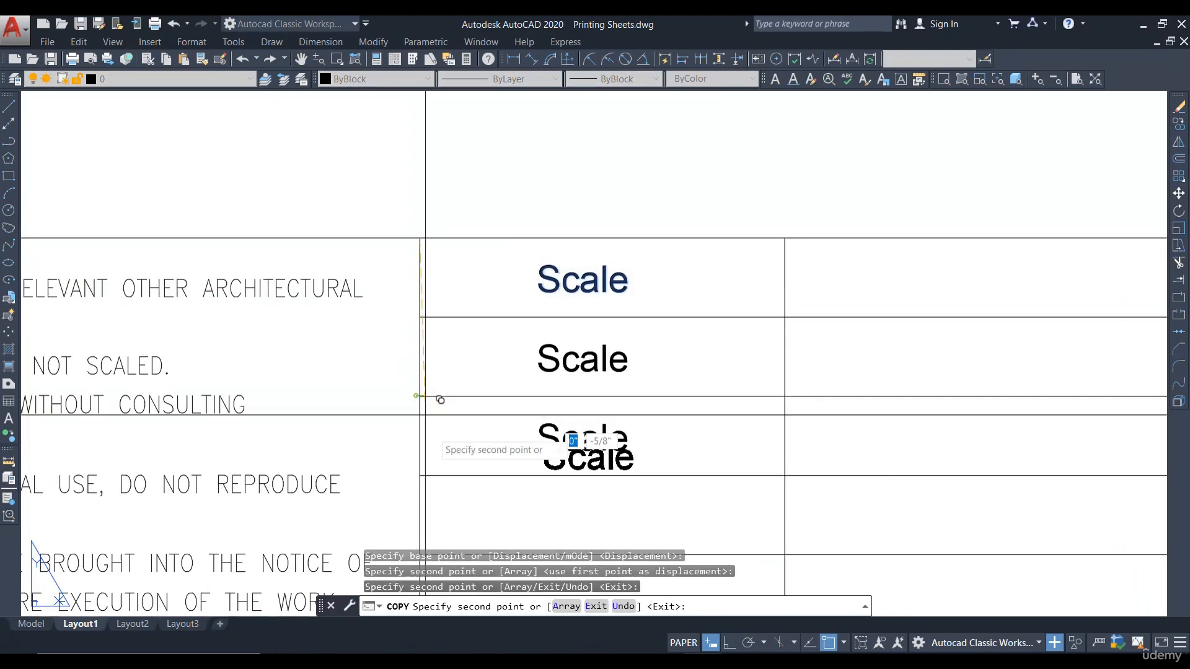
# Step: Copy the Scale label into the remaining lower cells of the fourth column, snapping to the row line ends
pyautogui.moveTo(473, 448); pyautogui.dragTo(513, 263, button='middle')
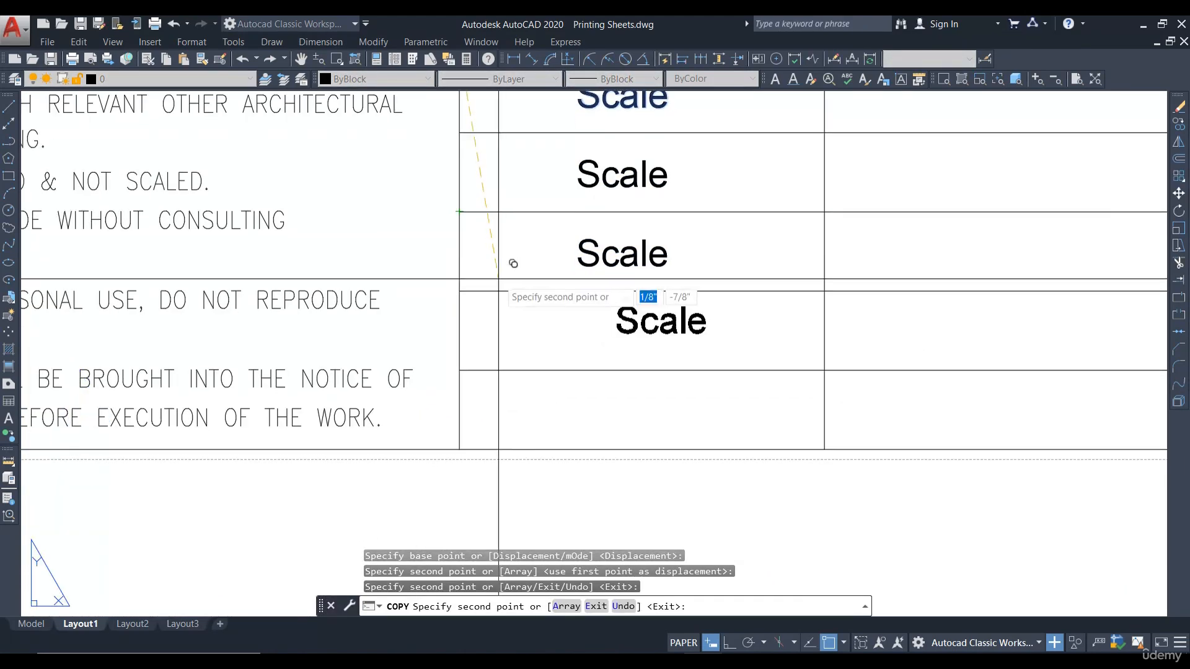
pyautogui.click(459, 285)
pyautogui.click(459, 370)
pyautogui.press('Escape')
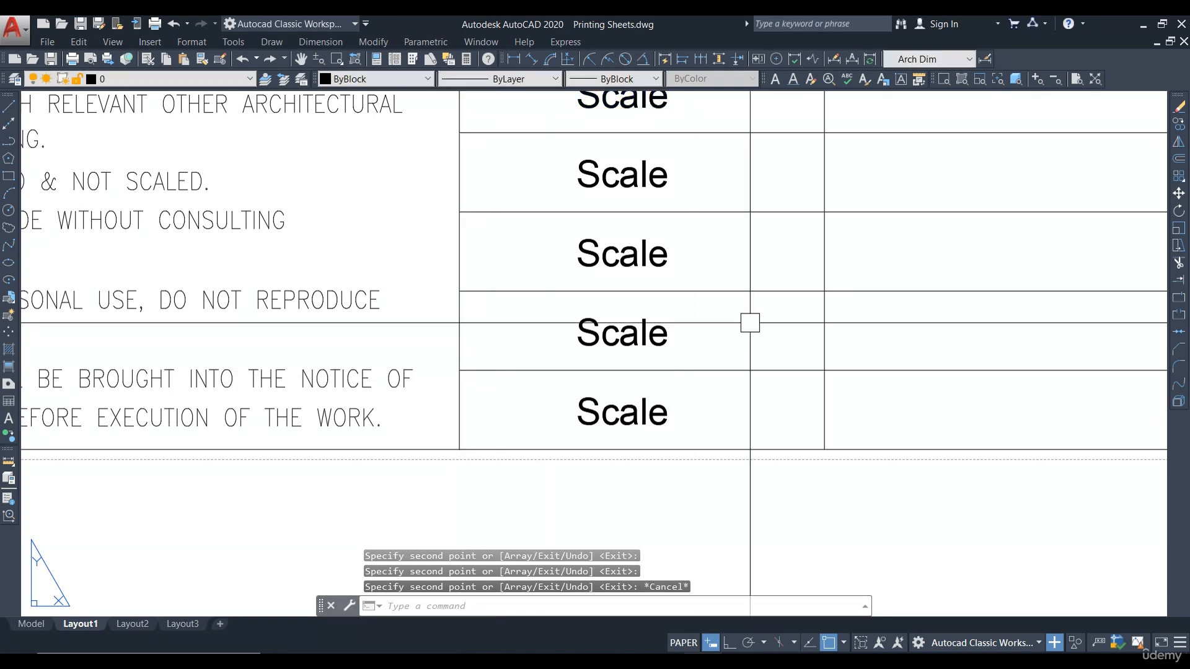
# Step: Change the second, third and fourth Scale labels to Dwg No, Date Created and Date Modified
pyautogui.moveTo(679, 226); pyautogui.dragTo(629, 345, button='middle')
pyautogui.doubleClick(599, 294)
pyautogui.moveTo(627, 299); pyautogui.dragTo(495, 304)
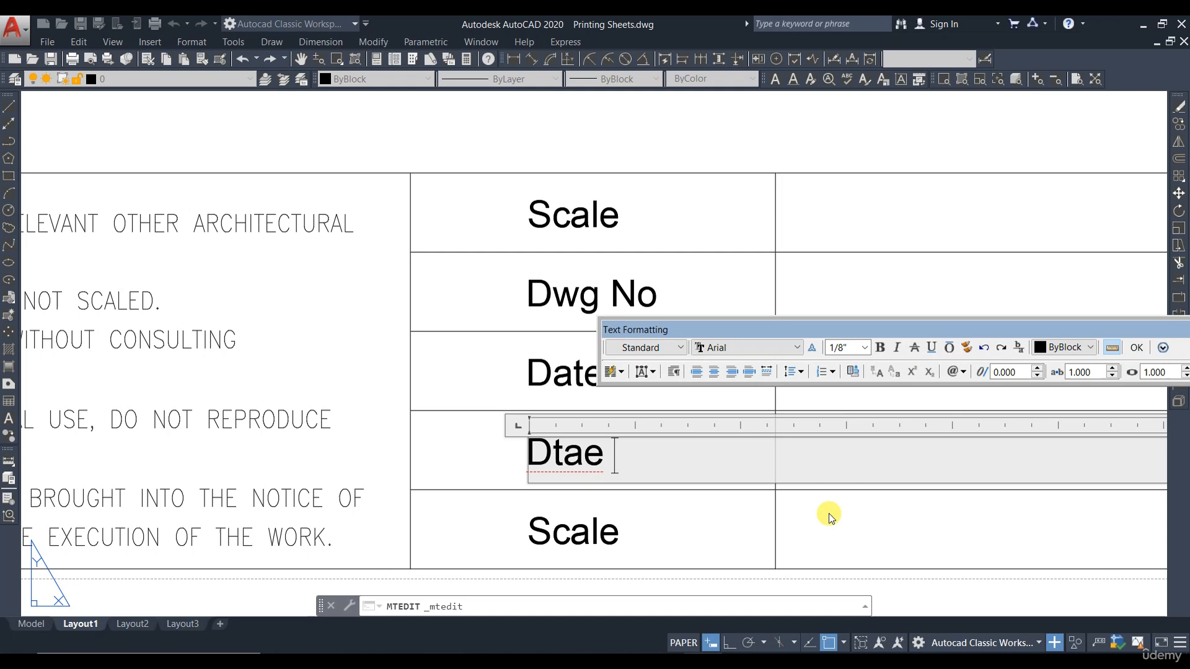
pyautogui.press('BackSpace')
pyautogui.press('BackSpace')
pyautogui.press('BackSpace')
pyautogui.write('a')
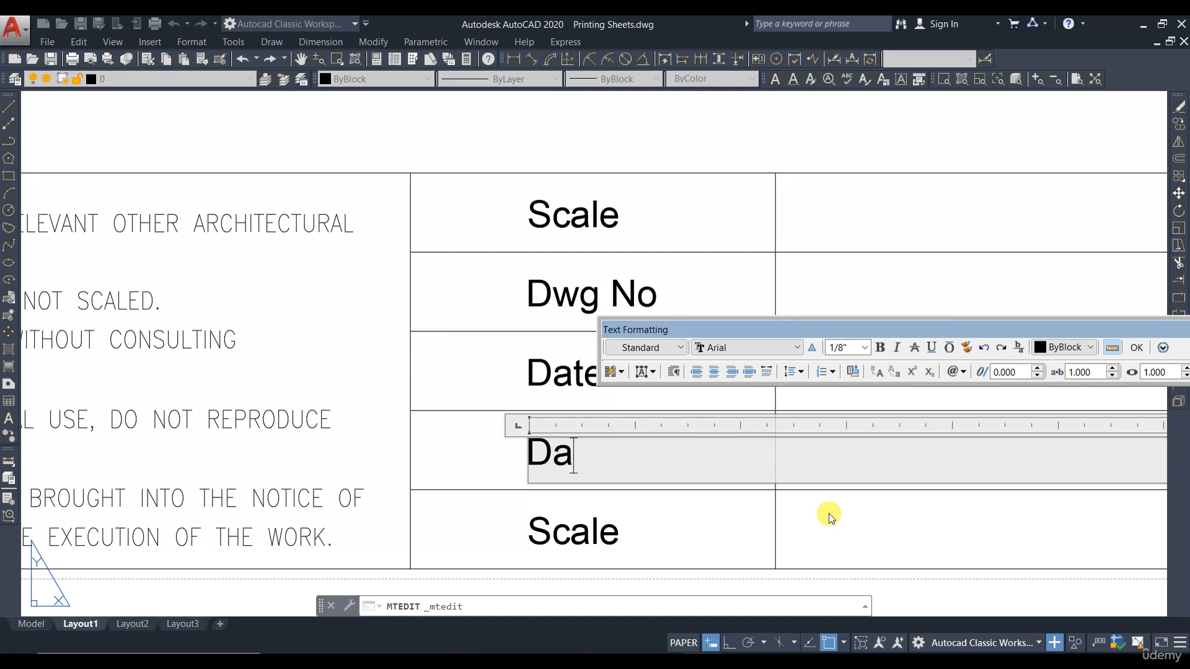
pyautogui.write('te MOd')
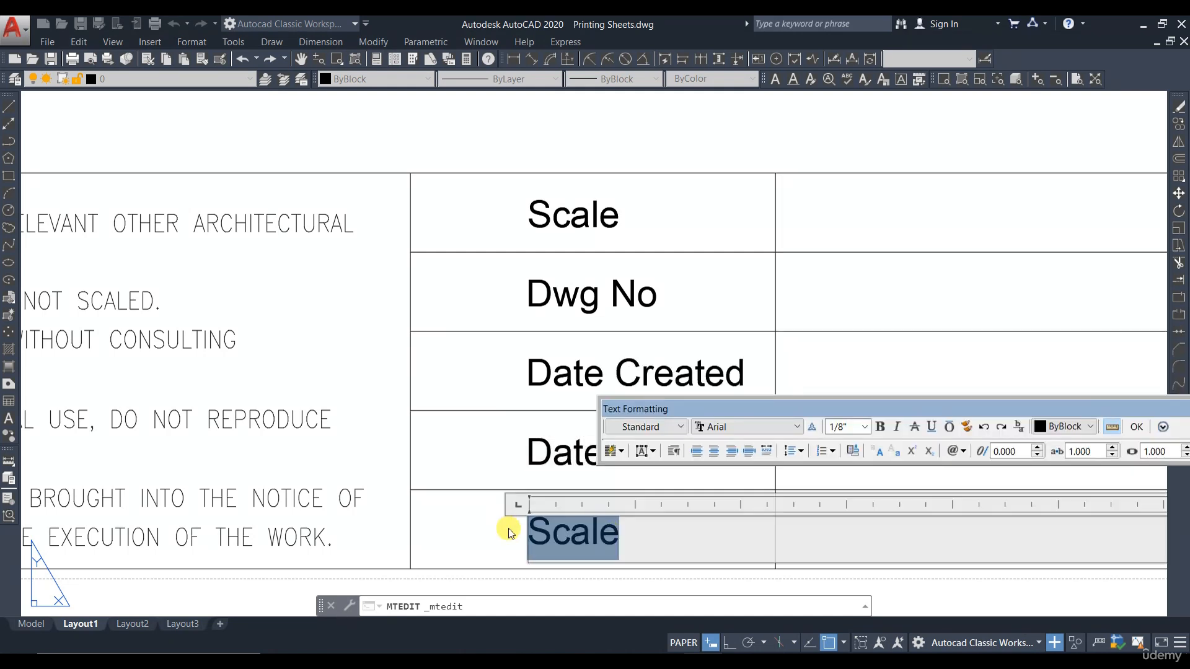
# Step: Change the lowest Scale label to Drawn by and move all five labels closer to the left line of their column
pyautogui.write('Drawn by')
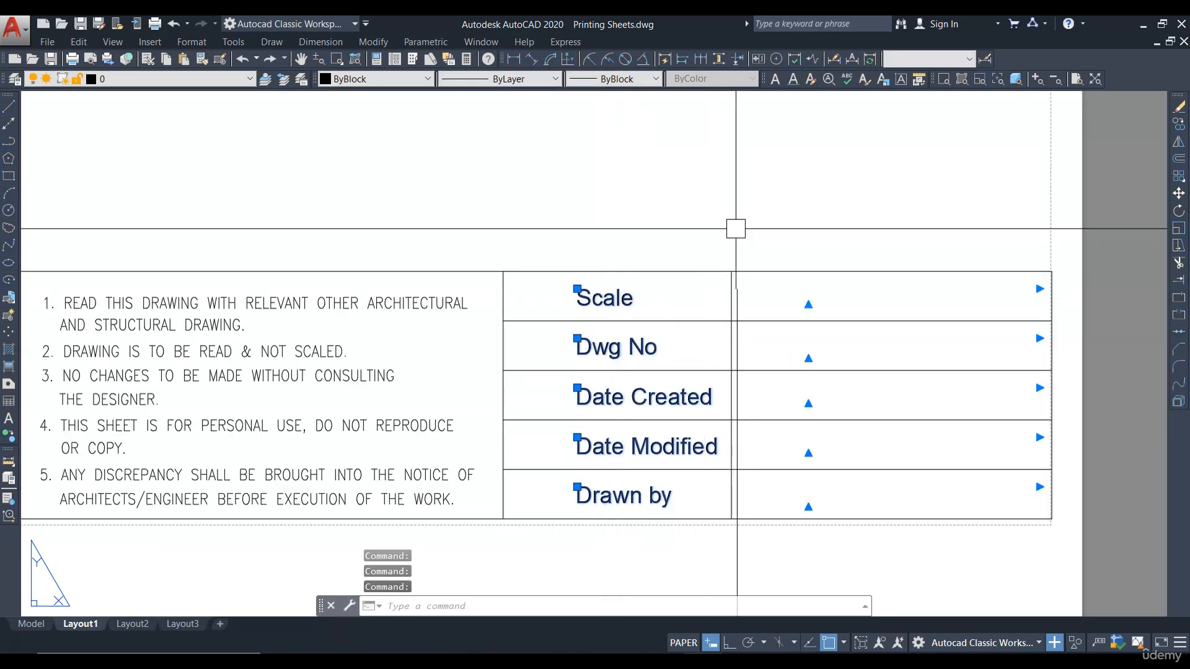
pyautogui.click(783, 214)
pyautogui.click(762, 213)
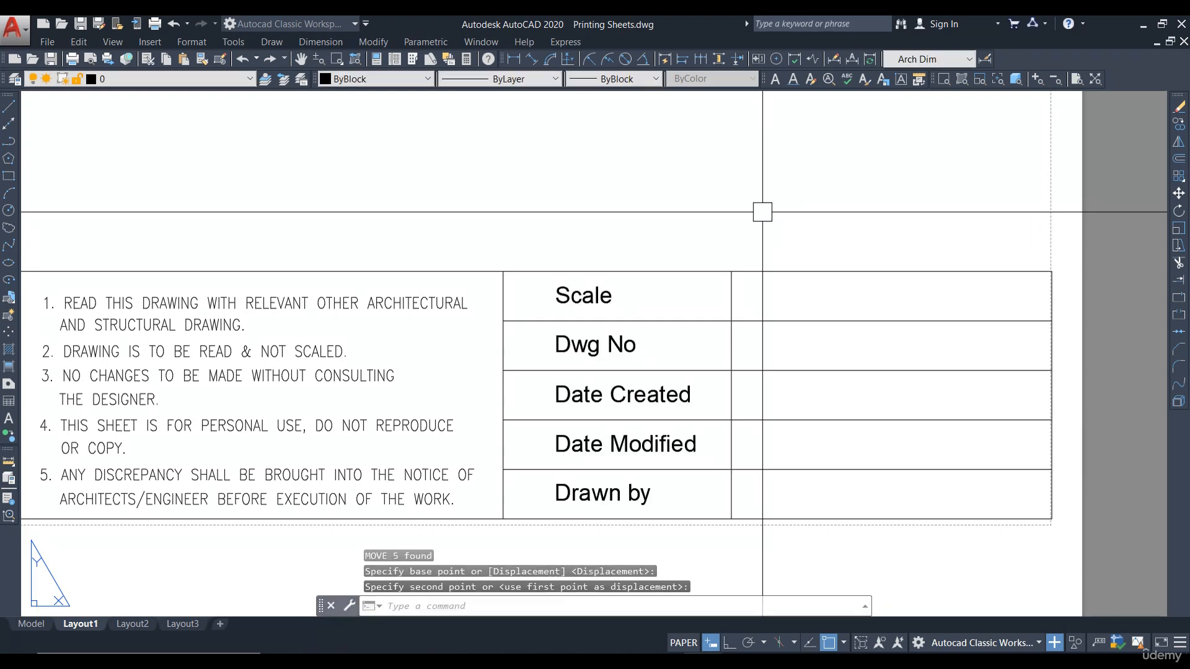
# Step: Draw a vertical border line along the sheet's right margin from the title block up to the top margin
pyautogui.scroll(-4, 763, 215)
pyautogui.moveTo(691, 371); pyautogui.dragTo(710, 452, button='middle')
pyautogui.moveTo(661, 411); pyautogui.dragTo(665, 487, button='middle')
pyautogui.write('l')
pyautogui.press('Return')
pyautogui.click(914, 396)
pyautogui.click(853, 312)
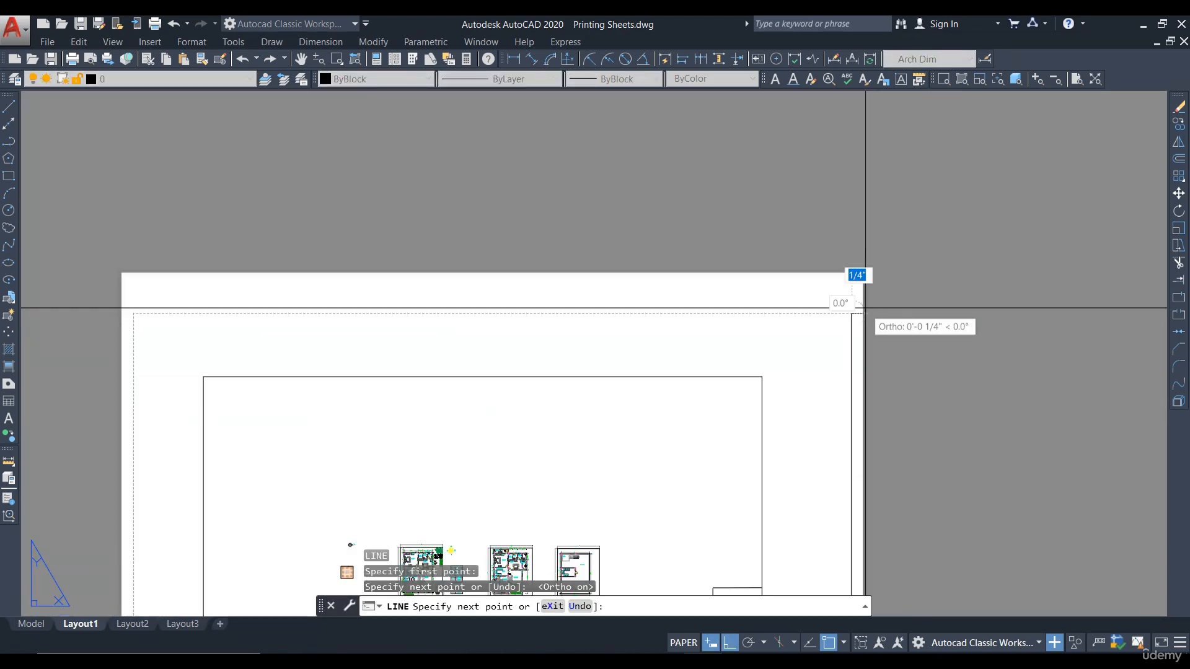
# Step: Continue the border line horizontally along the top margin to the sheet's upper-left margin corner
pyautogui.moveTo(155, 328); pyautogui.dragTo(496, 221, button='middle')
pyautogui.scroll(2, 496, 221)
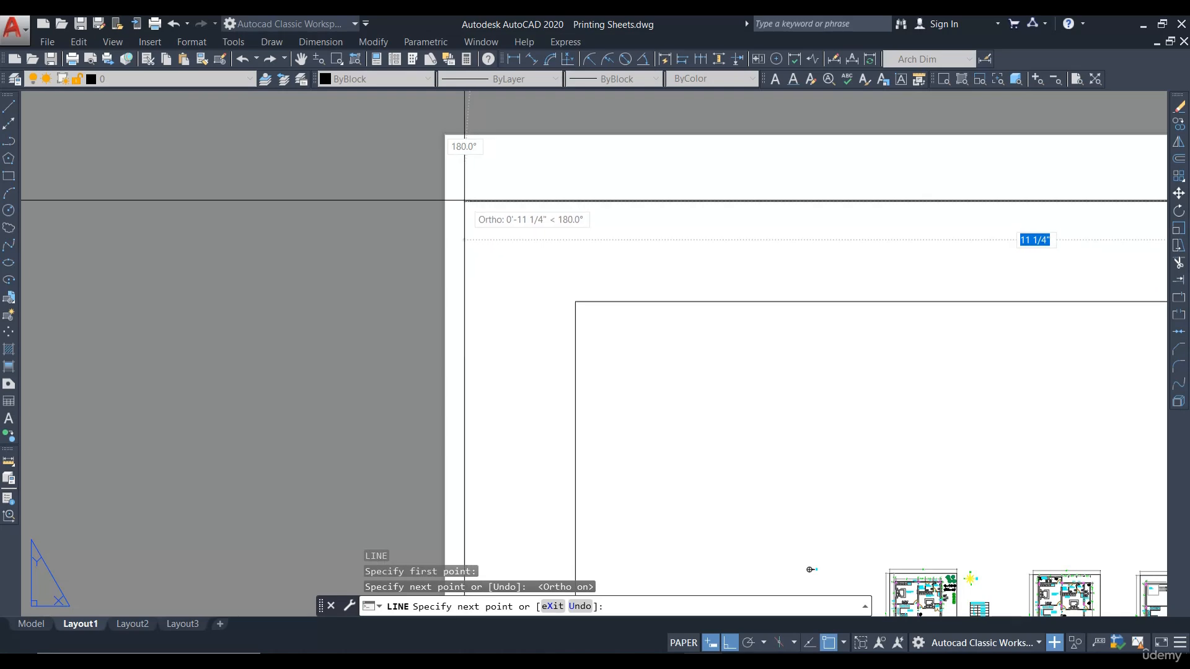
pyautogui.click(464, 200)
# Step: Continue the border line down the left margin to the title block's upper-left corner and end the line
pyautogui.scroll(-6, 463, 199)
pyautogui.moveTo(475, 384); pyautogui.dragTo(481, 200, button='middle')
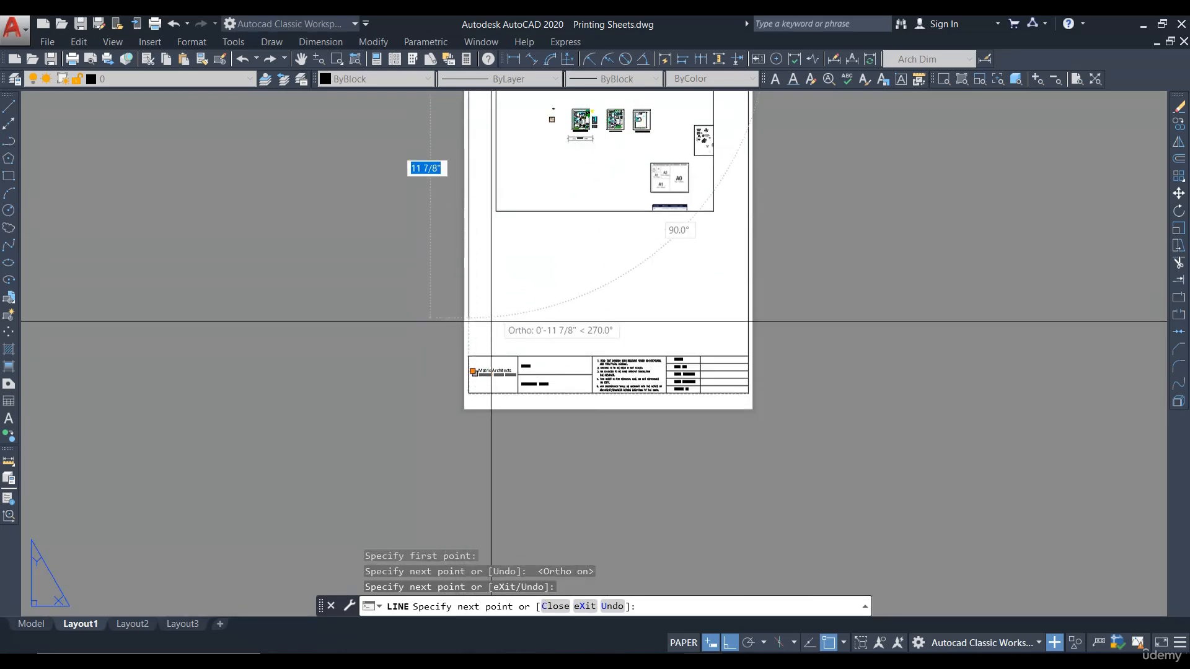
pyautogui.scroll(10, 476, 354)
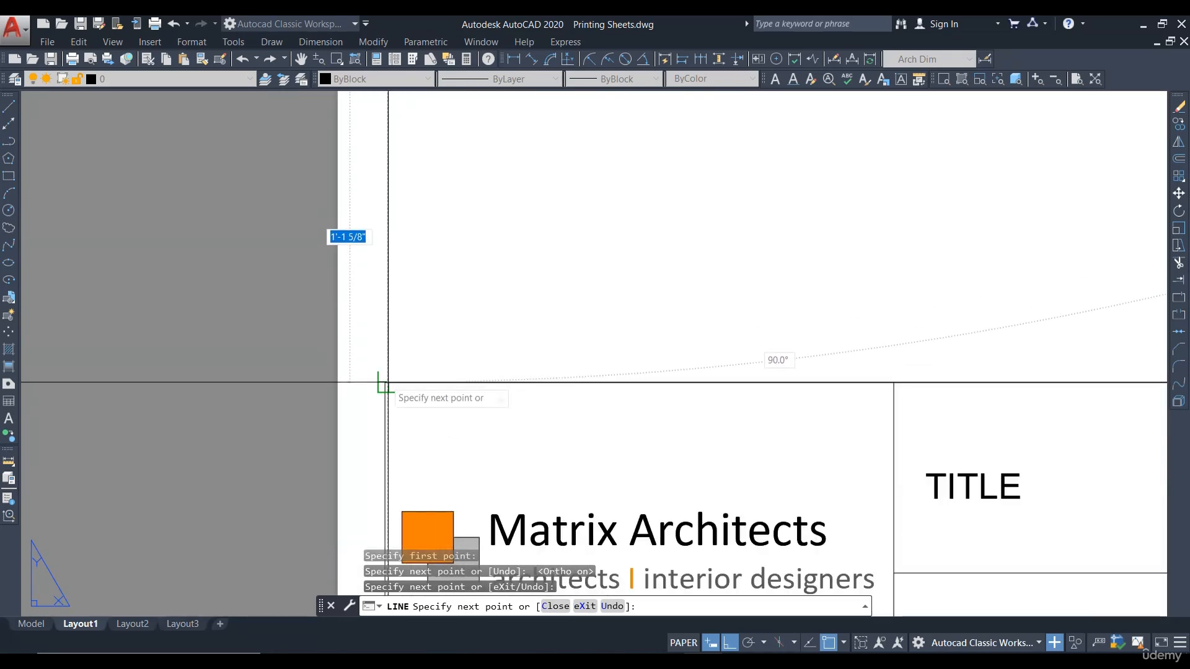
pyautogui.click(384, 382)
pyautogui.press('Escape')
pyautogui.scroll(-3, 425, 277)
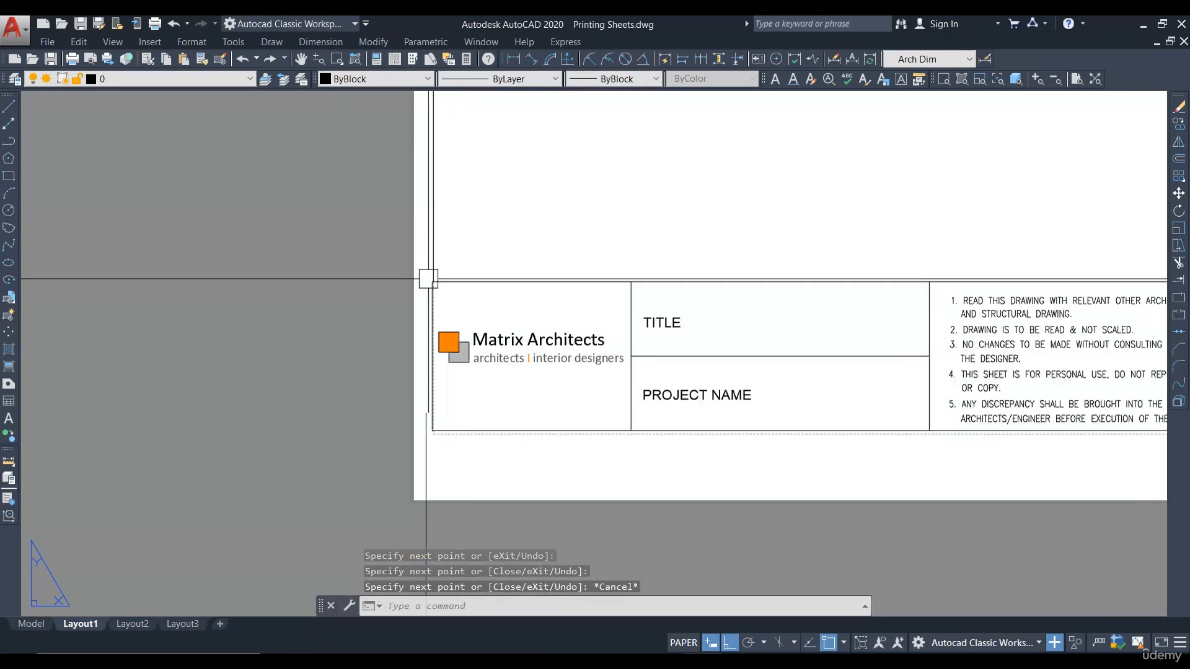
# Step: Move the title block's left vertical line so its upper end meets the lower end of the left border line
pyautogui.scroll(6, 452, 276)
pyautogui.click(484, 268)
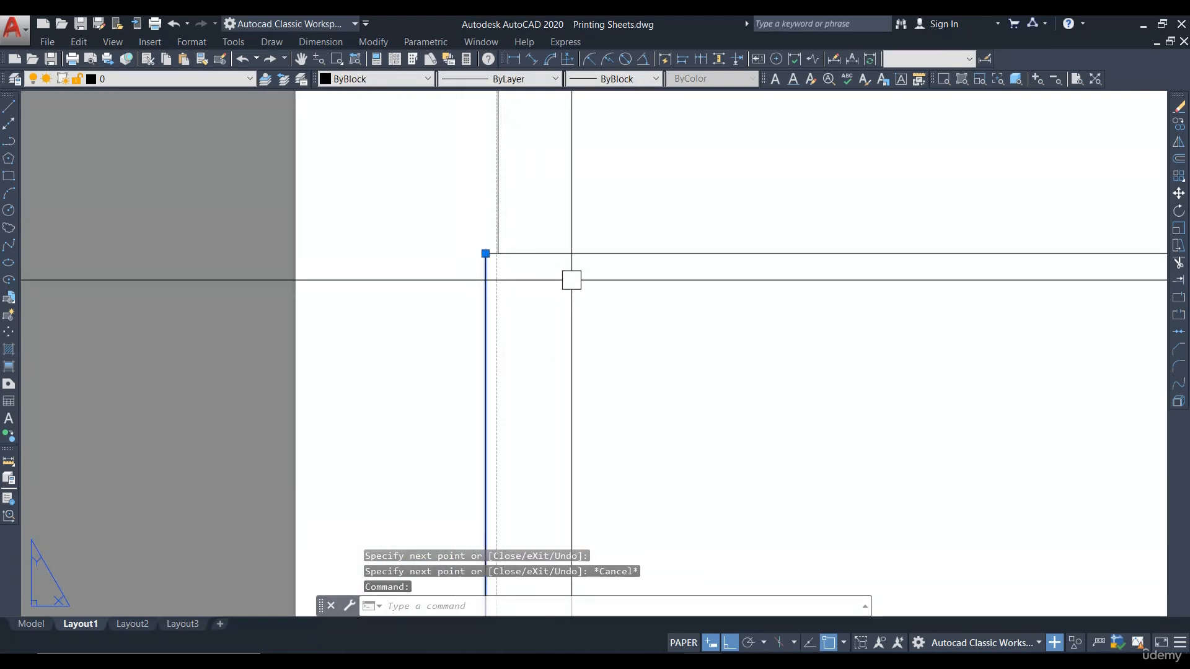
pyautogui.write('m')
pyautogui.press('Return')
pyautogui.click(485, 253)
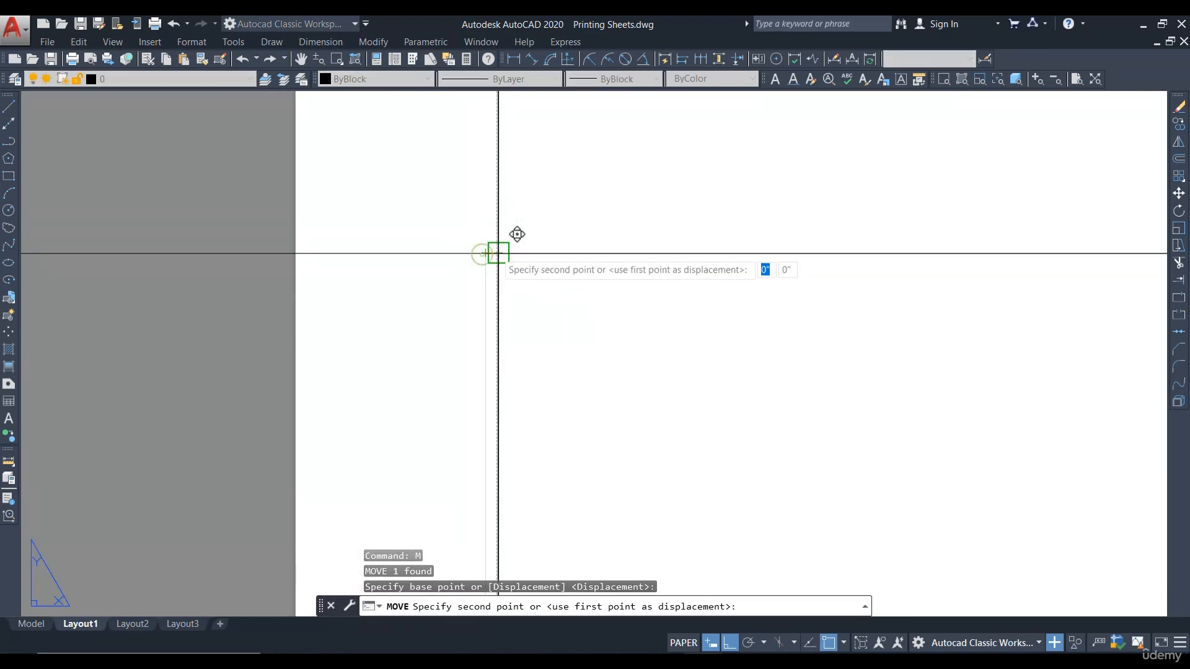
pyautogui.click(498, 254)
# Step: Stretch the left end of the title block's top line to meet the left border line
pyautogui.click(512, 255)
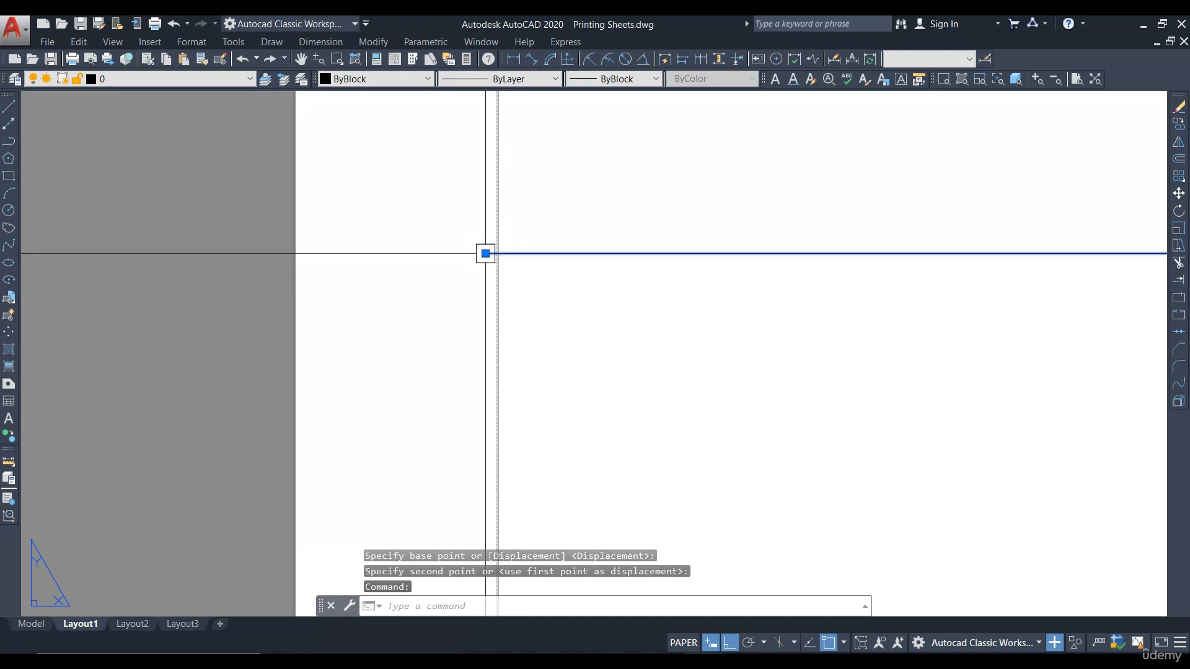
pyautogui.click(485, 253)
pyautogui.scroll(-3, 472, 212)
pyautogui.scroll(8, 447, 233)
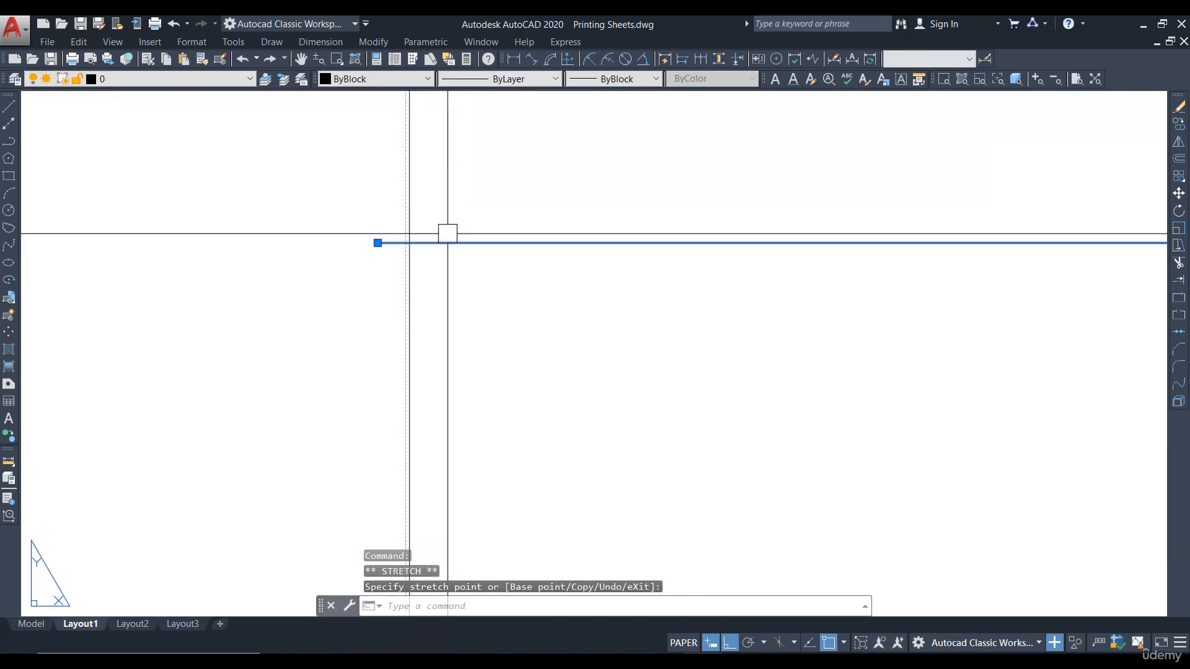
pyautogui.scroll(2, 447, 233)
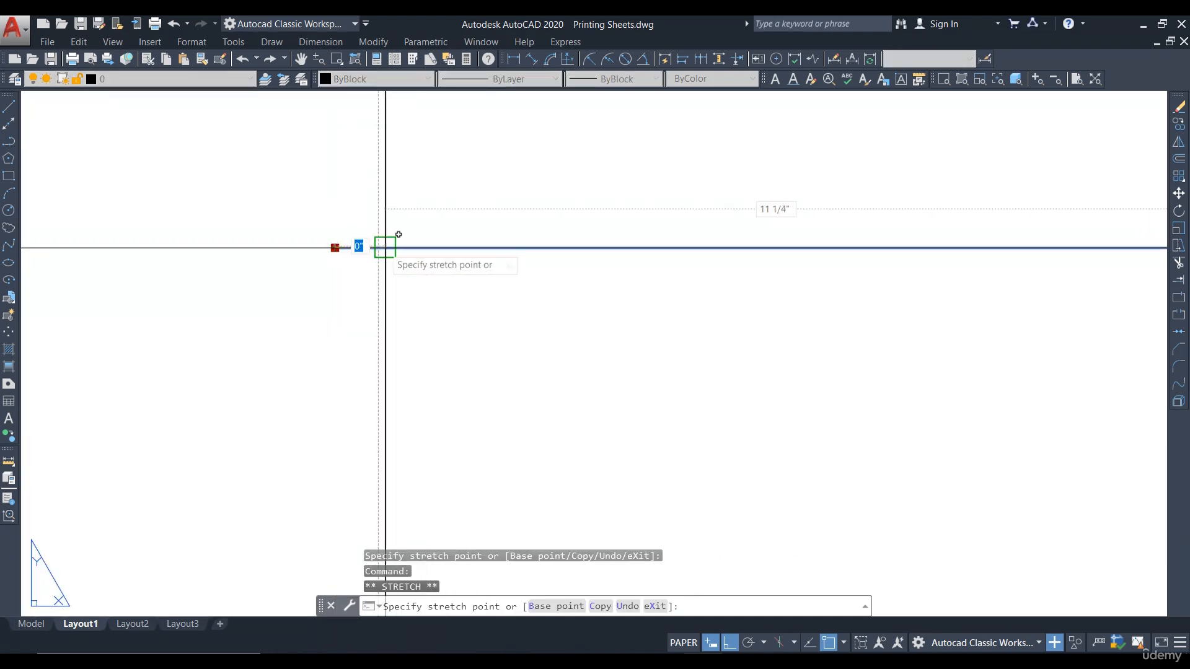
pyautogui.click(385, 248)
pyautogui.scroll(-12, 457, 180)
pyautogui.moveTo(478, 333); pyautogui.dragTo(475, 261, button='middle')
pyautogui.scroll(6, 450, 476)
pyautogui.press('Escape')
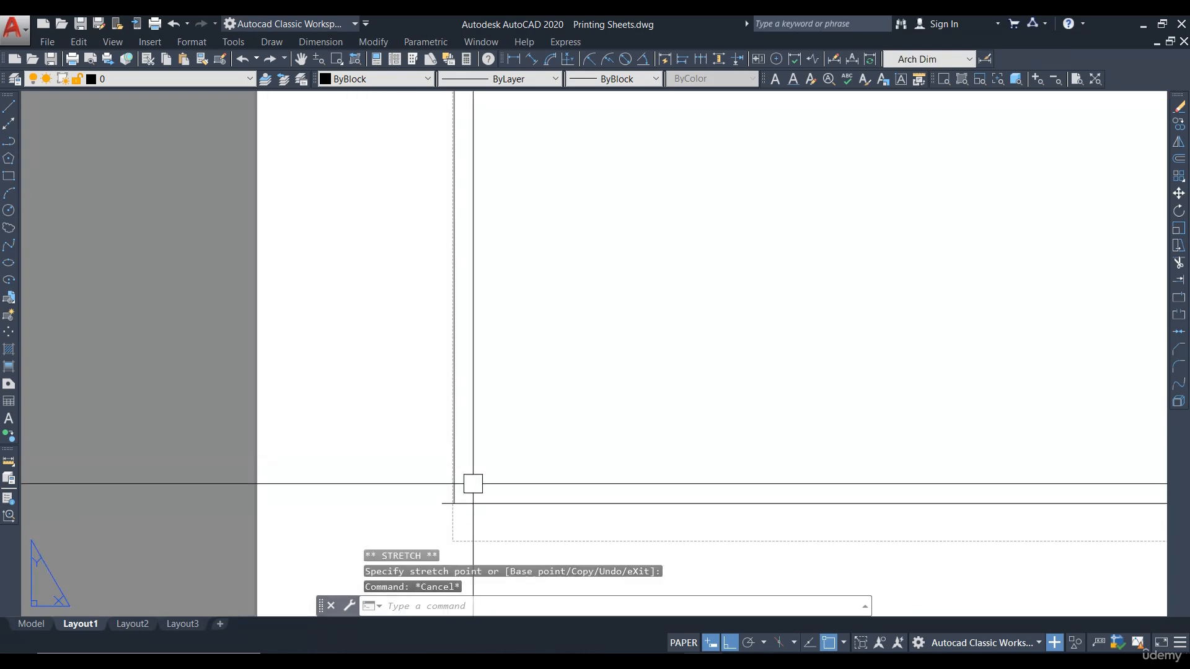
# Step: Stretch the left end of the title block's bottom line to meet the left border line
pyautogui.scroll(3, 461, 512)
pyautogui.click(418, 488)
pyautogui.click(412, 487)
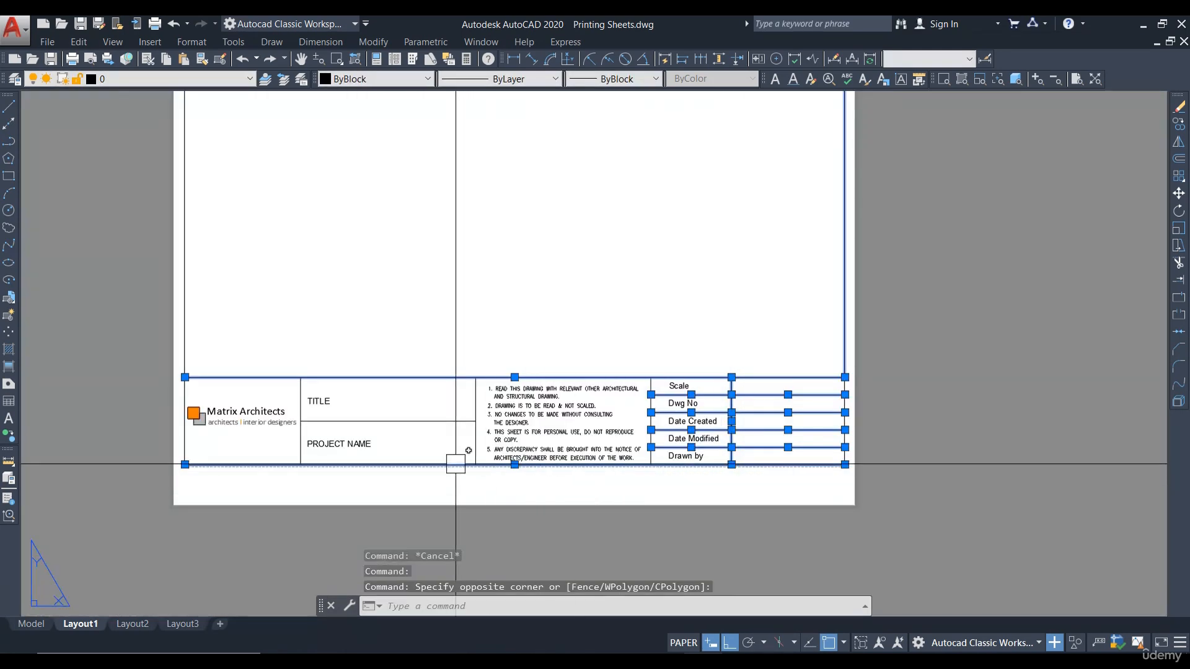
# Step: Select all border and title block lines and set their lineweight to 0.30 mm
pyautogui.scroll(4, 465, 406)
pyautogui.click(501, 491)
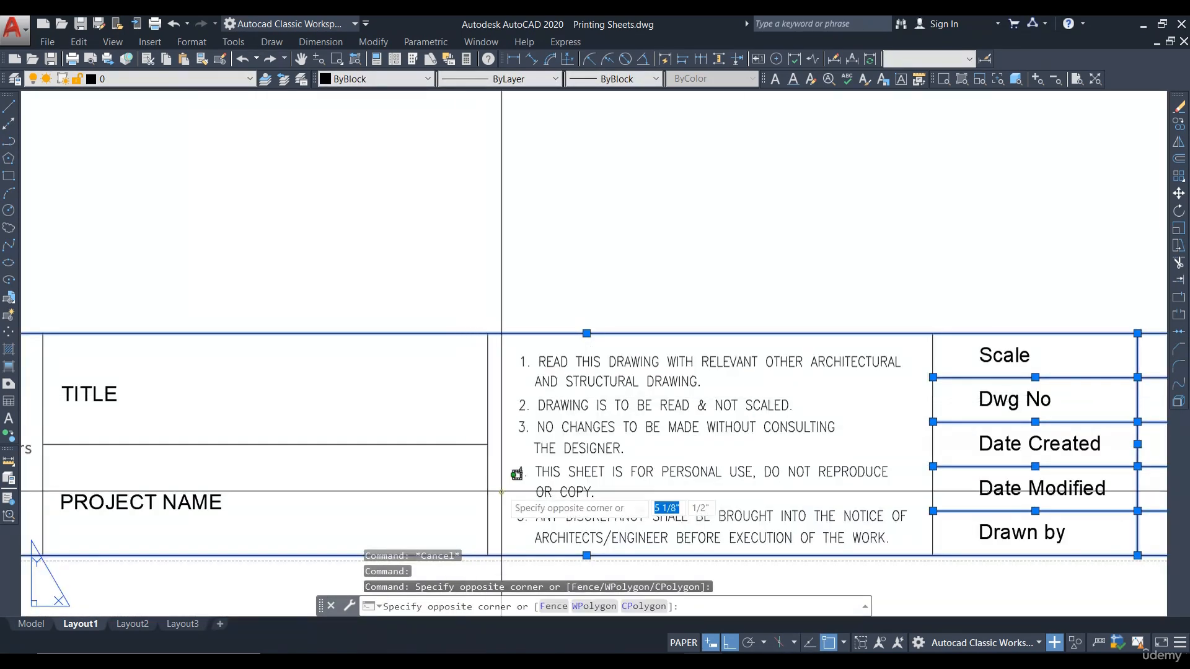
pyautogui.click(462, 425)
pyautogui.scroll(-6, 660, 370)
pyautogui.scroll(6, 495, 402)
pyautogui.click(533, 400)
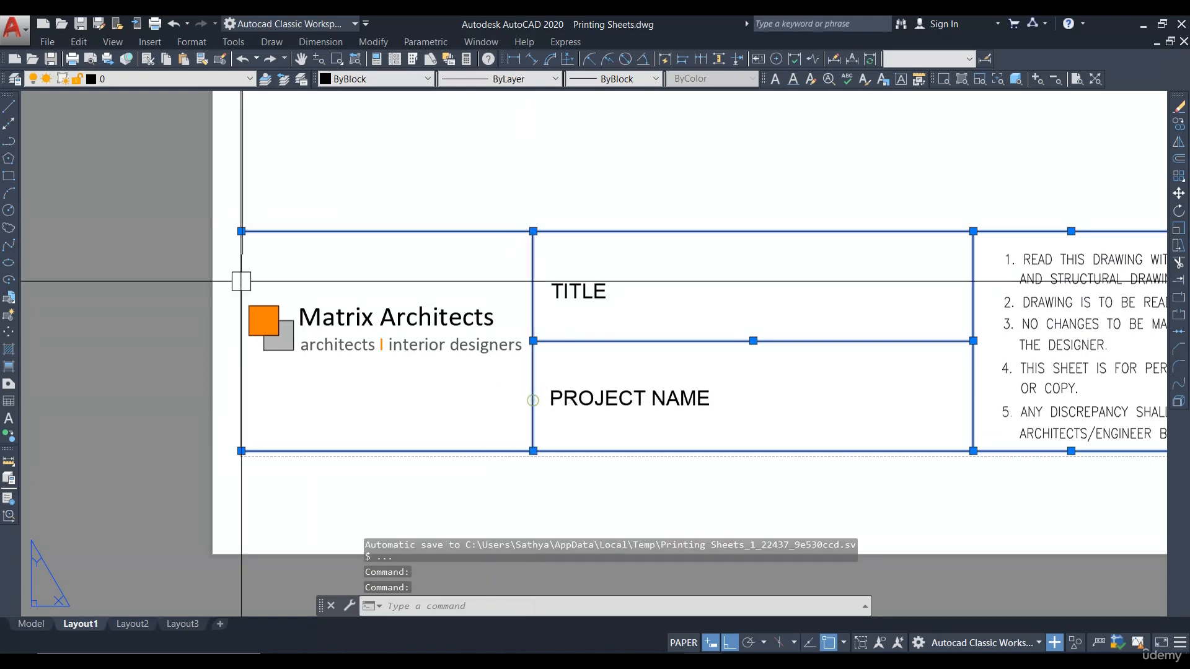
pyautogui.click(258, 258)
pyautogui.click(208, 306)
pyautogui.scroll(-5, 96, 407)
pyautogui.scroll(5, 622, 417)
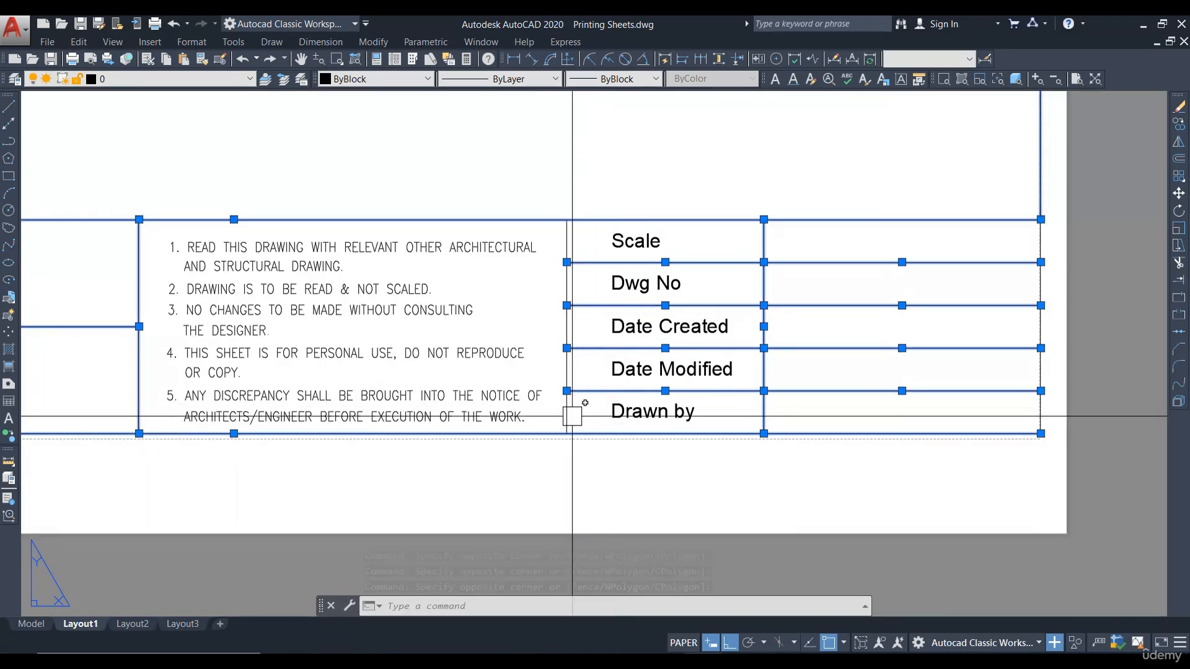
pyautogui.scroll(-5, 675, 462)
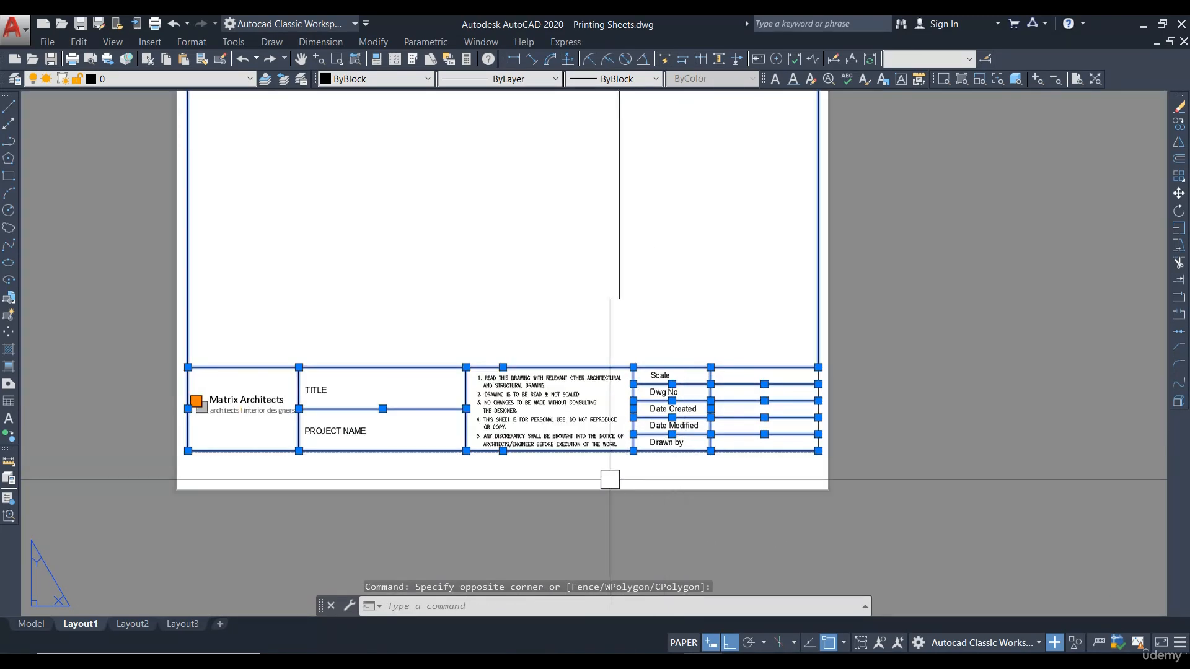
pyautogui.scroll(6, 834, 407)
pyautogui.click(769, 413)
pyautogui.scroll(-4, 841, 431)
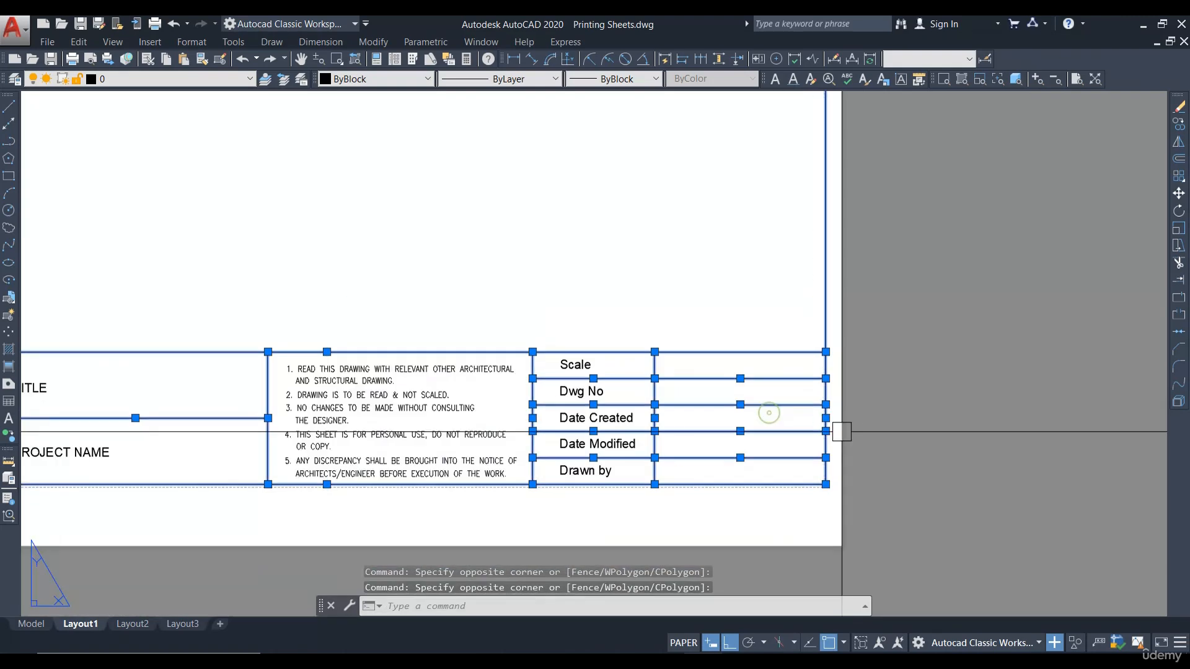
pyautogui.scroll(-6, 841, 434)
pyautogui.scroll(4, 680, 396)
pyautogui.moveTo(748, 319); pyautogui.dragTo(699, 499, button='middle')
pyautogui.scroll(-2, 696, 500)
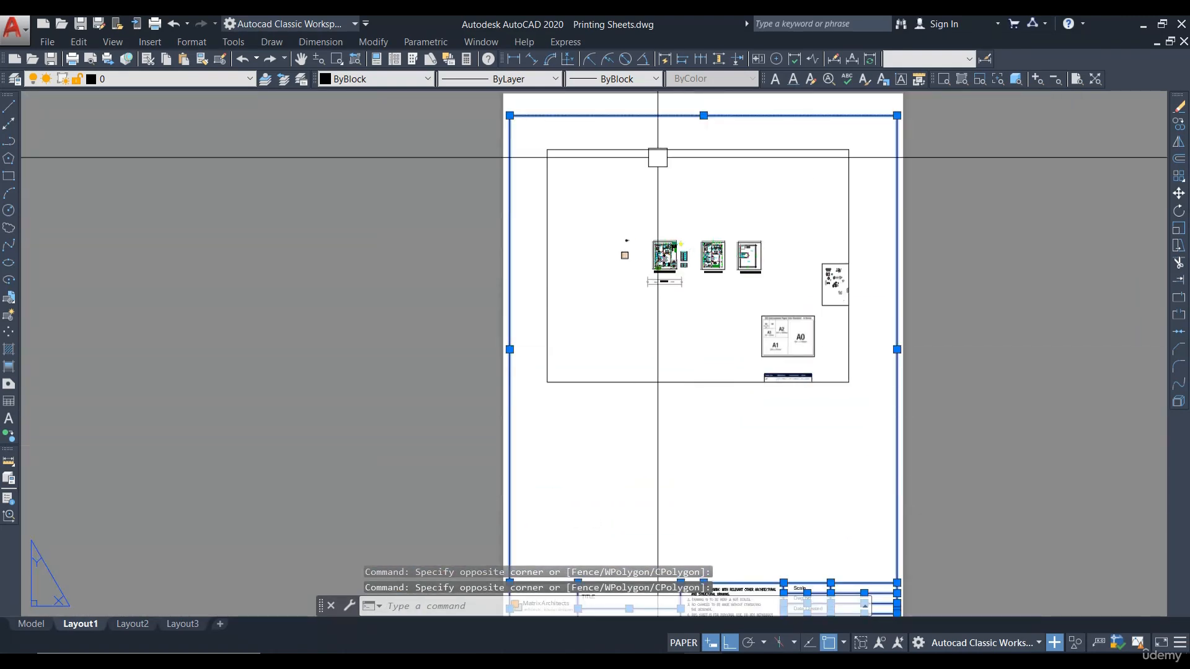
pyautogui.moveTo(657, 157); pyautogui.dragTo(606, 263, button='middle')
pyautogui.click(614, 79)
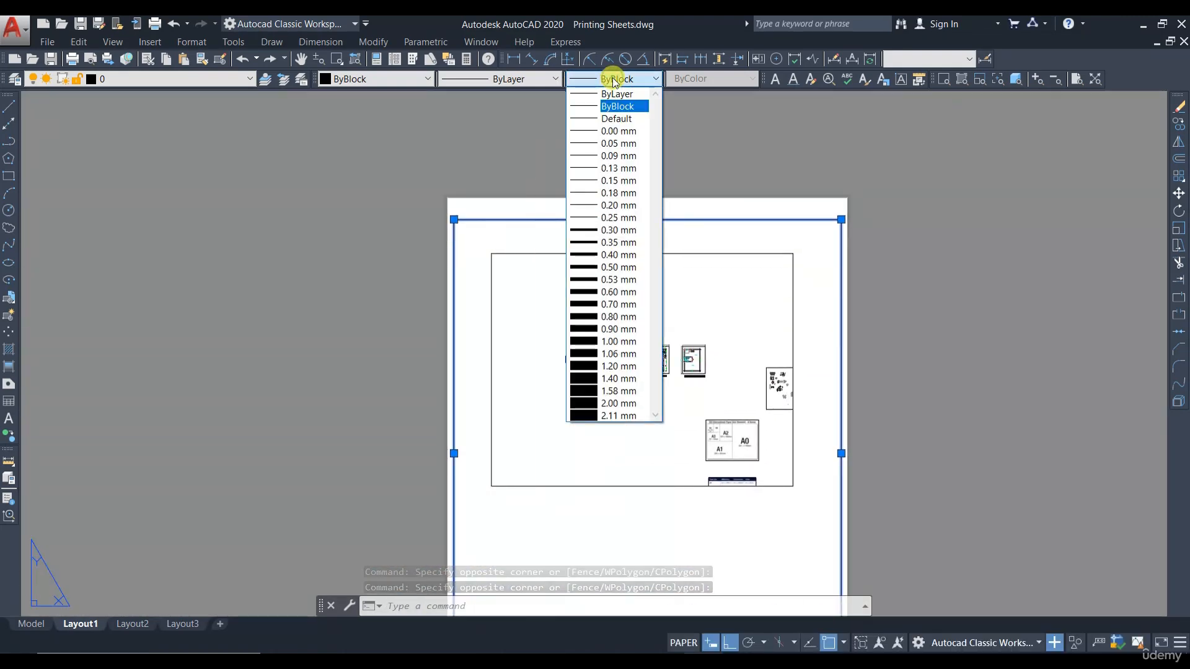
pyautogui.click(620, 218)
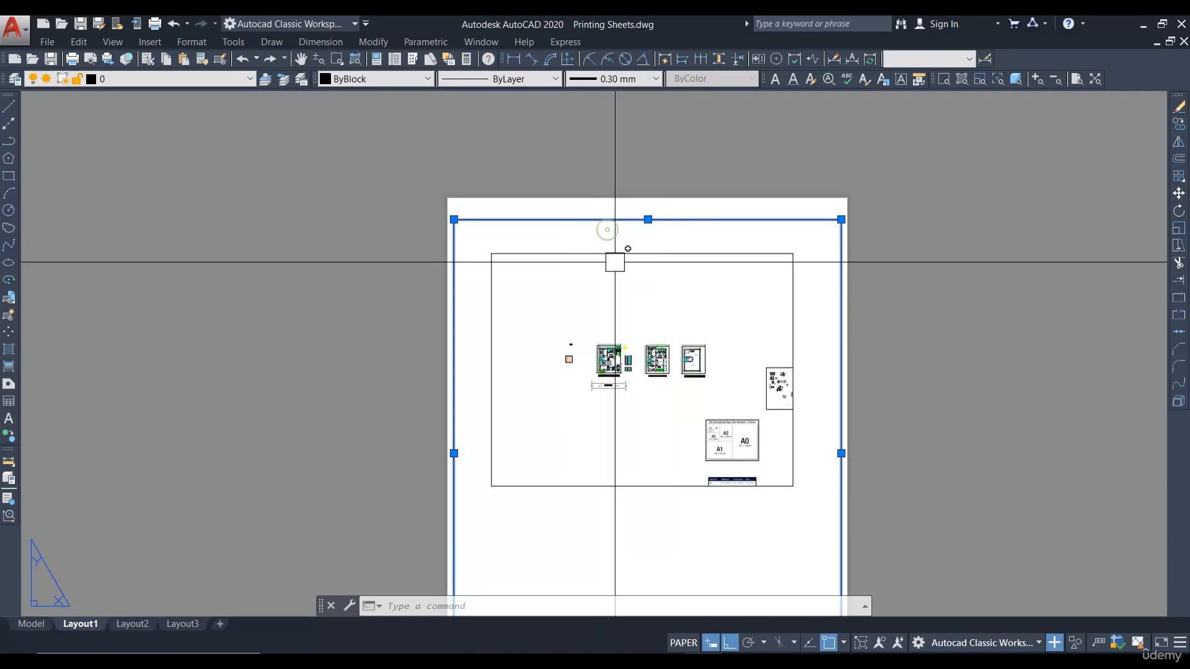
pyautogui.click(897, 288)
pyautogui.press('Escape')
# Step: Add the LineWeight toggle to the status bar and turn on the lineweight display
pyautogui.scroll(8, 558, 427)
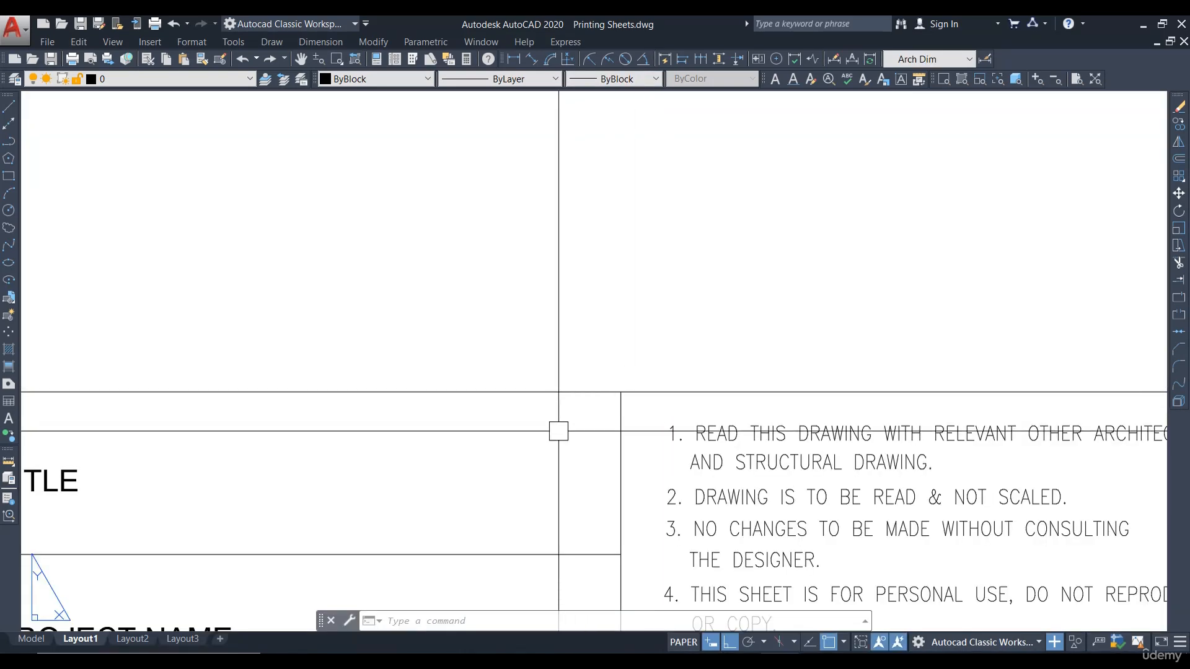
pyautogui.scroll(-8, 611, 410)
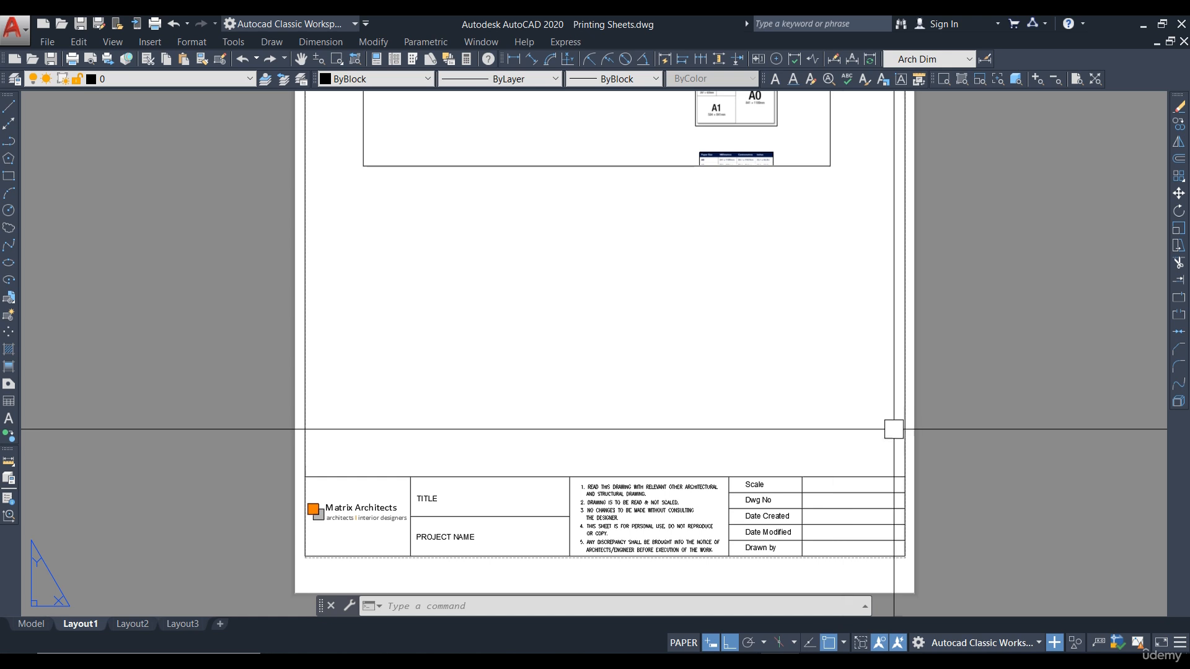
pyautogui.click(692, 645)
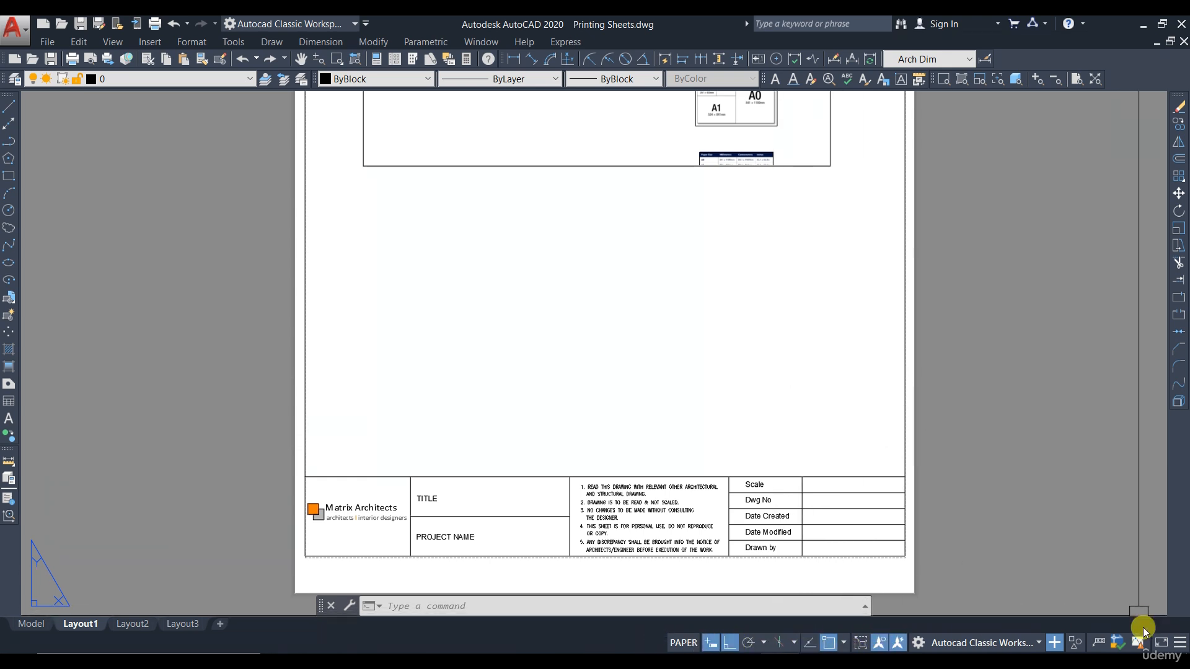
pyautogui.click(1179, 643)
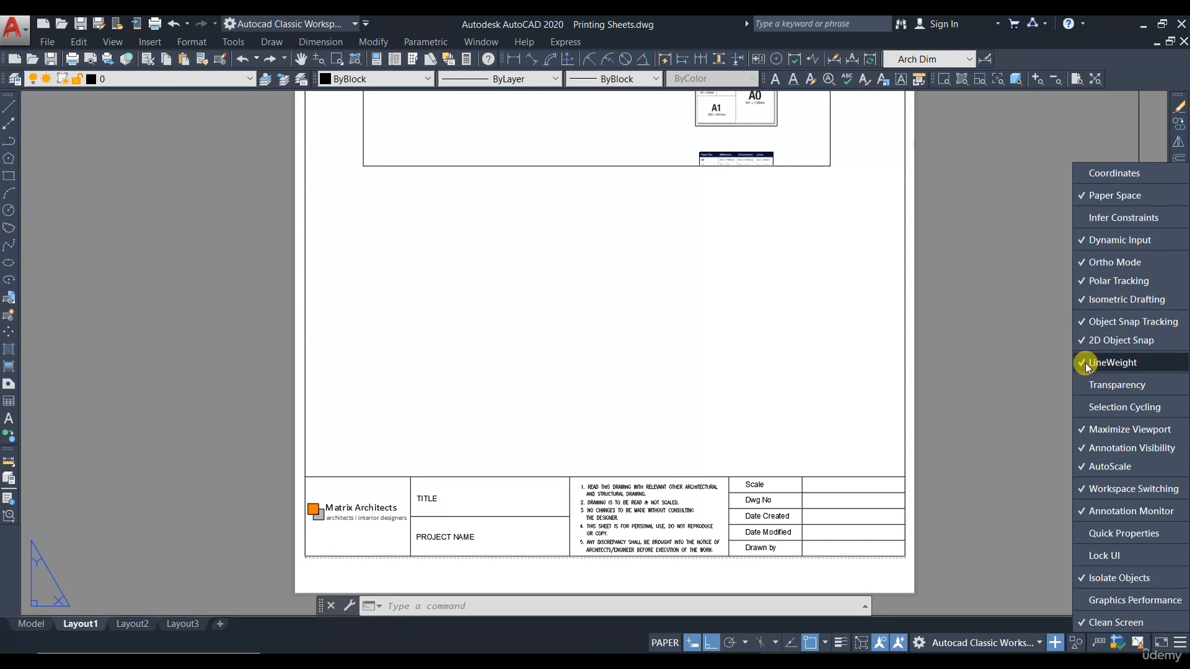
pyautogui.click(840, 645)
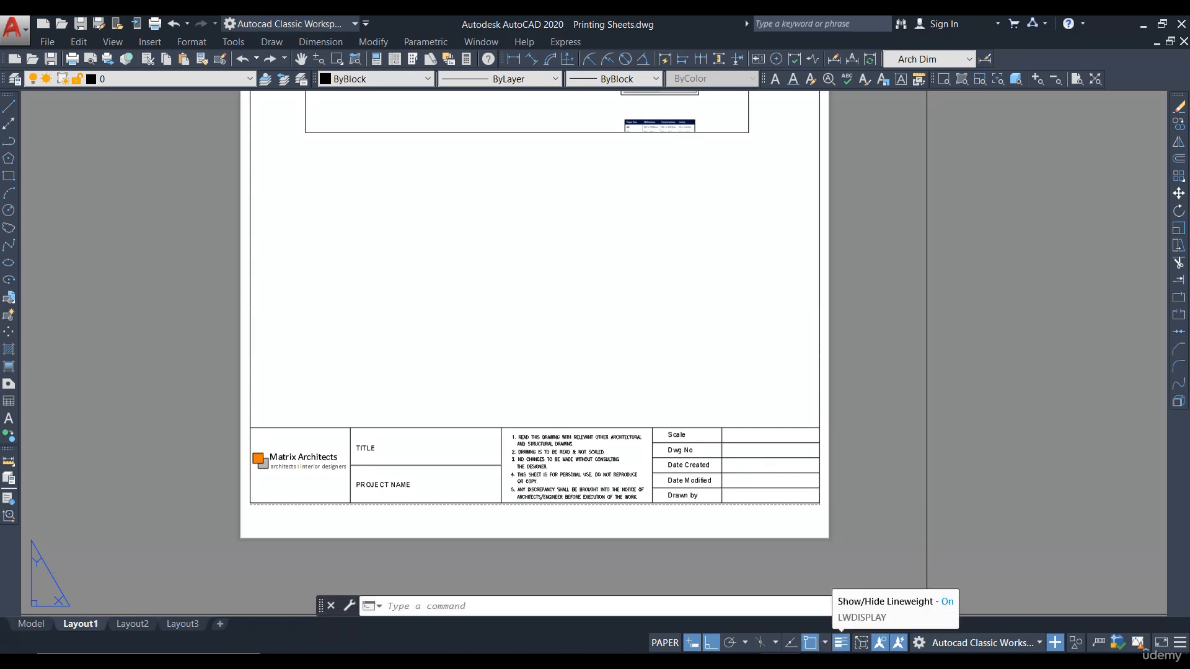
pyautogui.click(842, 642)
# Step: Examine the border and title block lines with lineweight display on and off
pyautogui.scroll(8, 770, 478)
pyautogui.scroll(-7, 811, 324)
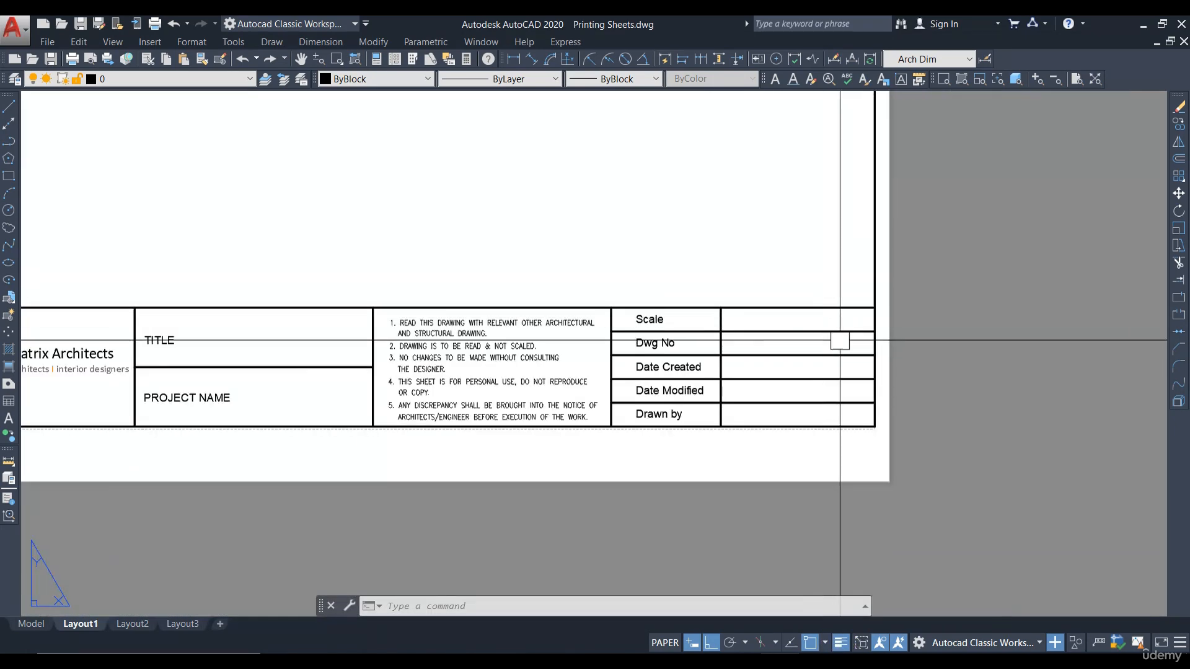
pyautogui.scroll(3, 839, 340)
pyautogui.moveTo(482, 400); pyautogui.dragTo(993, 406, button='middle')
pyautogui.moveTo(393, 384); pyautogui.dragTo(1081, 392, button='middle')
pyautogui.click(841, 643)
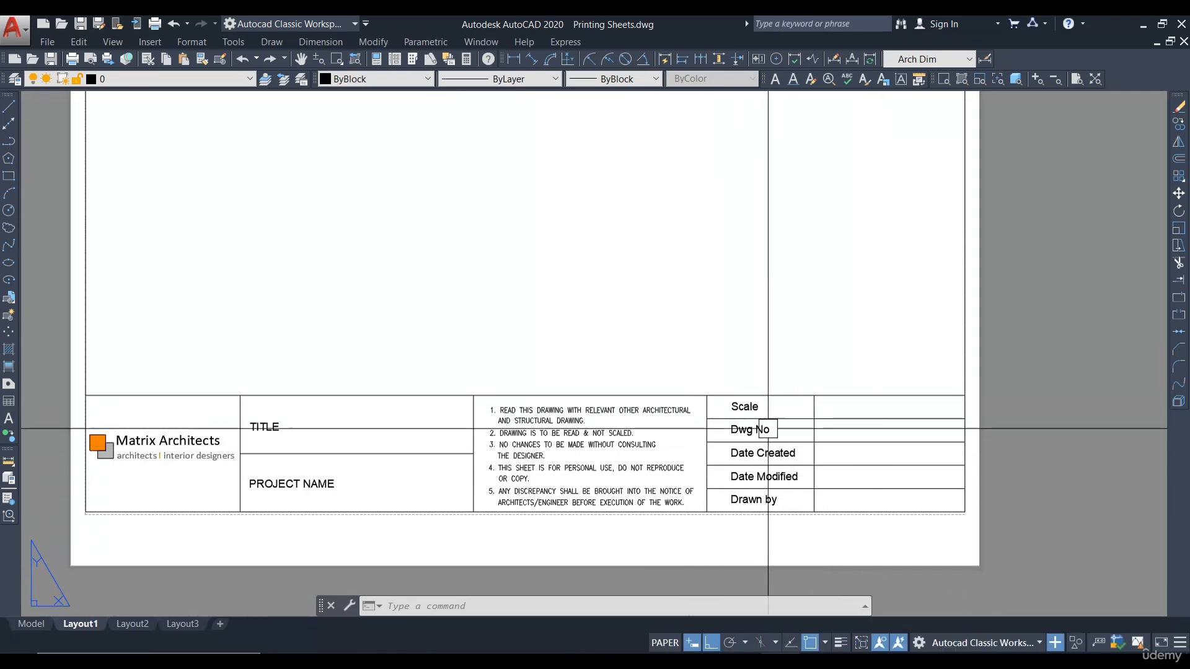
pyautogui.click(841, 644)
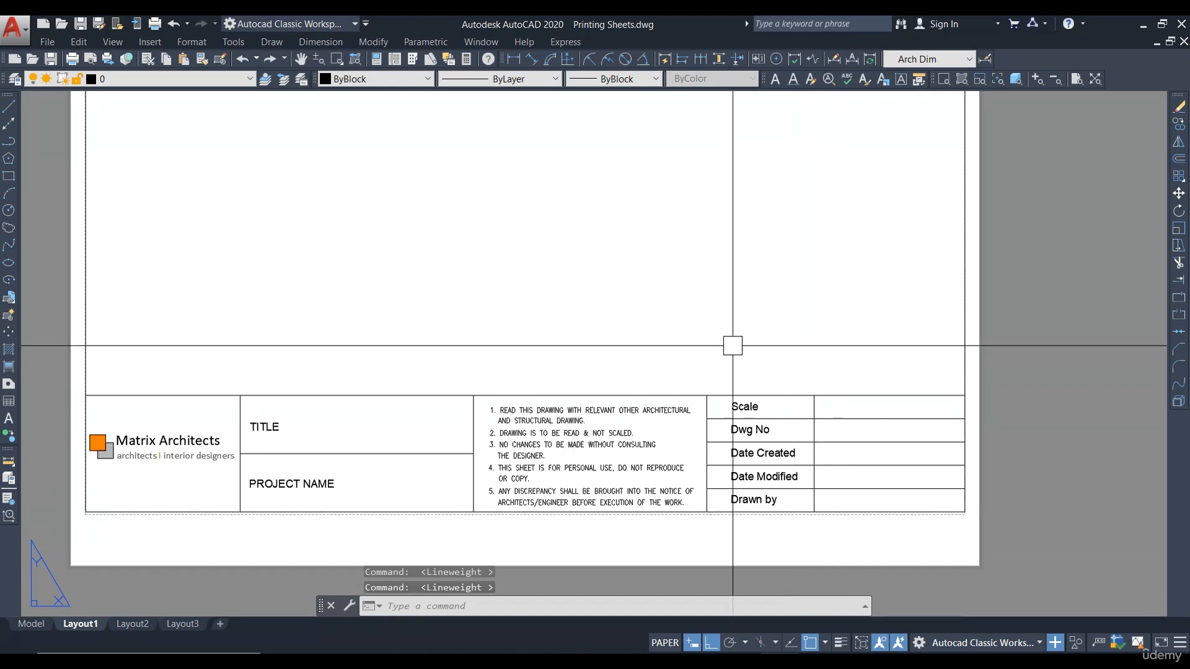
pyautogui.middleClick(817, 354)
pyautogui.middleClick(817, 355)
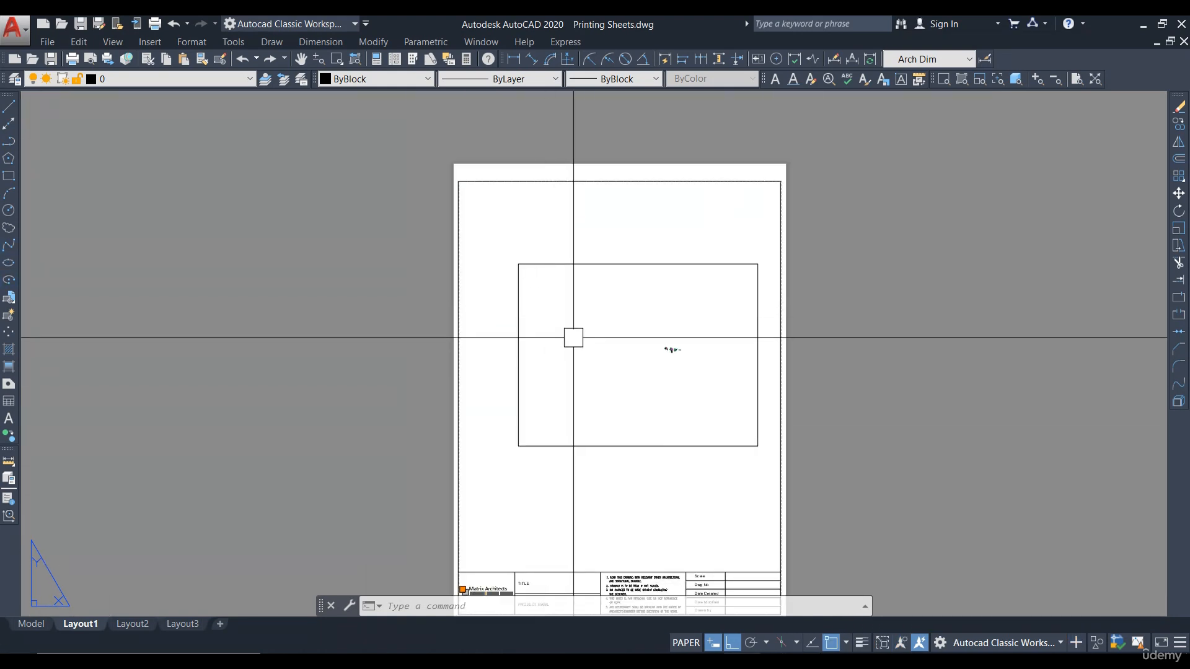
pyautogui.moveTo(573, 337); pyautogui.dragTo(513, 292, button='middle')
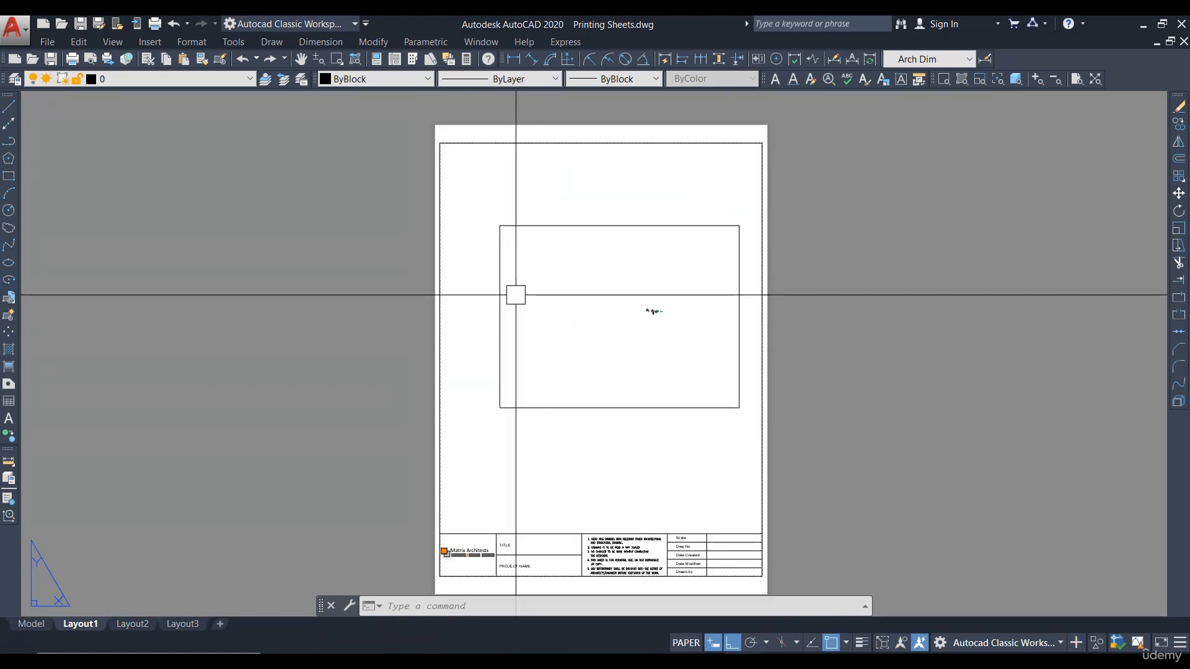
# Step: Stretch the viewport's corners to the sheet border and the upper edge of the title block
pyautogui.click(499, 309)
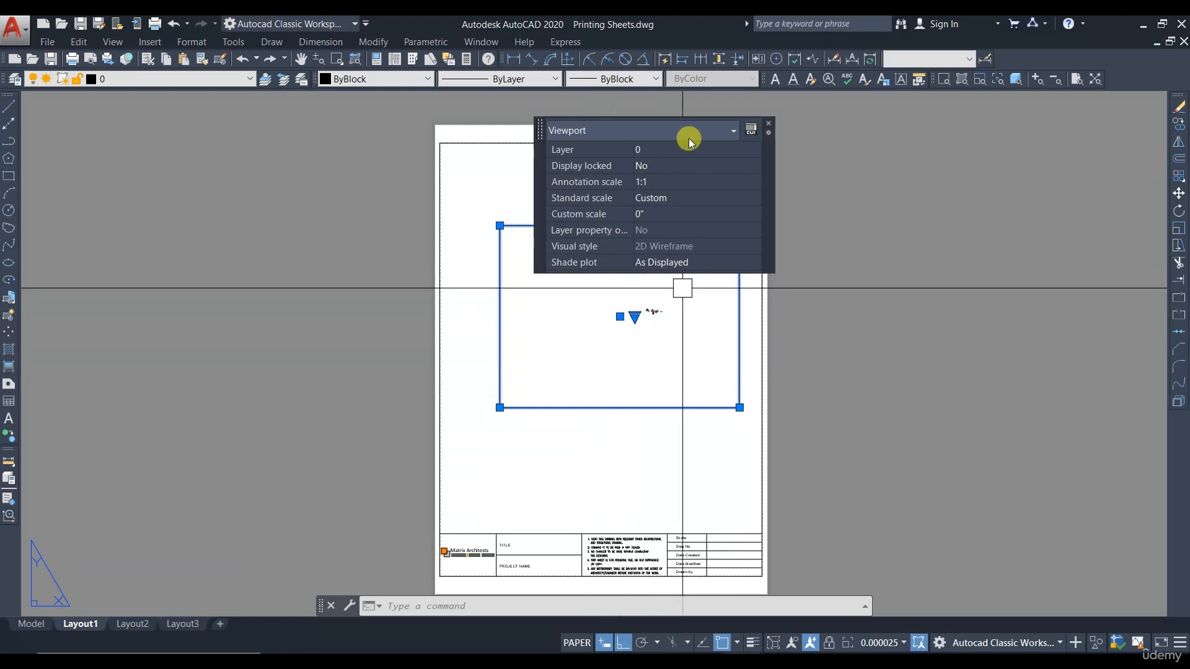
pyautogui.moveTo(686, 132); pyautogui.dragTo(1052, 129)
pyautogui.click(499, 226)
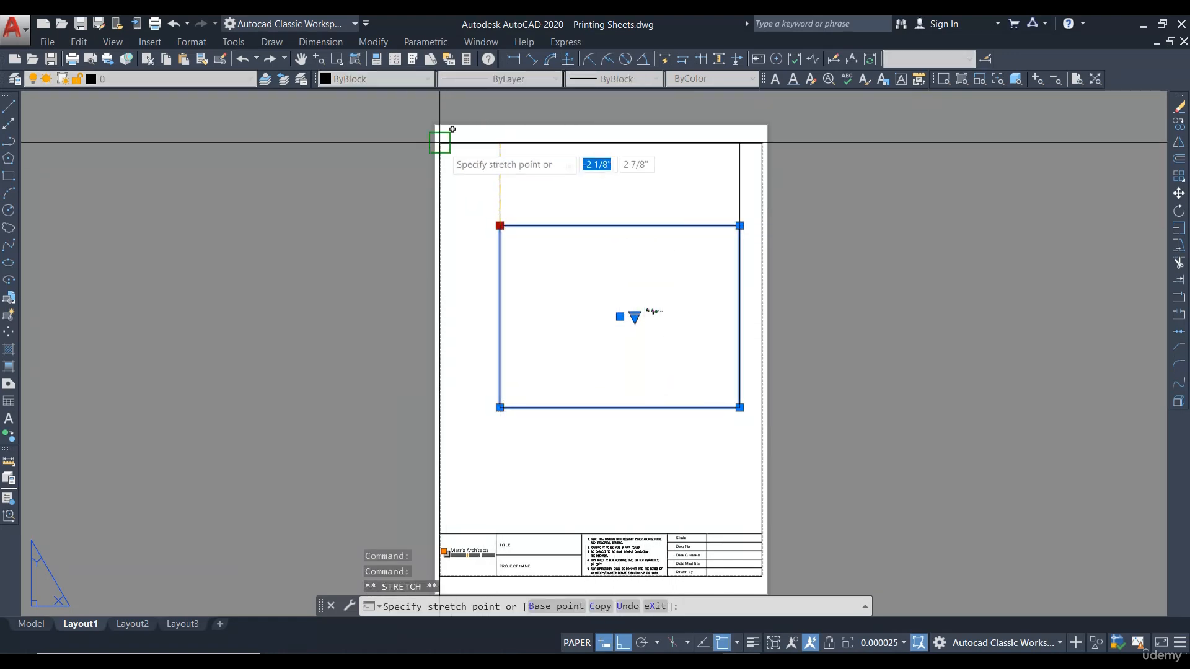
pyautogui.click(439, 142)
pyautogui.click(739, 142)
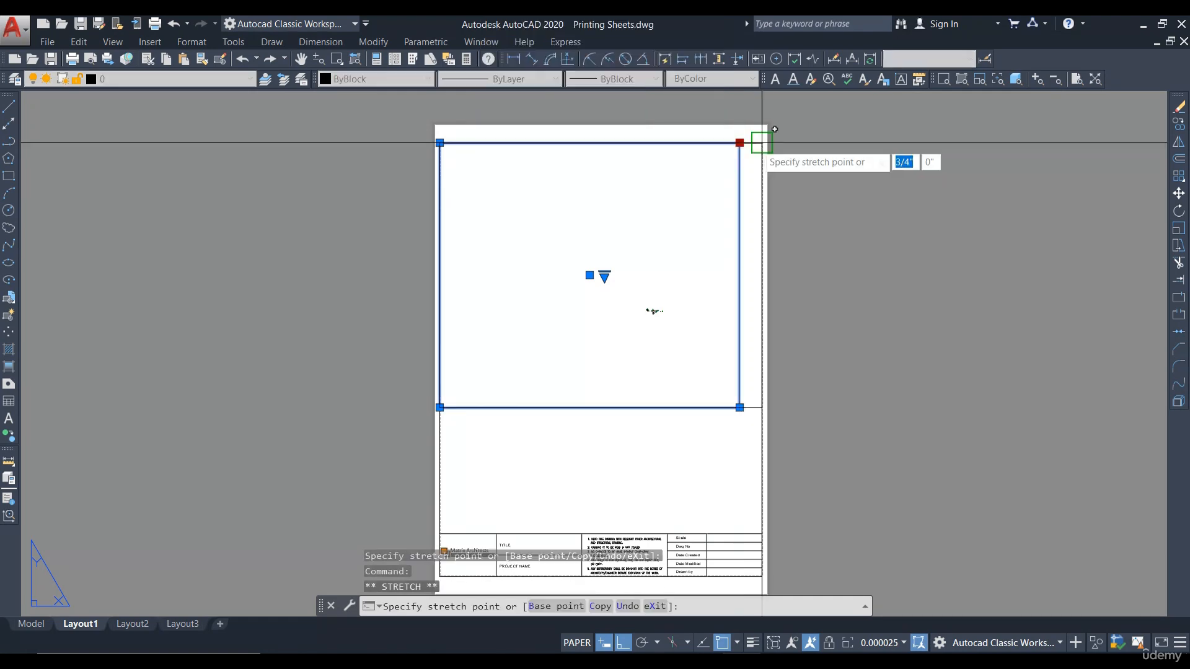
pyautogui.click(763, 143)
pyautogui.click(762, 407)
pyautogui.click(762, 533)
pyautogui.press('Escape')
pyautogui.press('Escape')
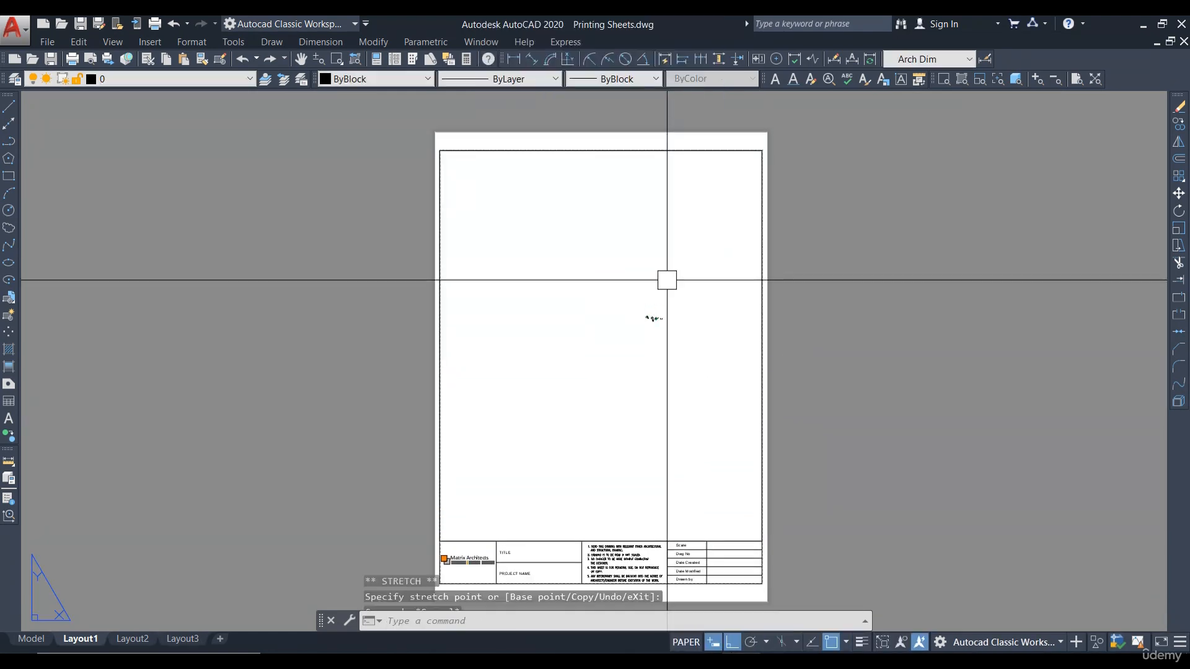
# Step: Activate model space inside the enlarged viewport and return to paper space
pyautogui.scroll(3, 675, 328)
pyautogui.scroll(-3, 673, 303)
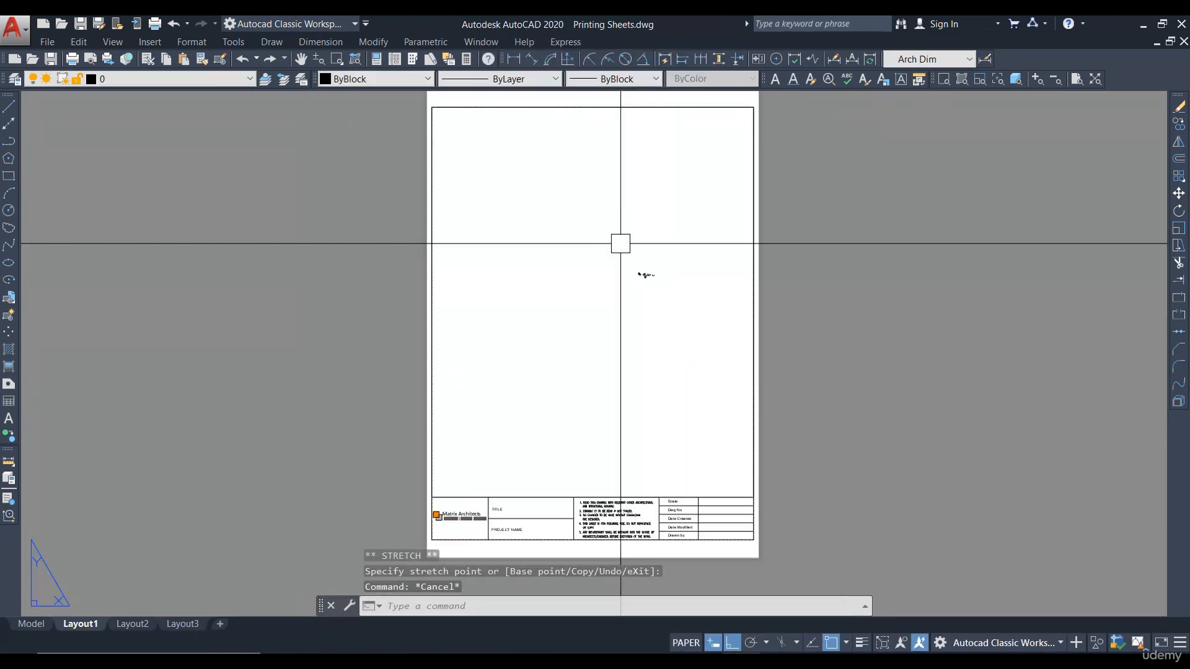
pyautogui.doubleClick(620, 293)
pyautogui.press('Escape')
pyautogui.press('Escape')
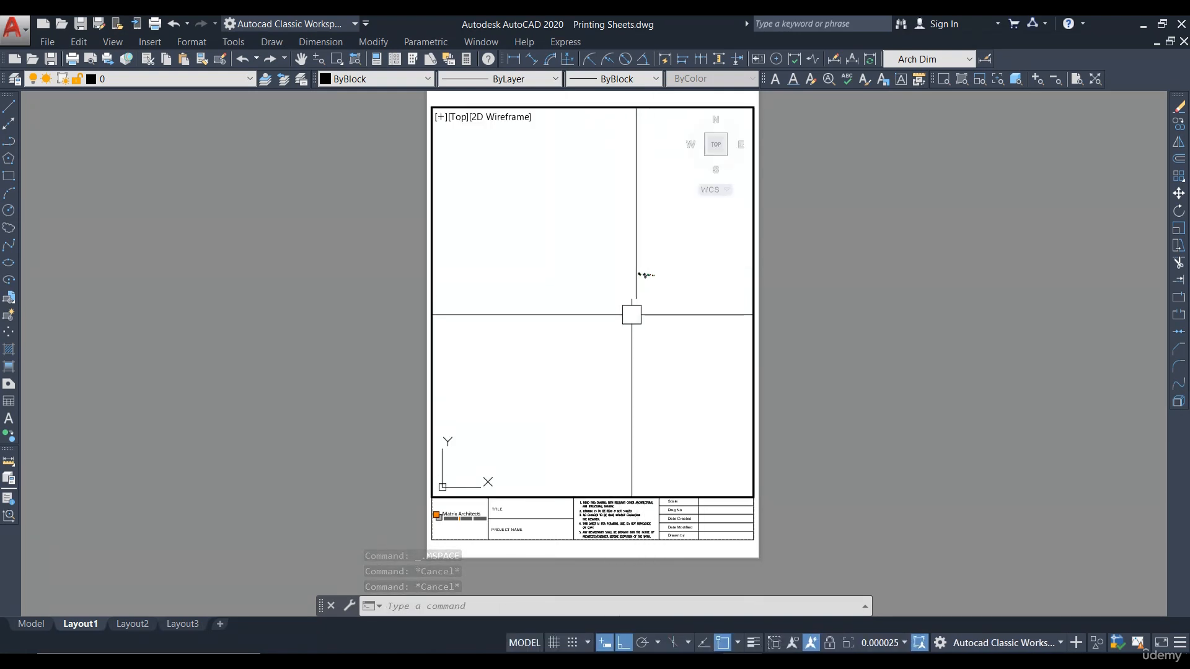
pyautogui.doubleClick(849, 318)
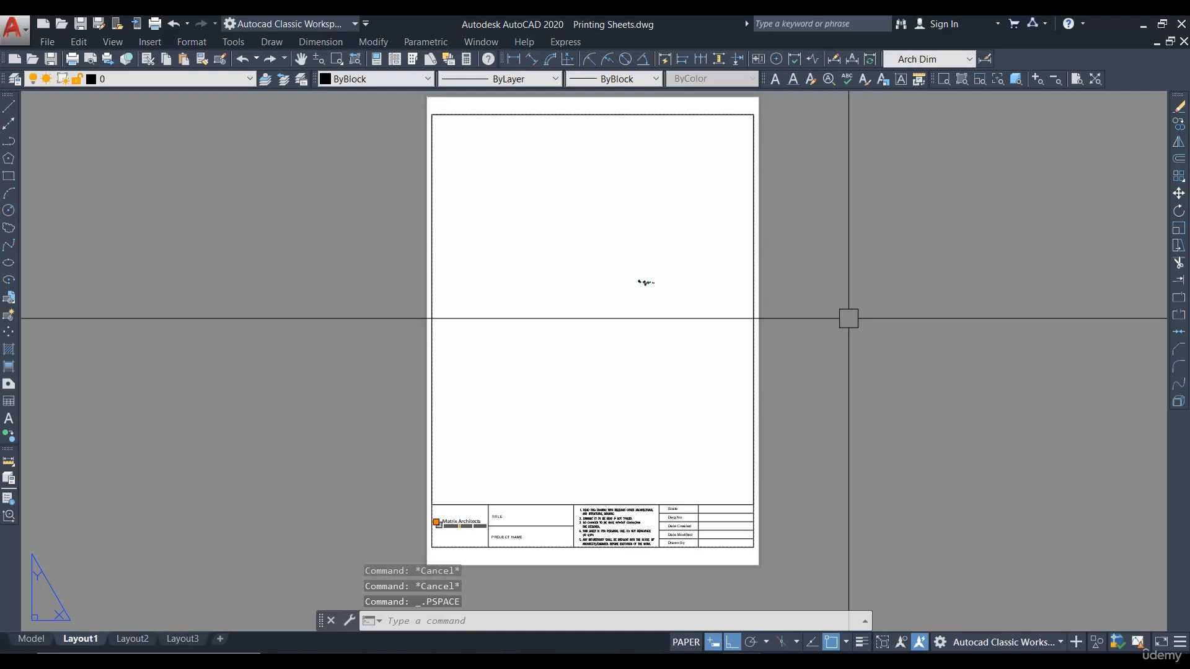
# Step: Frame the ground floor plan with its schedules inside the viewport and return to paper space
pyautogui.doubleClick(675, 298)
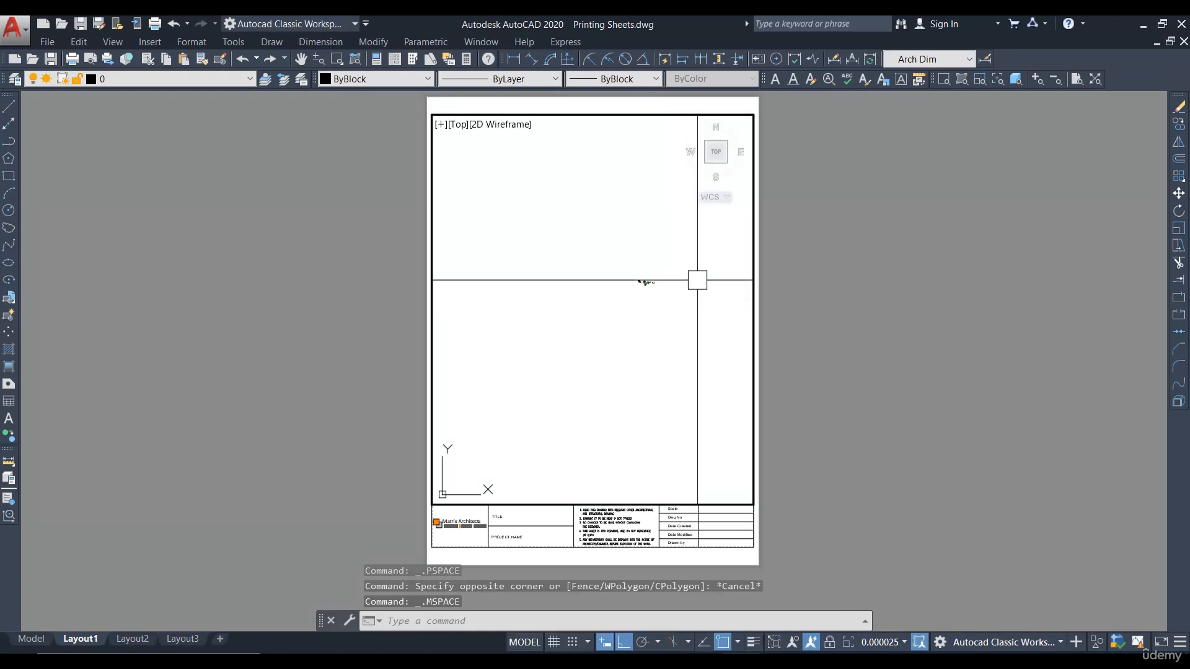
pyautogui.scroll(15, 645, 282)
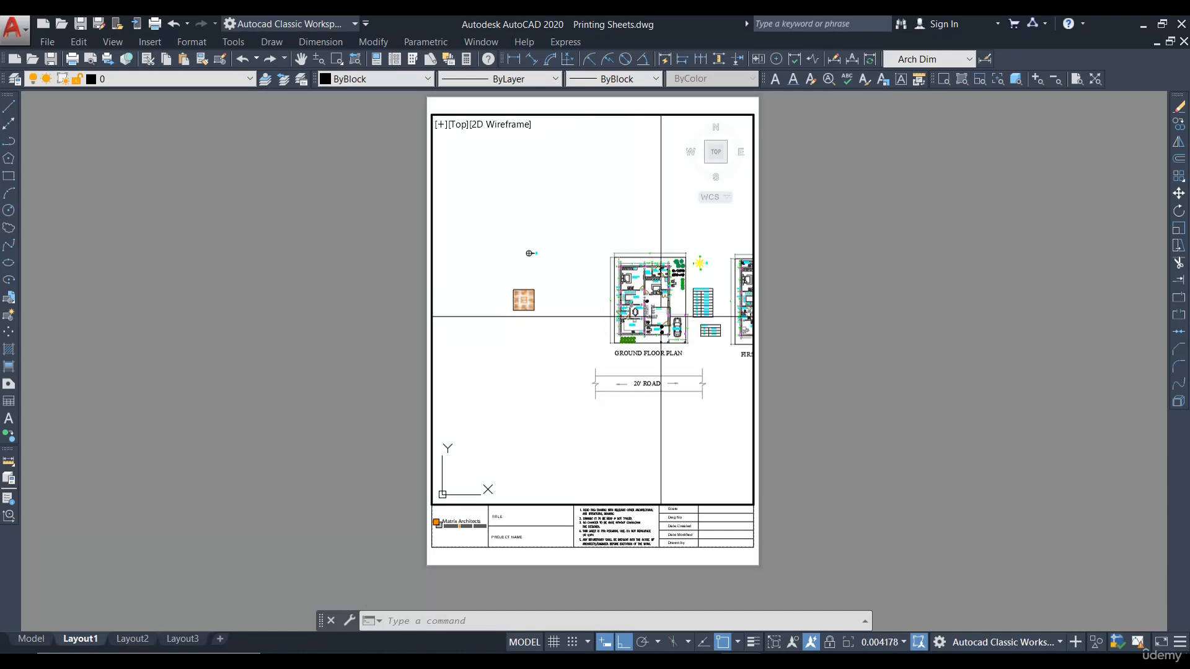
pyautogui.moveTo(700, 341); pyautogui.dragTo(664, 340, button='middle')
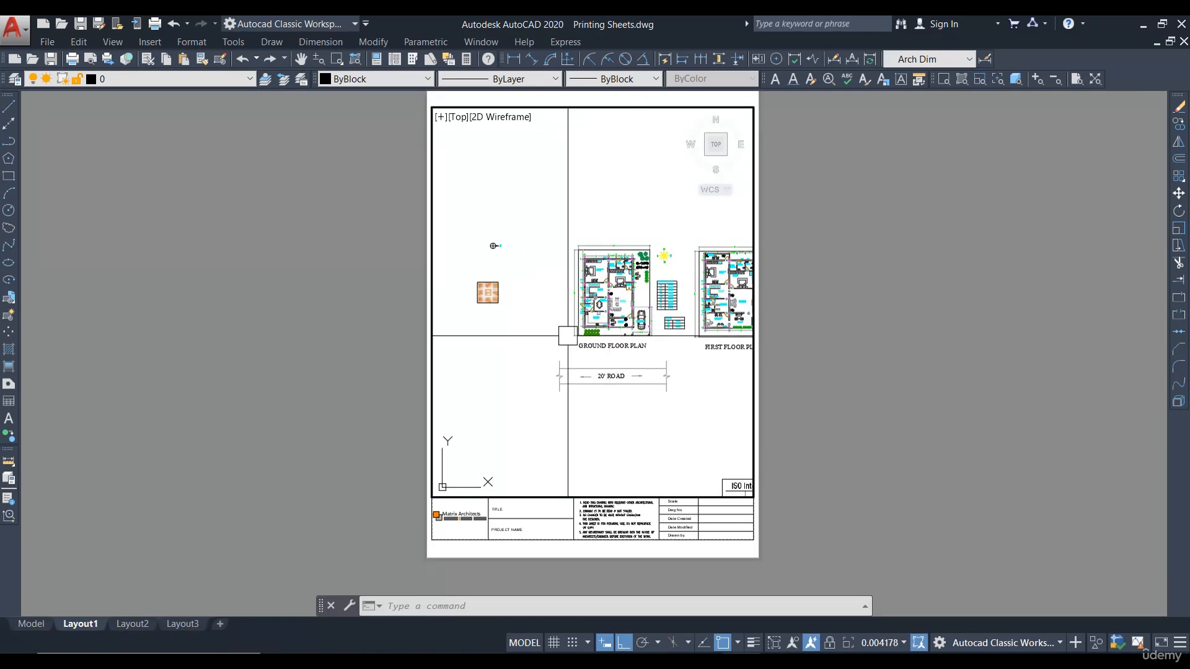
pyautogui.scroll(2, 632, 294)
pyautogui.scroll(2, 657, 305)
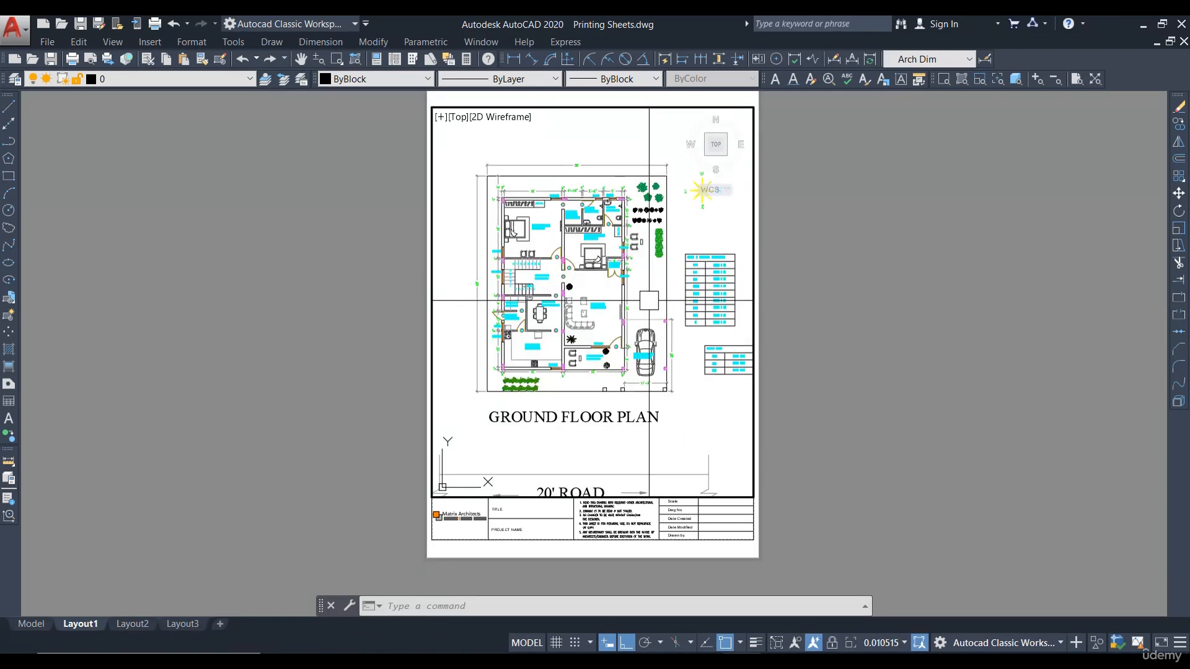
pyautogui.moveTo(661, 292); pyautogui.dragTo(656, 299, button='middle')
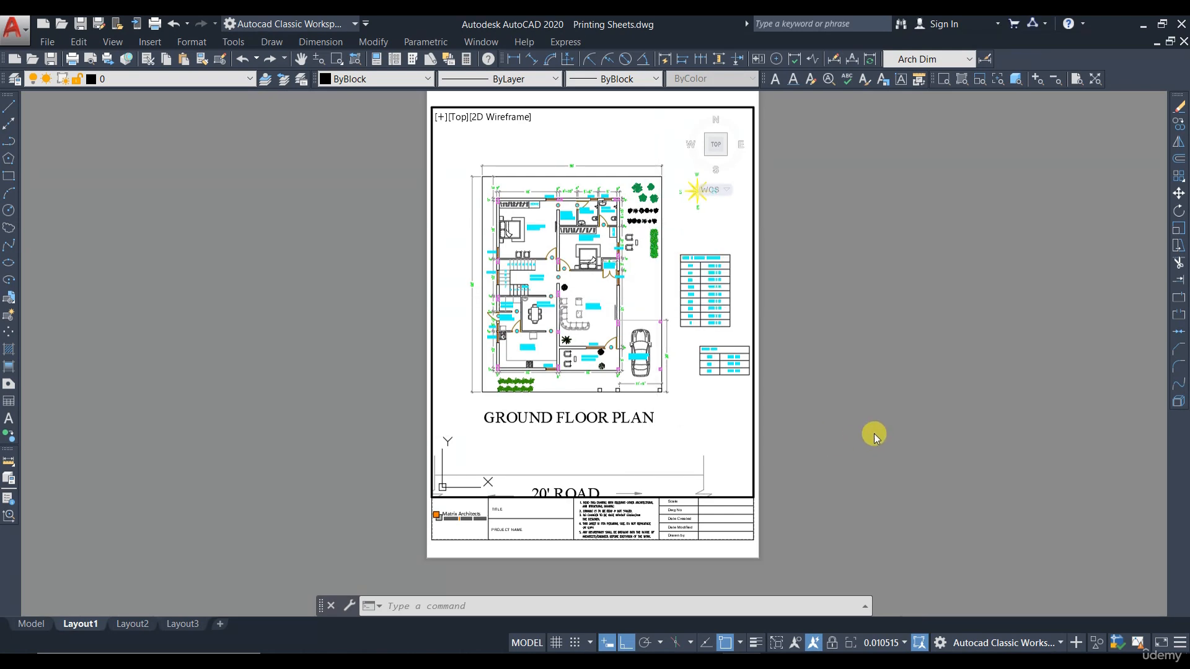
pyautogui.doubleClick(874, 433)
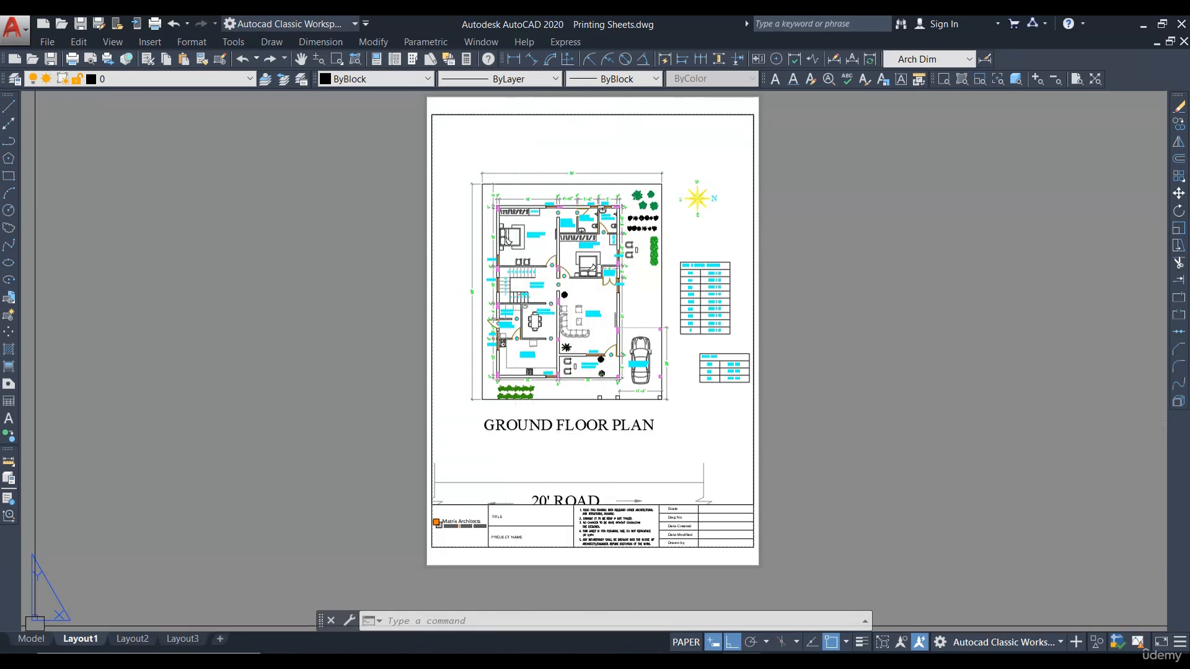
# Step: In model space, set the GROUND FLOOR PLAN title's text height to 2' and centre it closely beneath the plan
pyautogui.click(31, 639)
pyautogui.scroll(10, 434, 286)
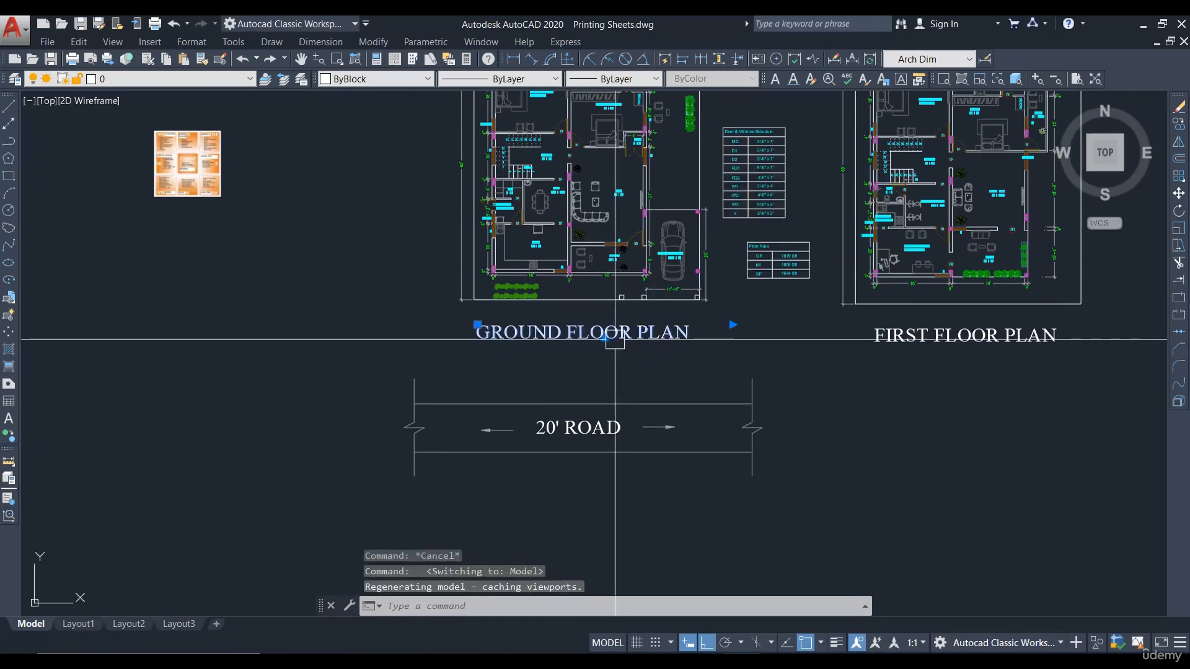
pyautogui.click(616, 333)
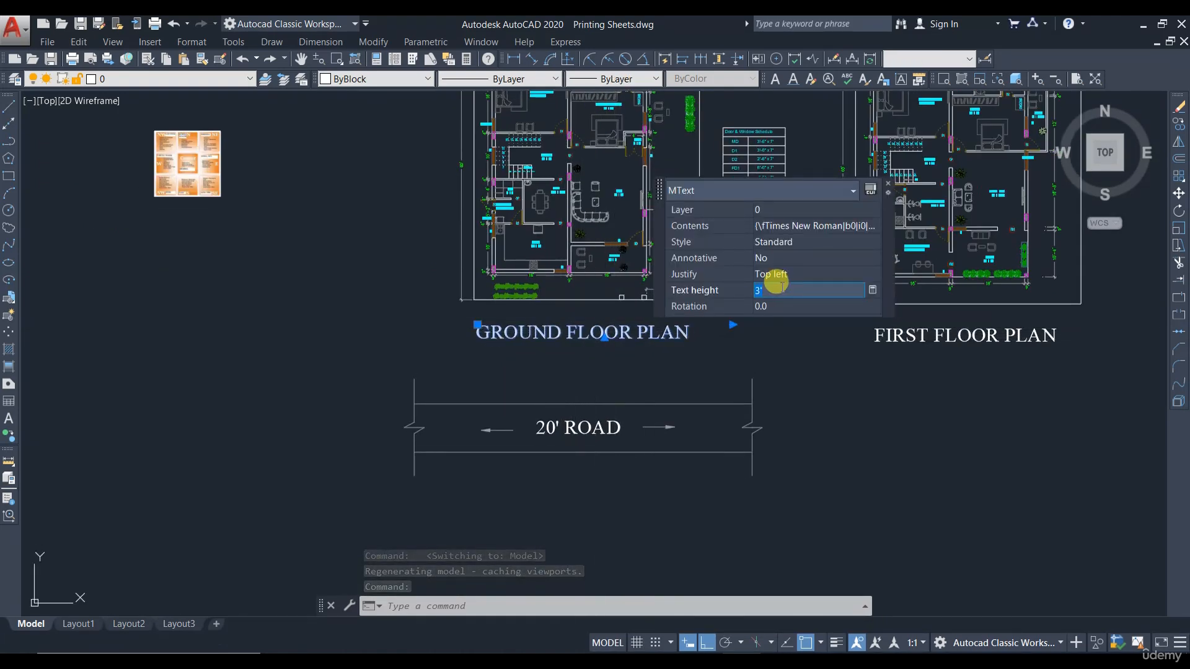
pyautogui.write('2')
pyautogui.press('Tab')
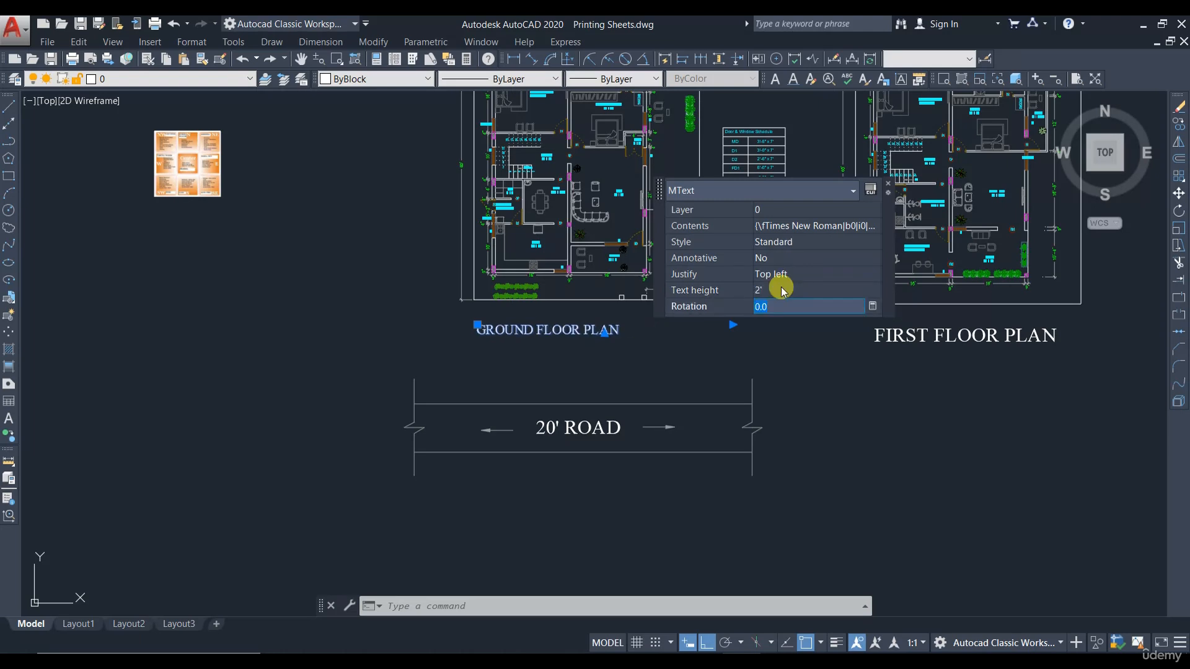
pyautogui.click(863, 382)
pyautogui.moveTo(557, 329); pyautogui.dragTo(584, 322)
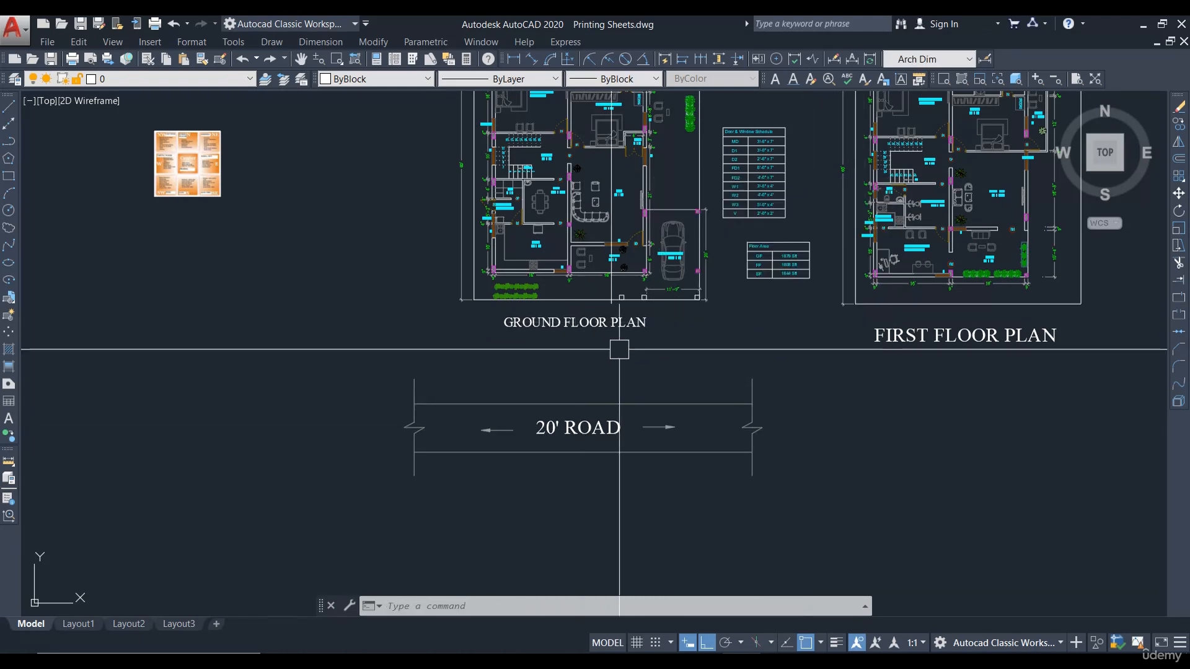
# Step: Move the 20' road with its label and arrows straight up against the ground floor plan's lower plot line
pyautogui.click(802, 486)
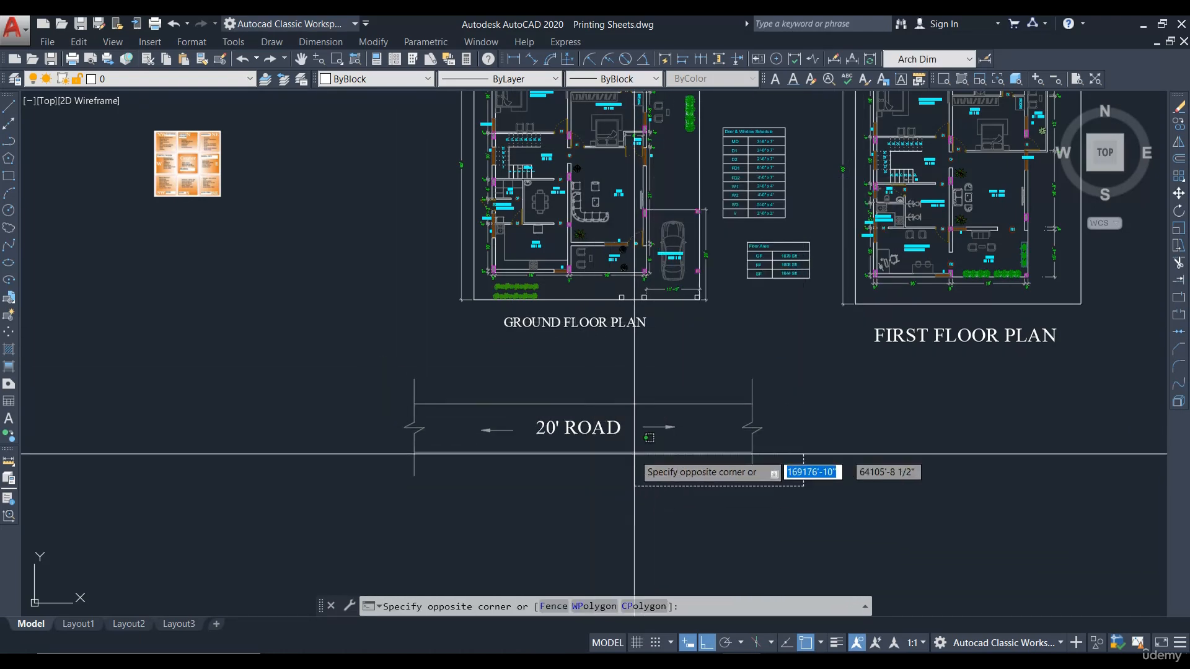
pyautogui.click(666, 507)
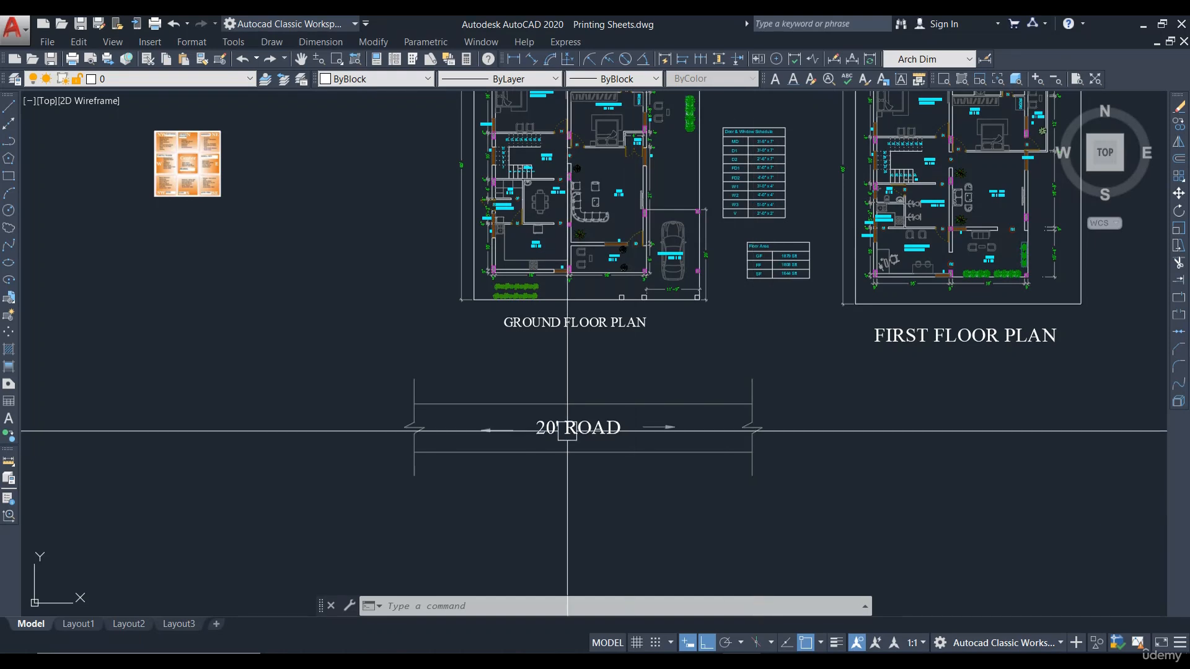
pyautogui.click(598, 427)
pyautogui.click(753, 381)
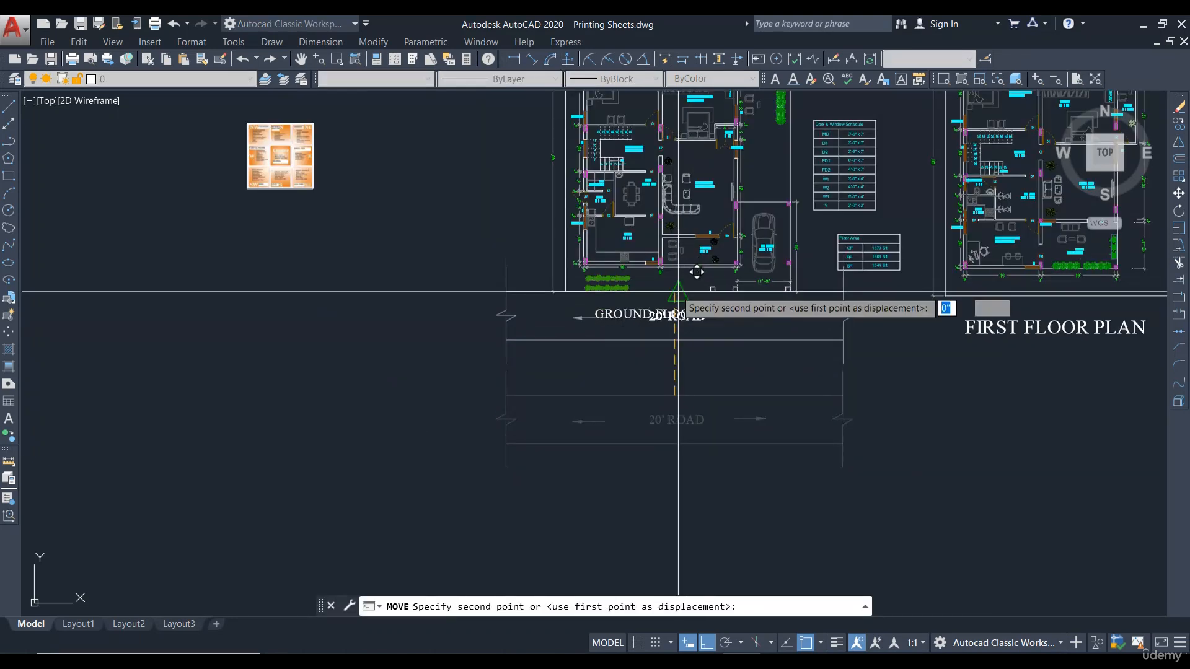
pyautogui.click(677, 292)
pyautogui.moveTo(759, 373); pyautogui.dragTo(747, 385, button='middle')
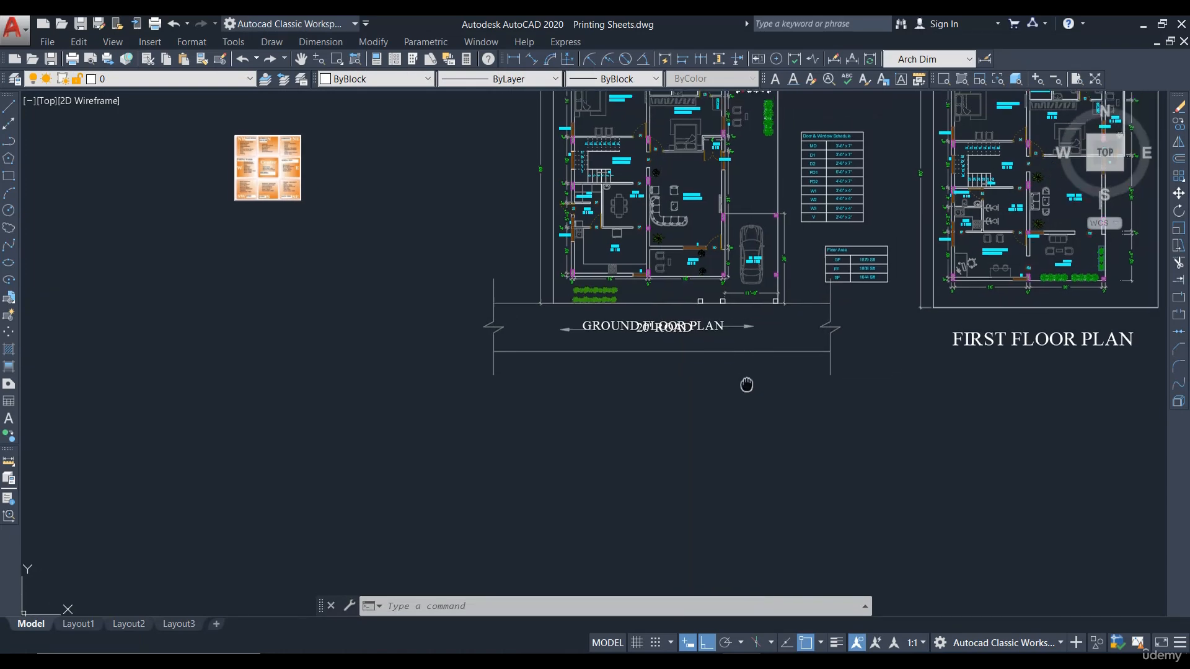
# Step: Move the GROUND FLOOR PLAN title below the road and check the arrangement in Layout1
pyautogui.scroll(4, 622, 325)
pyautogui.click(582, 322)
pyautogui.moveTo(590, 318); pyautogui.dragTo(612, 432)
pyautogui.scroll(-2, 592, 430)
pyautogui.moveTo(811, 482); pyautogui.dragTo(753, 504, button='middle')
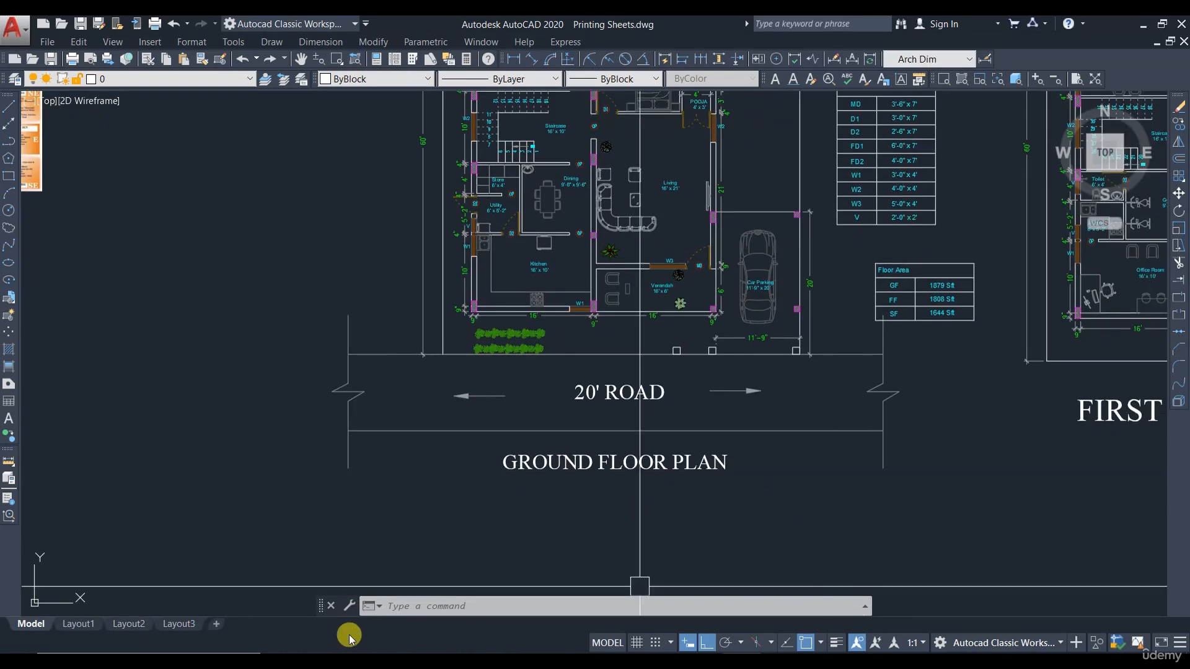
pyautogui.click(79, 624)
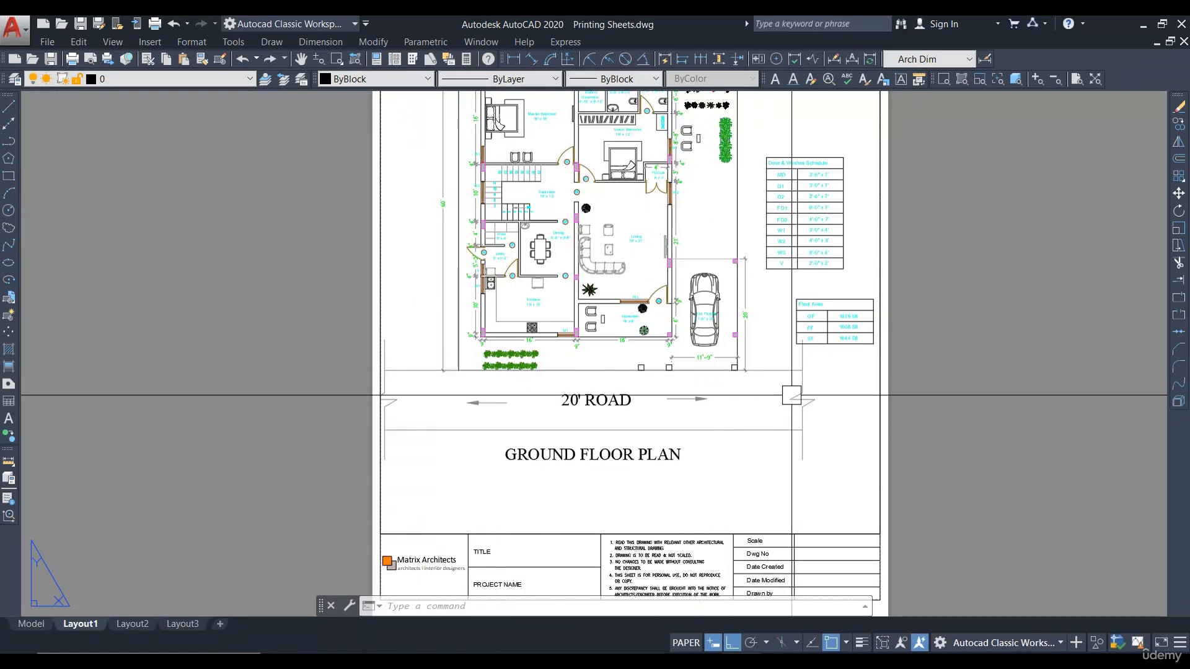
# Step: Return to model space and open the road block in the Block Editor
pyautogui.click(31, 624)
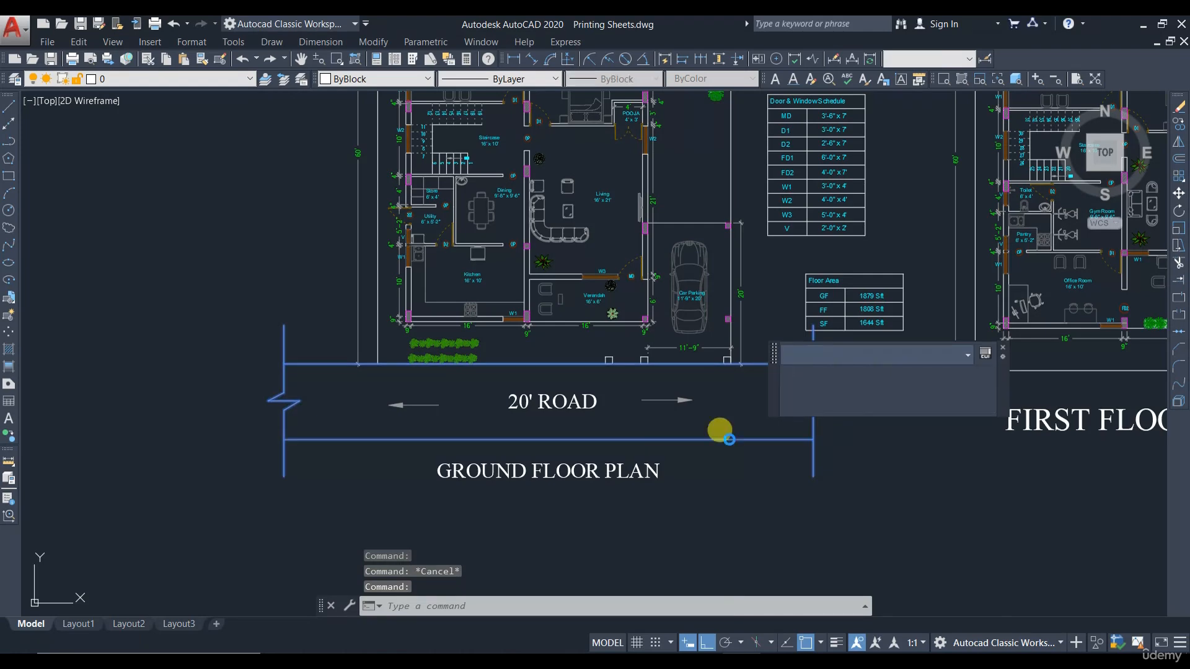
pyautogui.doubleClick(729, 439)
pyautogui.click(483, 456)
pyautogui.doubleClick(740, 440)
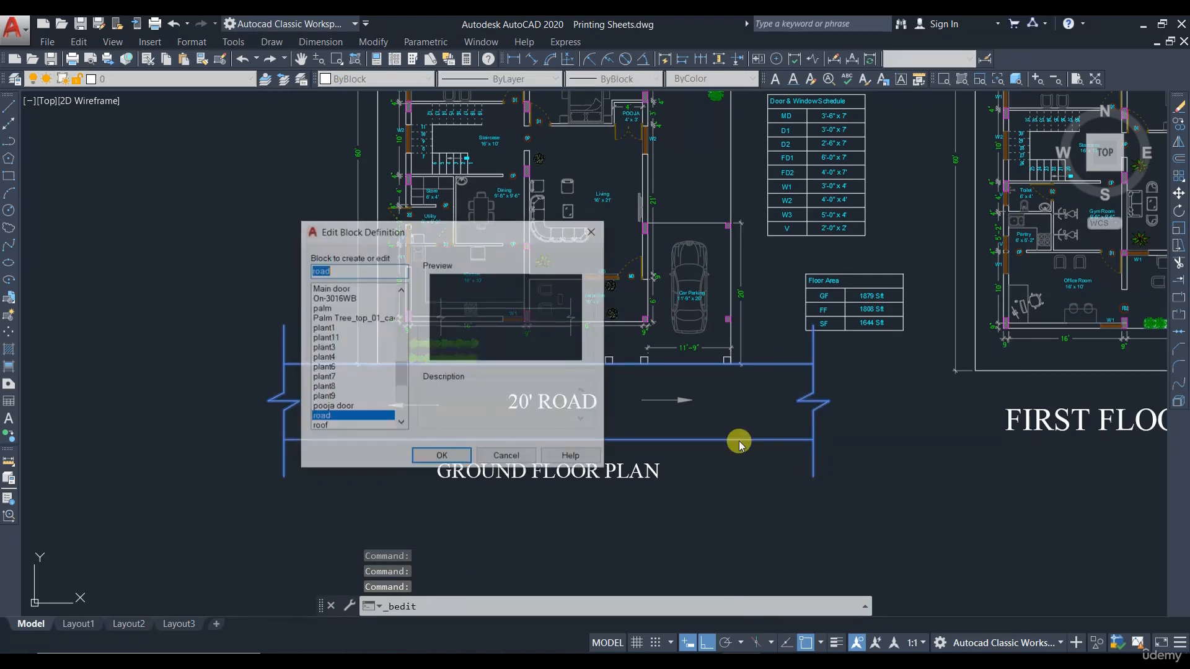
pyautogui.click(442, 457)
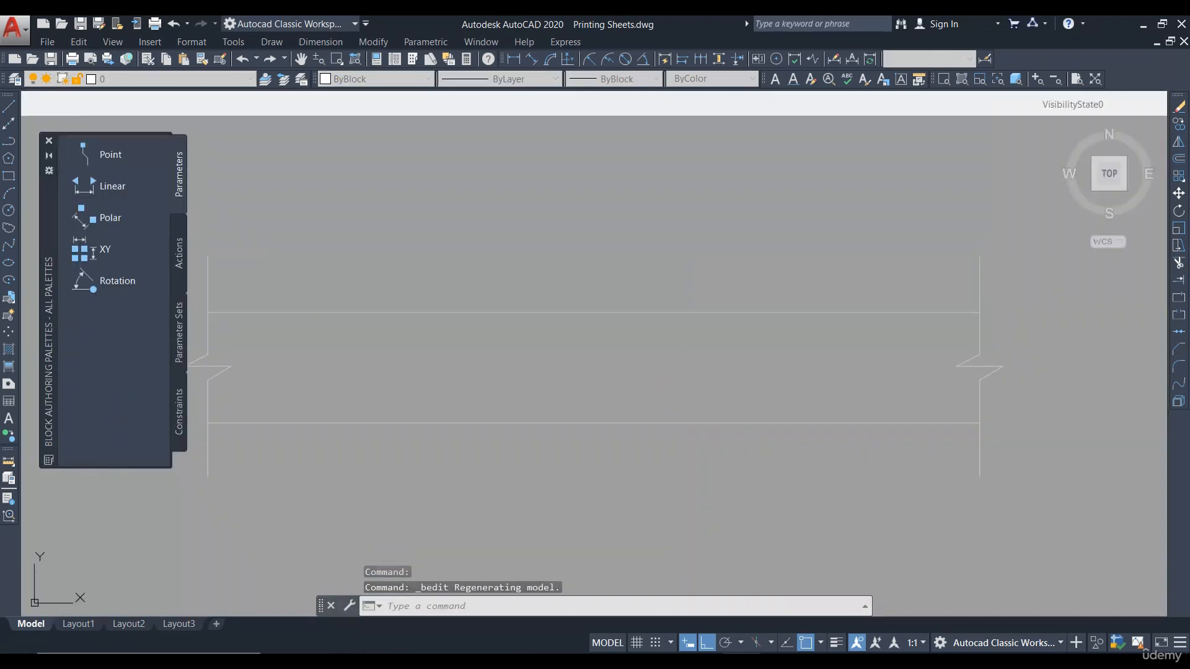
# Step: Stretch the left end of the road block inward to shorten the road
pyautogui.click(706, 391)
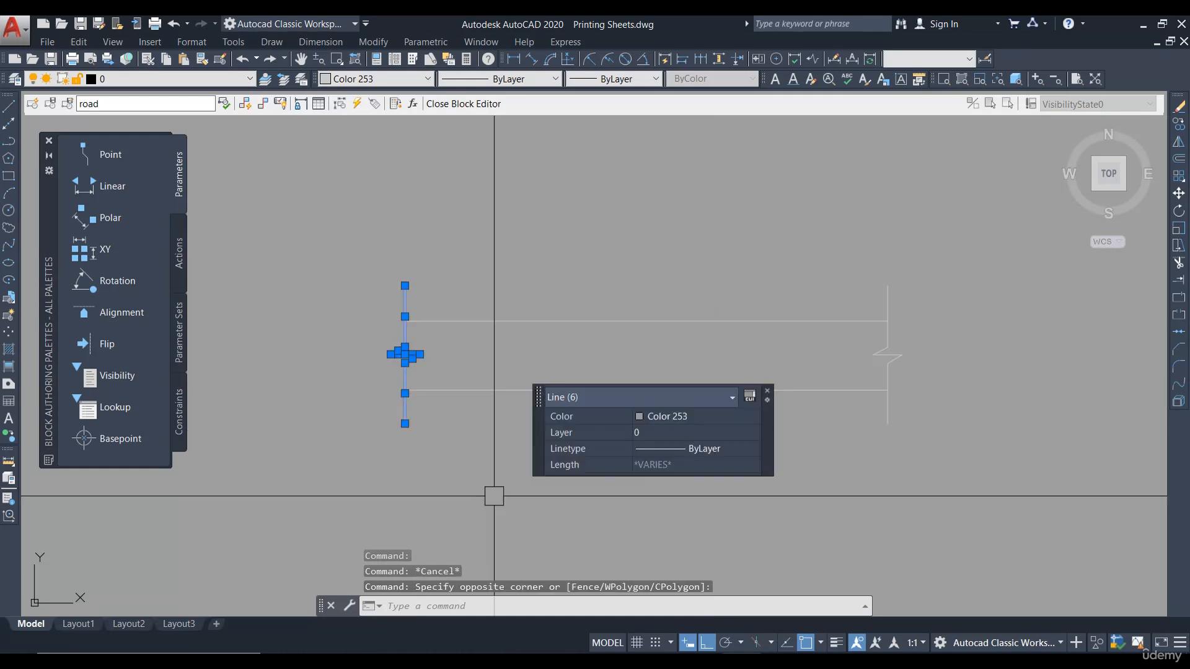
pyautogui.press('Escape')
pyautogui.moveTo(557, 446); pyautogui.dragTo(338, 183)
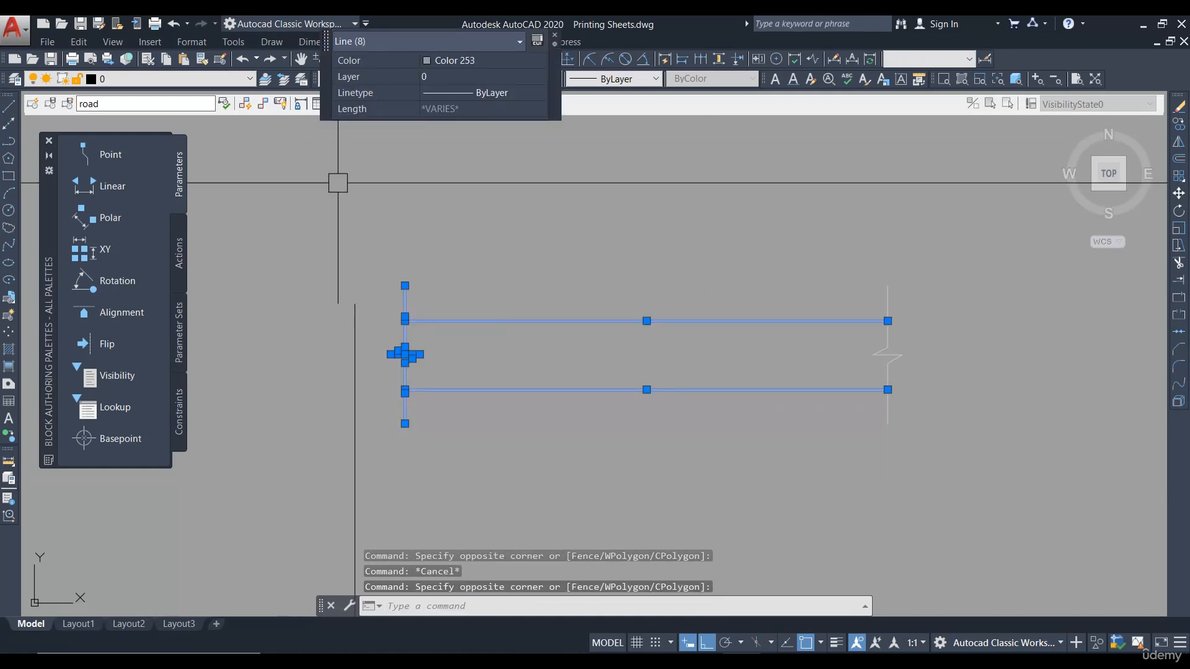
pyautogui.write('s')
pyautogui.press('Return')
pyautogui.click(489, 243)
pyautogui.click(547, 241)
# Step: Shorten the upper and lower ends of the left break line towards the road edges
pyautogui.scroll(2, 449, 356)
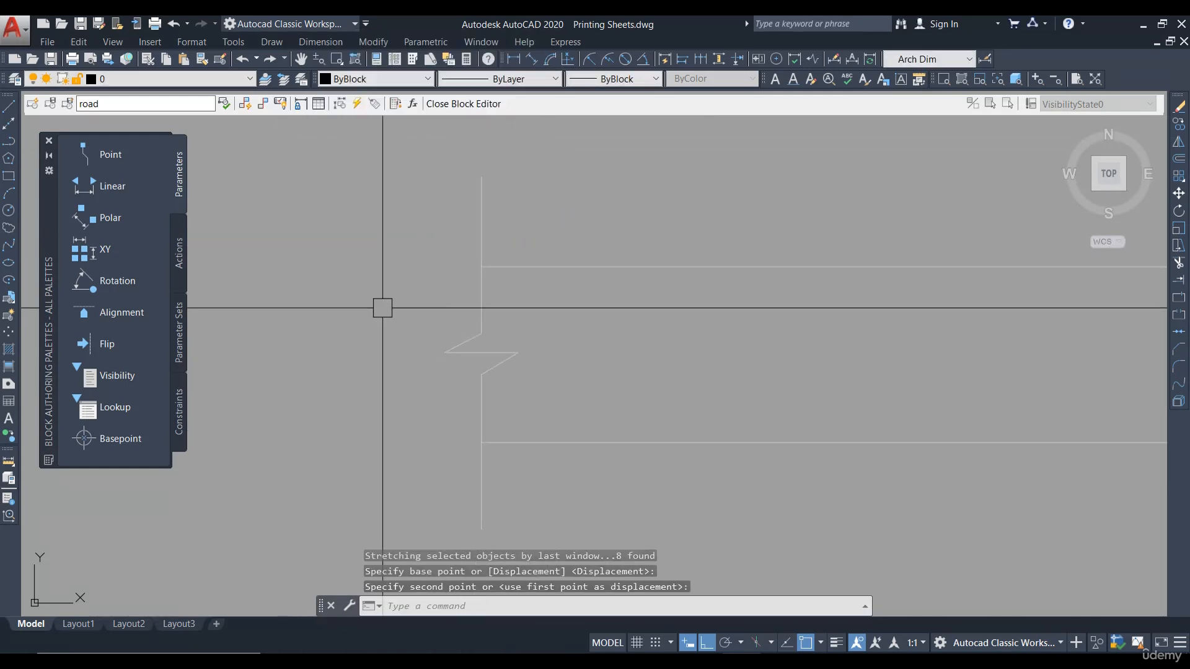
pyautogui.click(484, 203)
pyautogui.click(482, 176)
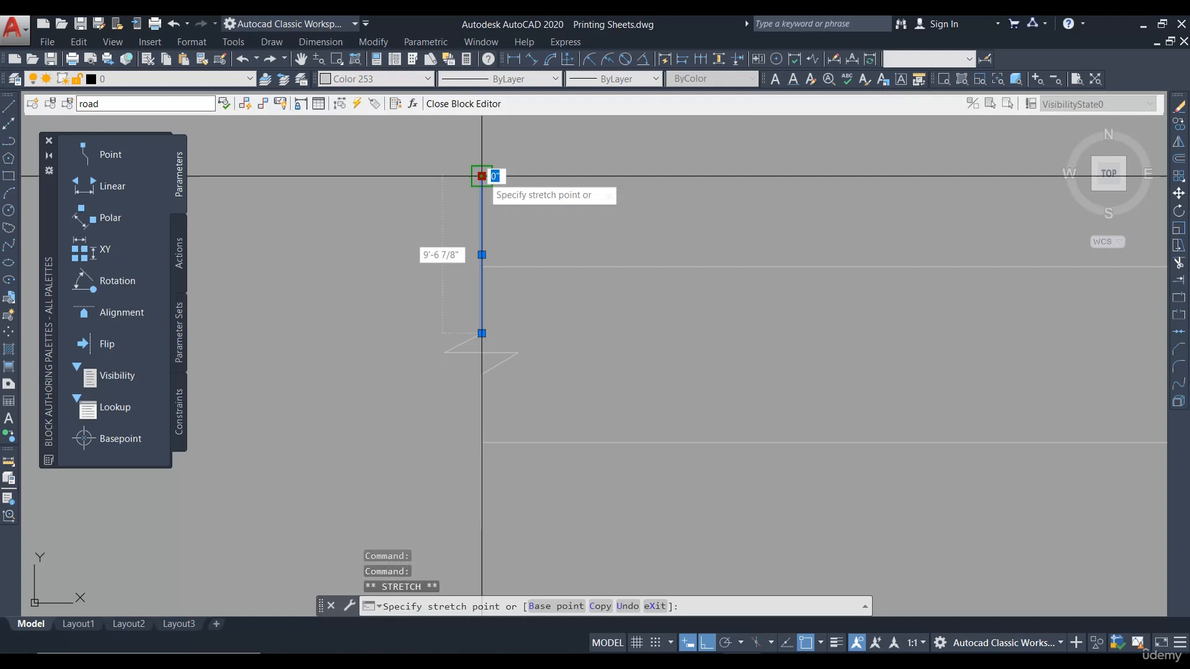
pyautogui.click(481, 229)
pyautogui.scroll(-2, 540, 250)
pyautogui.moveTo(518, 445); pyautogui.dragTo(526, 371, button='middle')
pyautogui.scroll(2, 525, 366)
pyautogui.click(514, 330)
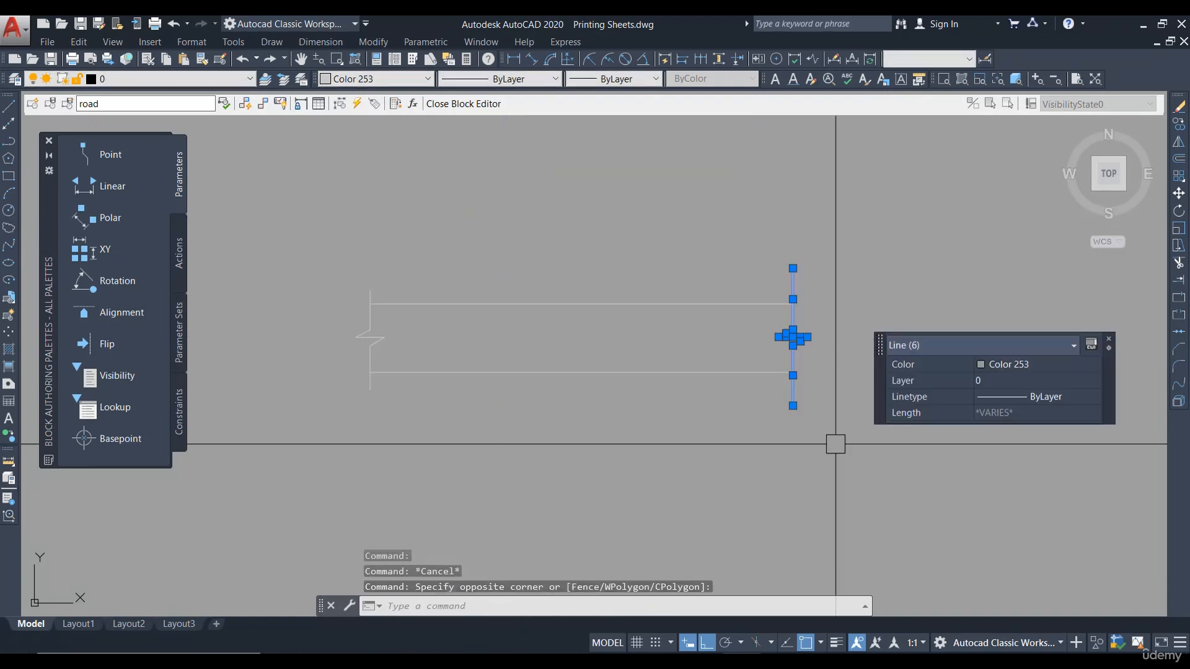
# Step: Move the road's edge lines slightly inward and replace the right break line with a copy of the left one
pyautogui.press('Return')
pyautogui.click(584, 372)
pyautogui.write('m')
pyautogui.press('Return')
pyautogui.click(606, 437)
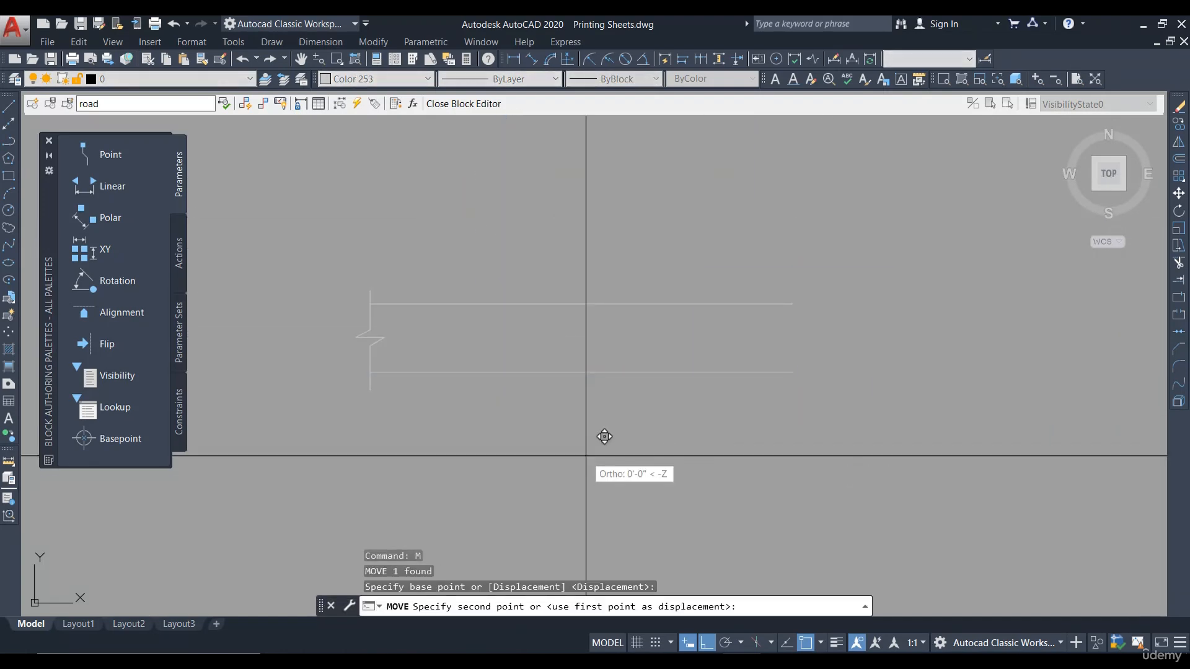
pyautogui.click(557, 321)
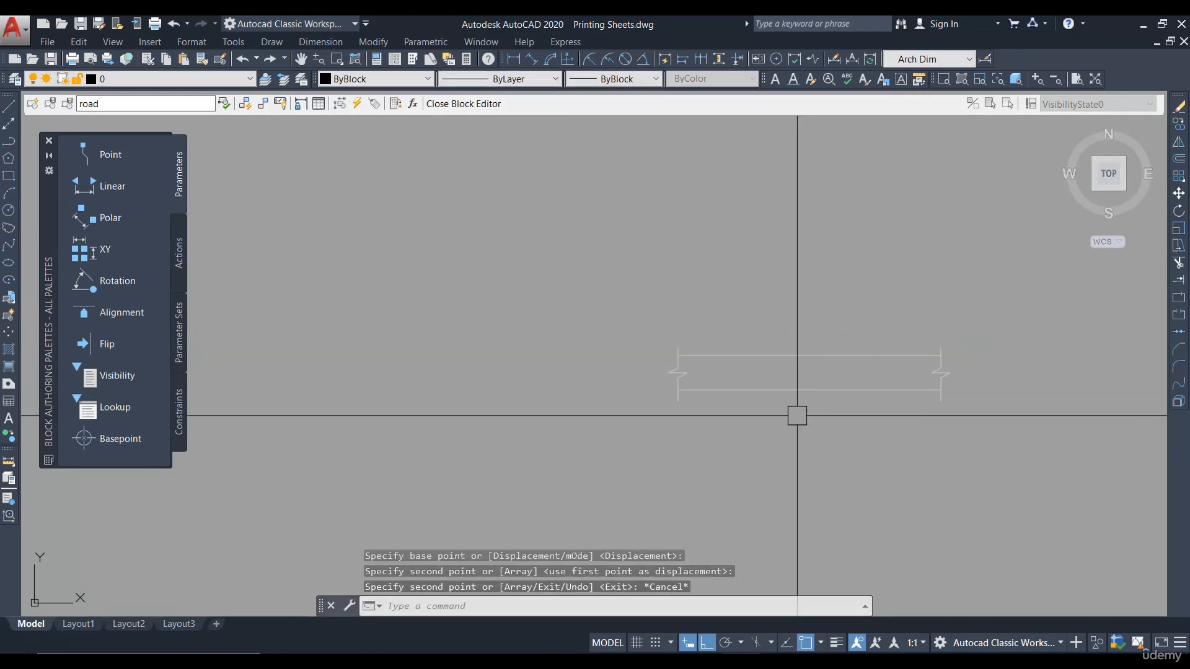
# Step: Close the Block Editor and save the changes to the road block
pyautogui.click(462, 104)
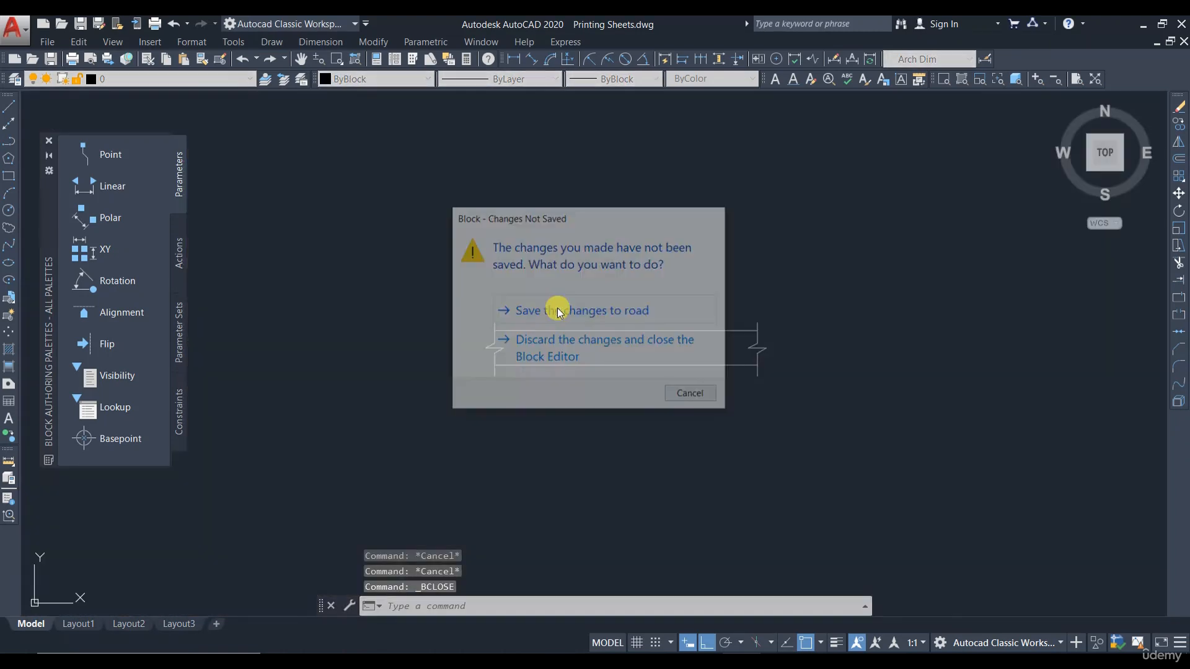
pyautogui.click(558, 312)
pyautogui.click(676, 424)
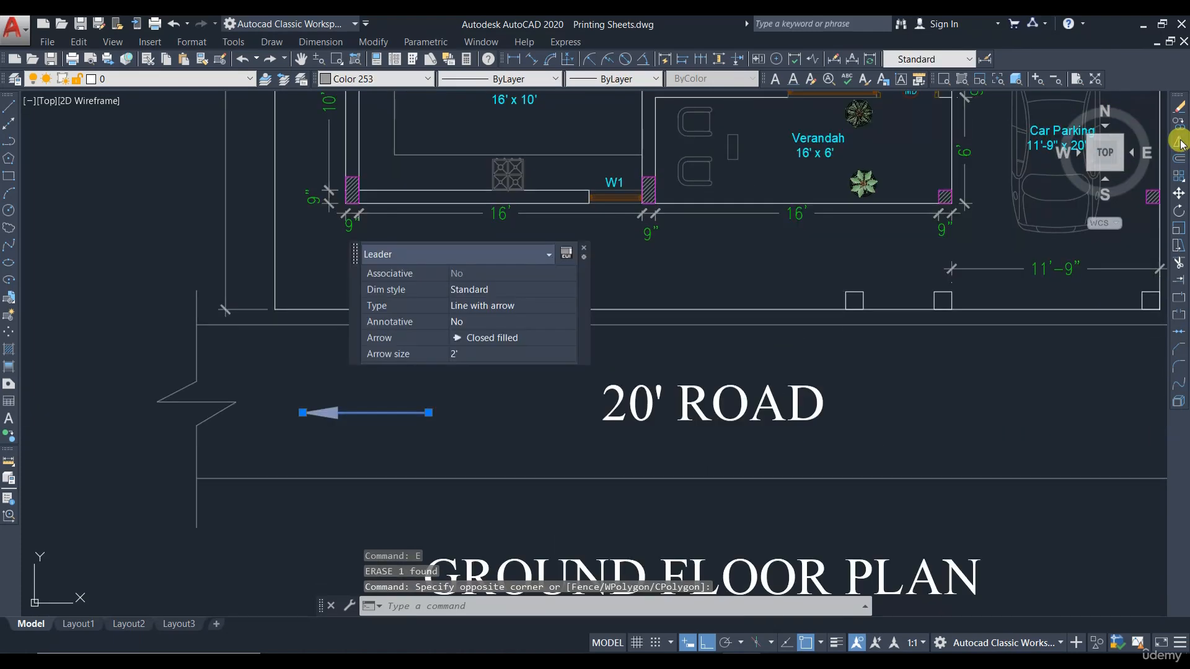
# Step: Mirror the road's left direction arrow about a vertical line to create an opposite arrow beyond the 20' ROAD label
pyautogui.click(1179, 142)
pyautogui.click(523, 436)
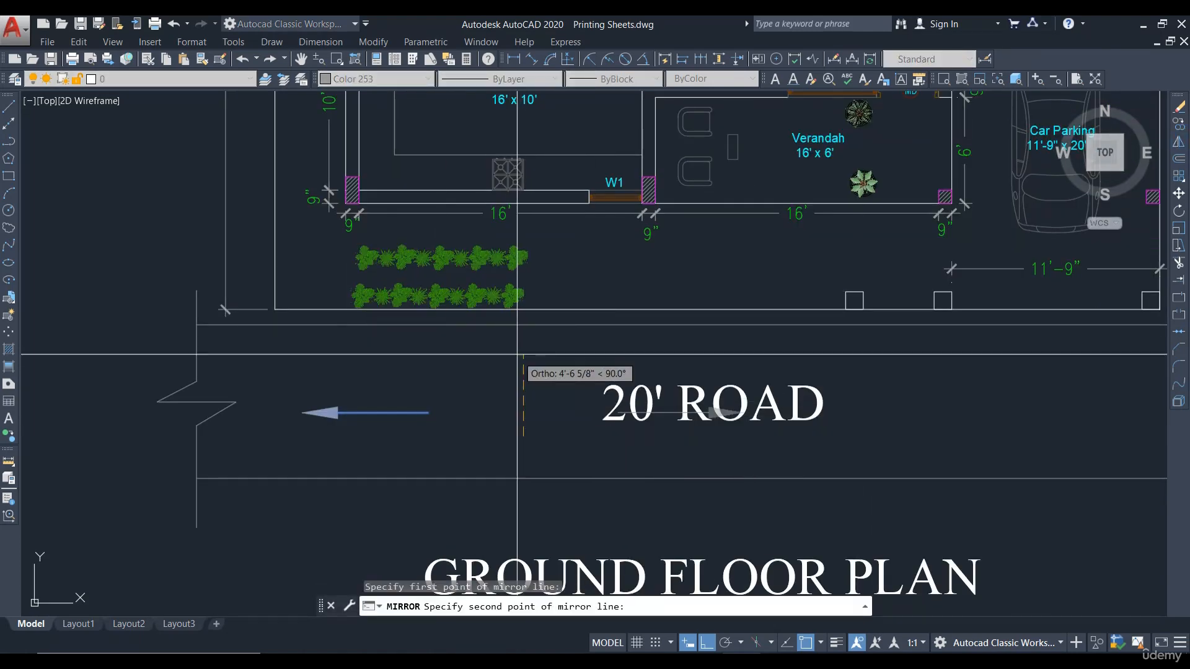
pyautogui.press('Return')
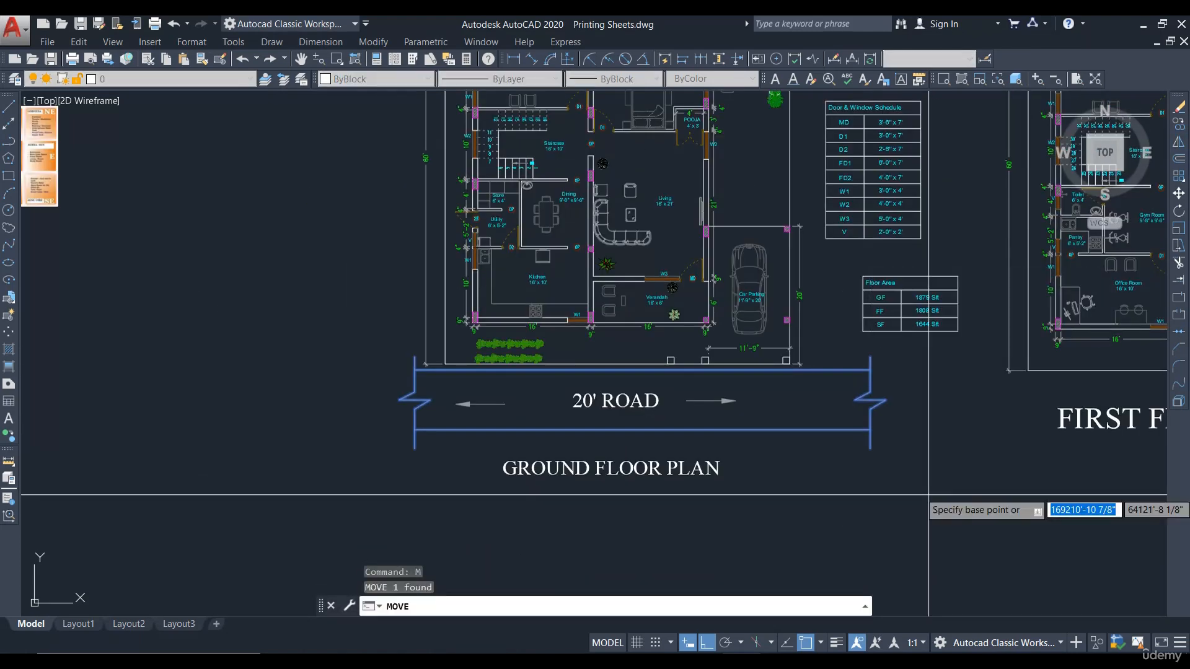
# Step: Shift the road block left around its label, and move the road, label and both arrows together up to the plot boundary
pyautogui.click(942, 492)
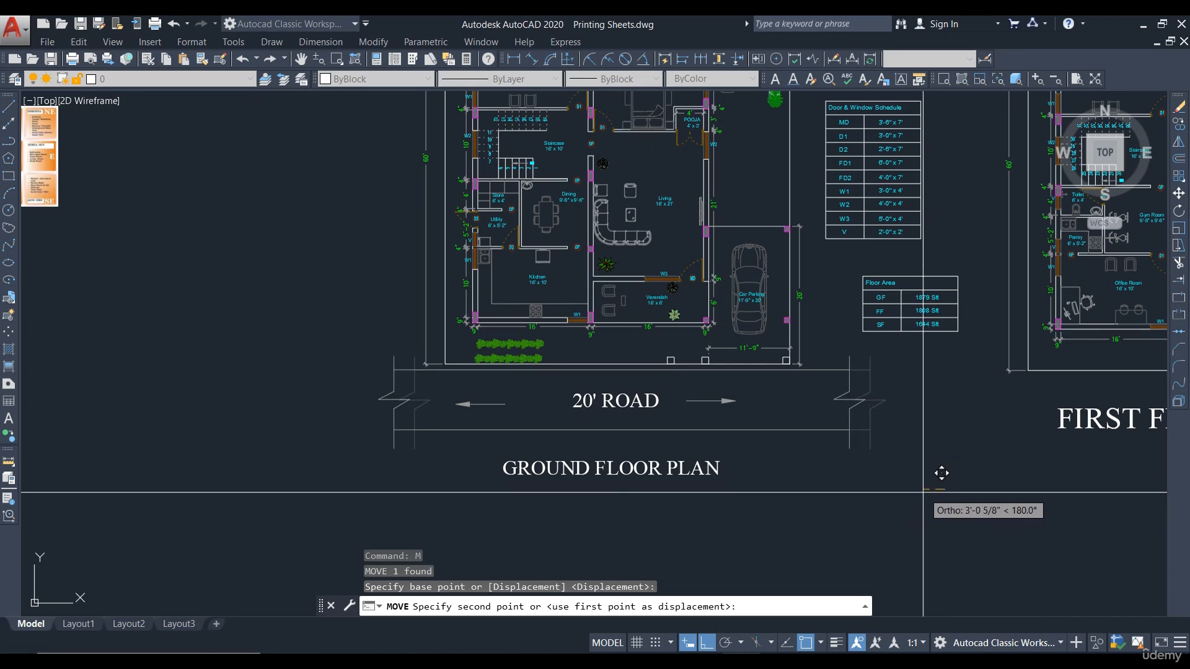
pyautogui.click(931, 478)
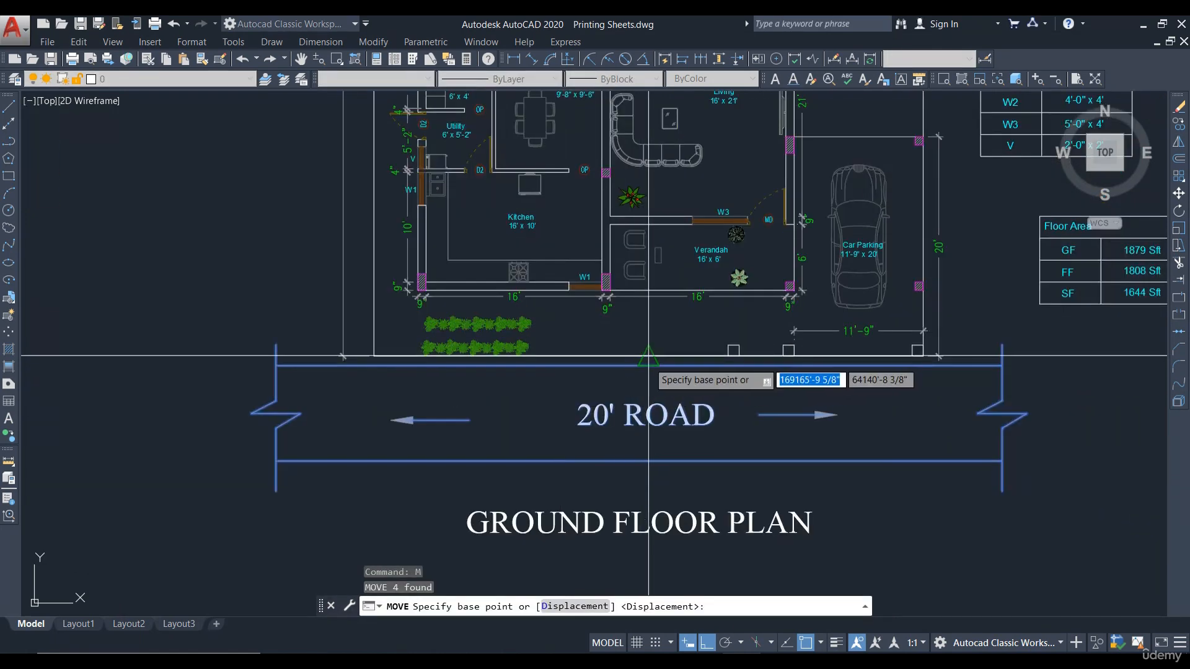
pyautogui.click(850, 477)
pyautogui.scroll(-2, 807, 482)
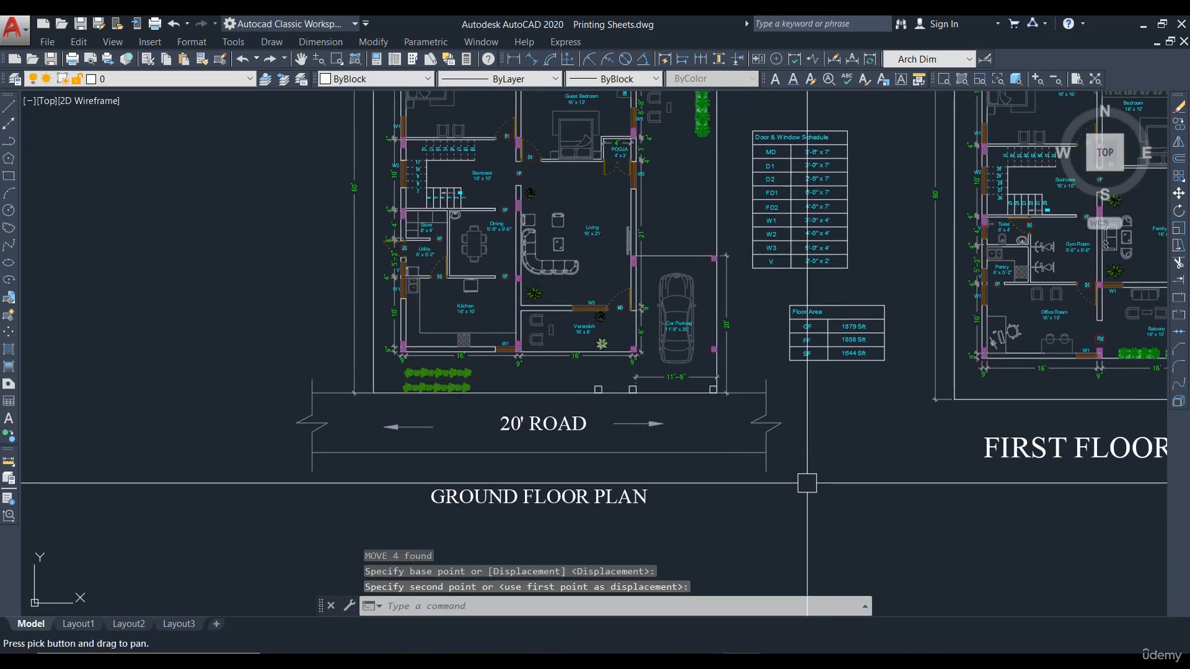
# Step: Check the road on the Layout1 sheet and reopen the road block from model space in the Block Editor
pyautogui.scroll(-2, 689, 442)
pyautogui.click(79, 624)
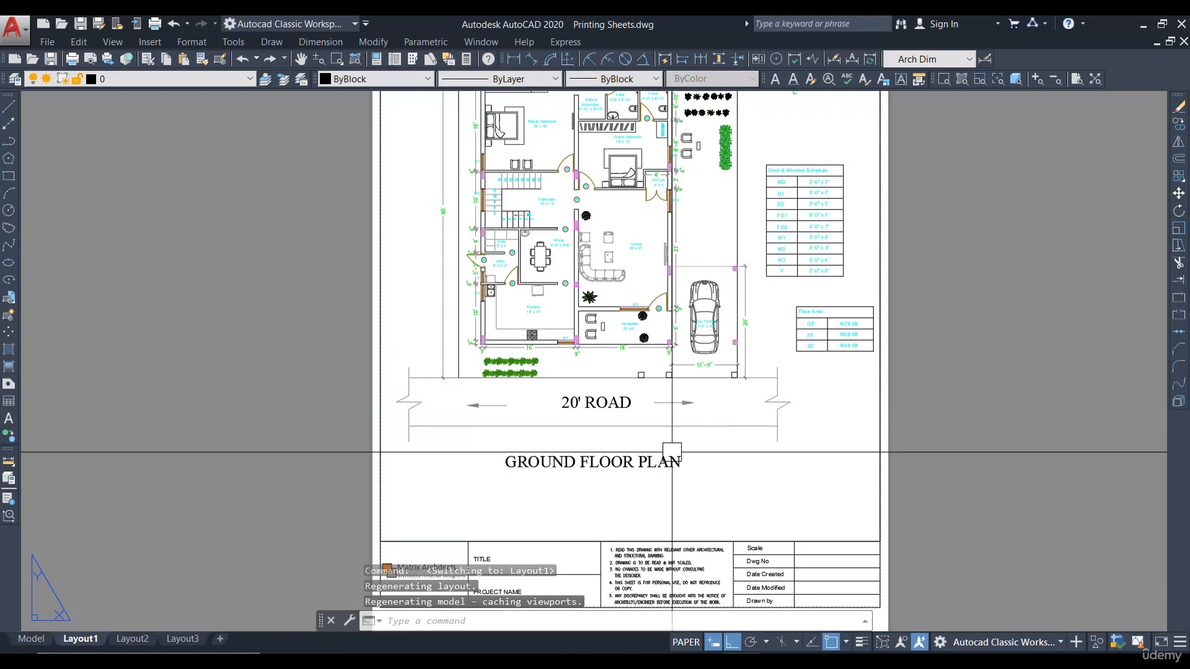
pyautogui.scroll(-2, 671, 451)
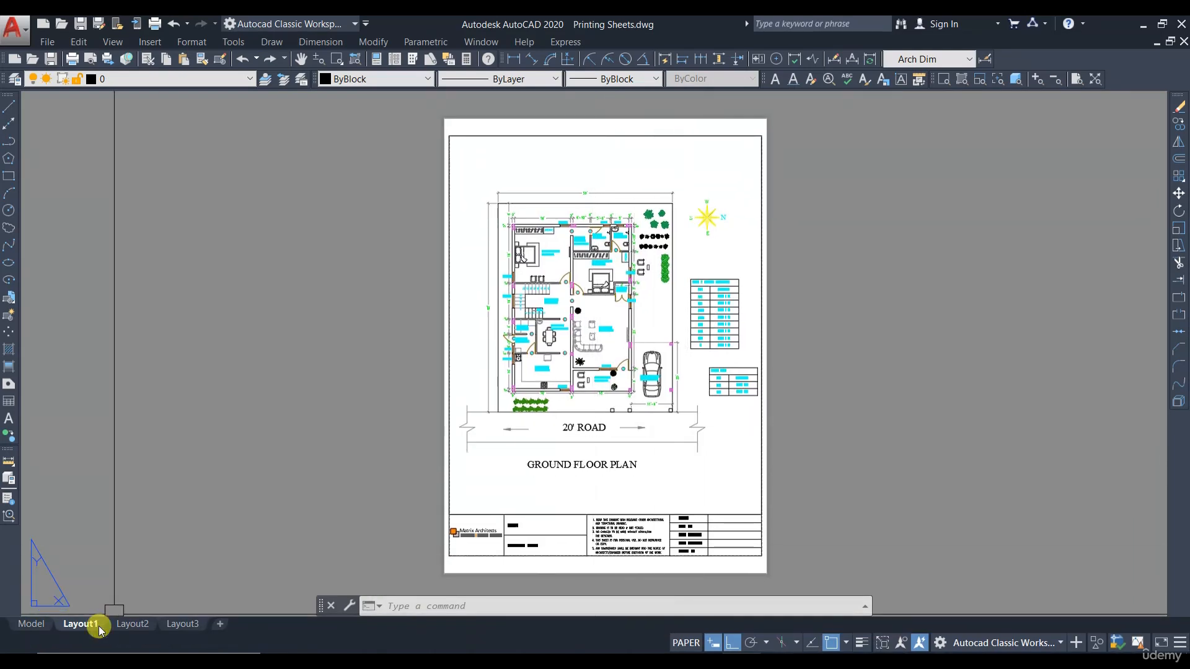
pyautogui.click(25, 624)
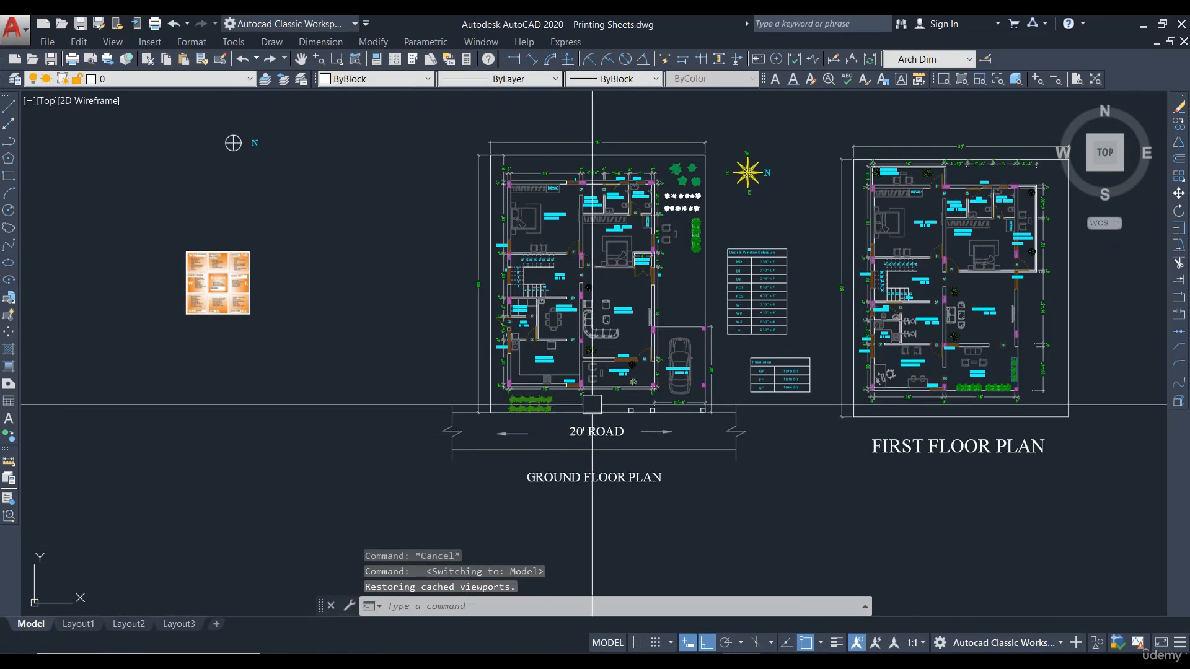
pyautogui.scroll(2, 612, 444)
pyautogui.doubleClick(585, 437)
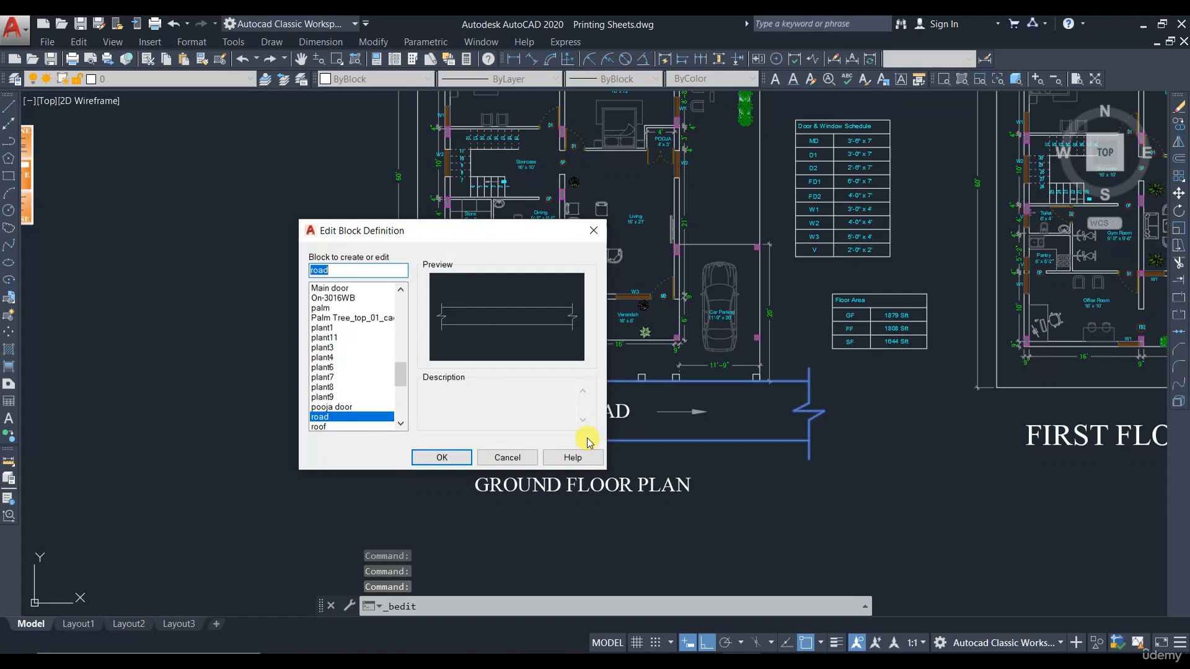
pyautogui.click(441, 458)
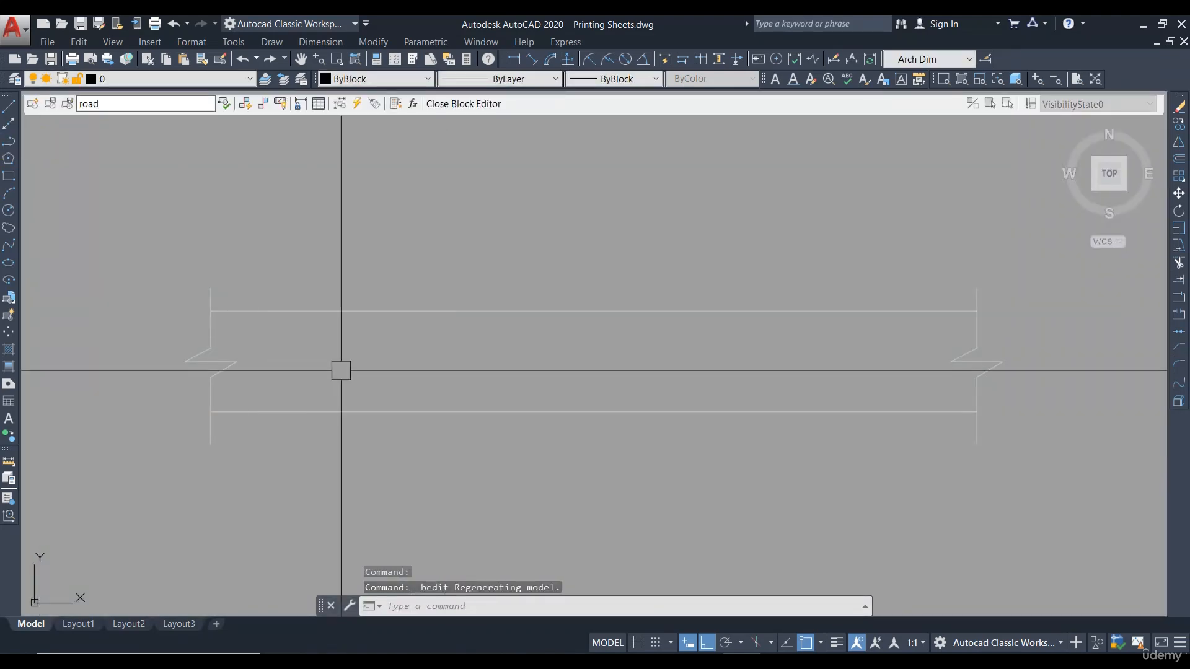
# Step: Erase the larger right break line and copy the smaller left one to the right end of the road lines
pyautogui.write('e')
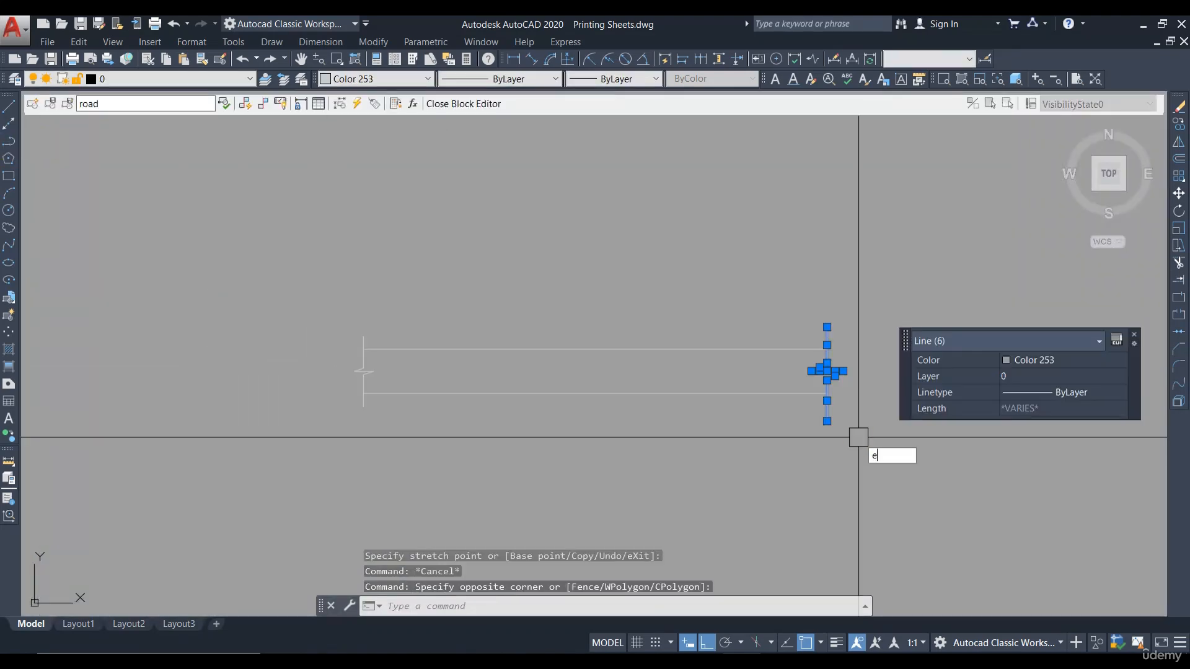
pyautogui.press('Return')
pyautogui.click(326, 313)
pyautogui.click(428, 468)
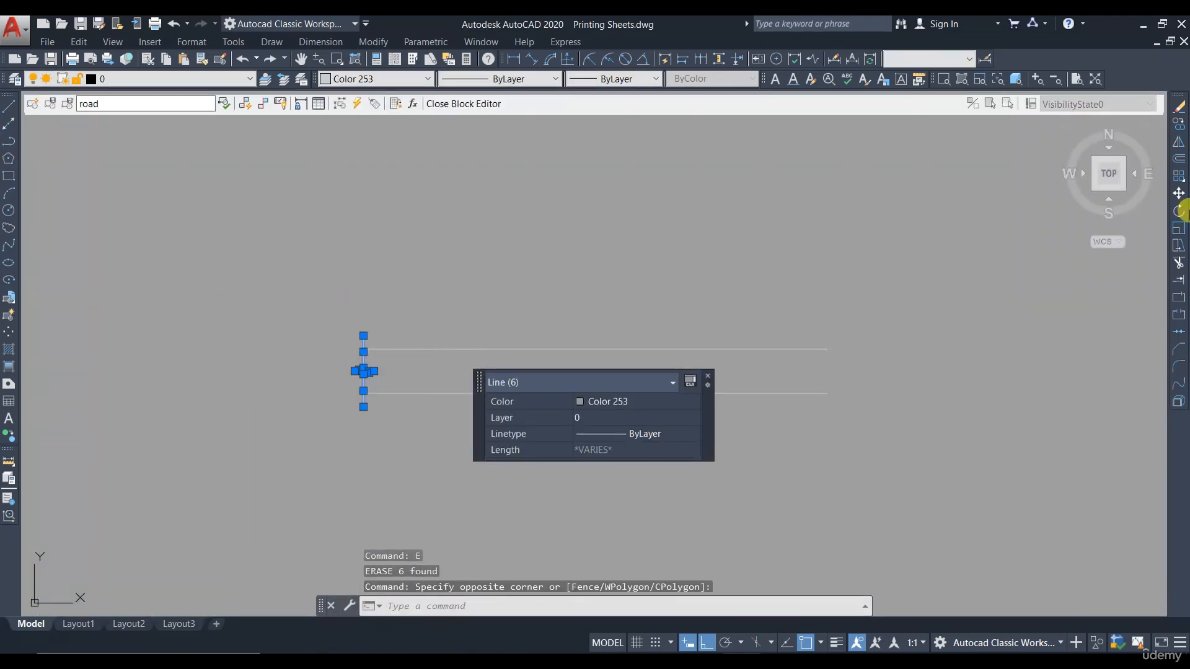
pyautogui.click(1181, 127)
pyautogui.click(365, 349)
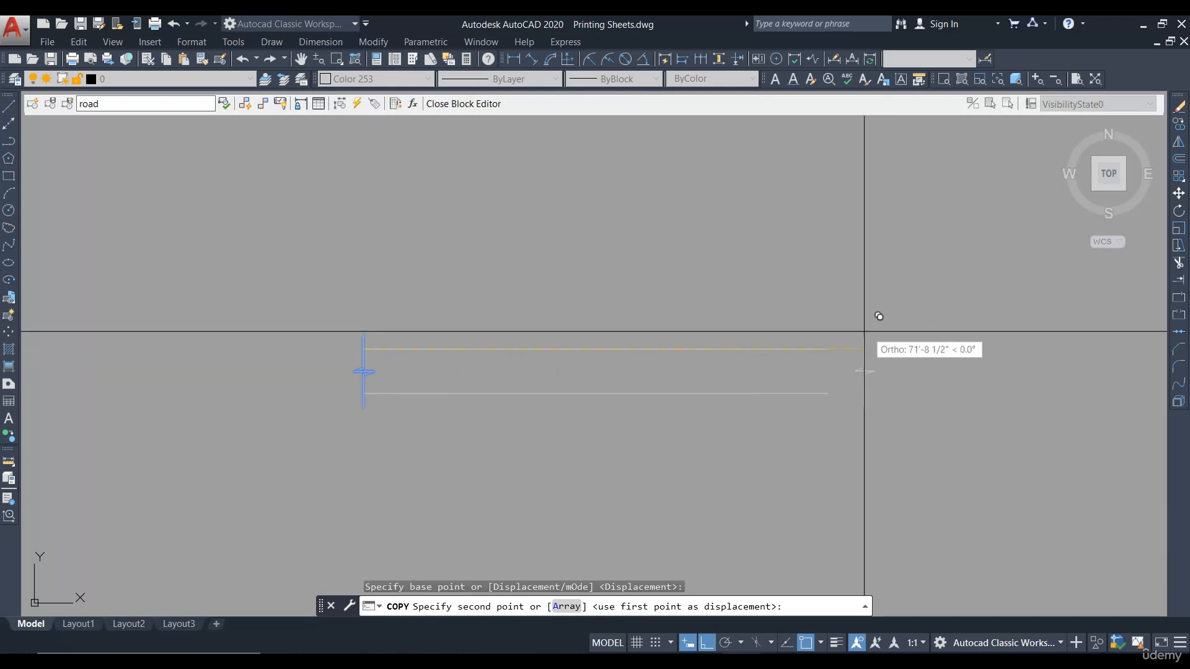
pyautogui.click(827, 349)
pyautogui.press('Escape')
pyautogui.press('Escape')
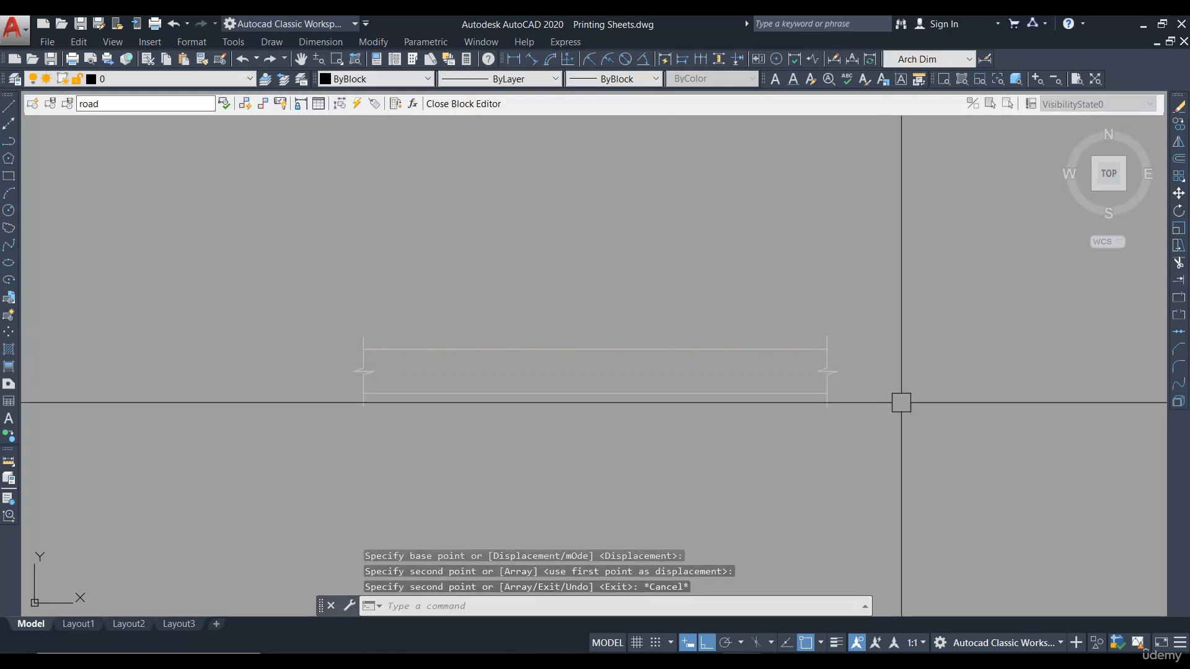
# Step: Close the Block Editor with the road changes saved and check the result on the Layout1 sheet
pyautogui.click(459, 104)
pyautogui.click(566, 311)
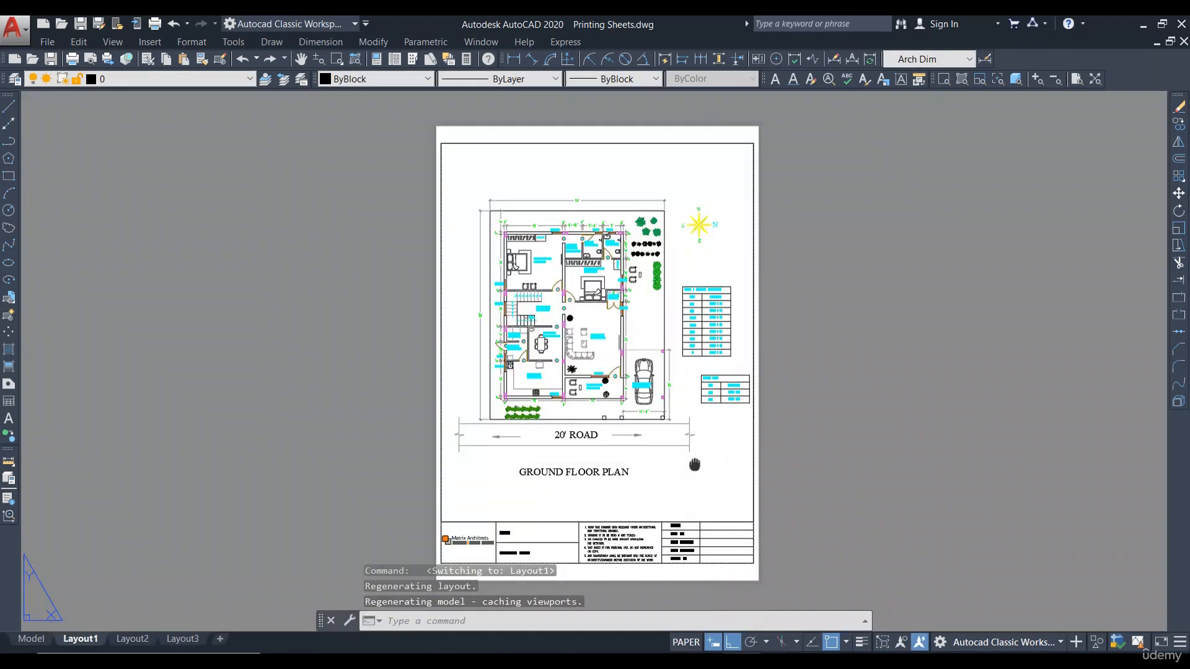
pyautogui.moveTo(696, 465); pyautogui.dragTo(671, 453, button='middle')
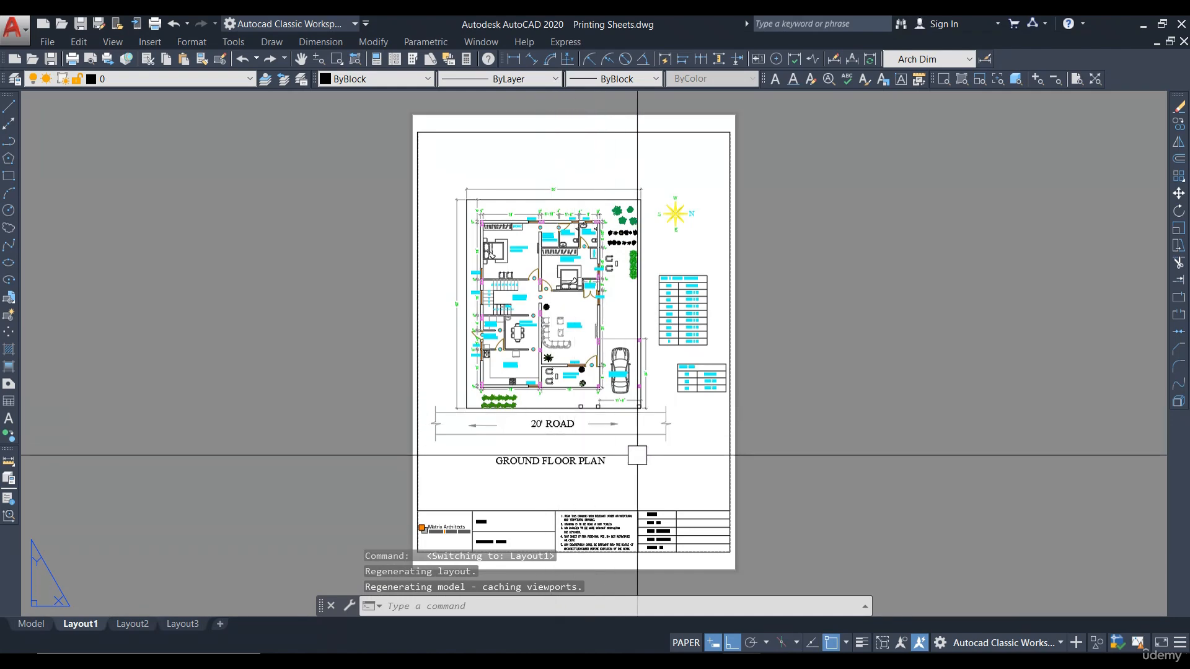
# Step: Underline the GROUND FLOOR PLAN title in model space and return to the paper space of Layout1
pyautogui.click(32, 624)
pyautogui.click(557, 471)
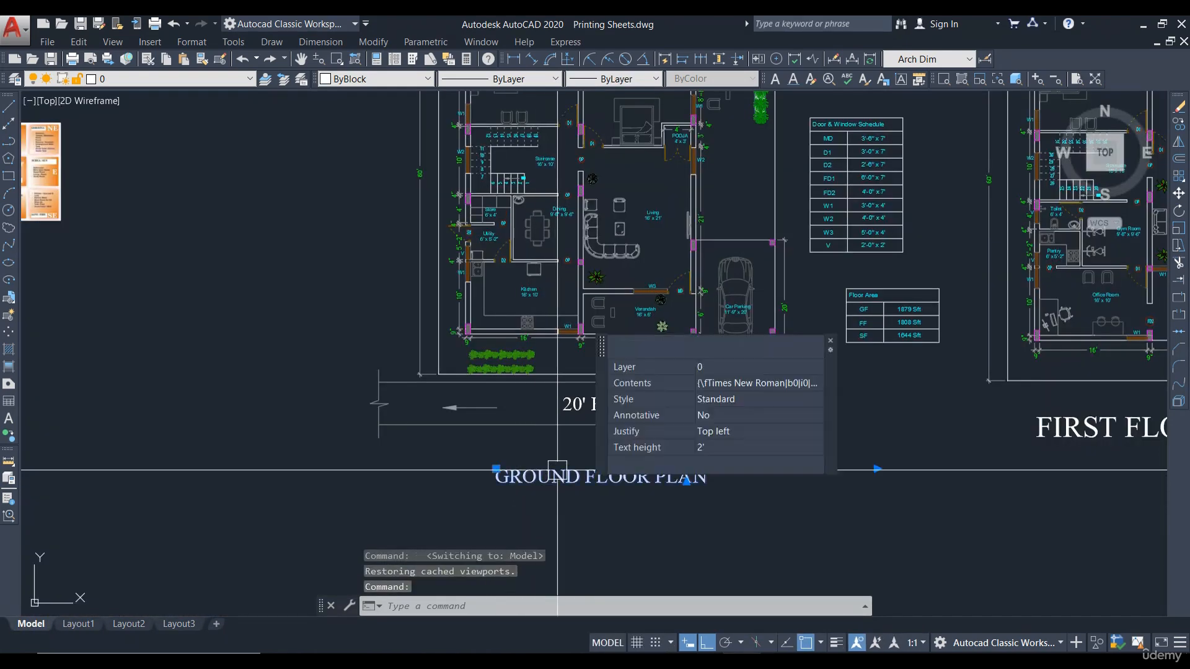
pyautogui.click(79, 624)
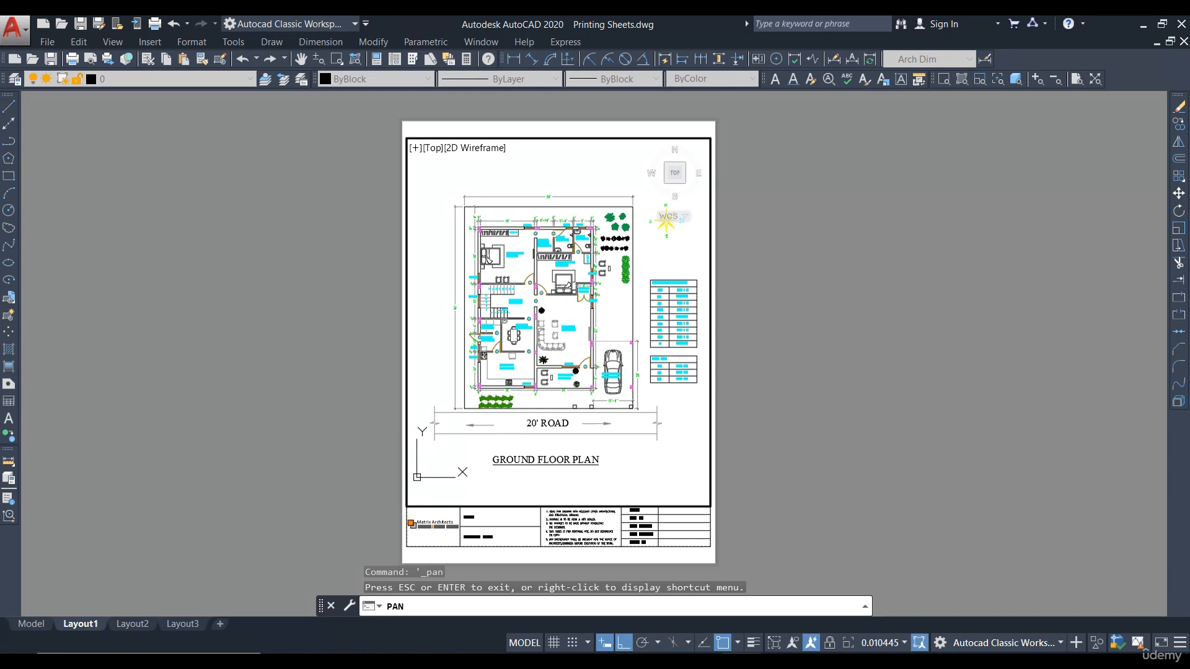
pyautogui.press('Escape')
pyautogui.doubleClick(815, 306)
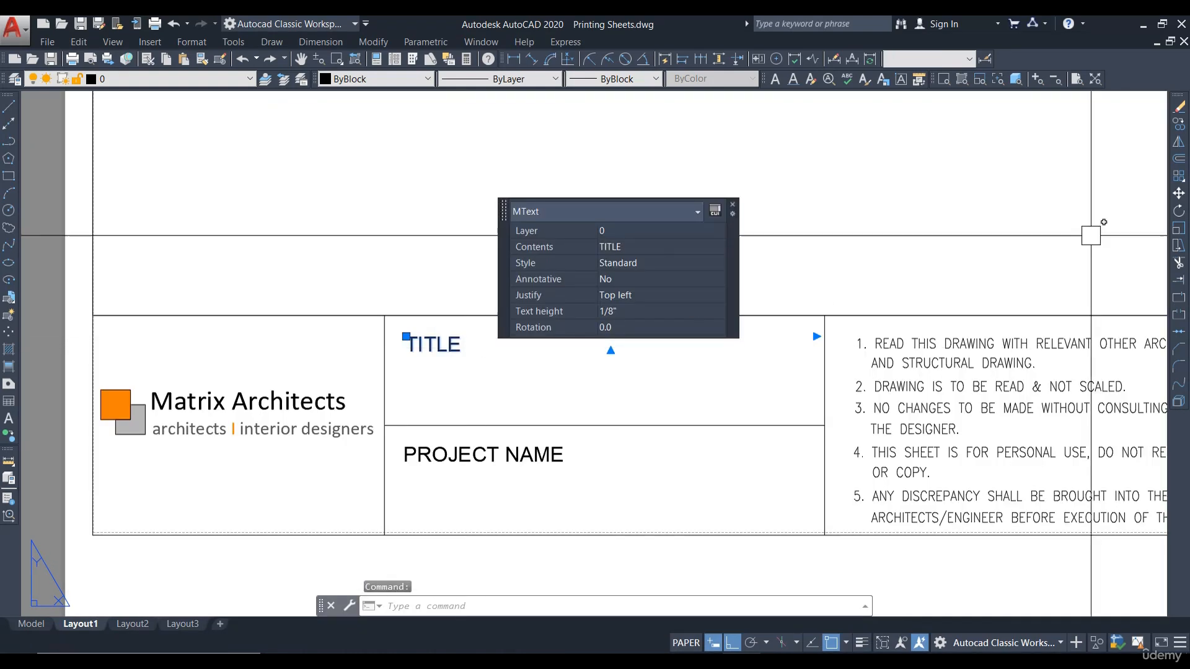
# Step: Copy the TITLE text straight down within its title block cell
pyautogui.click(1179, 124)
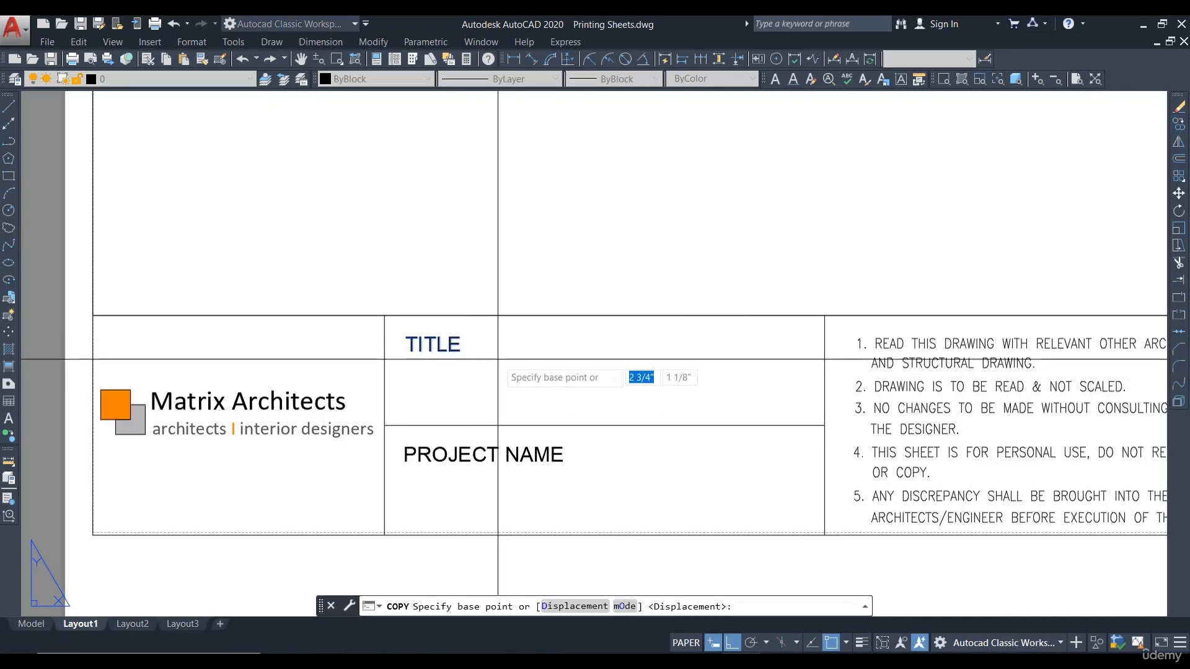
pyautogui.click(513, 375)
pyautogui.click(539, 432)
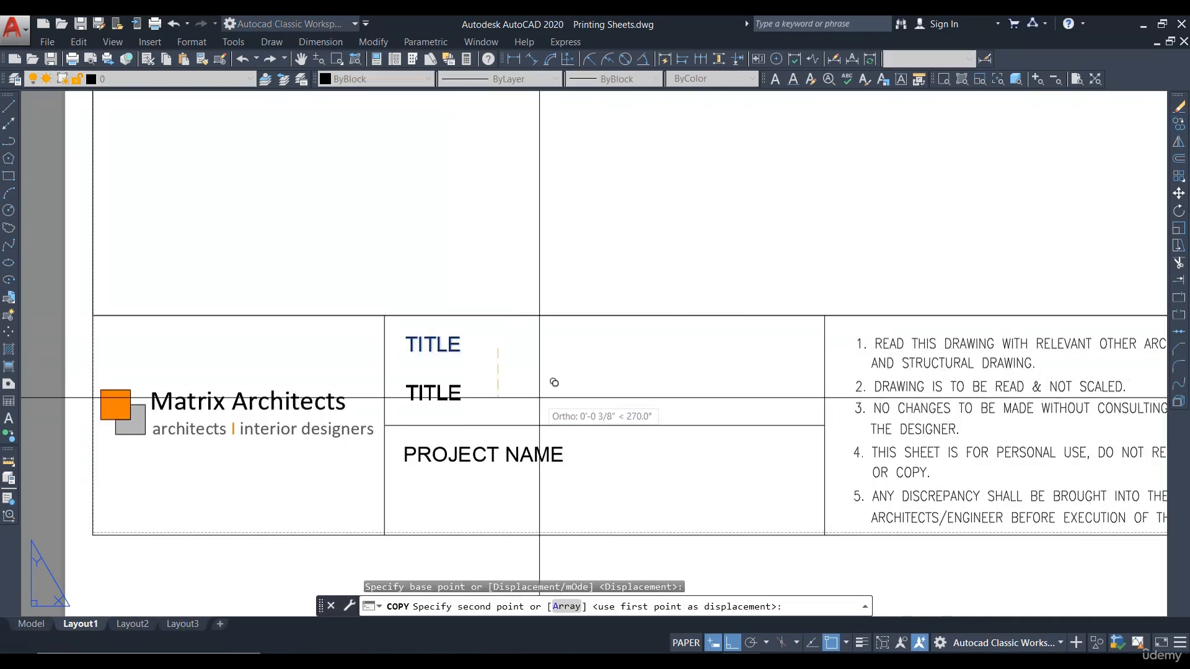
pyautogui.press('Escape')
# Step: Change the copied title text to GROUD FLOOR PLAN
pyautogui.doubleClick(418, 400)
pyautogui.write('G')
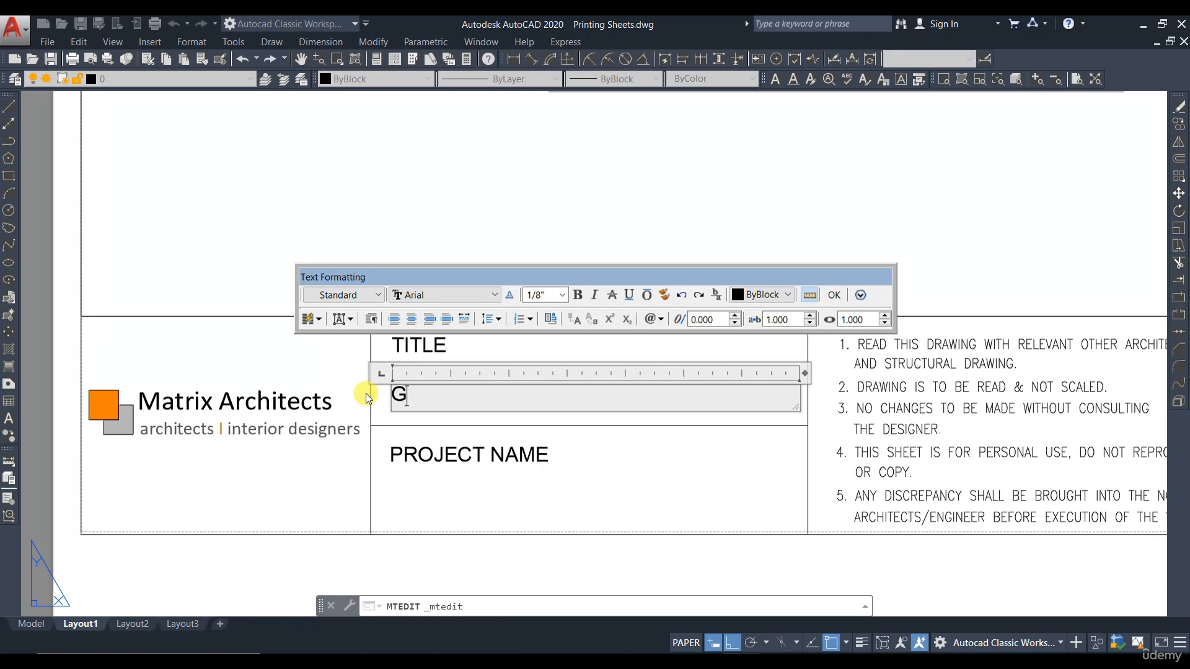
pyautogui.write('ROUD FLOO')
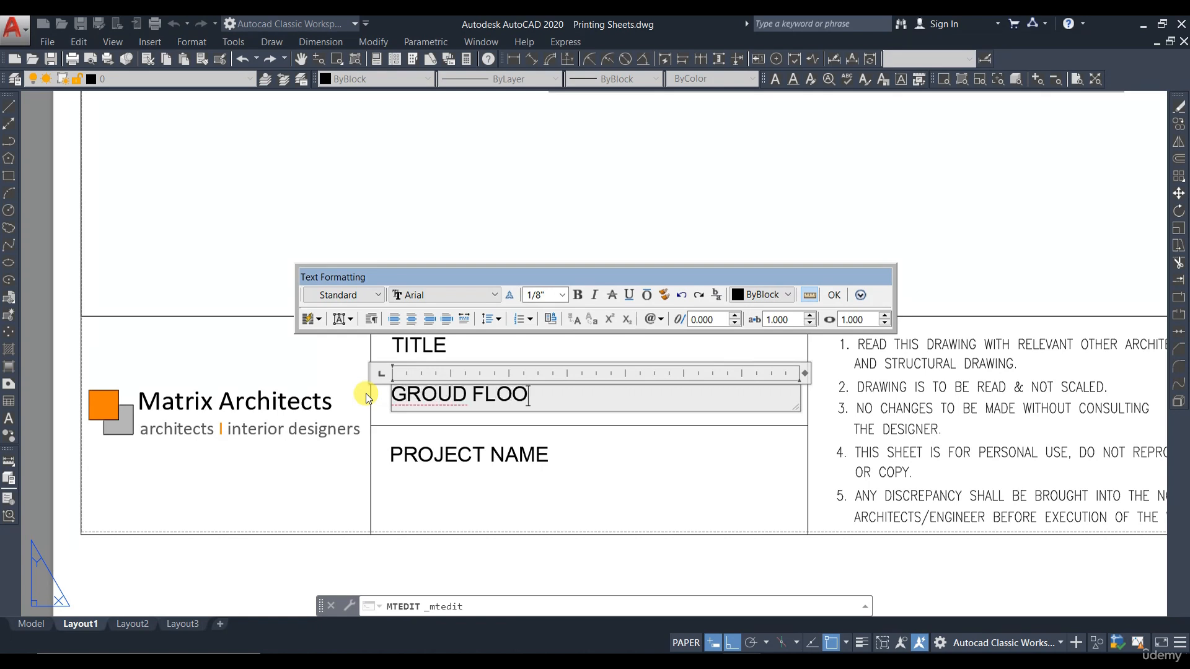
pyautogui.write('R PLAN')
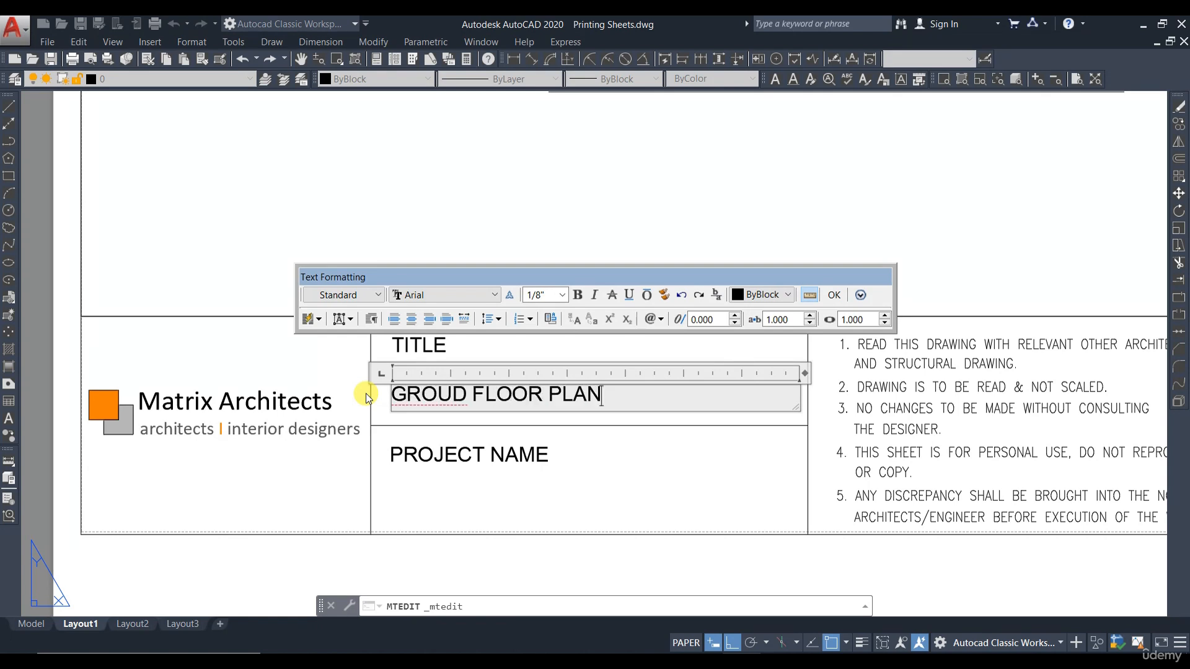
pyautogui.click(834, 295)
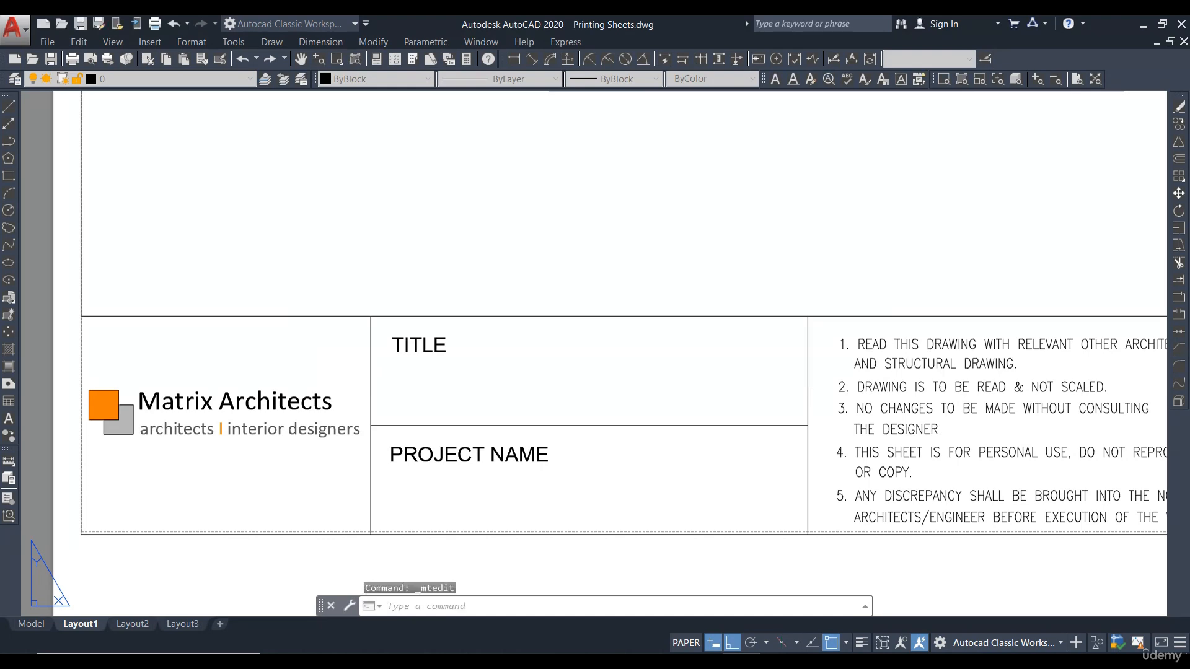
# Step: Copy the drawing title into the PROJECT NAME cell and replace it with PROSPOSED RESIDENTIAL BUILDING FOR and the client's name
pyautogui.scroll(-2, 659, 348)
pyautogui.scroll(2, 577, 377)
pyautogui.scroll(-2, 520, 378)
pyautogui.scroll(-2, 521, 378)
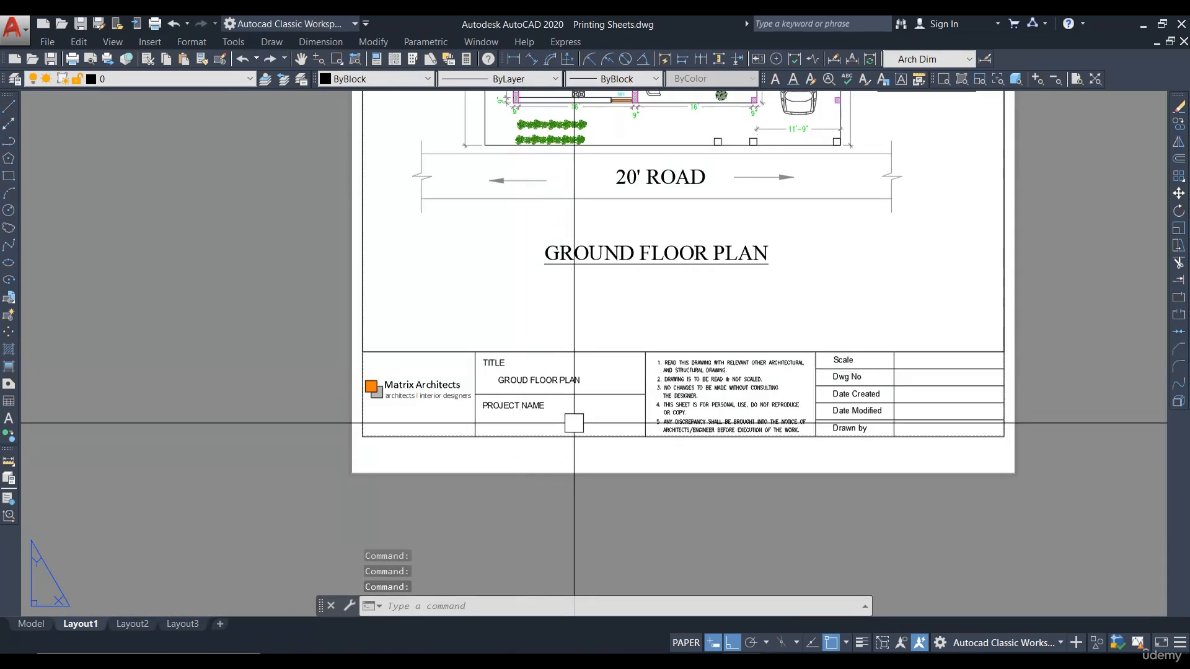
pyautogui.scroll(2, 523, 396)
pyautogui.click(523, 359)
pyautogui.click(1178, 127)
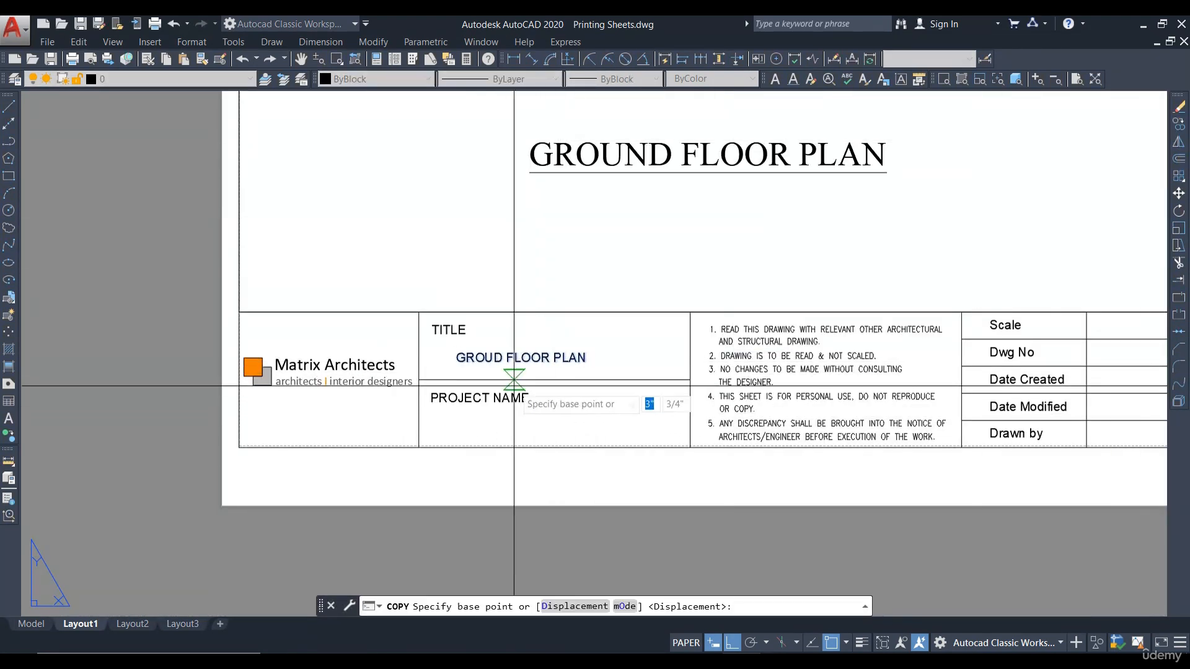
pyautogui.scroll(2, 513, 377)
pyautogui.click(508, 352)
pyautogui.click(509, 446)
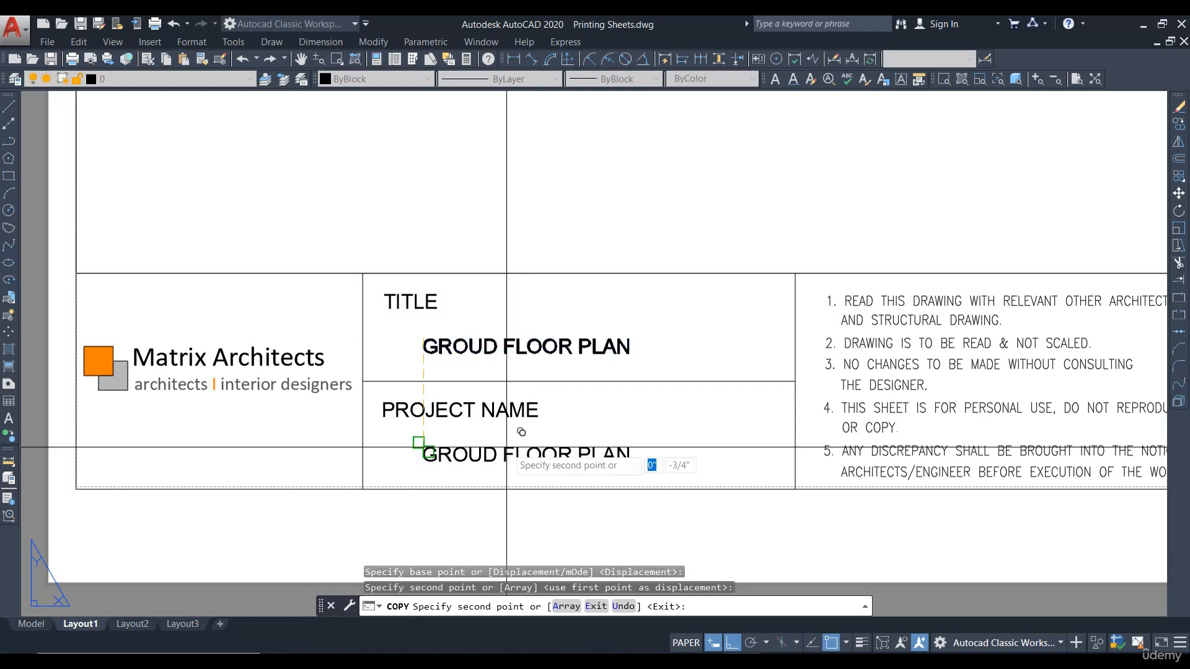
pyautogui.press('Escape')
pyautogui.doubleClick(499, 455)
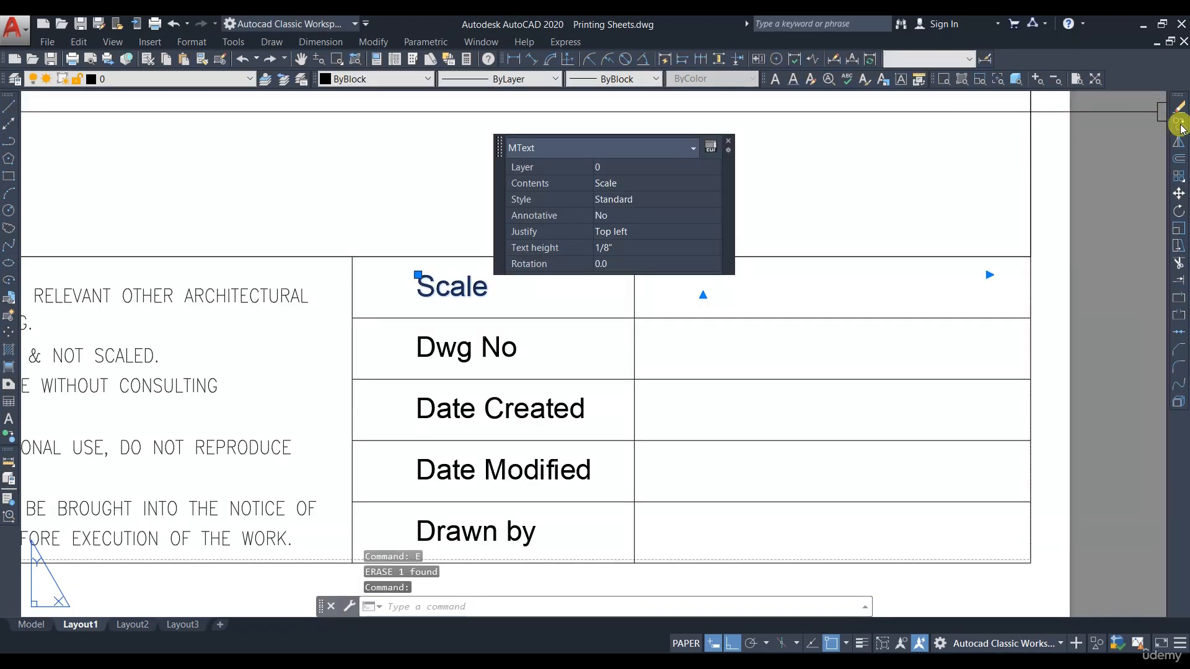
# Step: Copy the Scale label into the empty cell beside it and change the copy to NTS
pyautogui.press('Return')
pyautogui.click(433, 307)
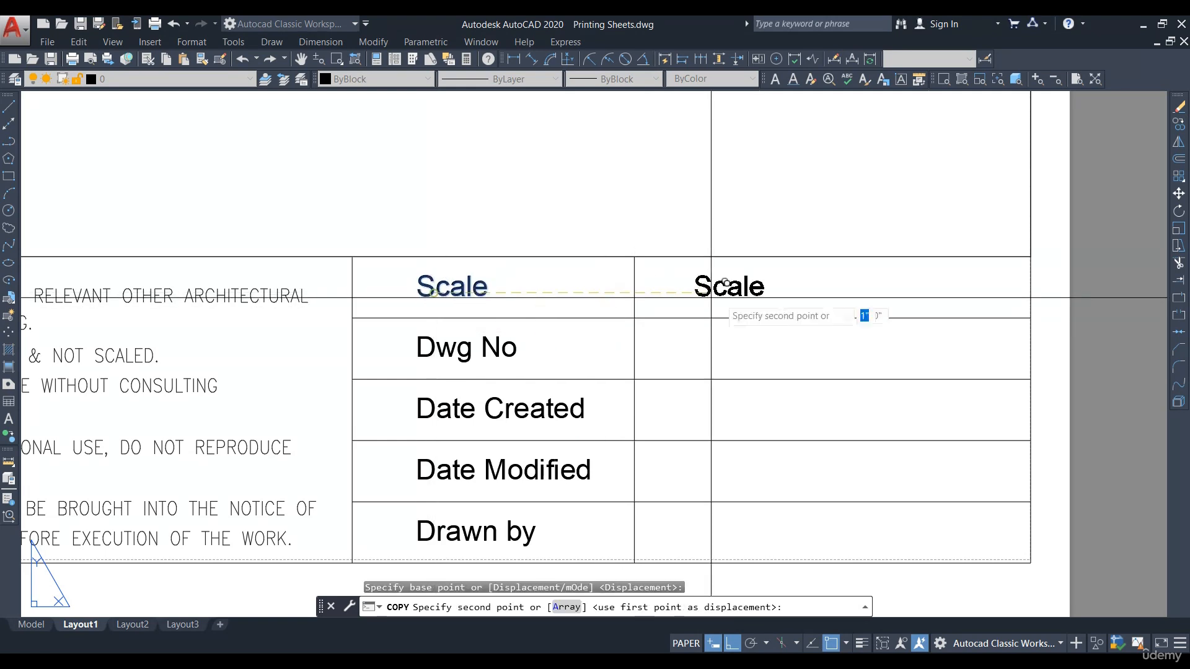
pyautogui.click(723, 307)
pyautogui.press('Return')
pyautogui.doubleClick(705, 287)
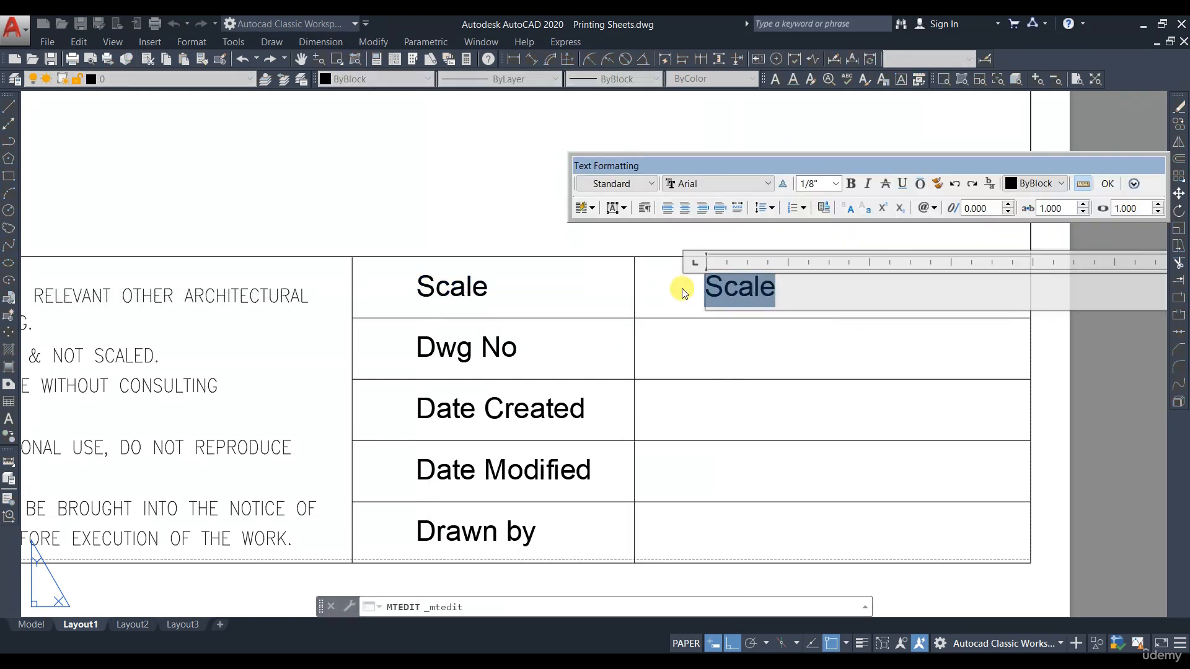
pyautogui.click(779, 400)
pyautogui.scroll(-3, 899, 409)
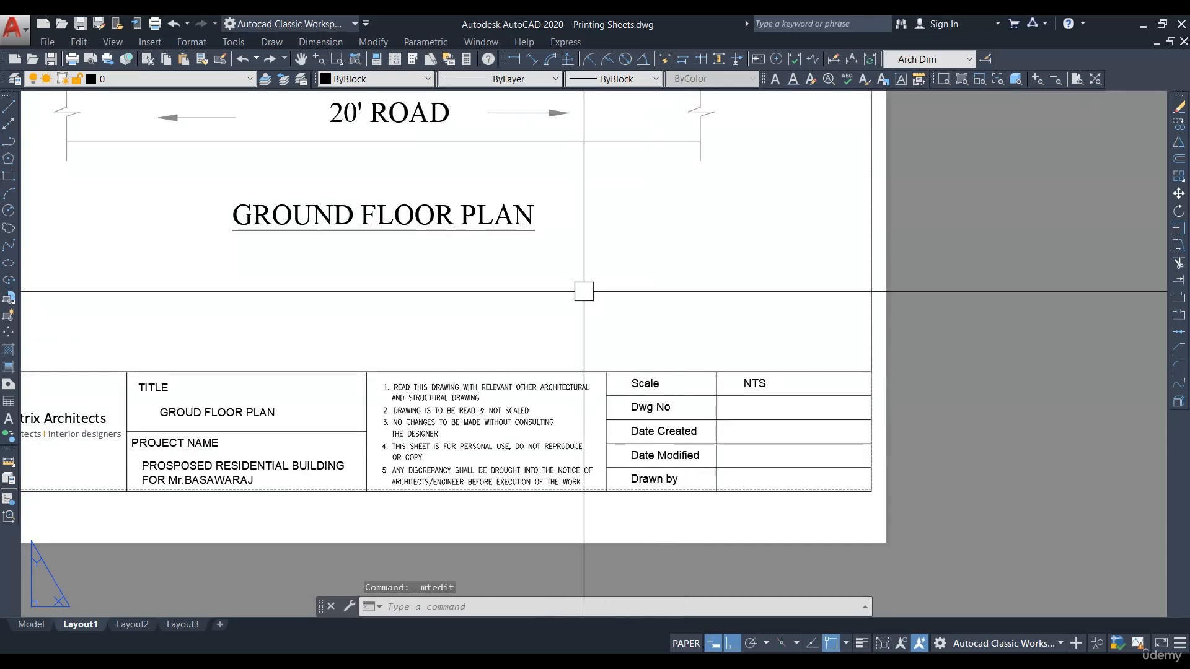
# Step: Copy the Dwg No label horizontally into the empty cell beside it
pyautogui.moveTo(583, 291); pyautogui.dragTo(637, 531, button='middle')
pyautogui.scroll(-2, 445, 244)
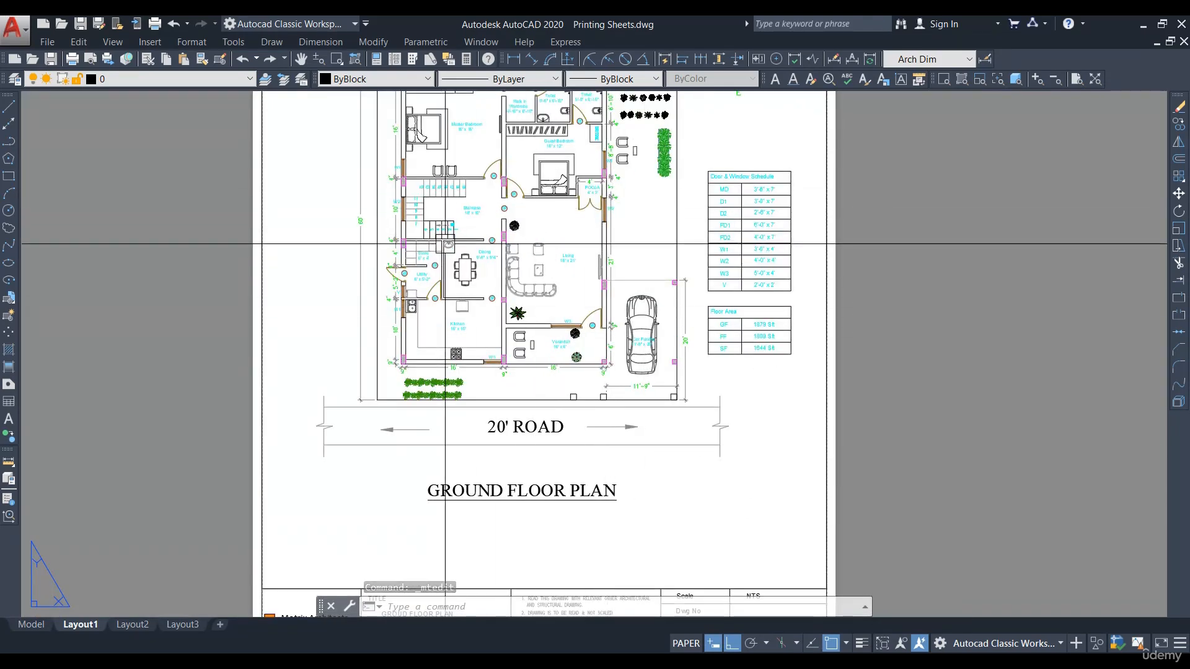
pyautogui.moveTo(617, 472); pyautogui.dragTo(582, 345, button='middle')
pyautogui.scroll(2, 719, 492)
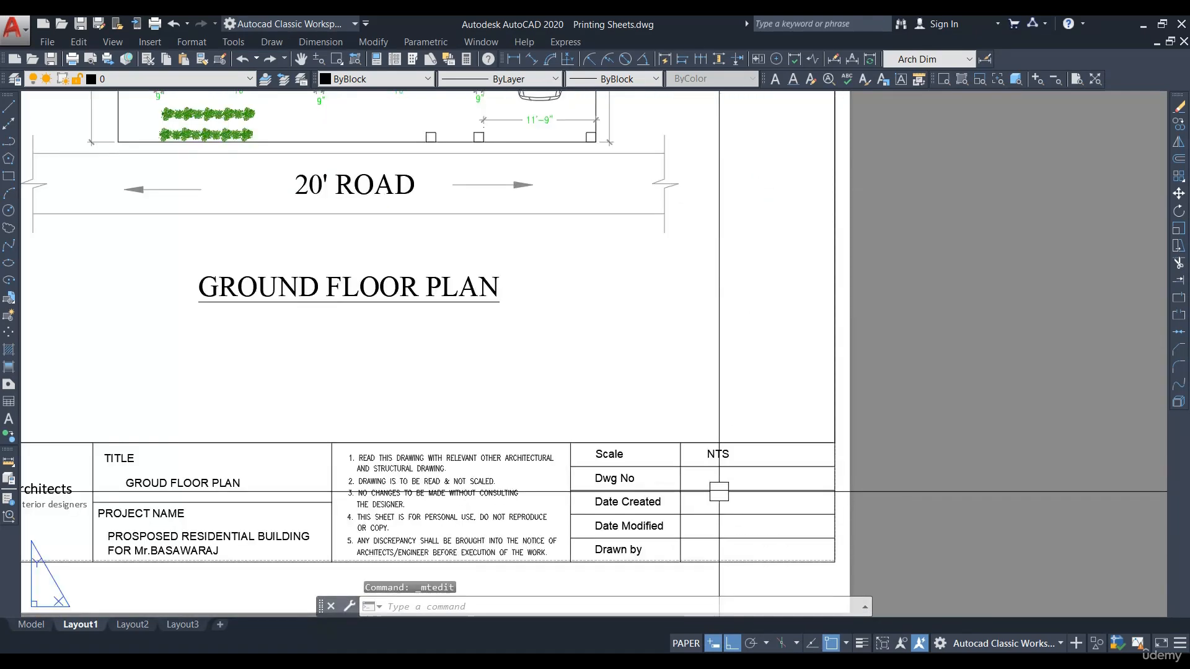
pyautogui.scroll(2, 628, 484)
pyautogui.moveTo(628, 484); pyautogui.dragTo(579, 430, button='middle')
pyautogui.click(564, 420)
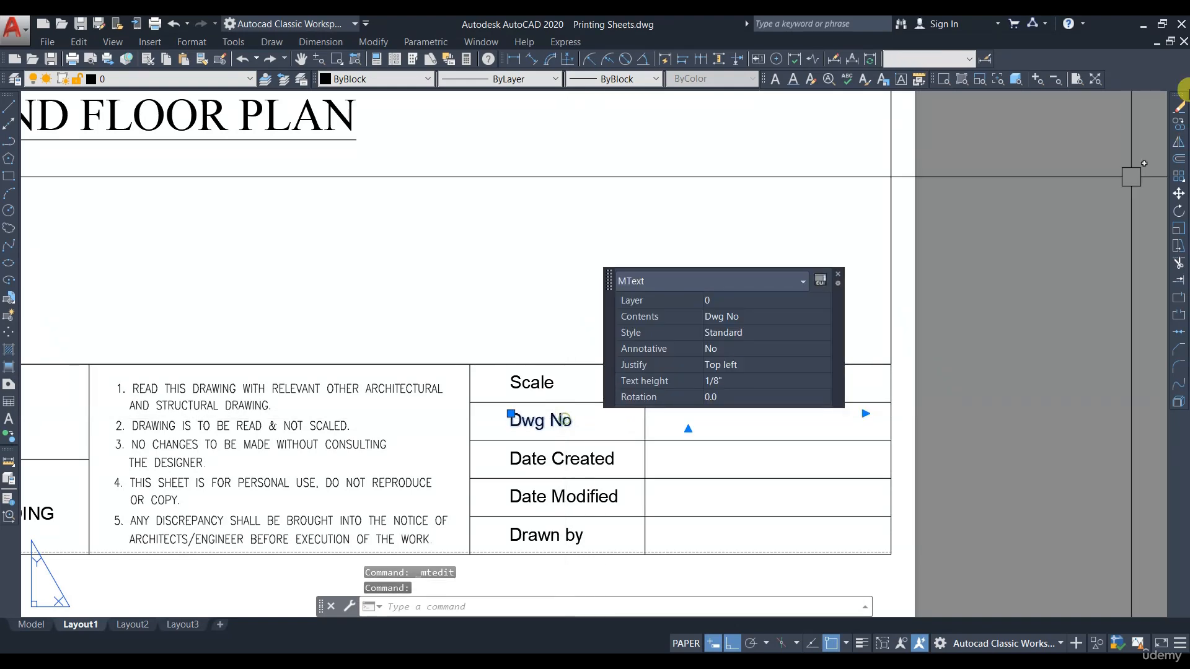
# Step: Change the copied Dwg No text to BA/AR/50x60 E/ 001
pyautogui.doubleClick(565, 419)
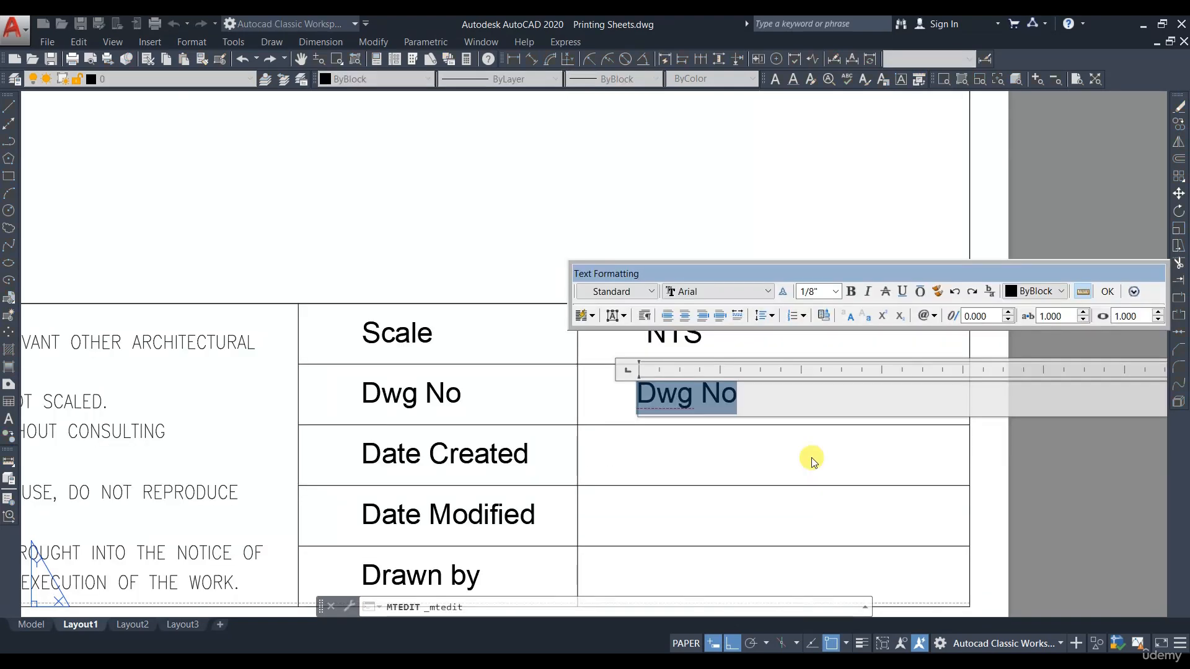
pyautogui.scroll(-4, 960, 335)
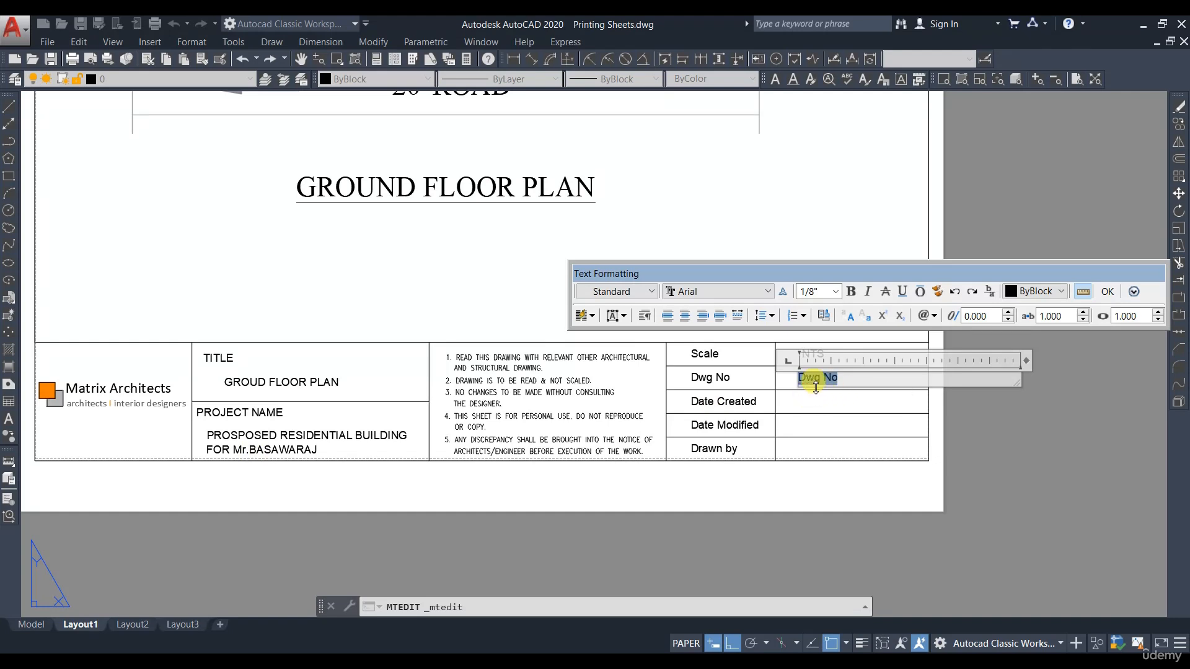
pyautogui.scroll(3, 816, 385)
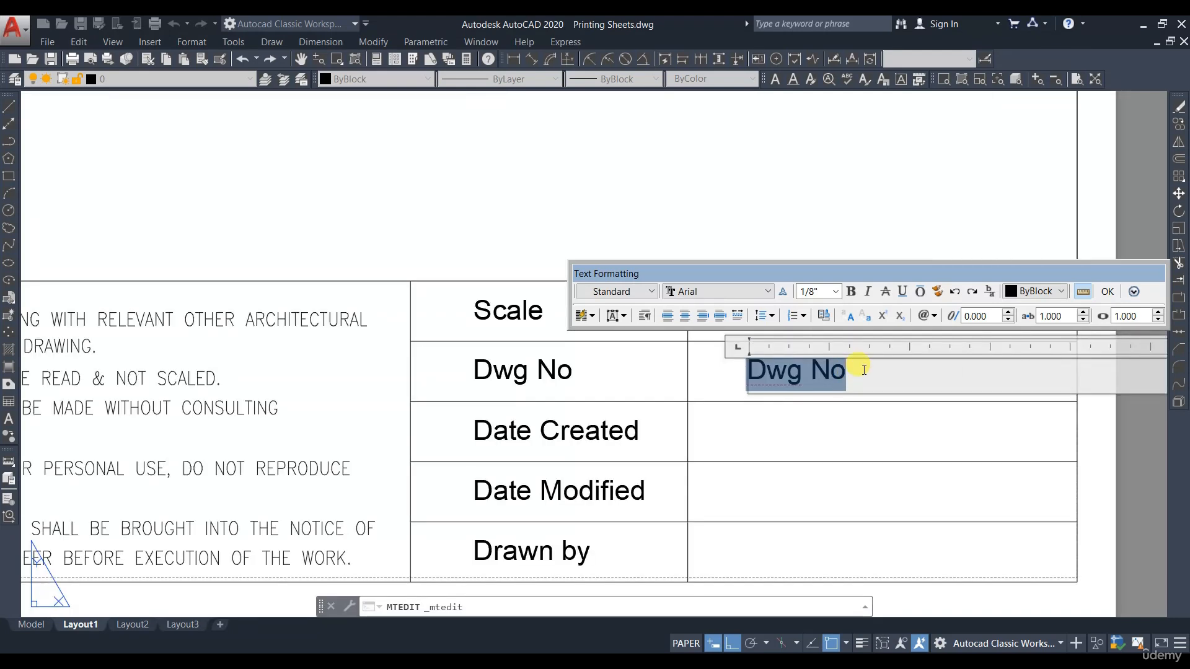
pyautogui.write('BA/AR/')
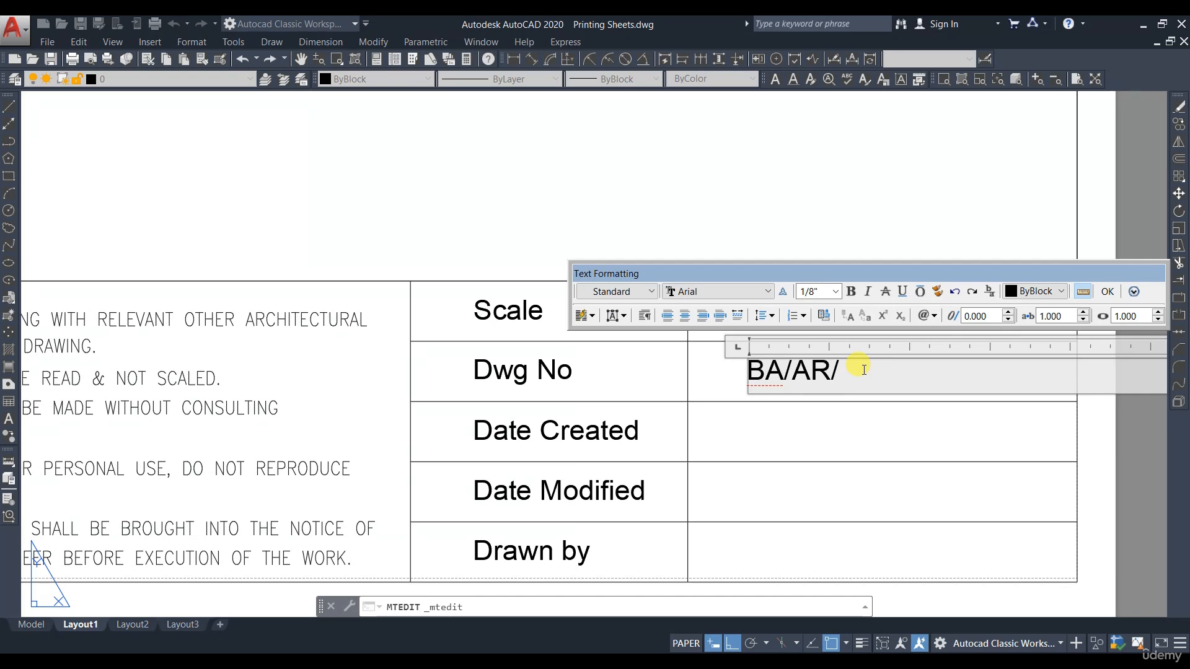
pyautogui.scroll(-6, 814, 444)
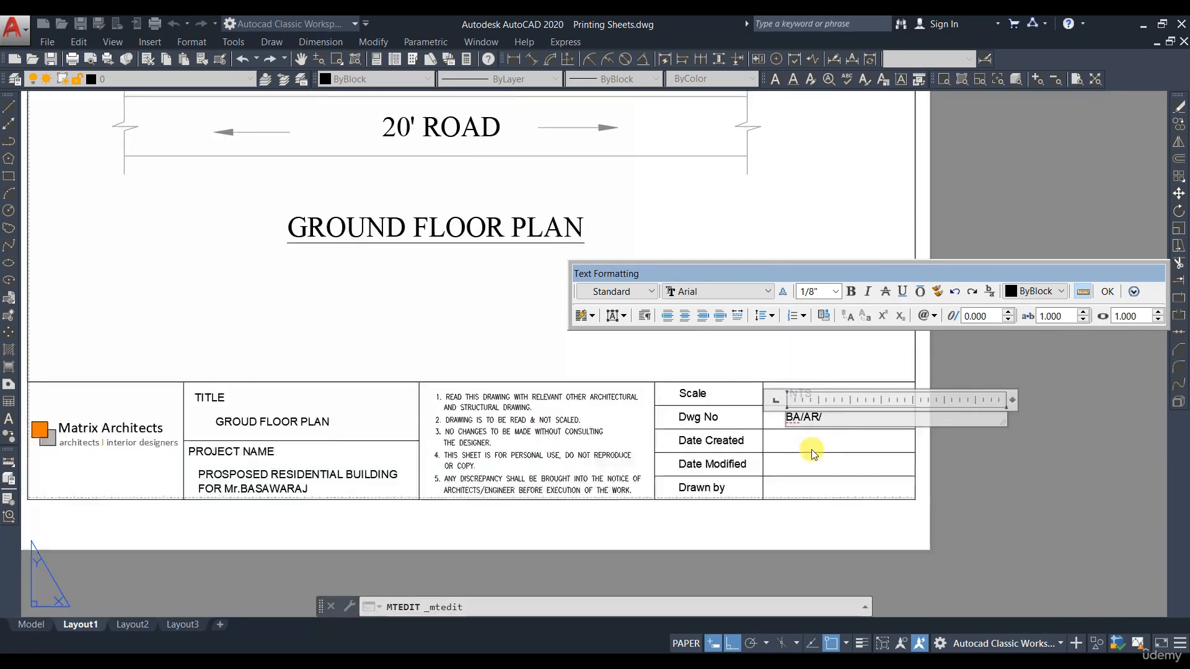
pyautogui.scroll(6, 412, 231)
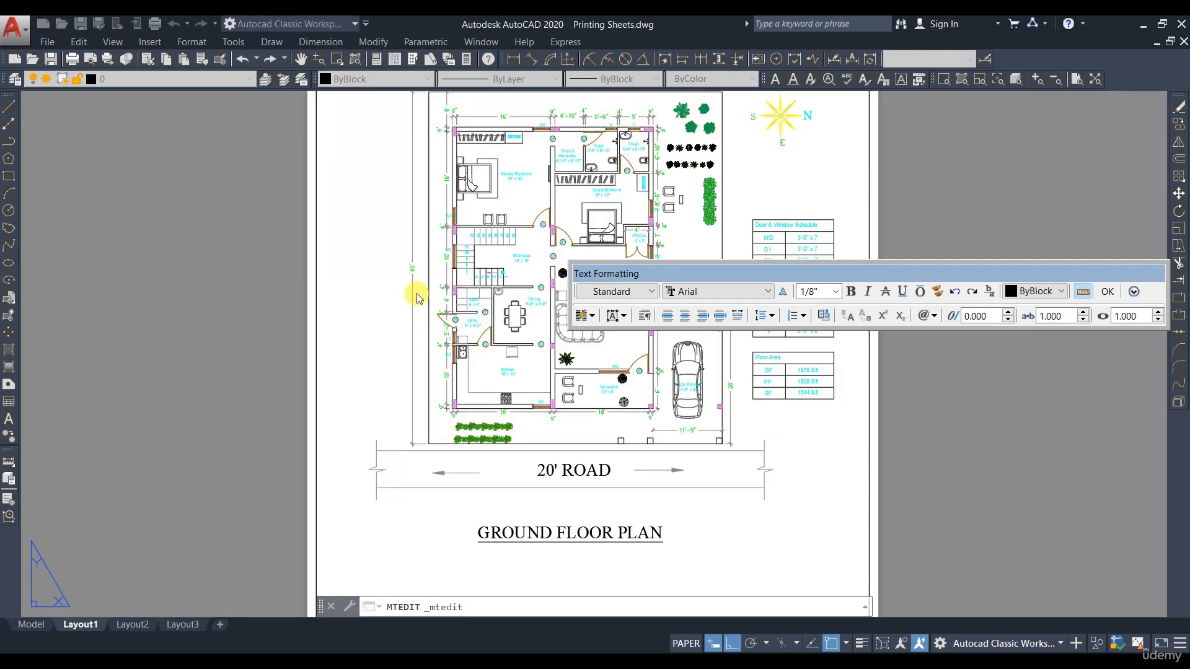
pyautogui.scroll(-5, 417, 385)
pyautogui.scroll(6, 536, 221)
pyautogui.scroll(-5, 533, 216)
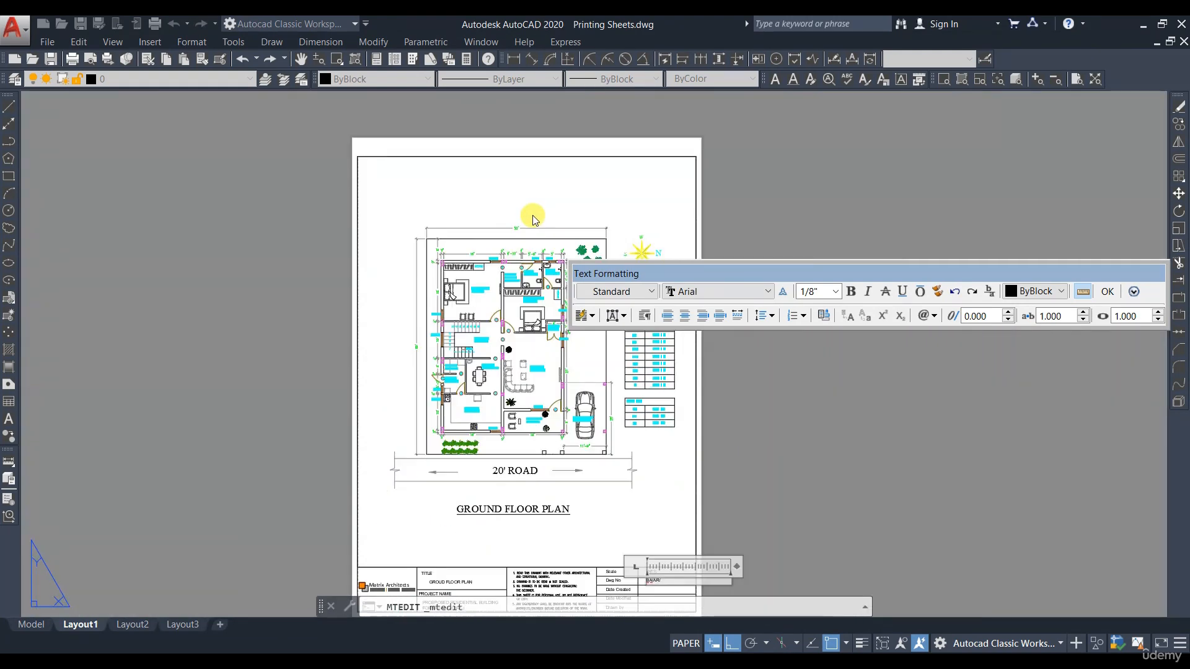
pyautogui.scroll(8, 733, 406)
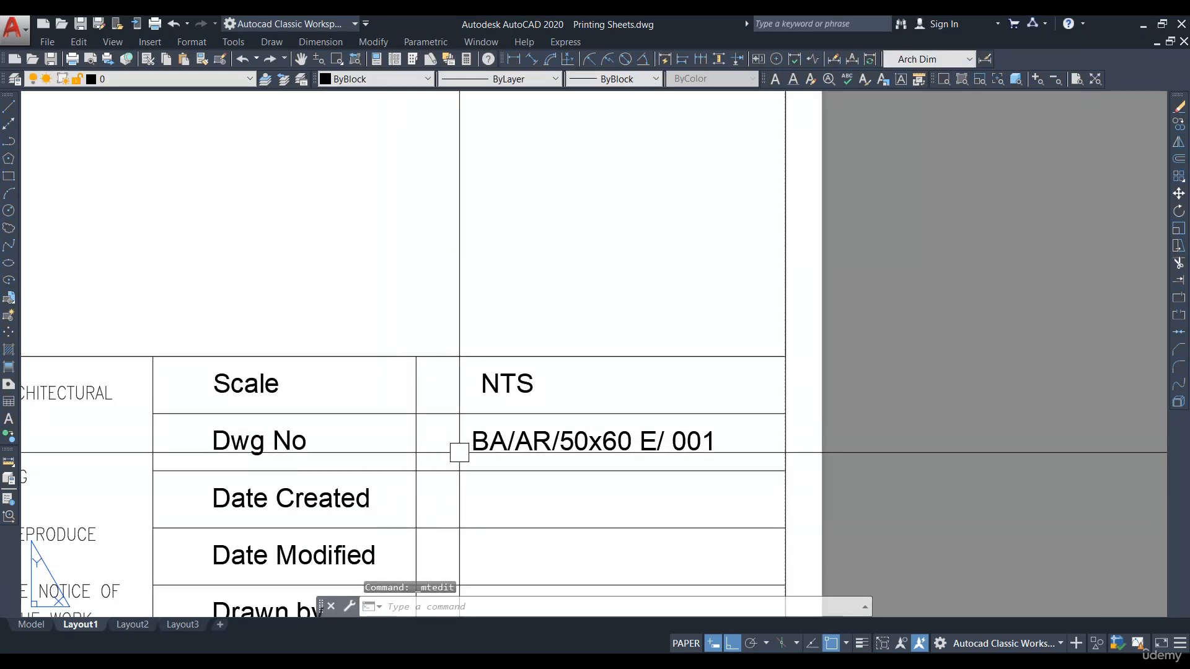
# Step: Copy the Date Created label into the cell beside it and change the copy to 10/12/2024
pyautogui.moveTo(493, 478); pyautogui.dragTo(577, 412, button='middle')
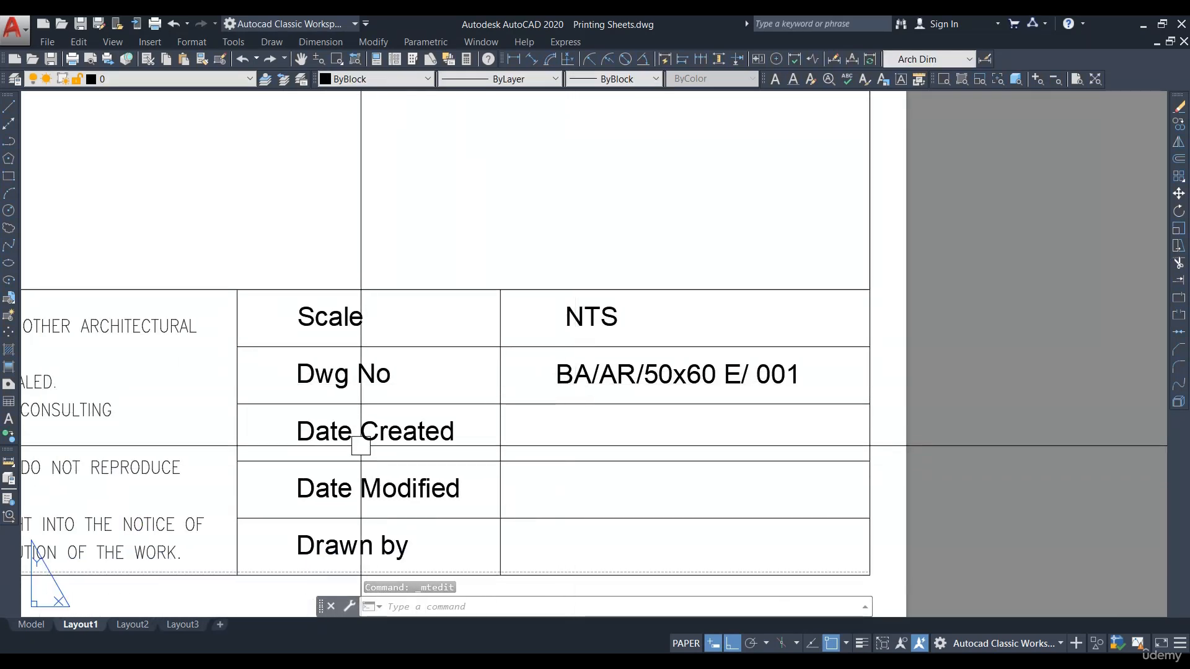
pyautogui.click(359, 434)
pyautogui.click(1177, 127)
pyautogui.click(298, 441)
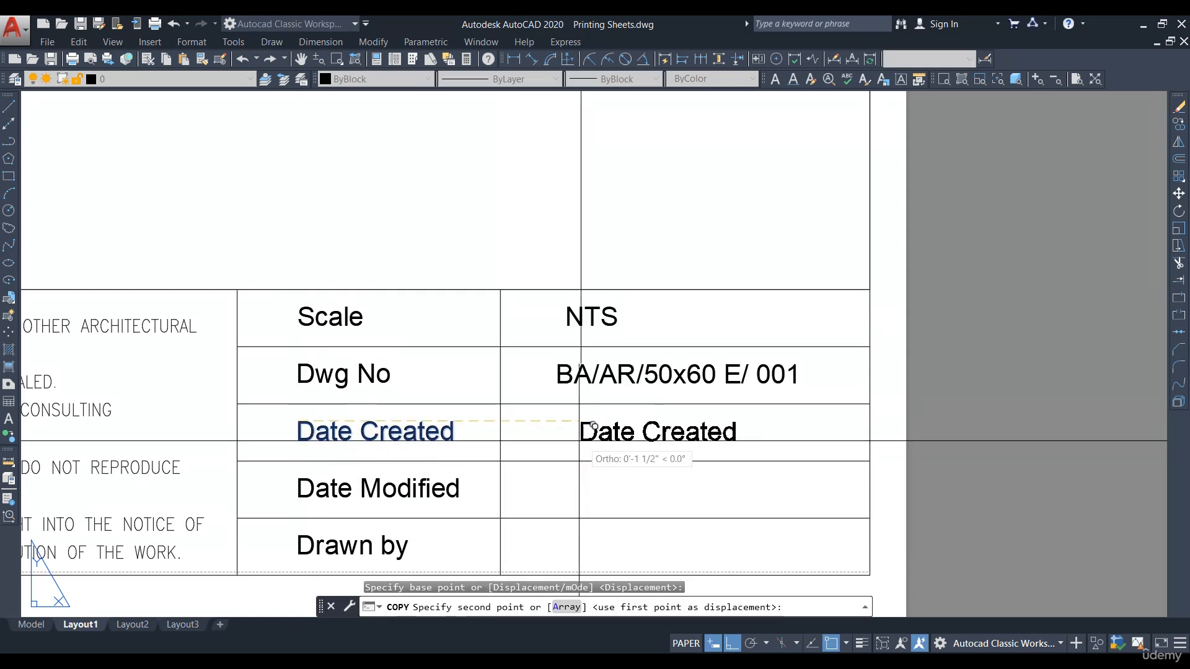
pyautogui.click(549, 441)
pyautogui.press('Escape')
pyautogui.click(565, 436)
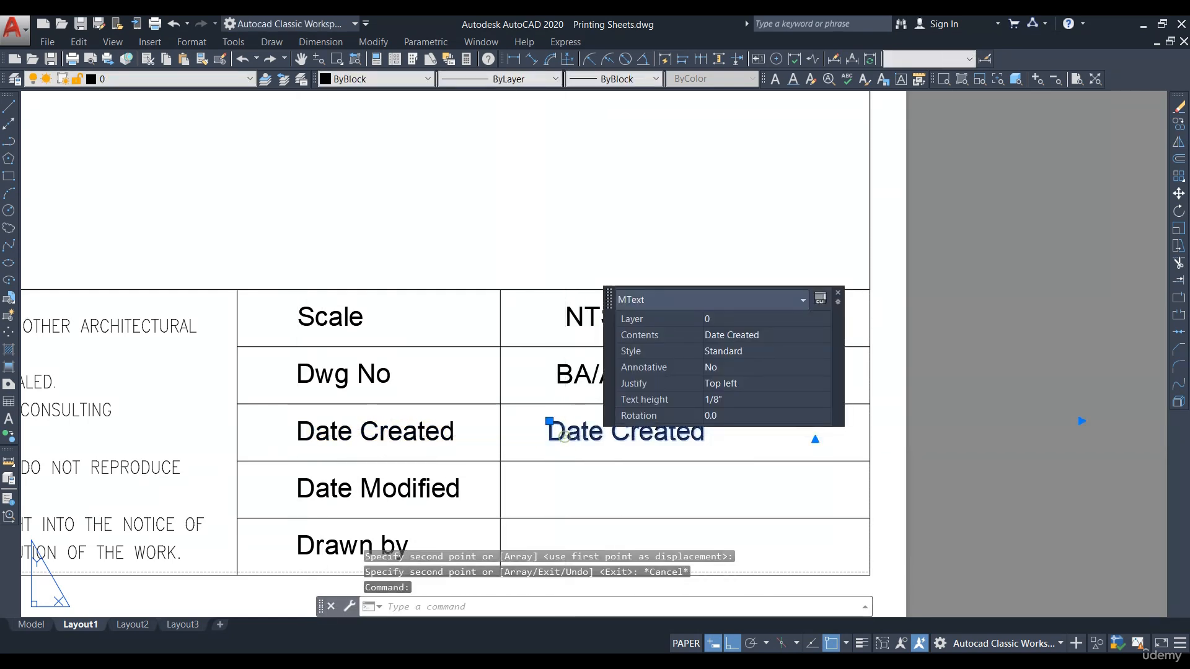
pyautogui.doubleClick(564, 433)
pyautogui.moveTo(543, 427); pyautogui.dragTo(749, 438)
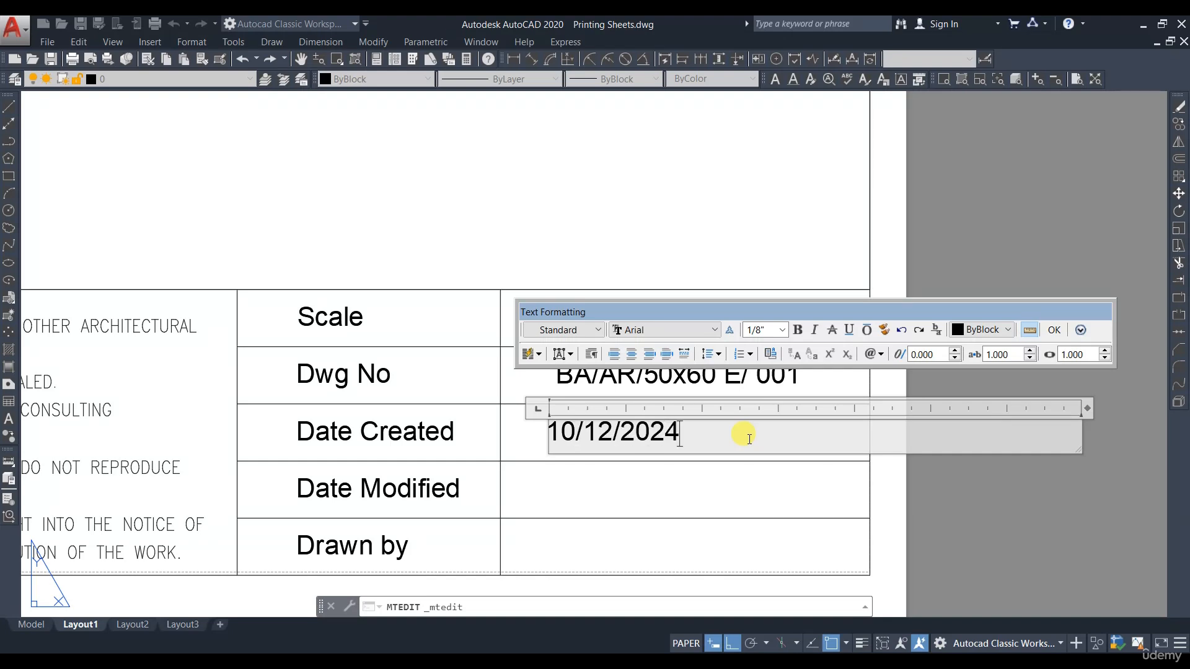
pyautogui.click(1053, 332)
pyautogui.click(656, 434)
pyautogui.click(1177, 126)
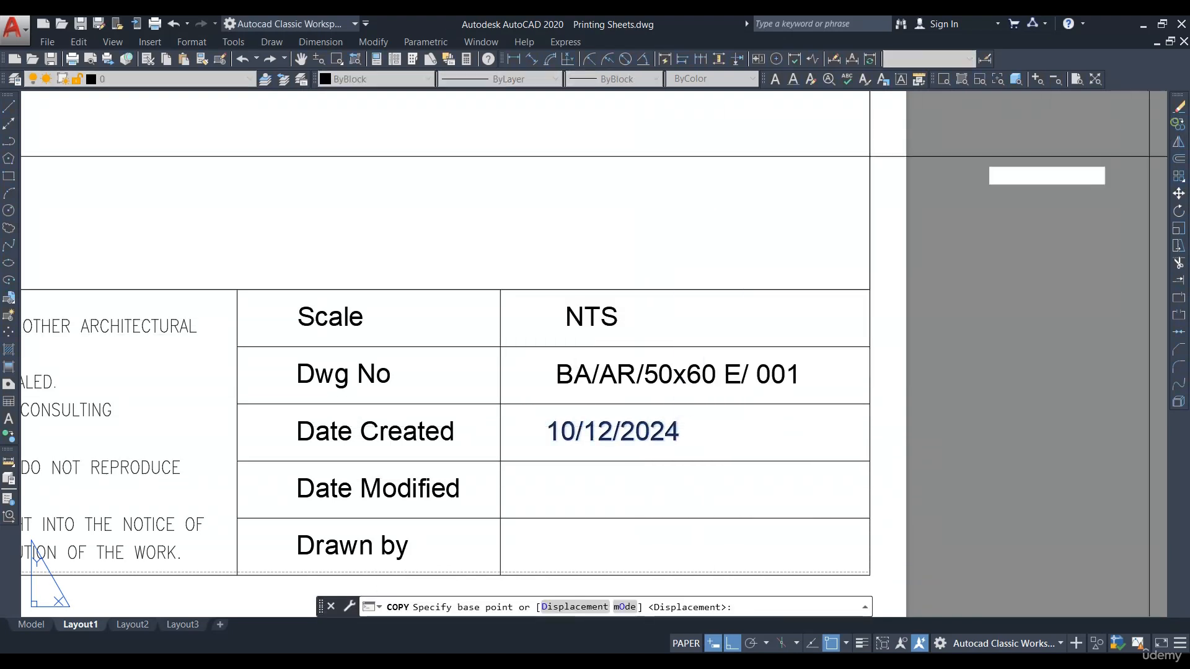
pyautogui.press('Escape')
# Step: Change the Date Modified label to Date Modified/Rev No, starting it at the cell's left edge
pyautogui.moveTo(412, 500); pyautogui.dragTo(458, 446, button='middle')
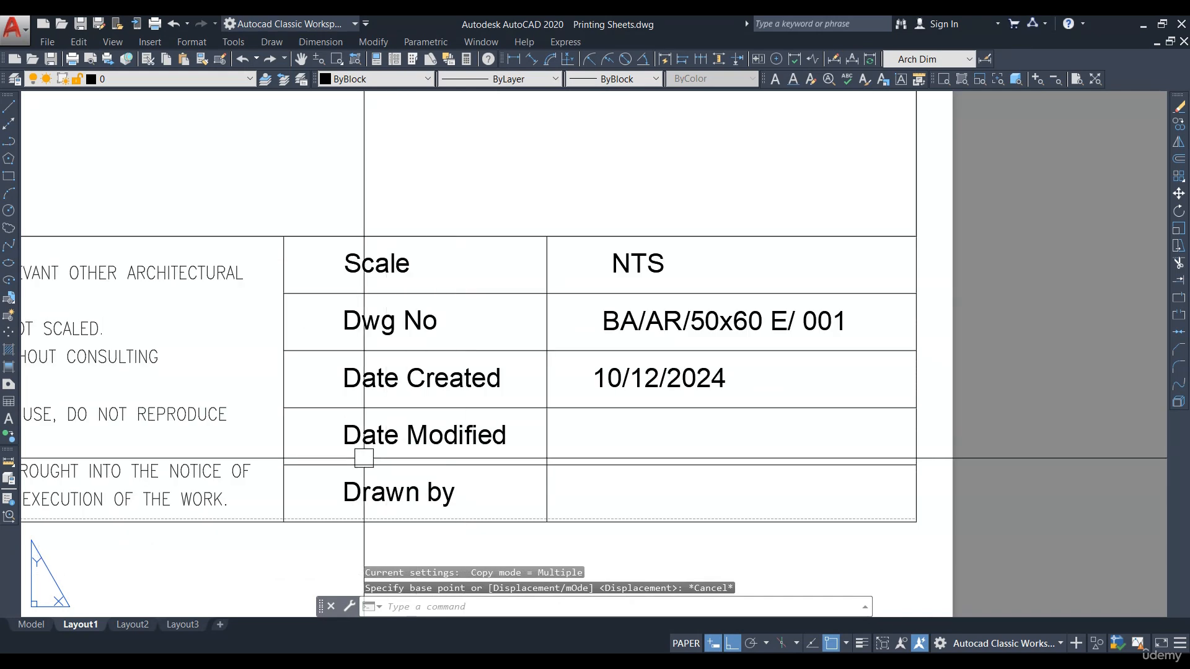
pyautogui.click(346, 434)
pyautogui.doubleClick(352, 436)
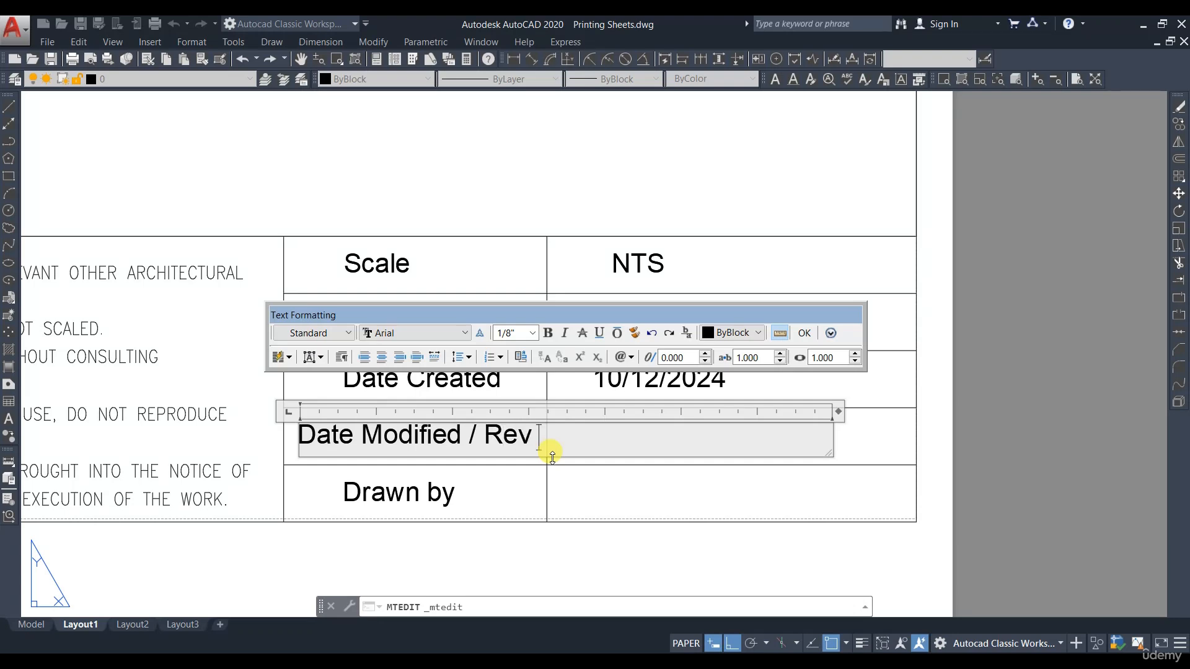
pyautogui.click(455, 438)
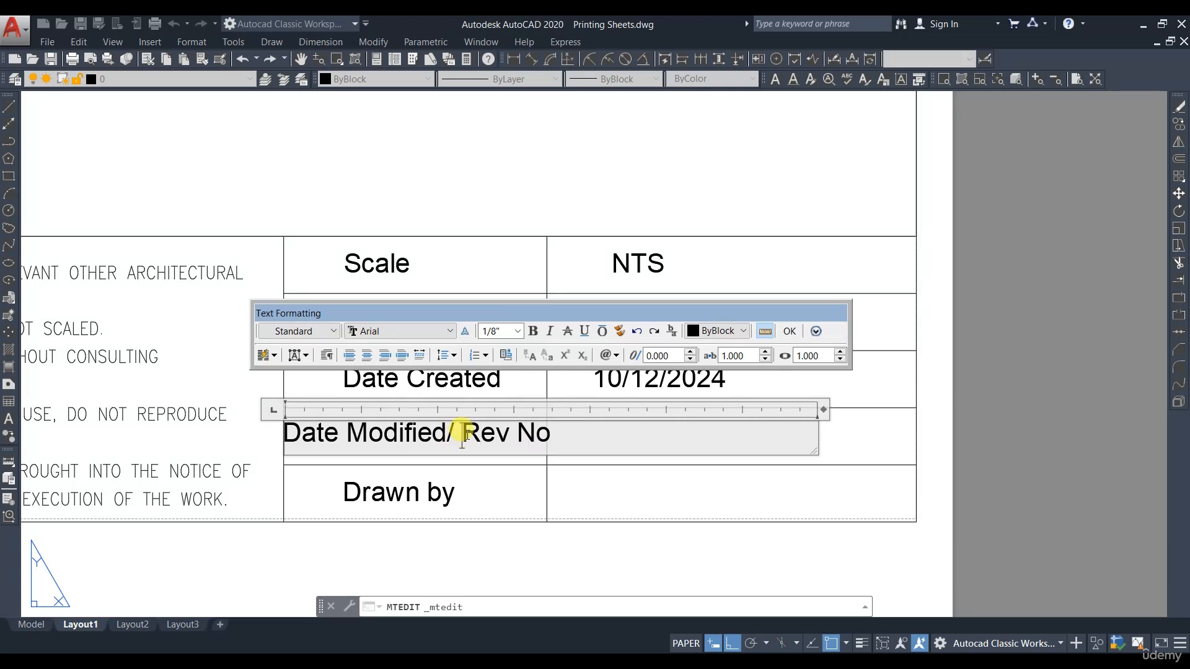
pyautogui.click(680, 465)
# Step: Move the vertical line between labels and values slightly right and centre the Date Modified/Rev No label in its widened cell
pyautogui.click(545, 371)
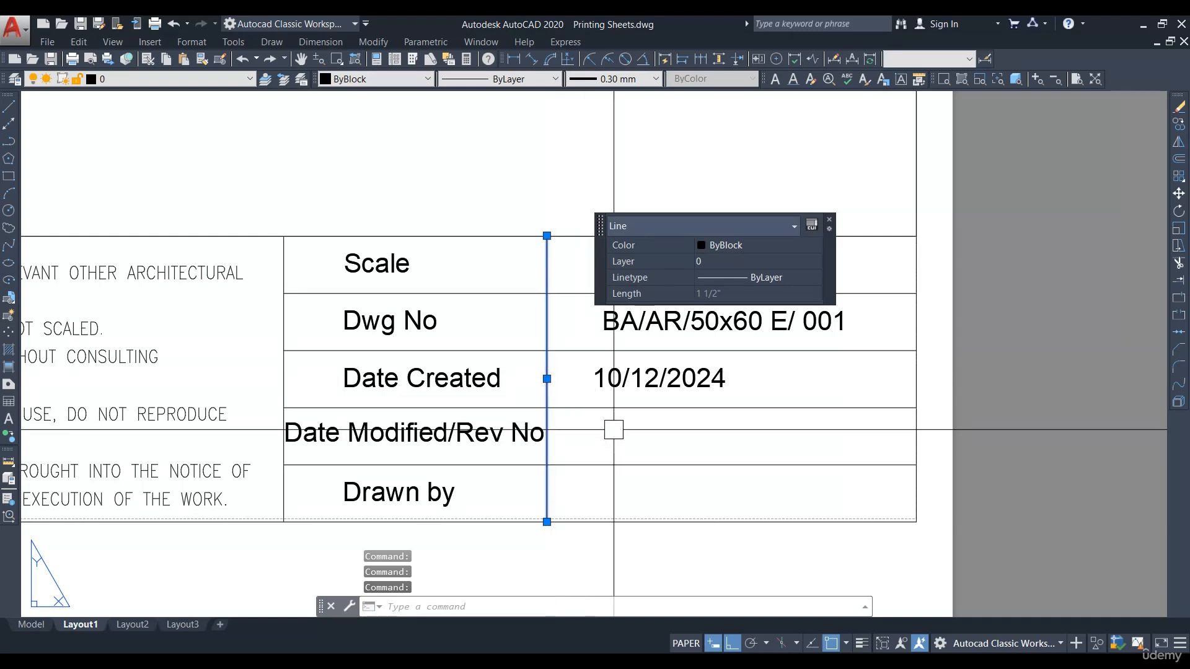
pyautogui.write('M')
pyautogui.press('Return')
pyautogui.click(646, 438)
pyautogui.click(664, 433)
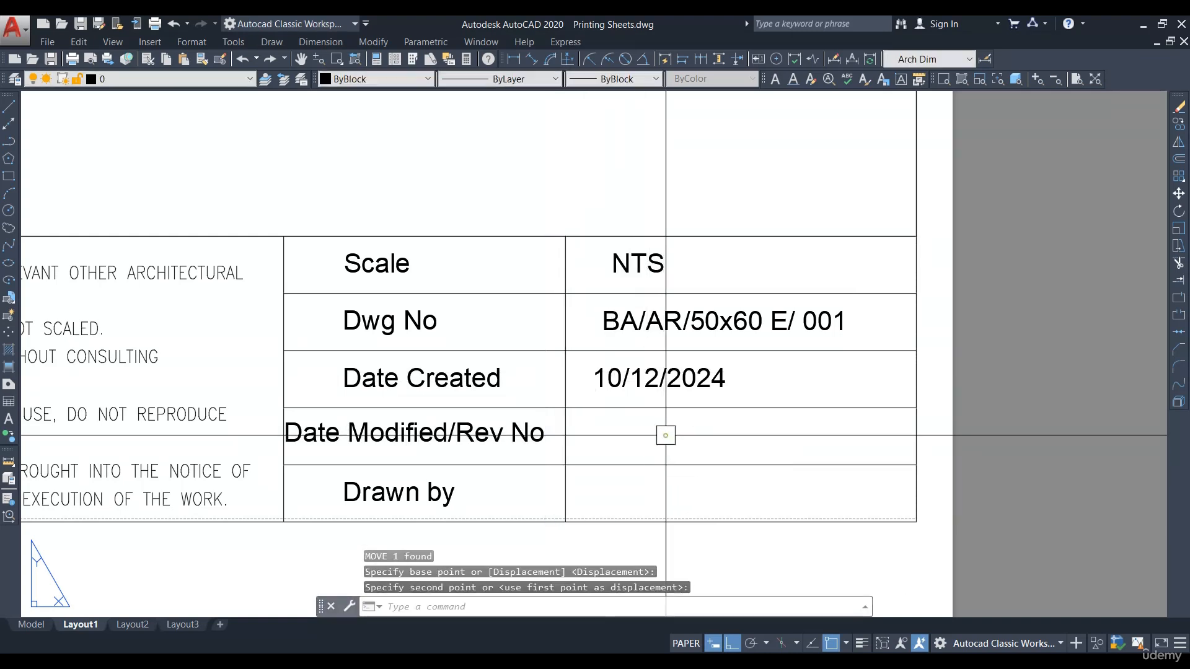
pyautogui.doubleClick(451, 437)
pyautogui.click(656, 400)
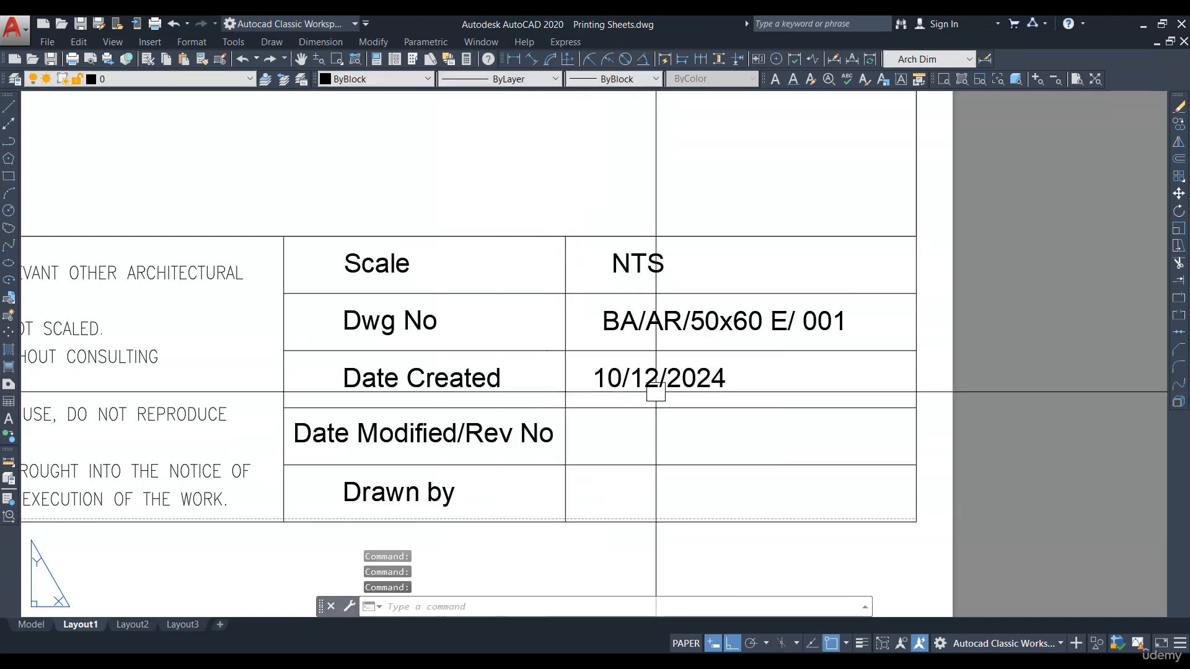
# Step: Copy the creation date down into the Date Modified row and change the copy to 12/12/2024
pyautogui.click(657, 391)
pyautogui.click(1179, 129)
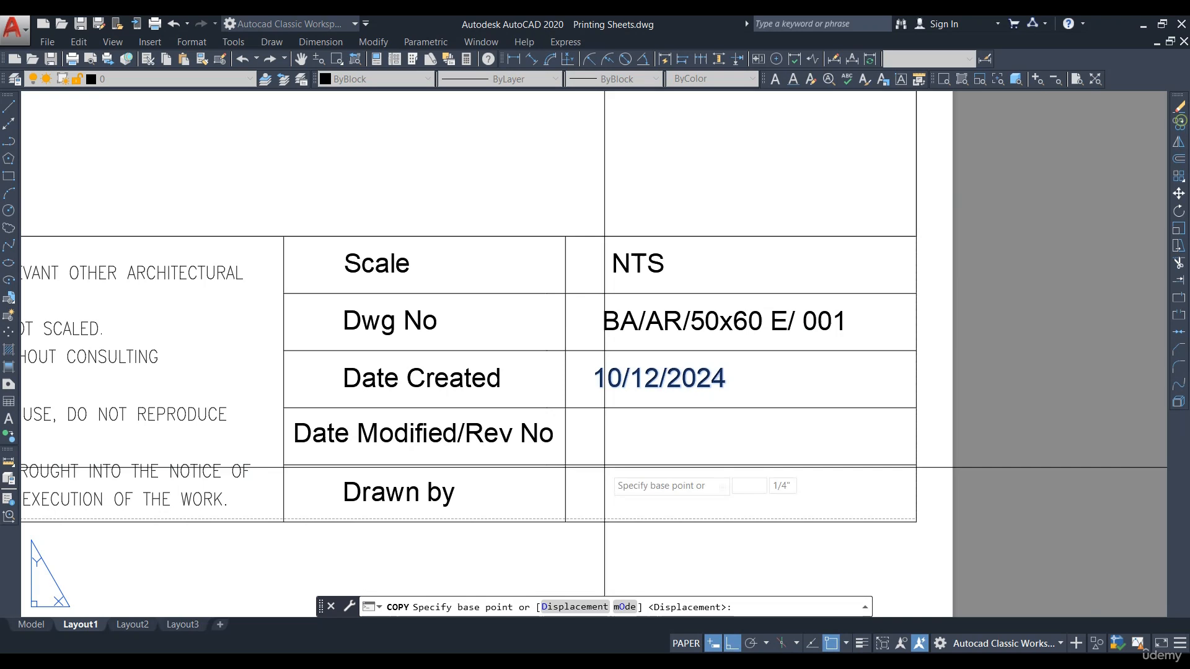
pyautogui.click(666, 387)
pyautogui.click(609, 448)
pyautogui.doubleClick(612, 460)
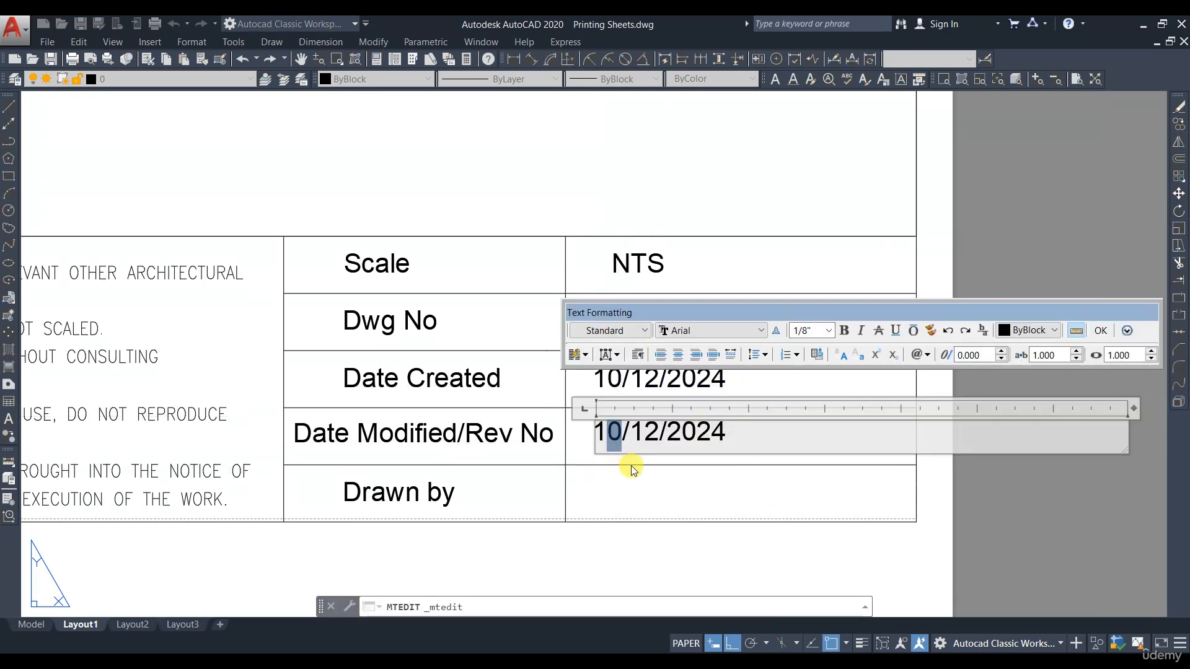
pyautogui.write('2')
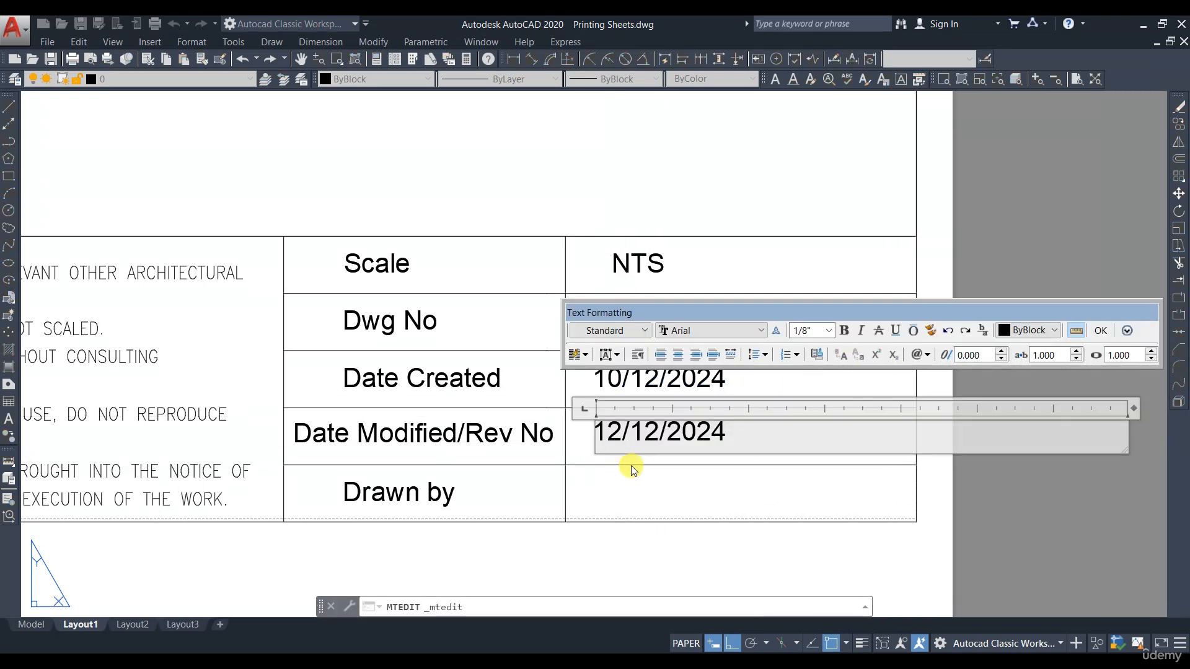
pyautogui.click(630, 468)
# Step: Remove the slash and Rev No from the label so that it reads Date Modified
pyautogui.doubleClick(464, 427)
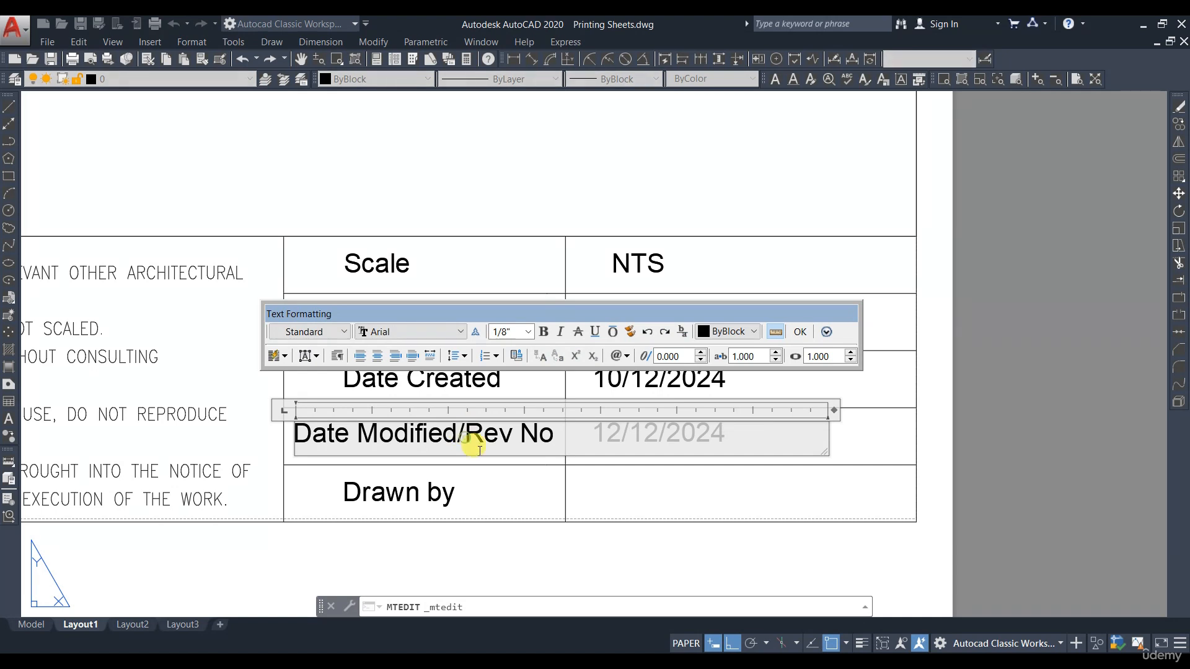
pyautogui.press('BackSpace')
pyautogui.moveTo(466, 433); pyautogui.dragTo(549, 434)
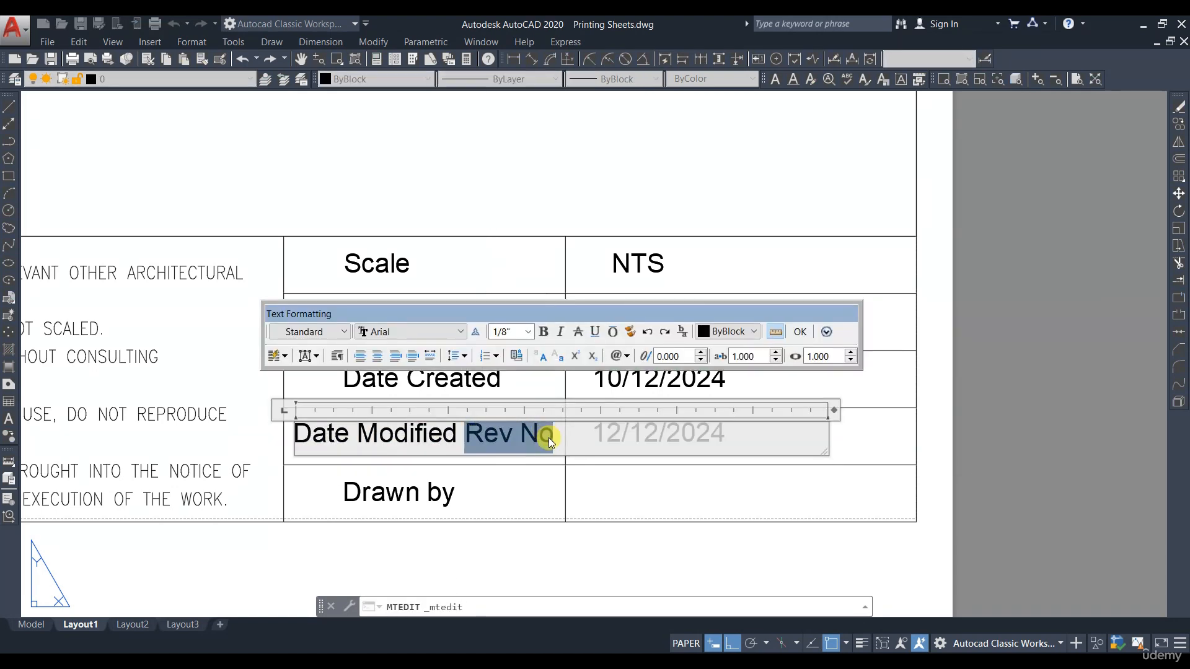
pyautogui.press('Delete')
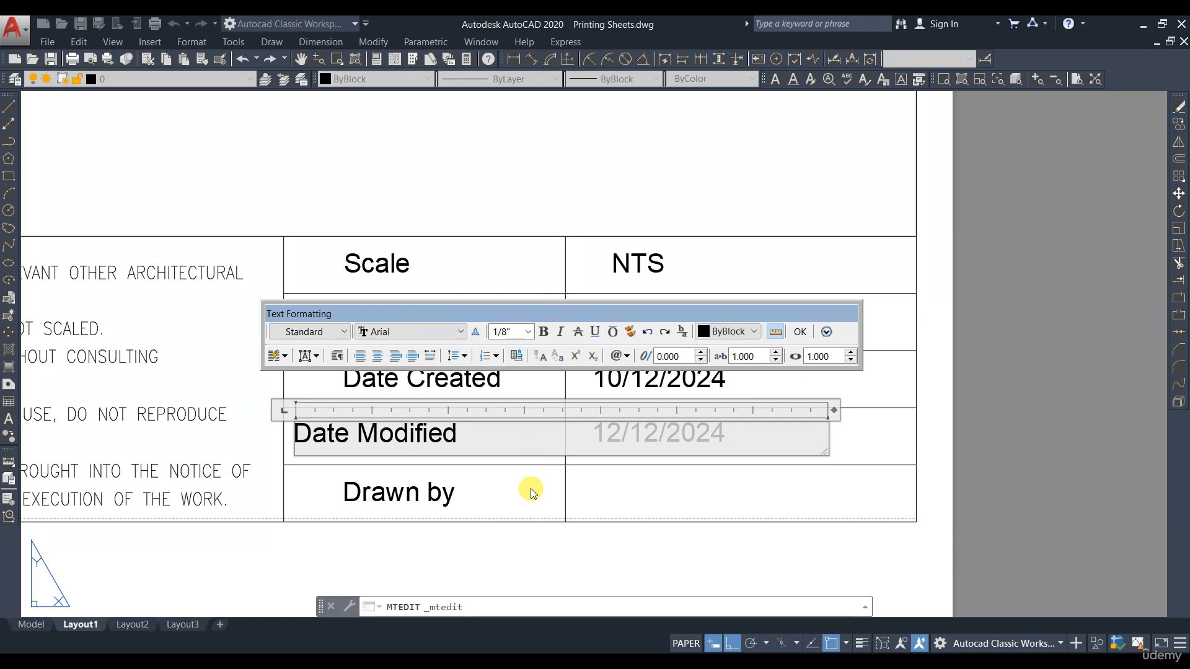
pyautogui.click(530, 491)
# Step: Draw a vertical dividing line across the row just right of the Date Modified label
pyautogui.press('l')
pyautogui.press('Return')
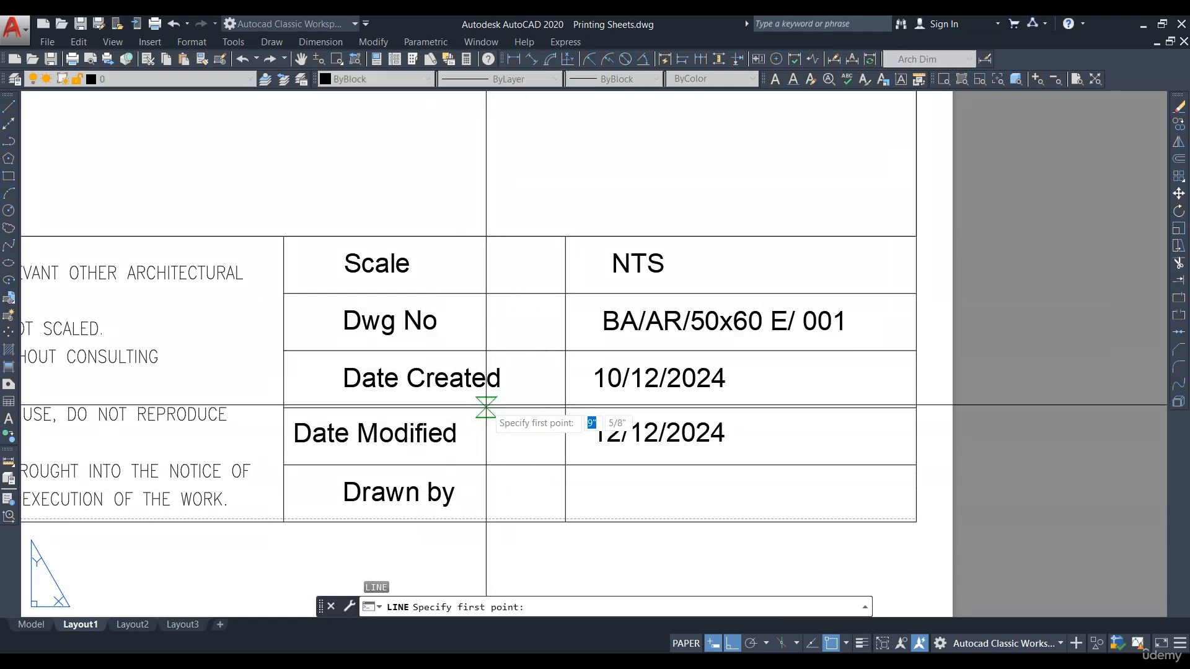
pyautogui.press('Escape')
# Step: Paste Rev No as a separate text beside Date Modified and fit it to the right of the new dividing line
pyautogui.hotkey('ctrl', 'v')
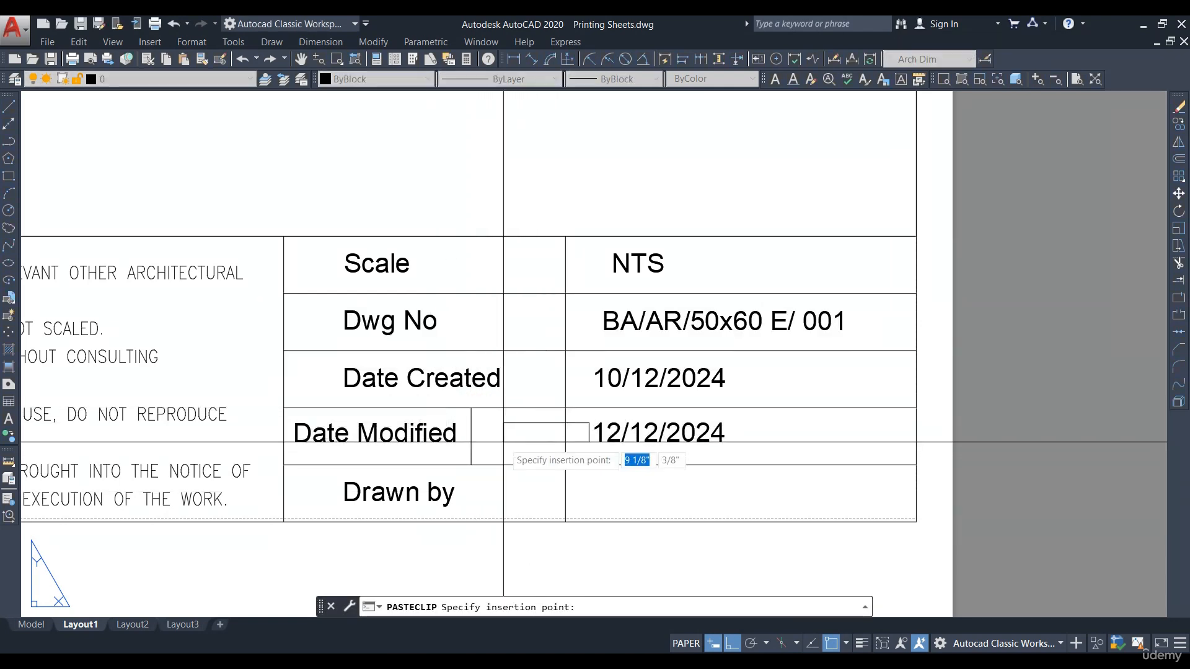
pyautogui.click(474, 443)
pyautogui.press('Escape')
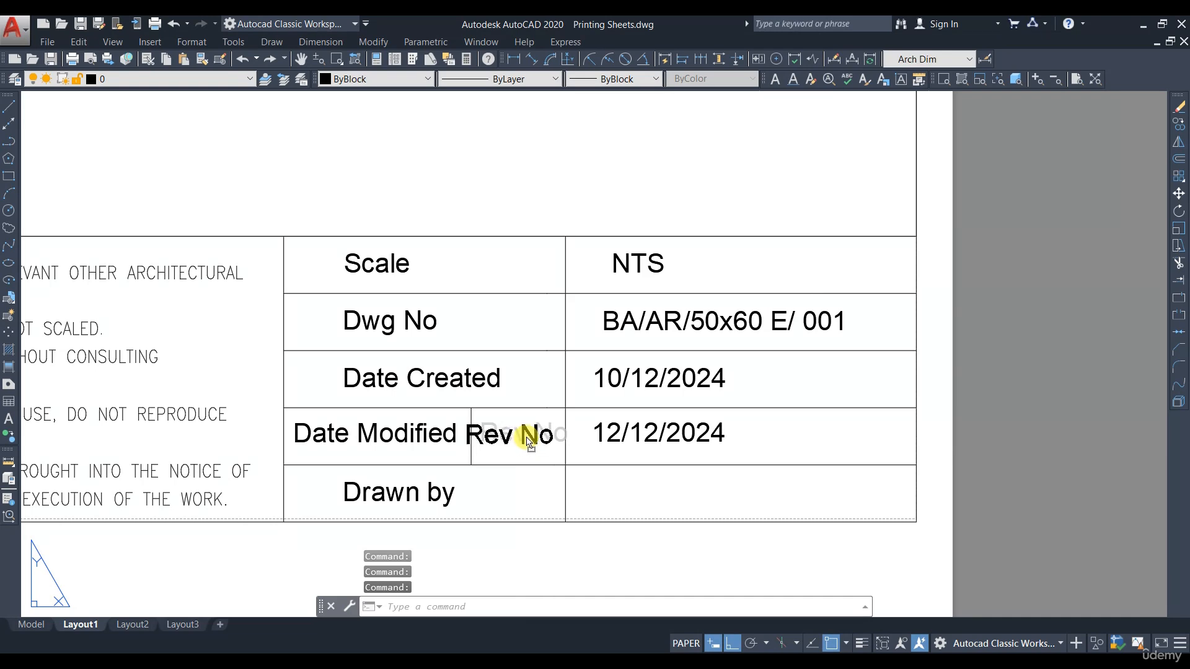
pyautogui.click(480, 431)
pyautogui.press('Escape')
pyautogui.scroll(2, 466, 452)
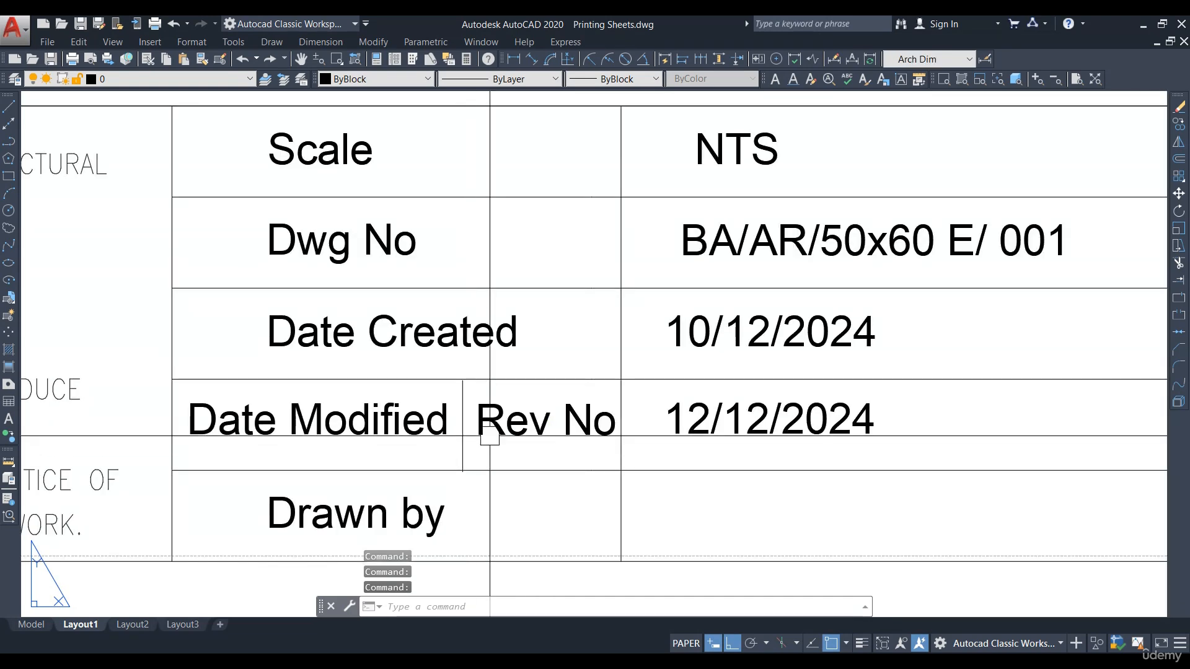
pyautogui.scroll(-2, 461, 433)
pyautogui.click(478, 441)
pyautogui.press('Escape')
# Step: Copy the short dividing line and the Rev No text to the right of the 12/12/2024 date
pyautogui.click(468, 422)
pyautogui.click(505, 417)
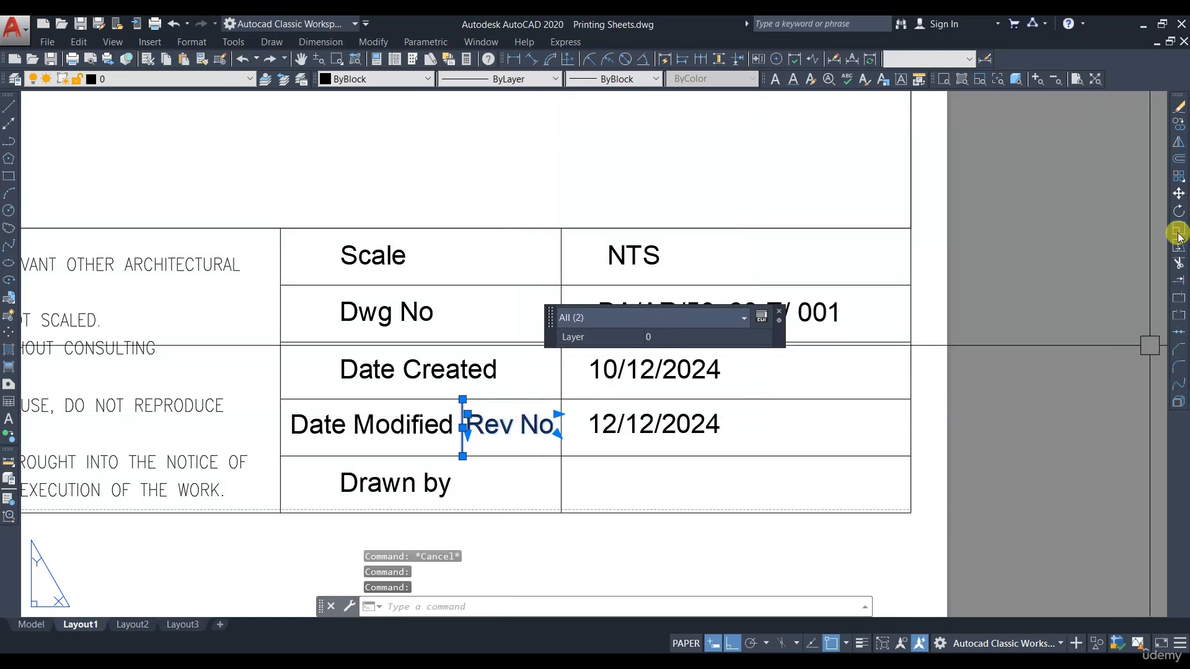
pyautogui.click(1178, 124)
pyautogui.click(461, 456)
pyautogui.click(738, 457)
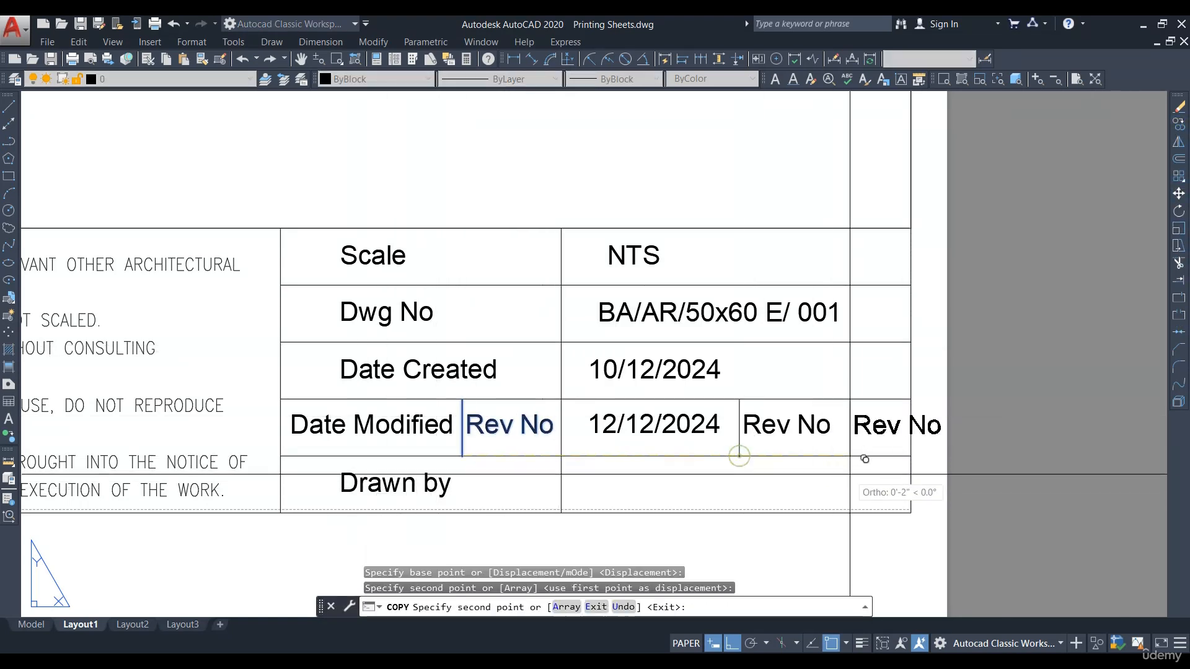
pyautogui.press('Escape')
# Step: Change the Rev No text in the cell after the 12/12/2024 date to read Ro
pyautogui.scroll(2, 849, 475)
pyautogui.scroll(-2, 712, 319)
pyautogui.doubleClick(727, 336)
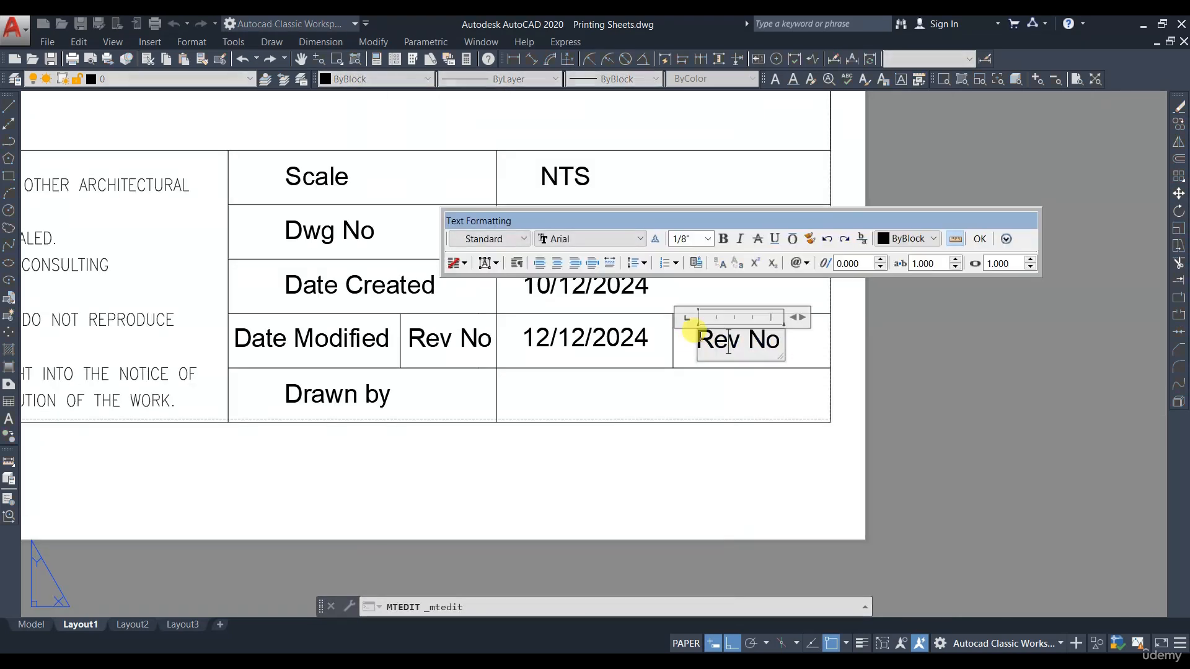
pyautogui.moveTo(712, 341); pyautogui.dragTo(779, 355)
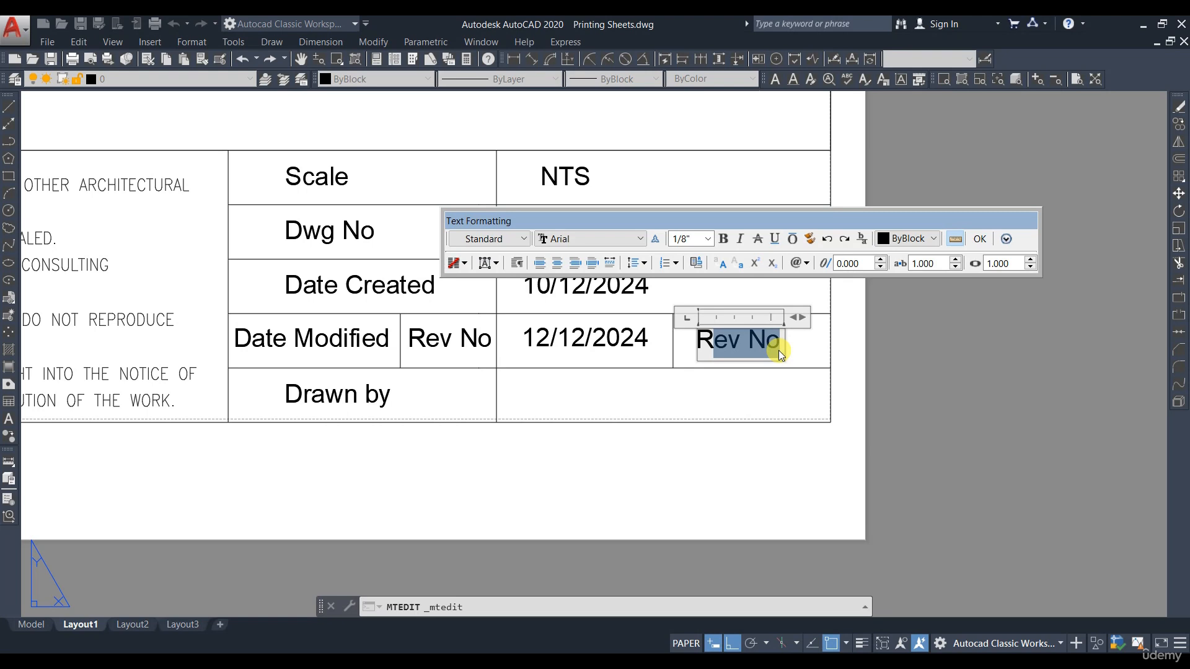
pyautogui.write('o')
pyautogui.click(901, 384)
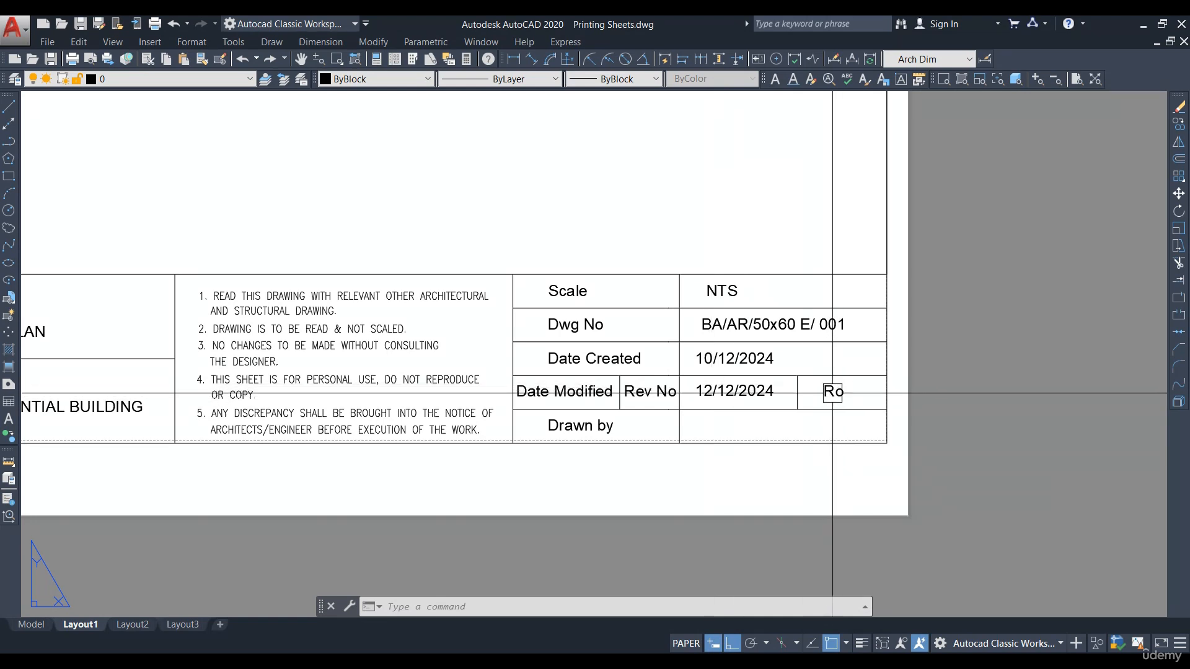
# Step: Copy a text into the empty cell beside Drawn by, change it to the drafter's name, and save the drawing
pyautogui.click(560, 433)
pyautogui.write('co')
pyautogui.press('Return')
pyautogui.click(549, 421)
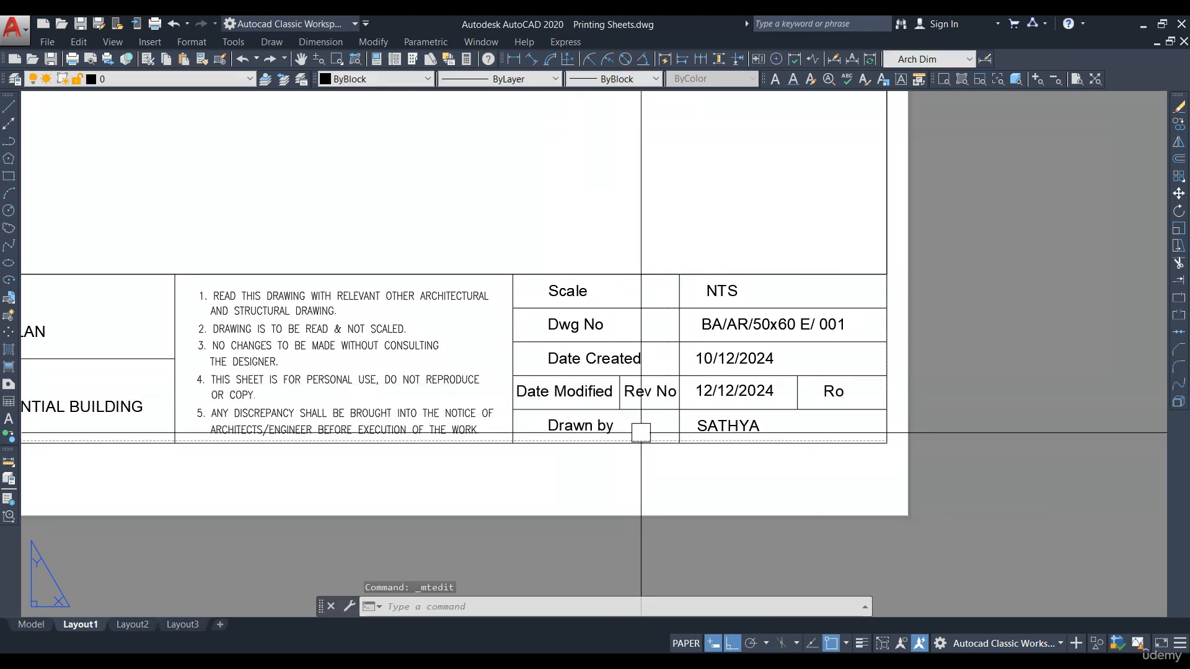
pyautogui.scroll(-3, 899, 437)
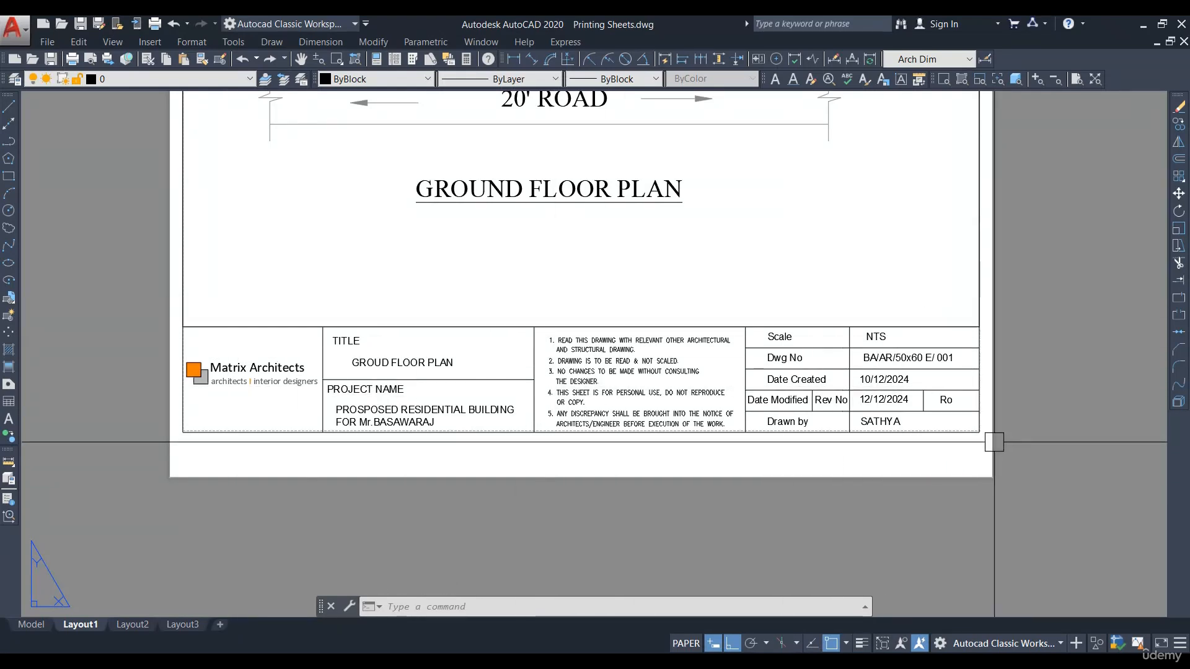
pyautogui.scroll(-4, 616, 457)
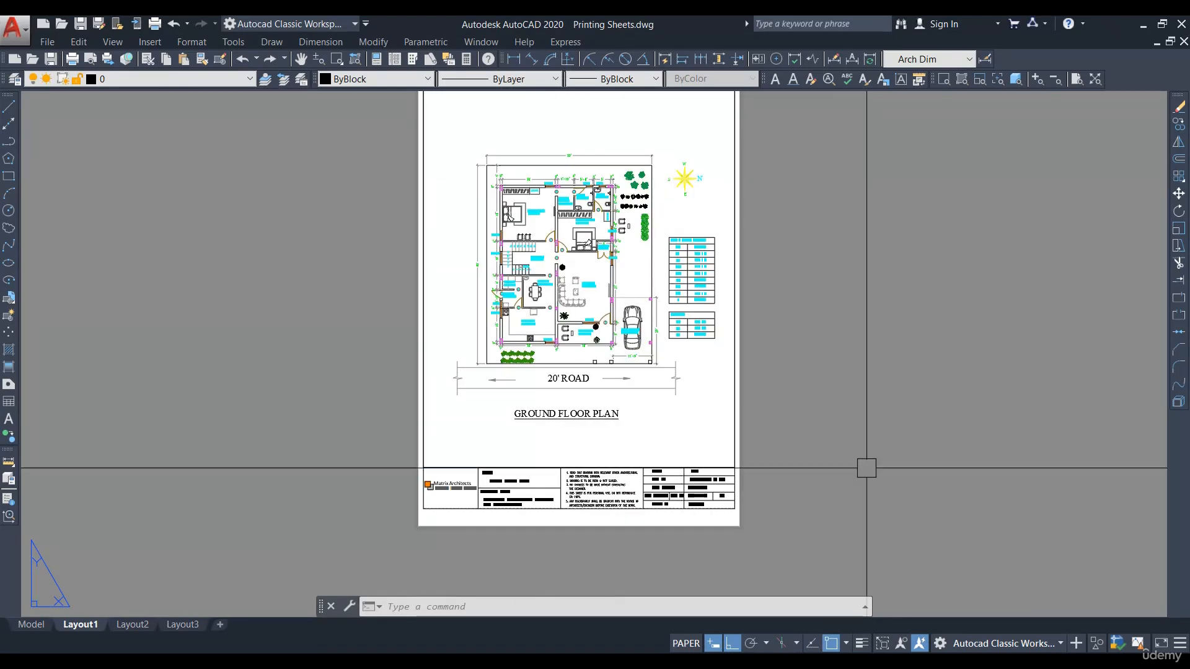
pyautogui.hotkey('ctrl', 's')
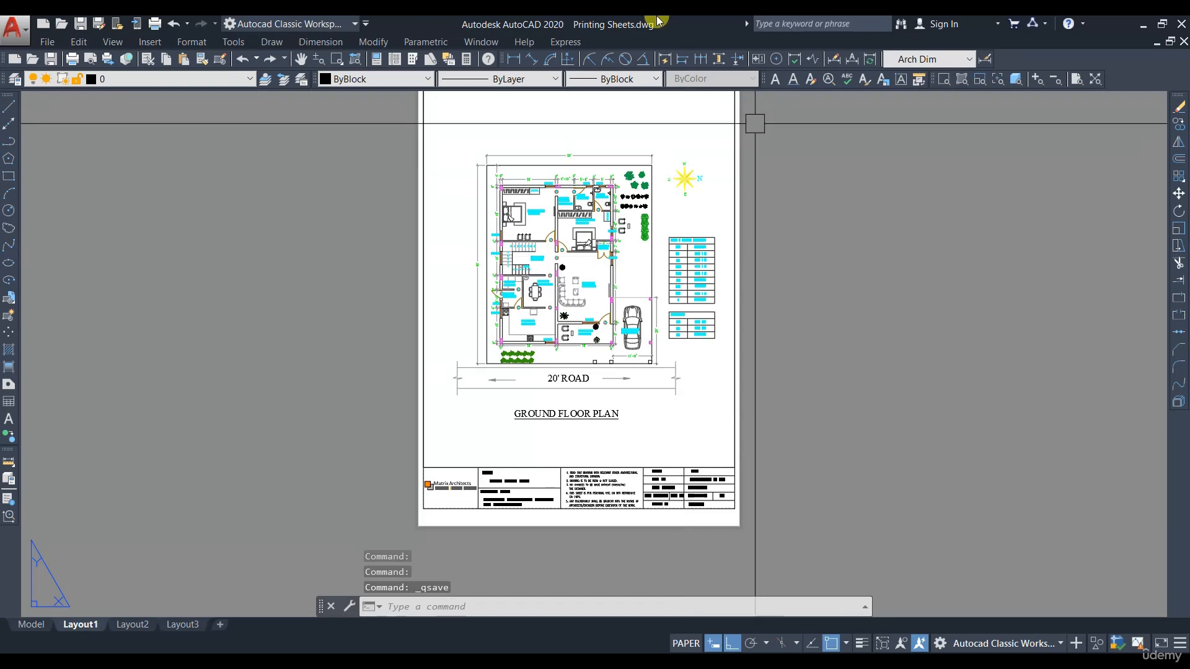
# Step: Open the plot settings for Layout1 with DWG To PDF.pc3 as plotter and examine the sheet's colour plot preview
pyautogui.hotkey('ctrl', 'p')
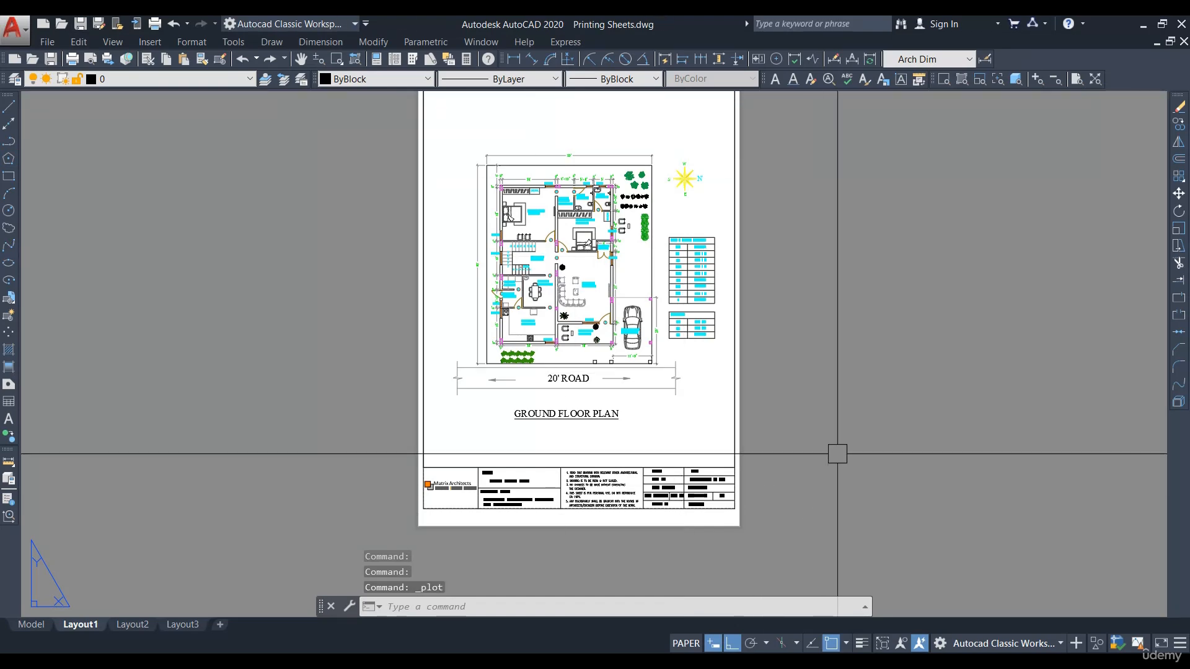
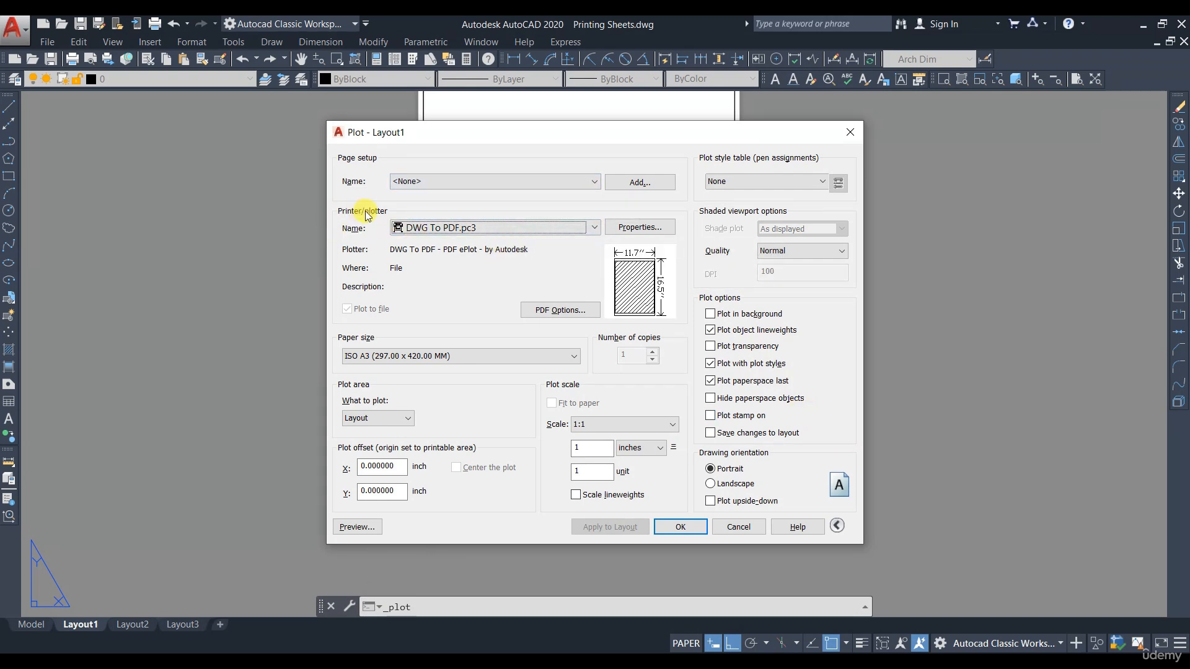
pyautogui.click(426, 234)
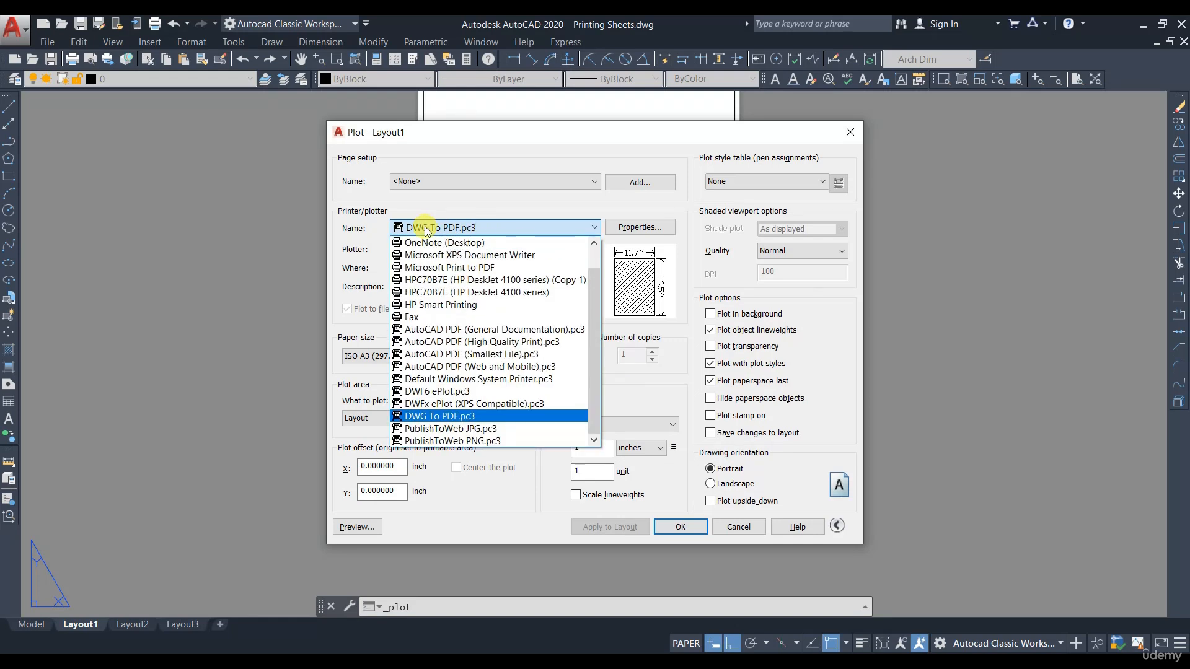
pyautogui.click(451, 231)
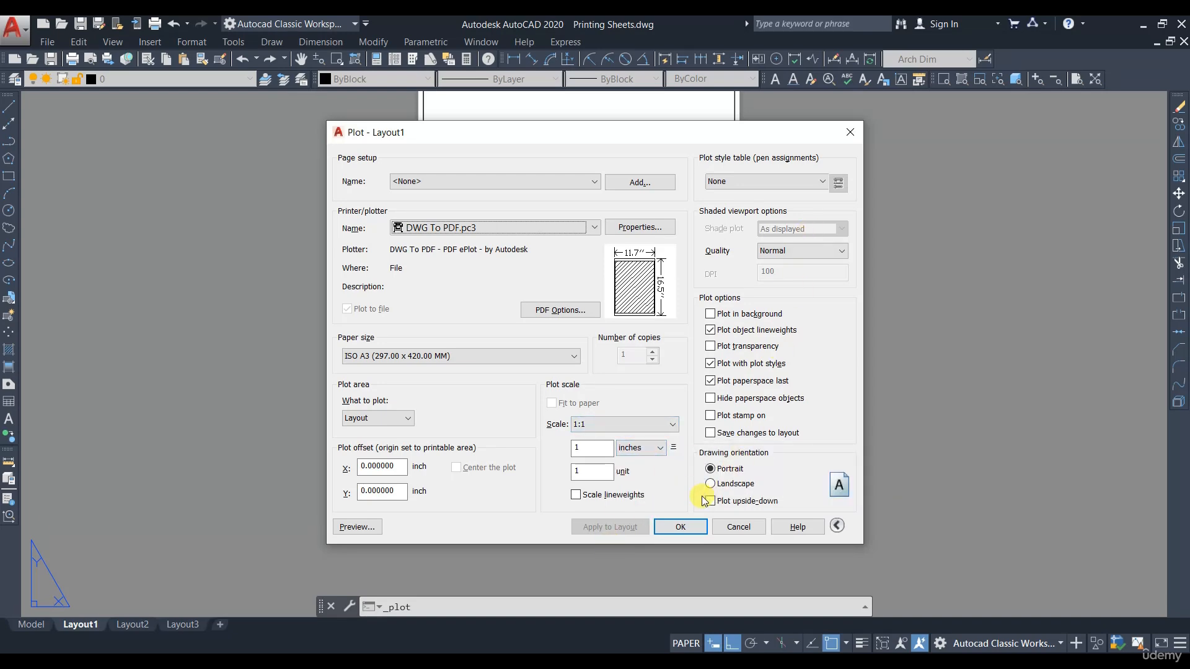
pyautogui.click(352, 527)
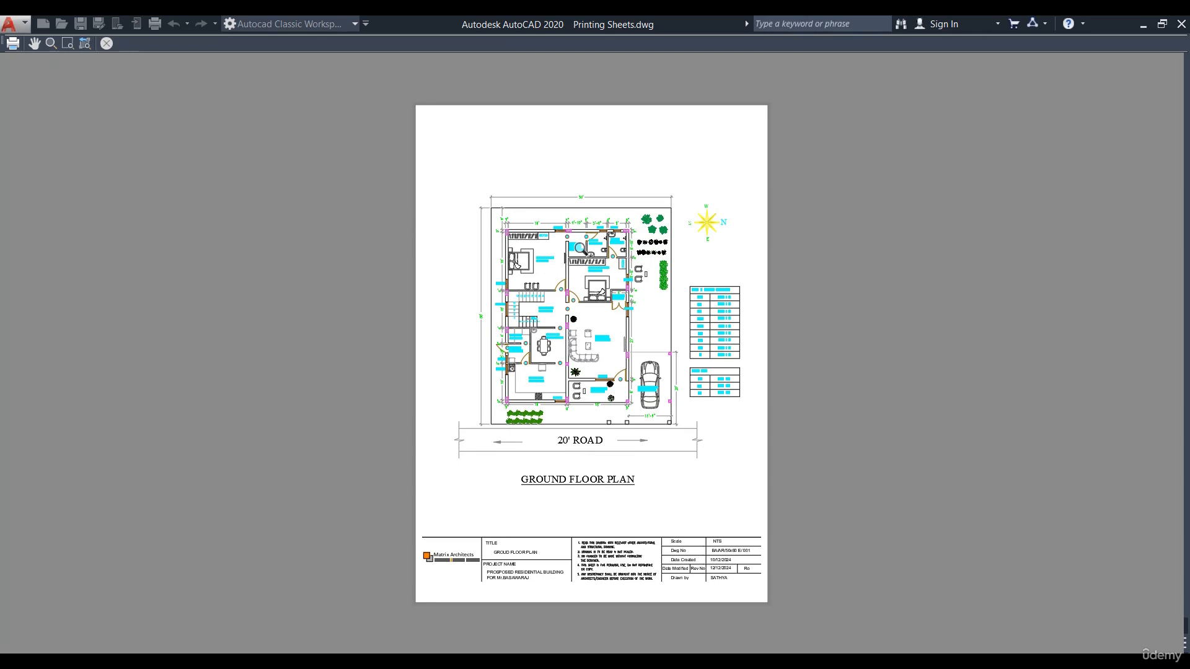
pyautogui.scroll(2, 701, 611)
pyautogui.scroll(-1, 771, 402)
pyautogui.scroll(-2, 663, 409)
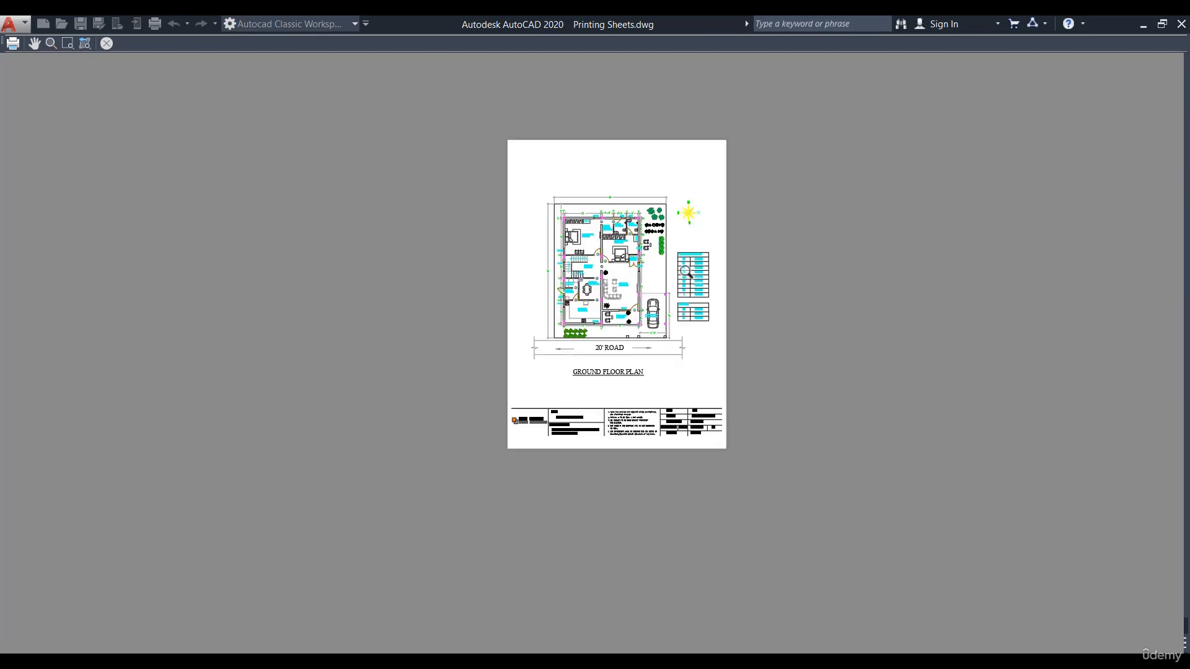
pyautogui.scroll(1, 617, 208)
pyautogui.scroll(1, 676, 181)
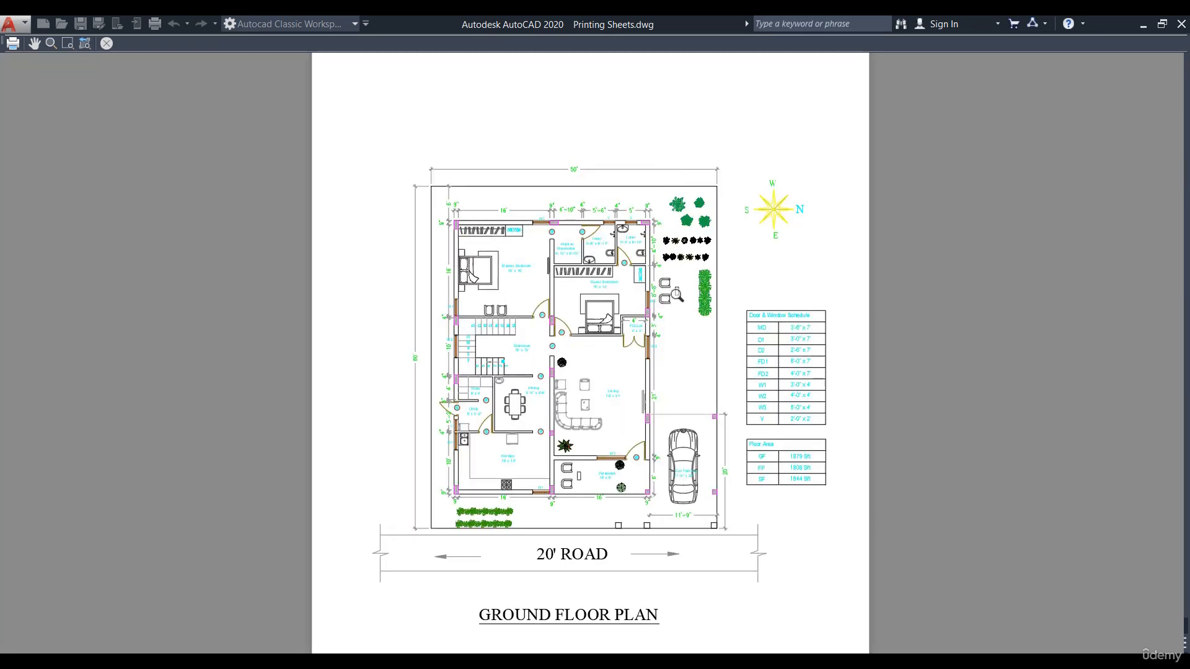
pyautogui.scroll(-1, 395, 258)
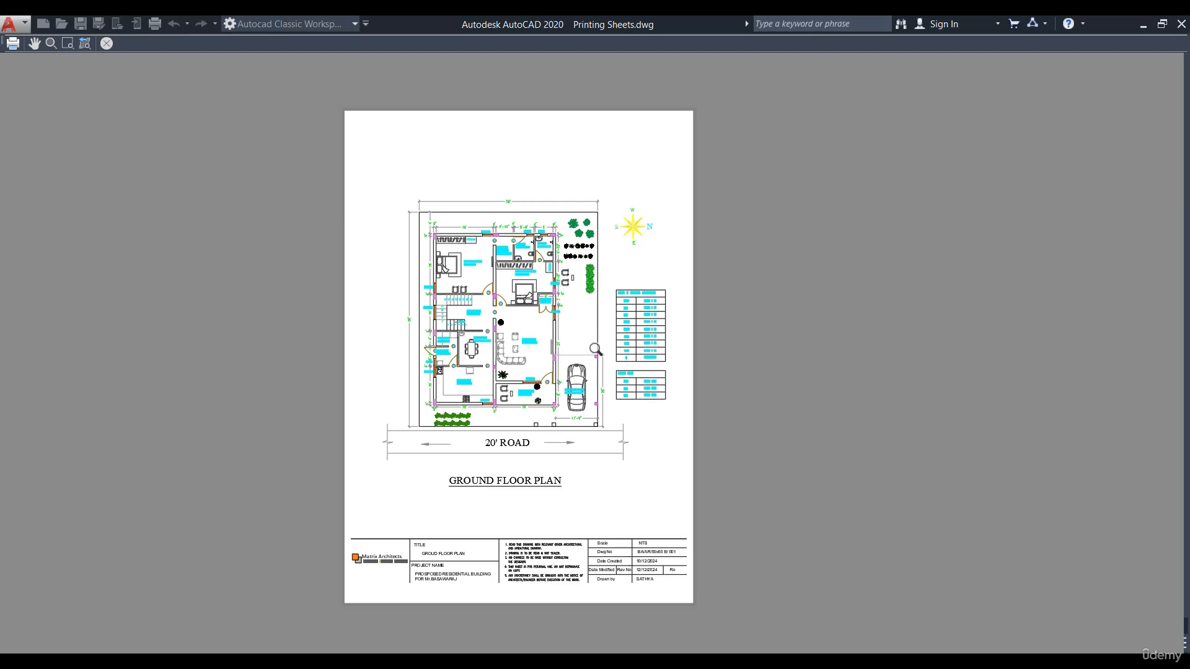
pyautogui.press('Escape')
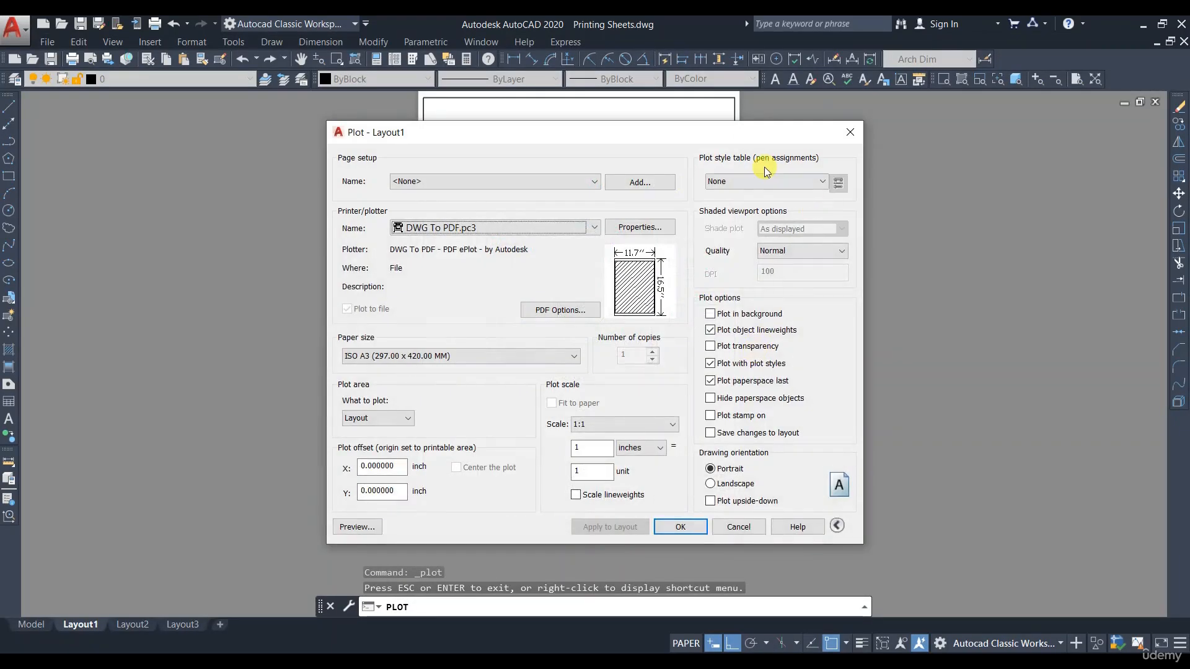
# Step: Preview the sheet with the monochrome.ctb plot style, check which objects still plot in colour, and leave the plot settings without printing
pyautogui.click(763, 181)
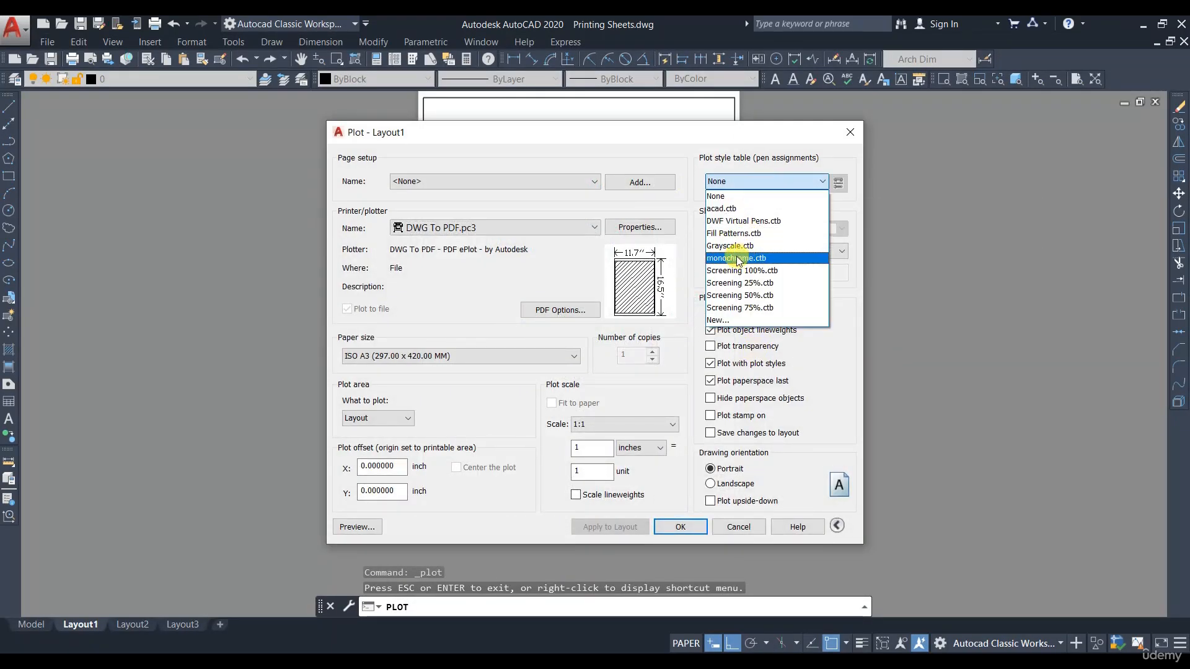
pyautogui.click(725, 259)
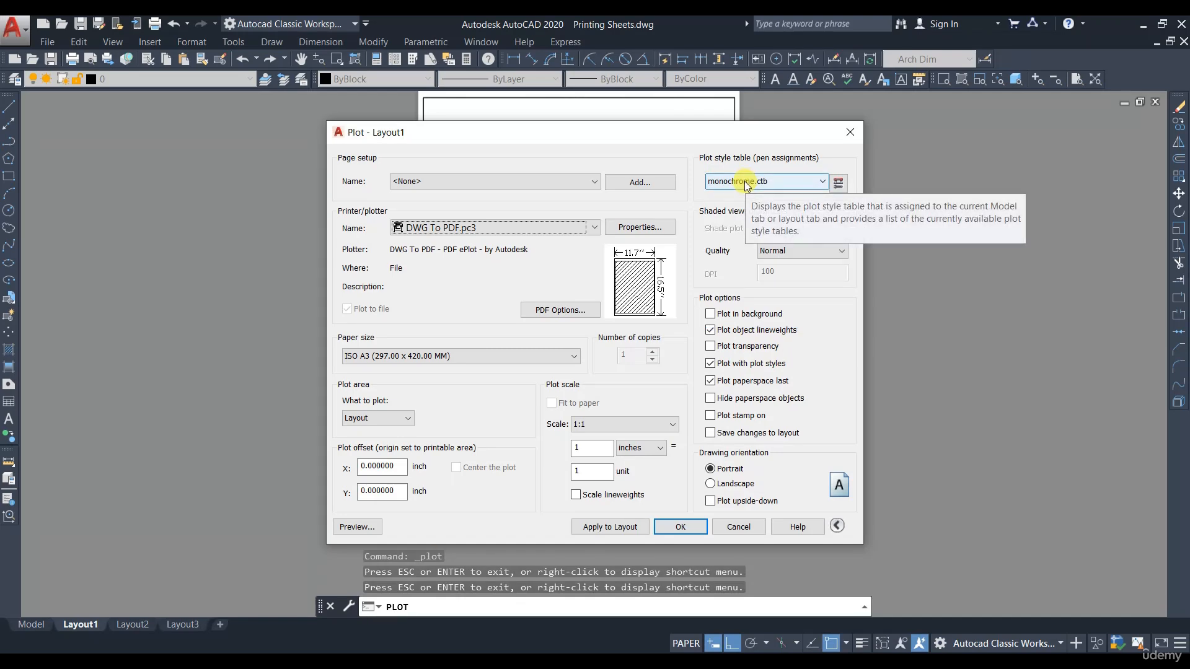
pyautogui.click(357, 527)
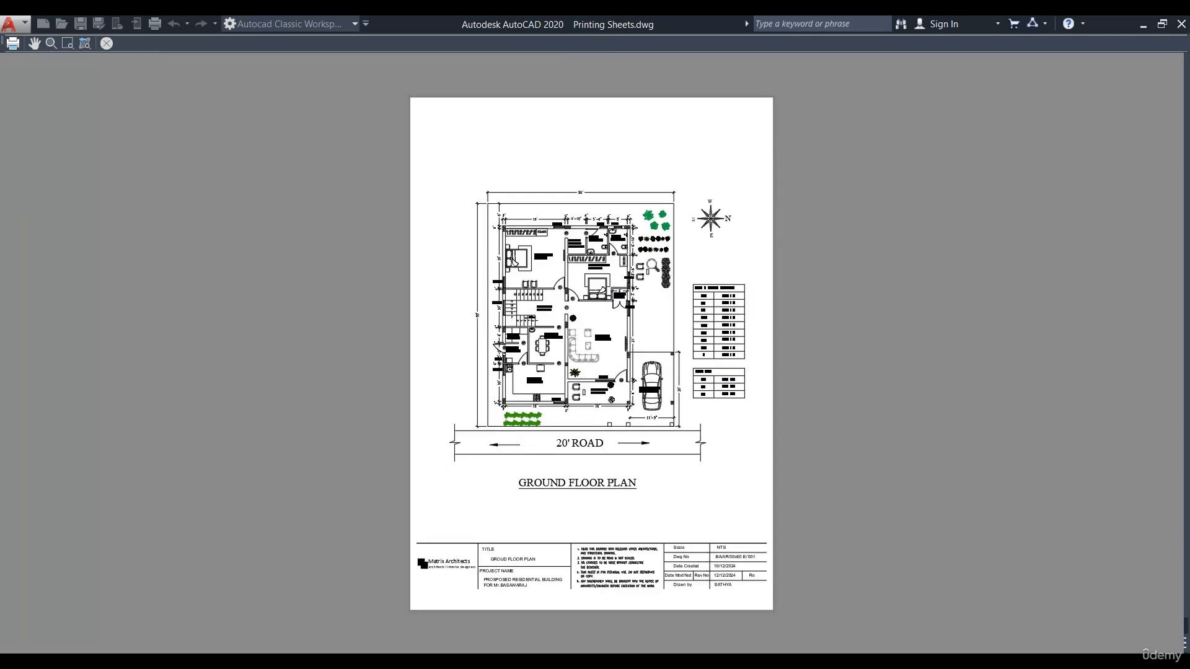
pyautogui.scroll(5, 595, 370)
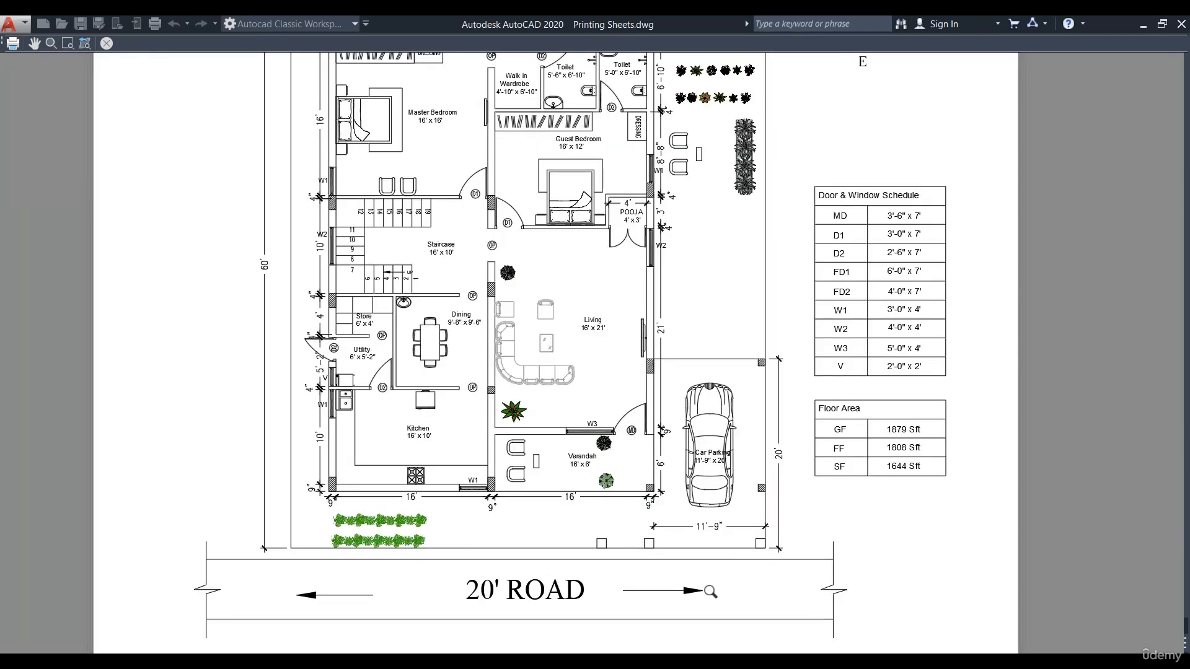
pyautogui.scroll(-3, 399, 535)
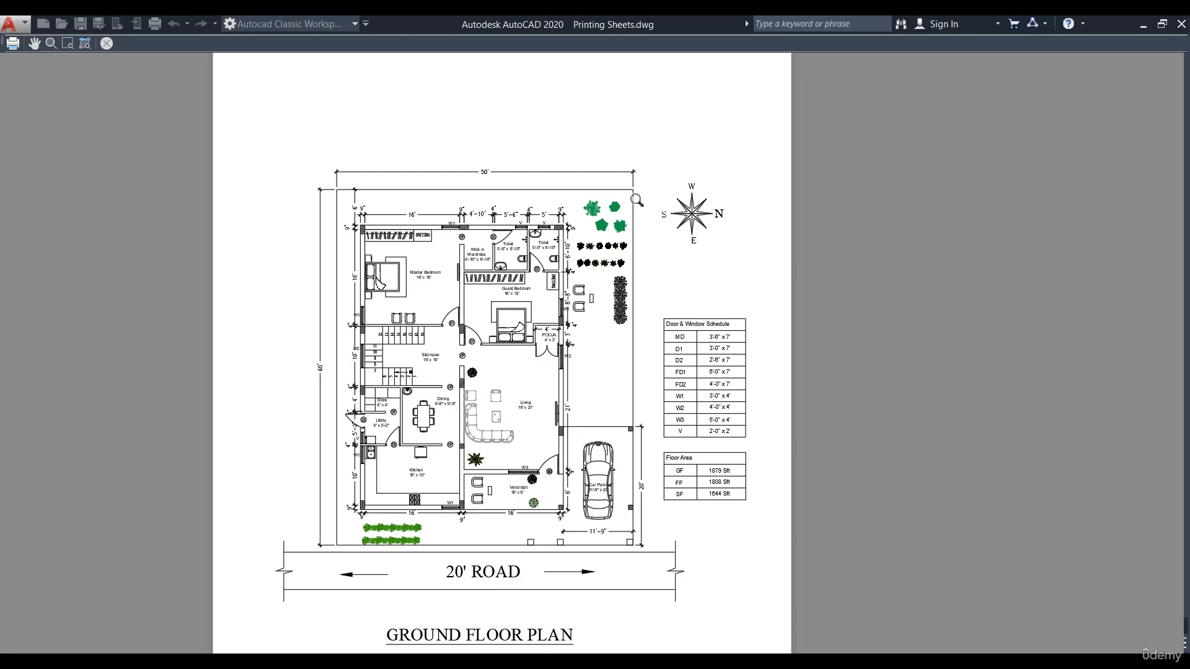
pyautogui.scroll(-3, 655, 292)
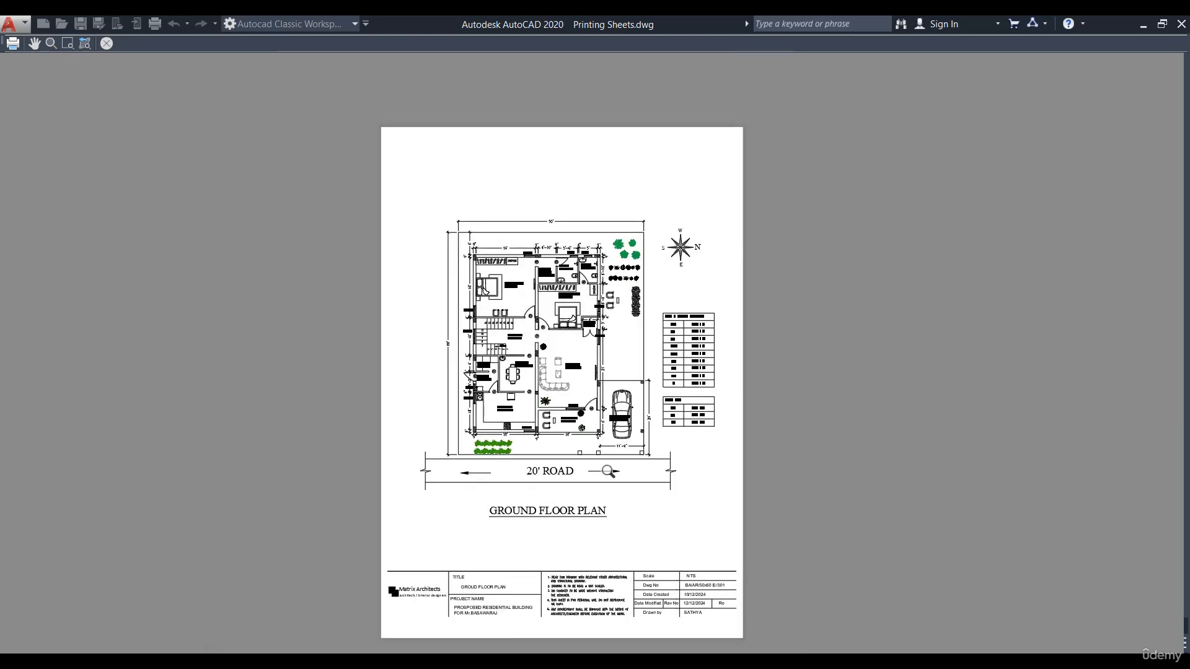
pyautogui.press('Escape')
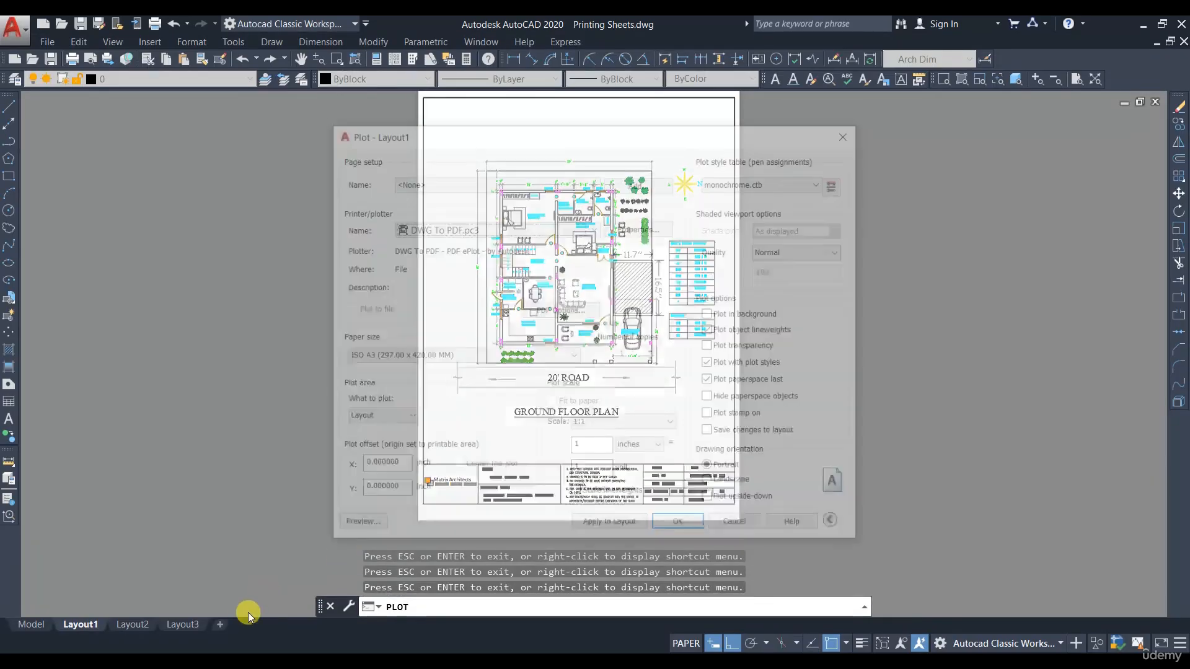
pyautogui.click(738, 527)
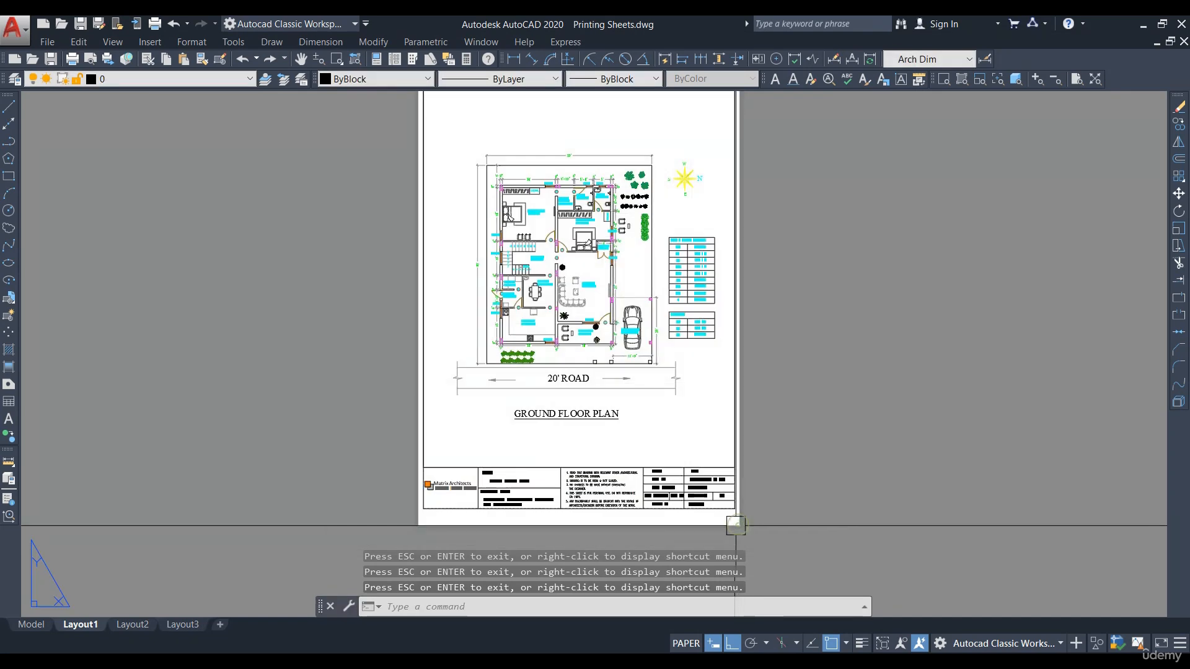
# Step: In model space, change the colour of the four green plants above the flower rows on the ground floor plan
pyautogui.click(37, 625)
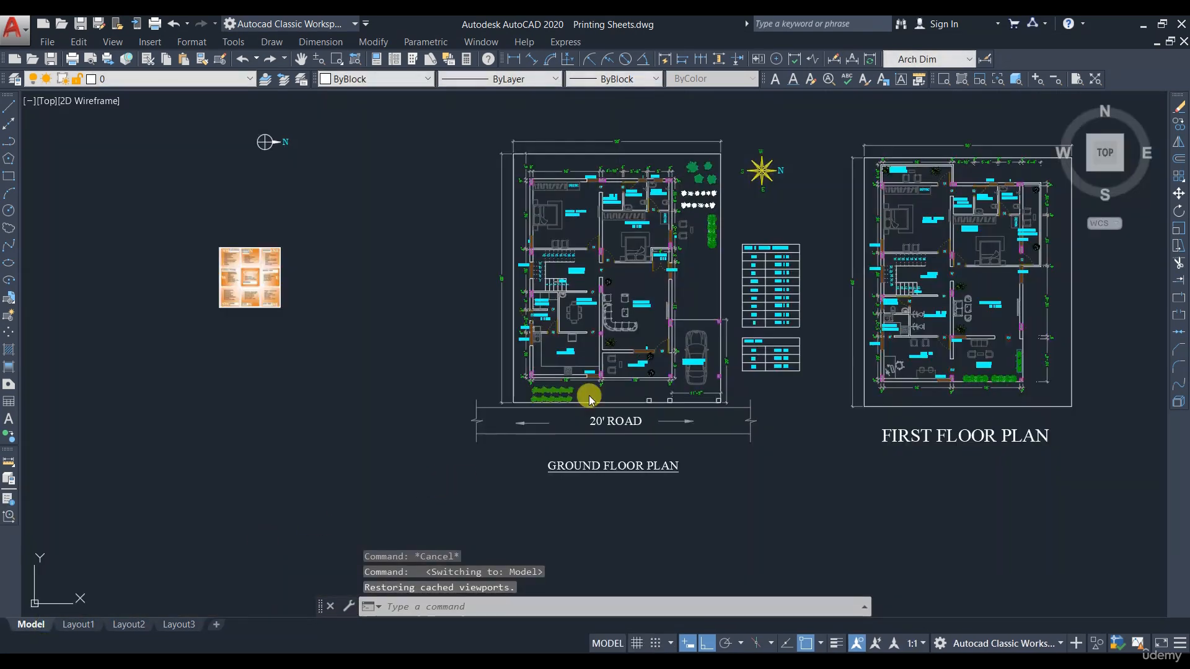
pyautogui.click(680, 300)
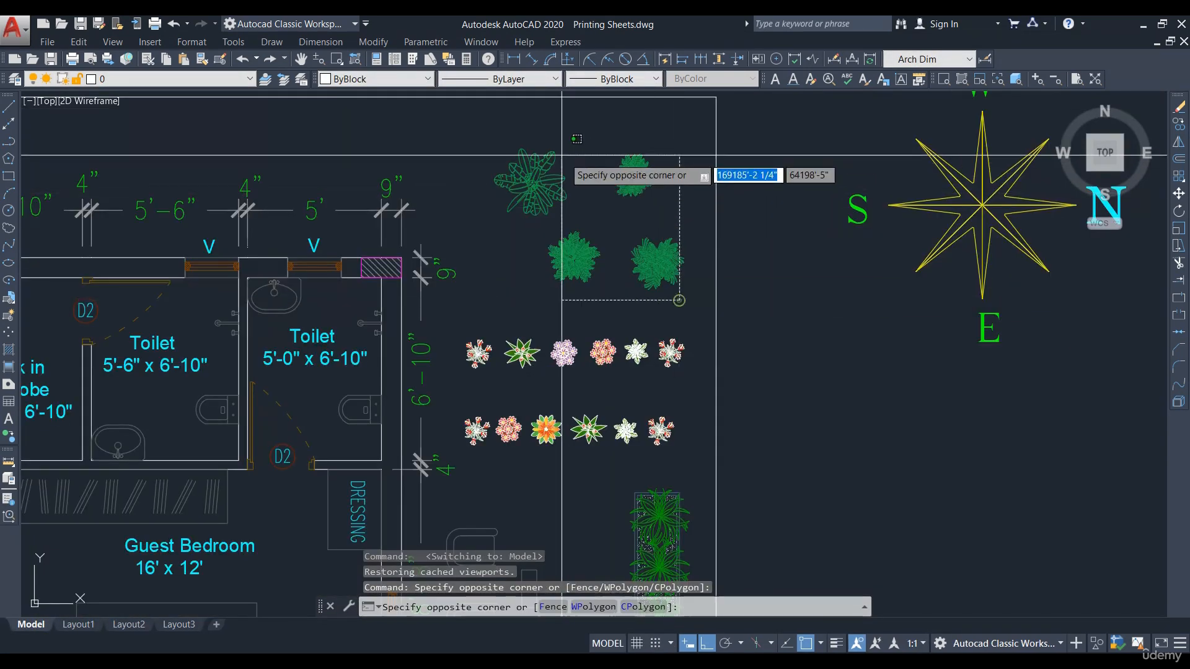
pyautogui.click(494, 130)
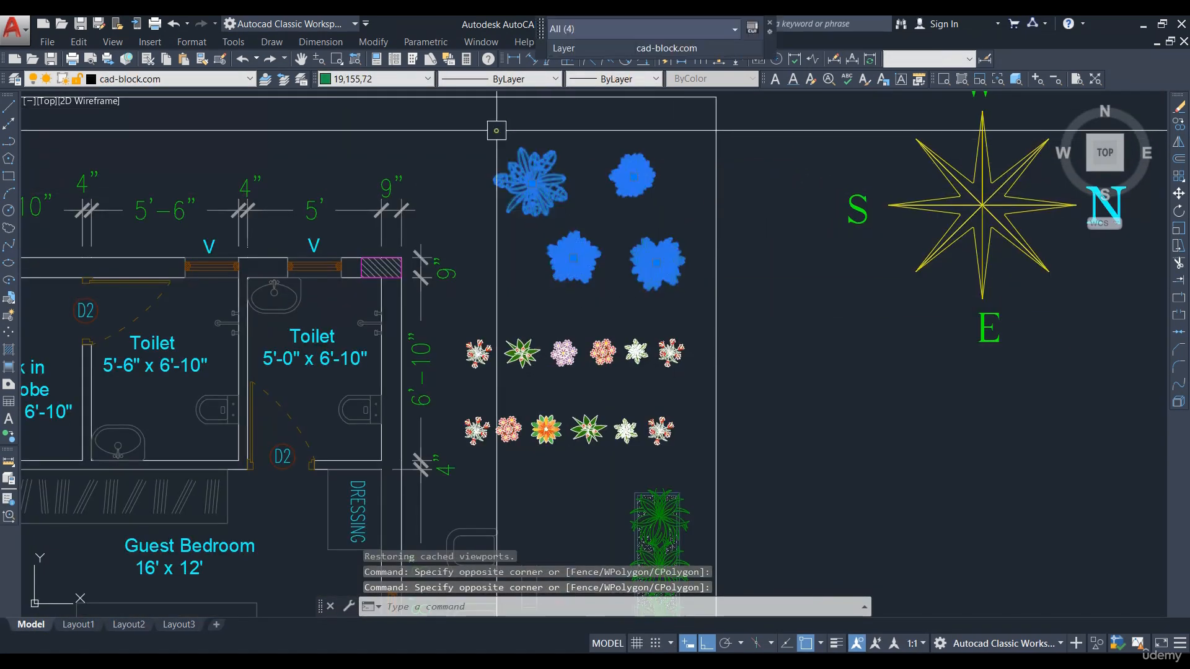
pyautogui.click(394, 79)
pyautogui.click(378, 214)
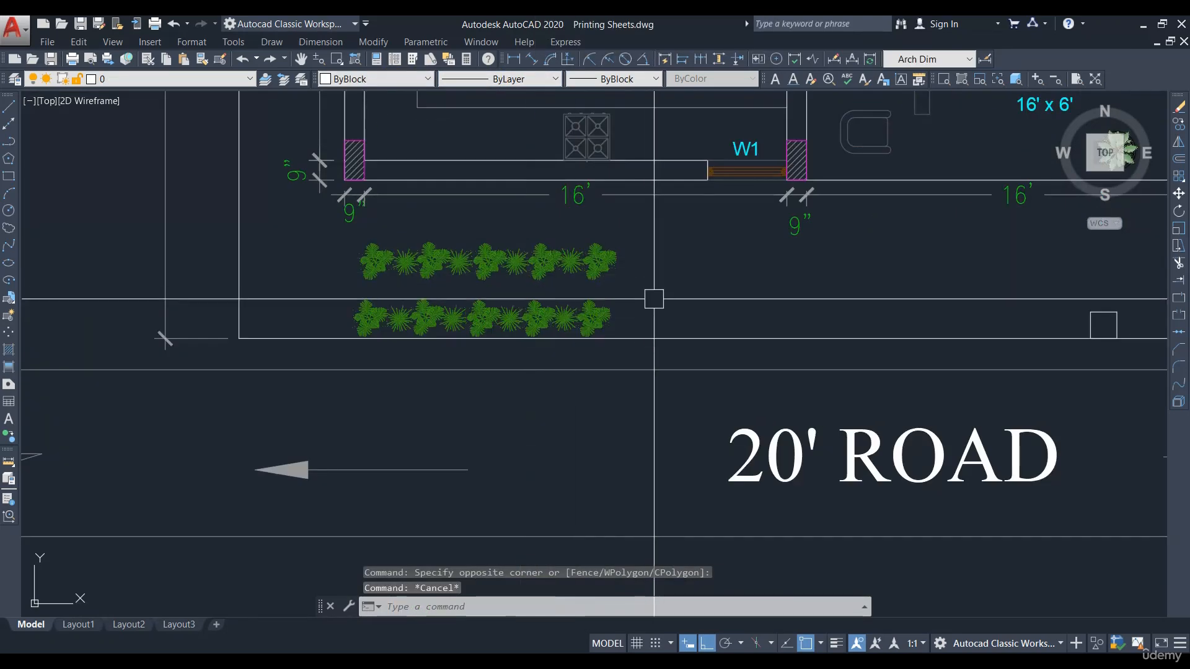
# Step: Try to recolour the two garden plant rows below the kitchen by setting their object colour to 147,149,152
pyautogui.click(650, 292)
pyautogui.click(364, 266)
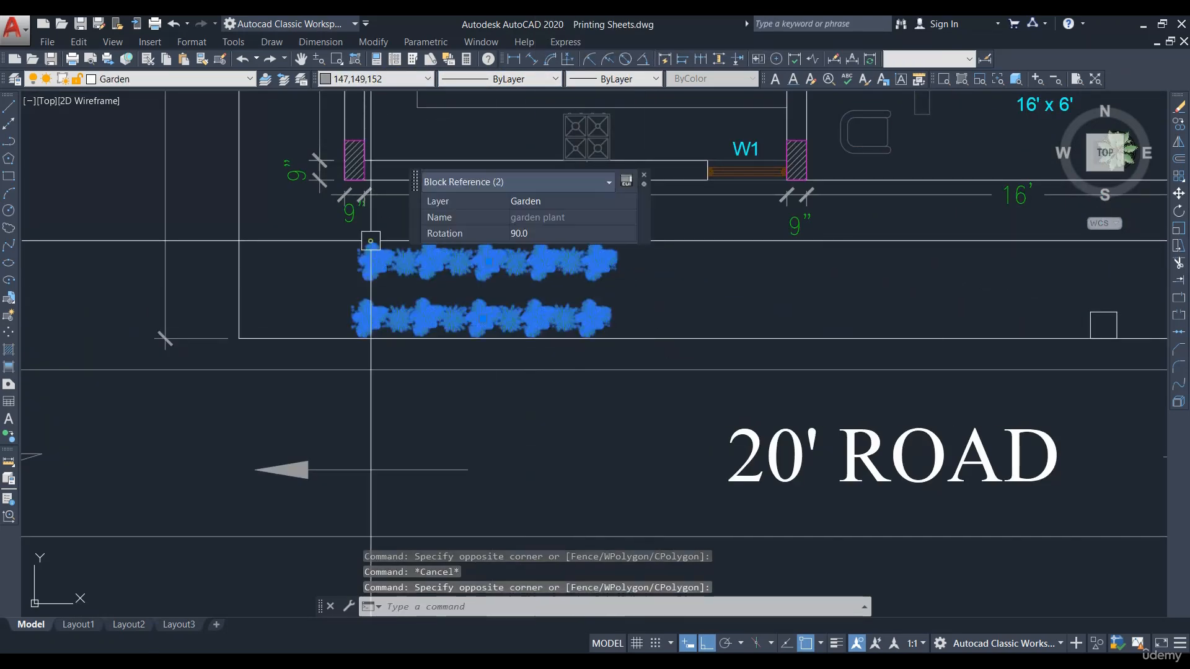
pyautogui.click(415, 77)
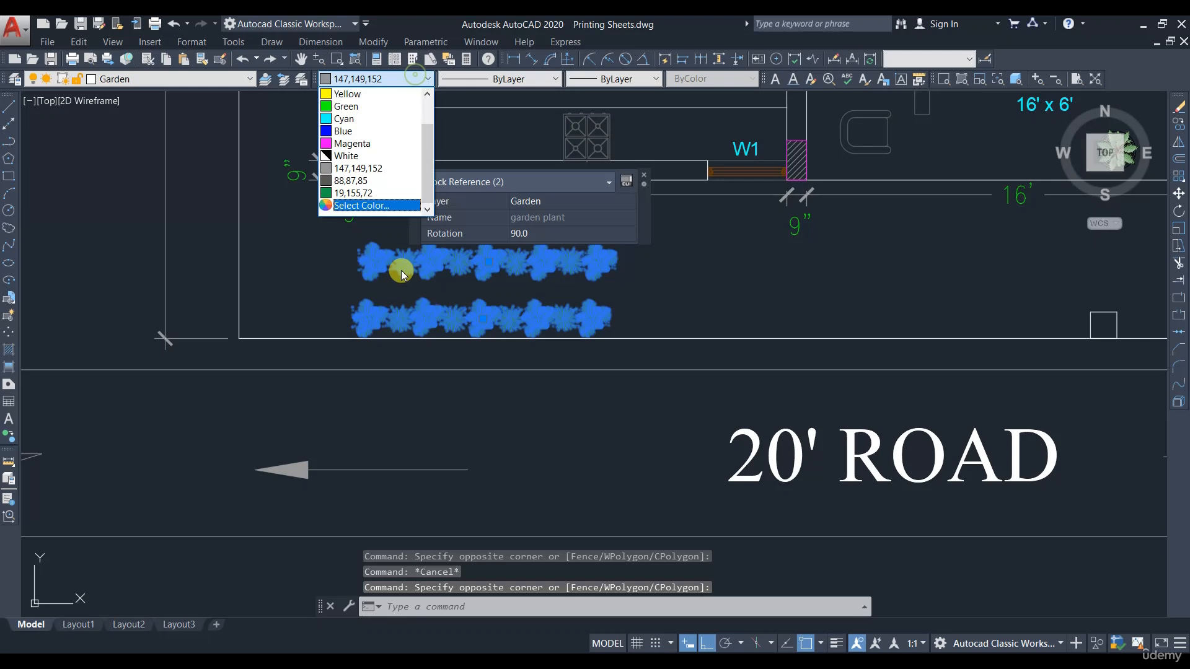
pyautogui.click(386, 168)
pyautogui.scroll(-2, 358, 454)
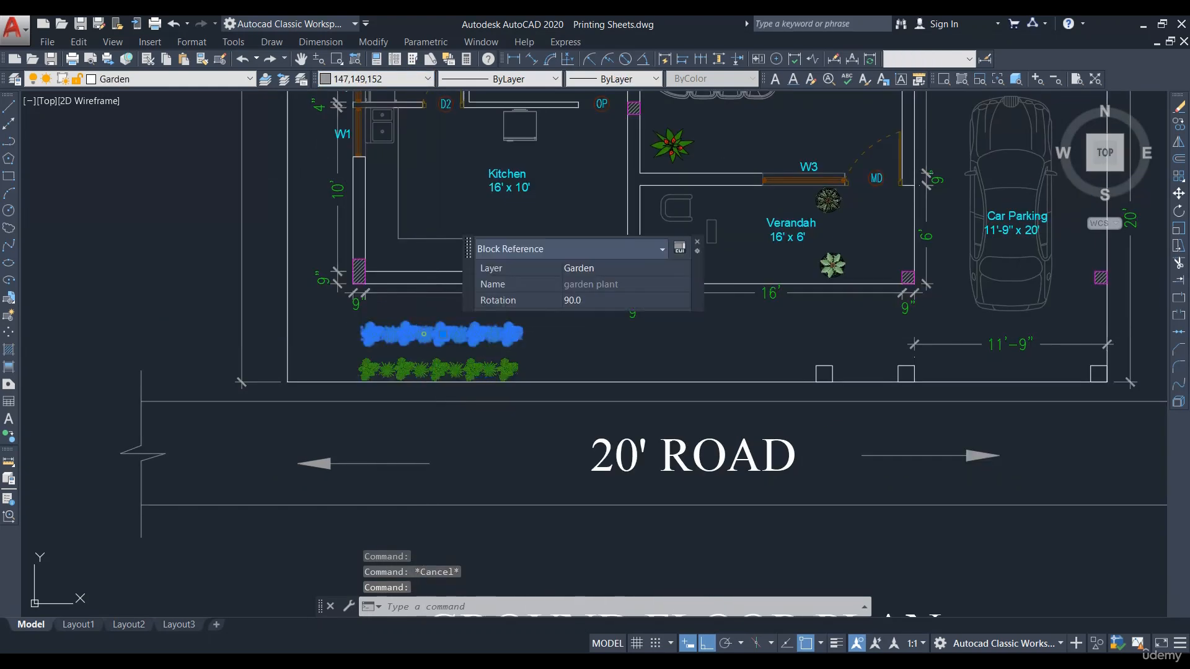
# Step: Edit the garden plant block, recolour all of its geometry grey, and close the block editor with the changes saved
pyautogui.doubleClick(424, 342)
pyautogui.click(454, 458)
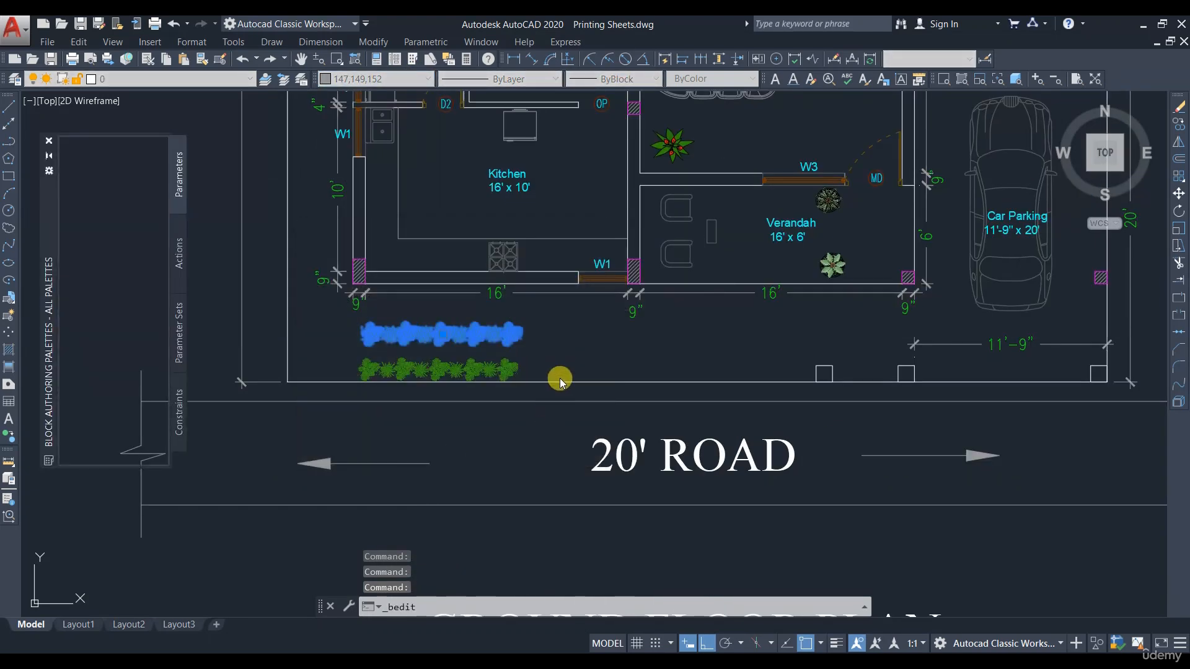
pyautogui.click(638, 552)
pyautogui.click(539, 167)
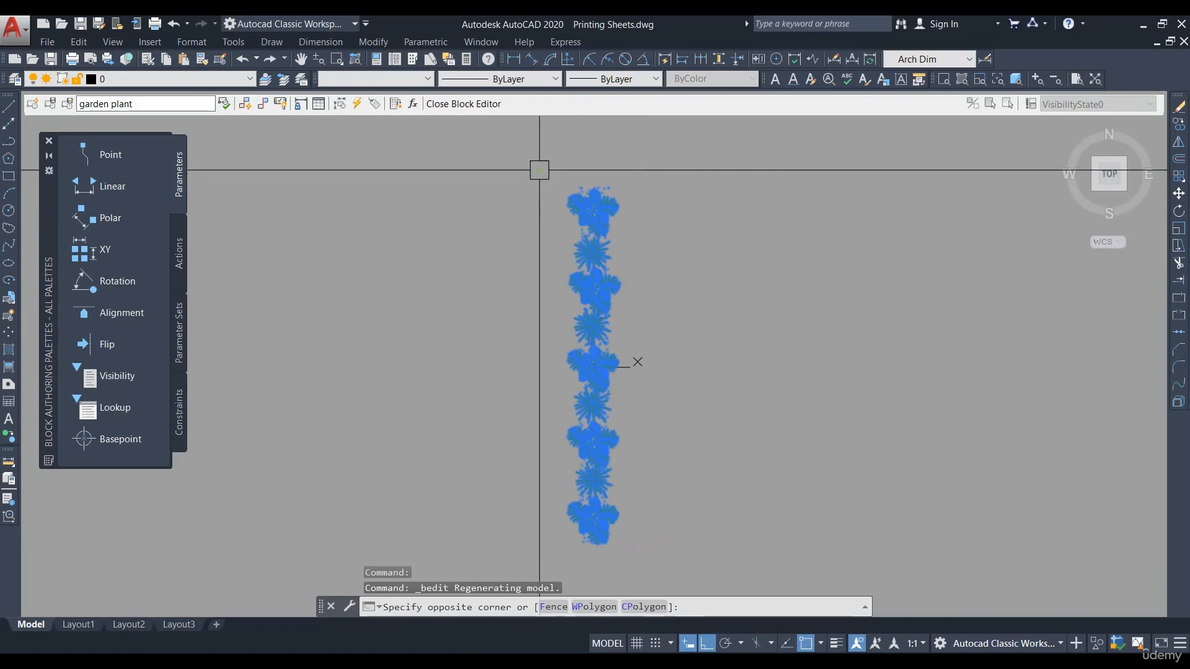
pyautogui.click(427, 79)
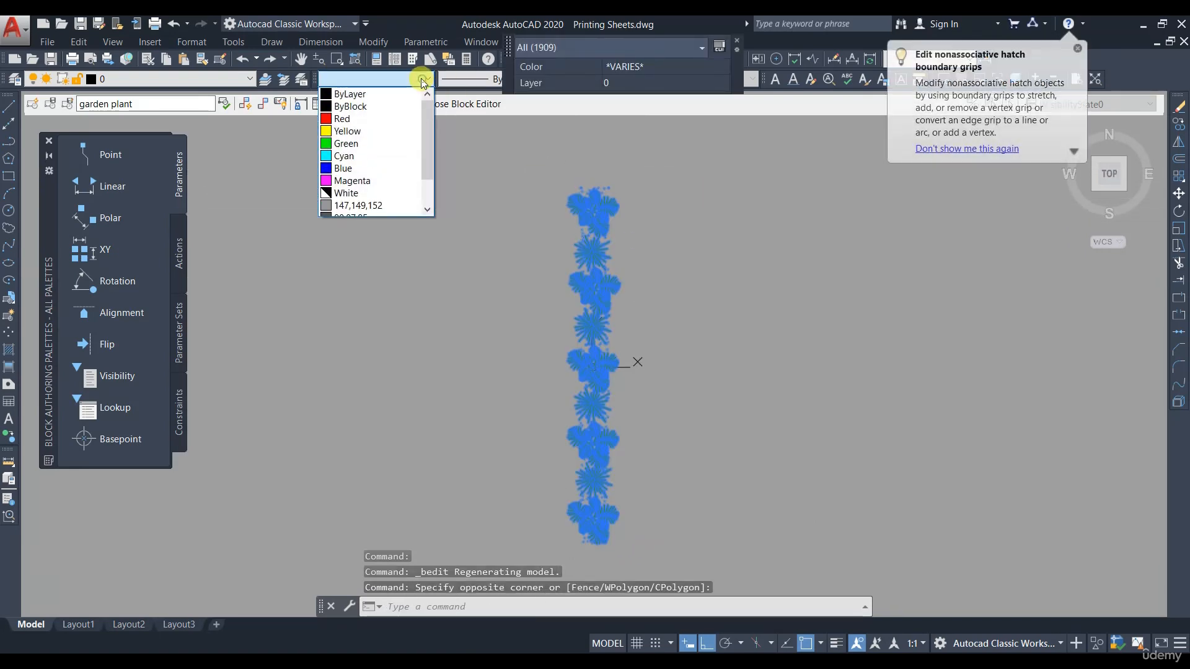
pyautogui.click(377, 195)
pyautogui.click(471, 104)
pyautogui.click(533, 316)
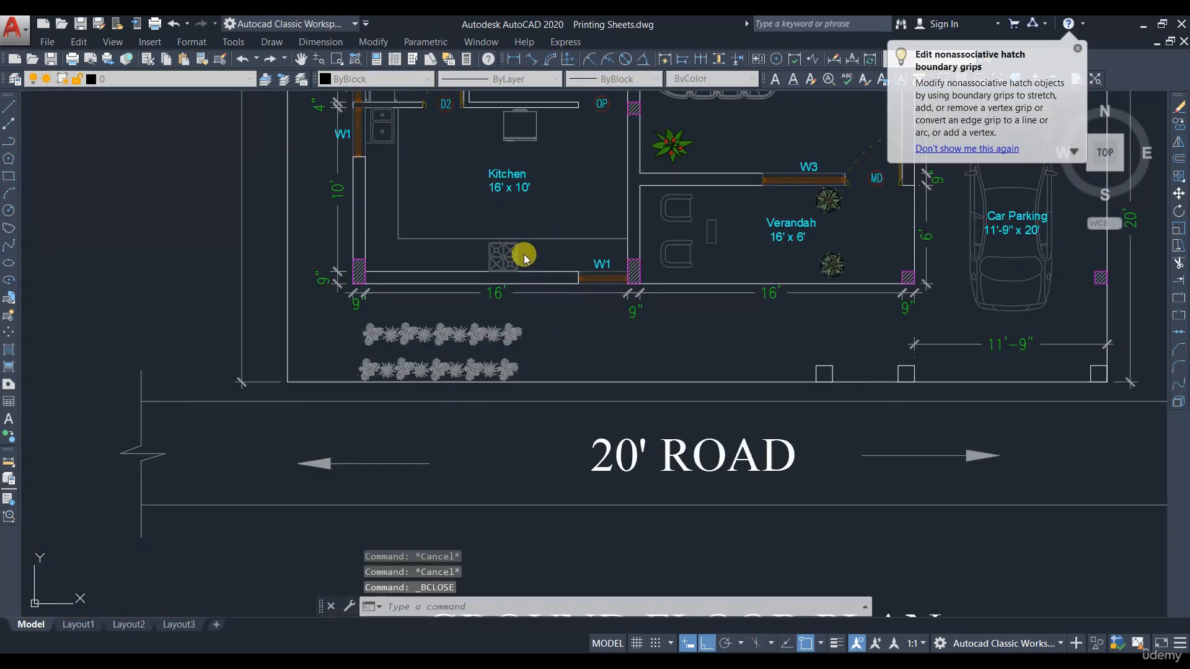
# Step: Return to Layout1, start a plot and set its plot style table to monochrome.ctb
pyautogui.click(89, 624)
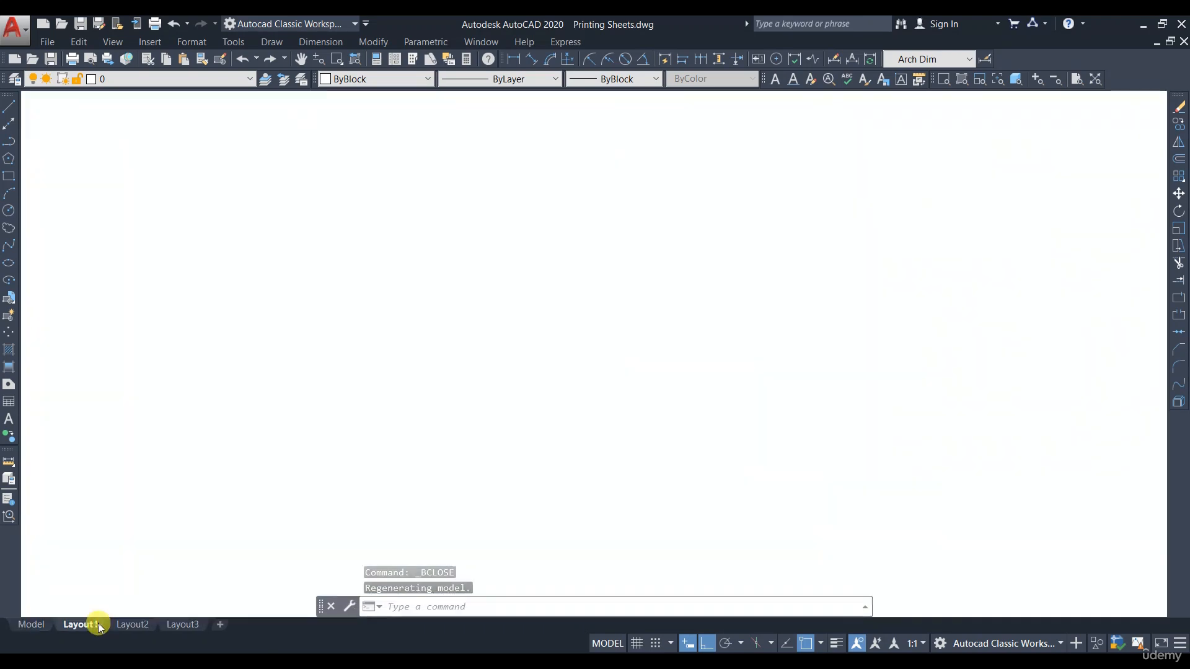
pyautogui.hotkey('ctrl', 'p')
pyautogui.click(748, 194)
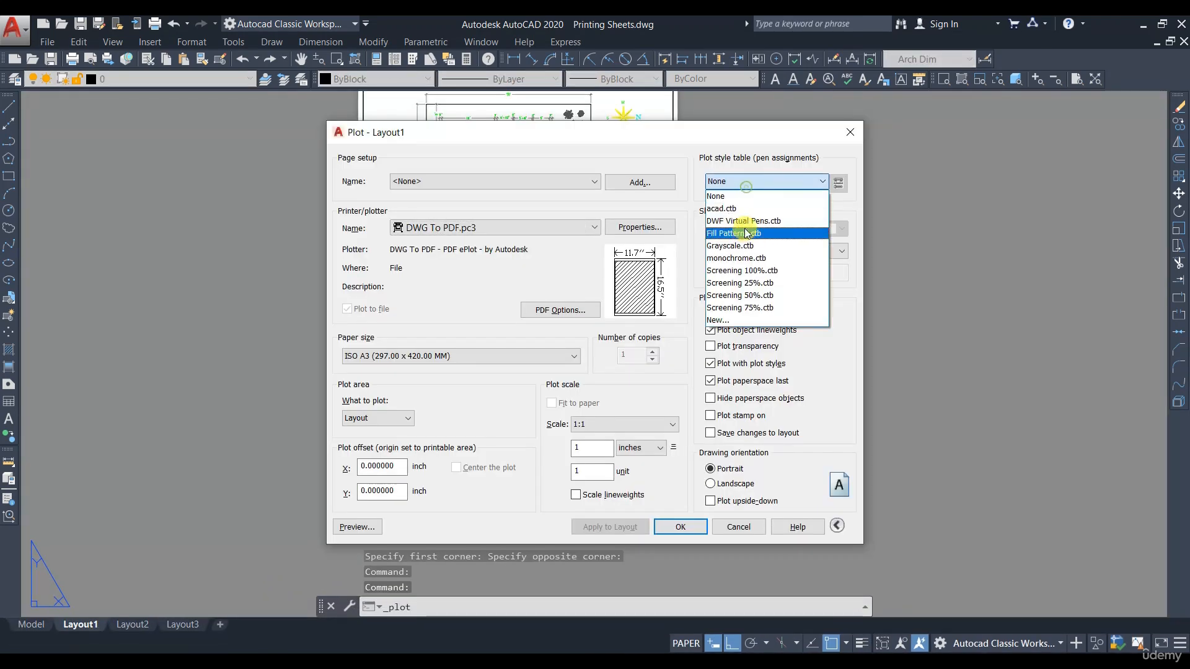
pyautogui.click(741, 255)
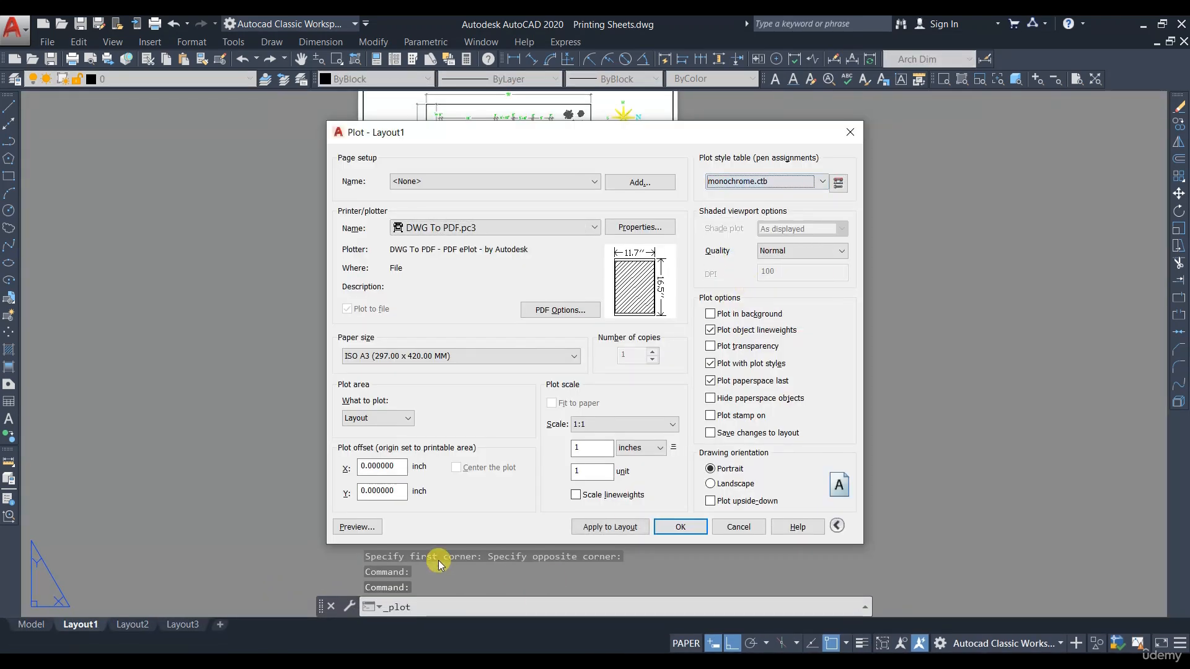
# Step: Try a window plot area around the whole Layout1 sheet, preview the result and leave the preview
pyautogui.click(385, 419)
pyautogui.click(365, 461)
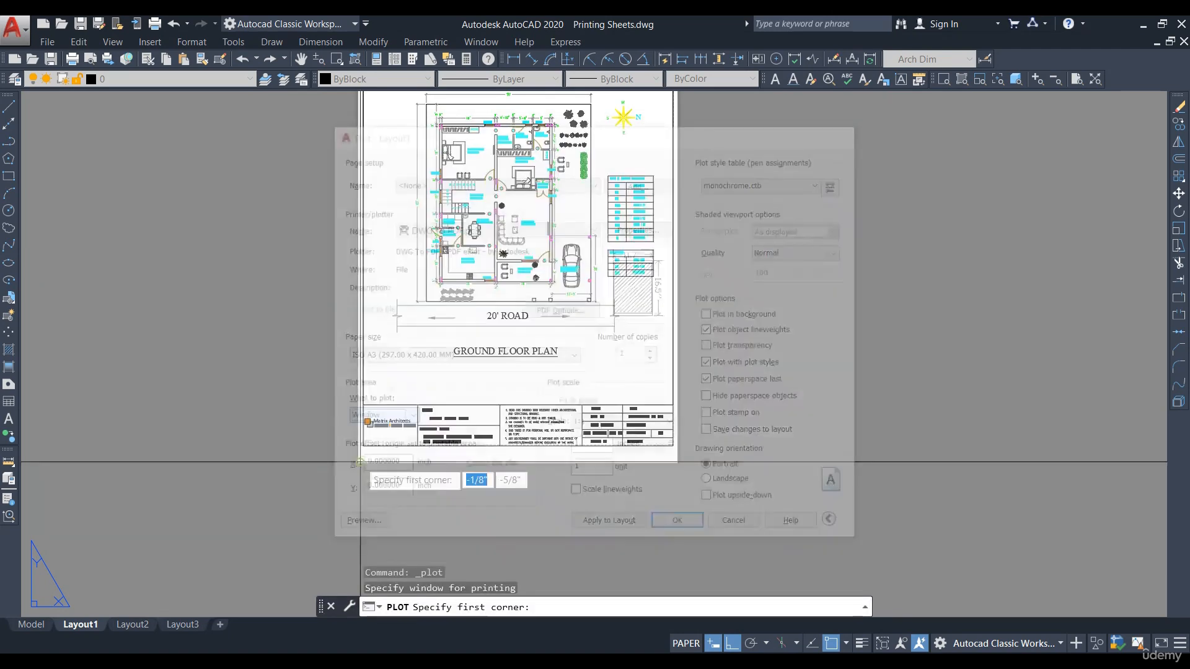
pyautogui.scroll(2, 426, 180)
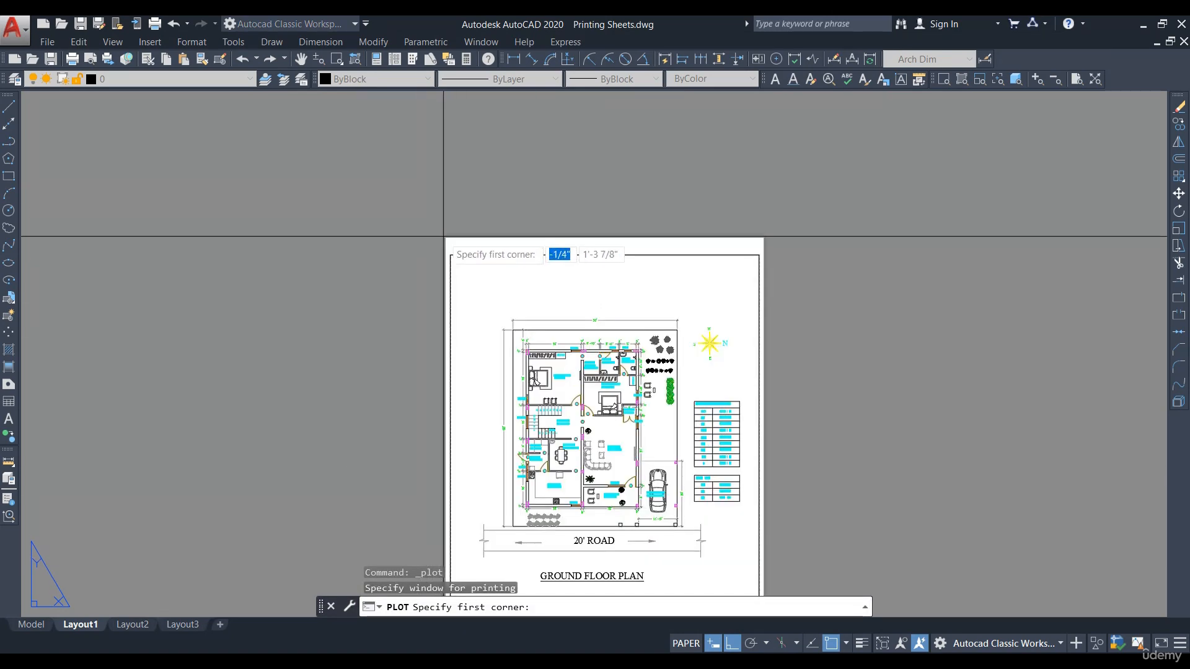
pyautogui.click(445, 239)
pyautogui.scroll(-4, 489, 301)
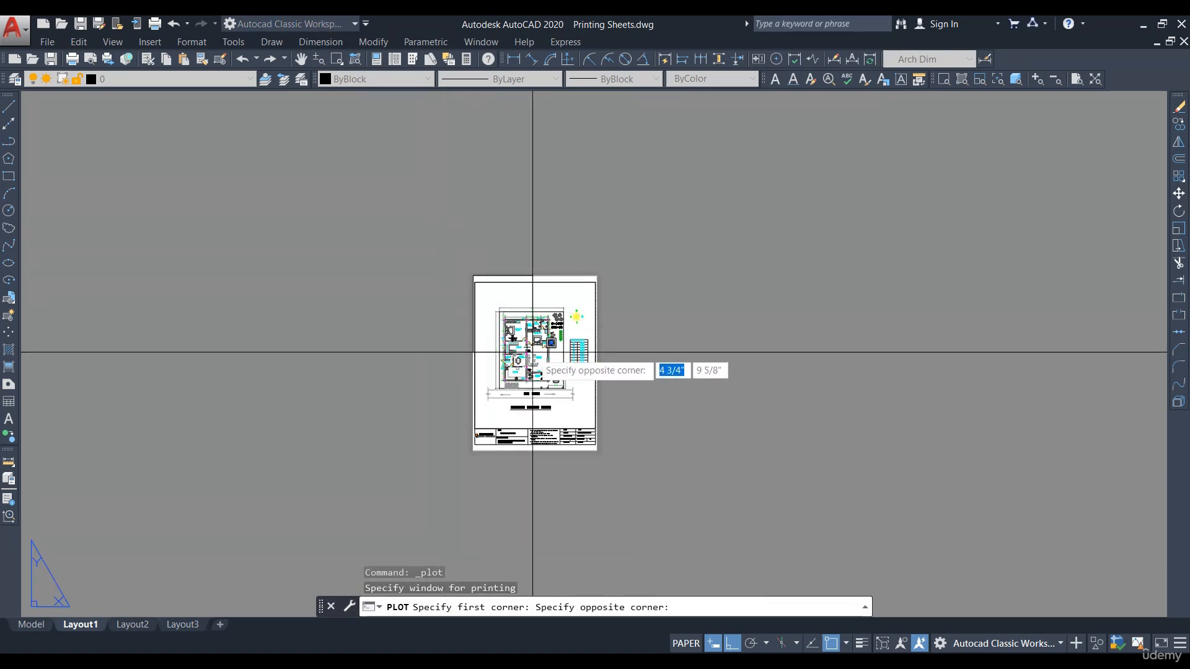
pyautogui.scroll(6, 580, 459)
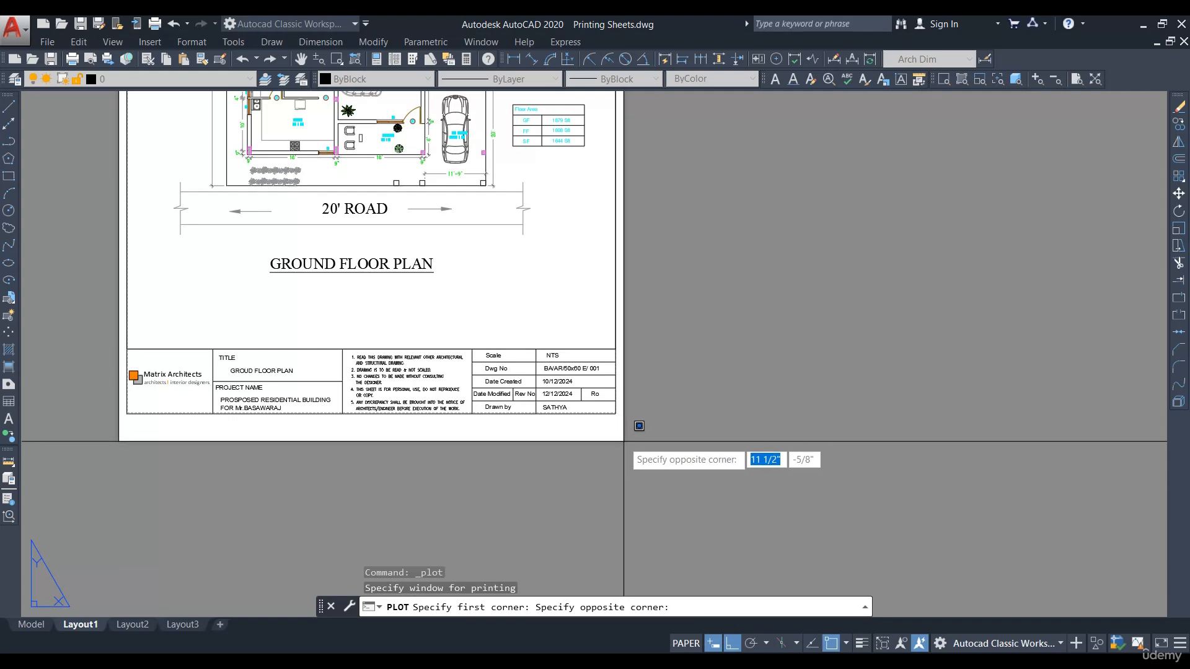
pyautogui.click(636, 426)
pyautogui.click(348, 527)
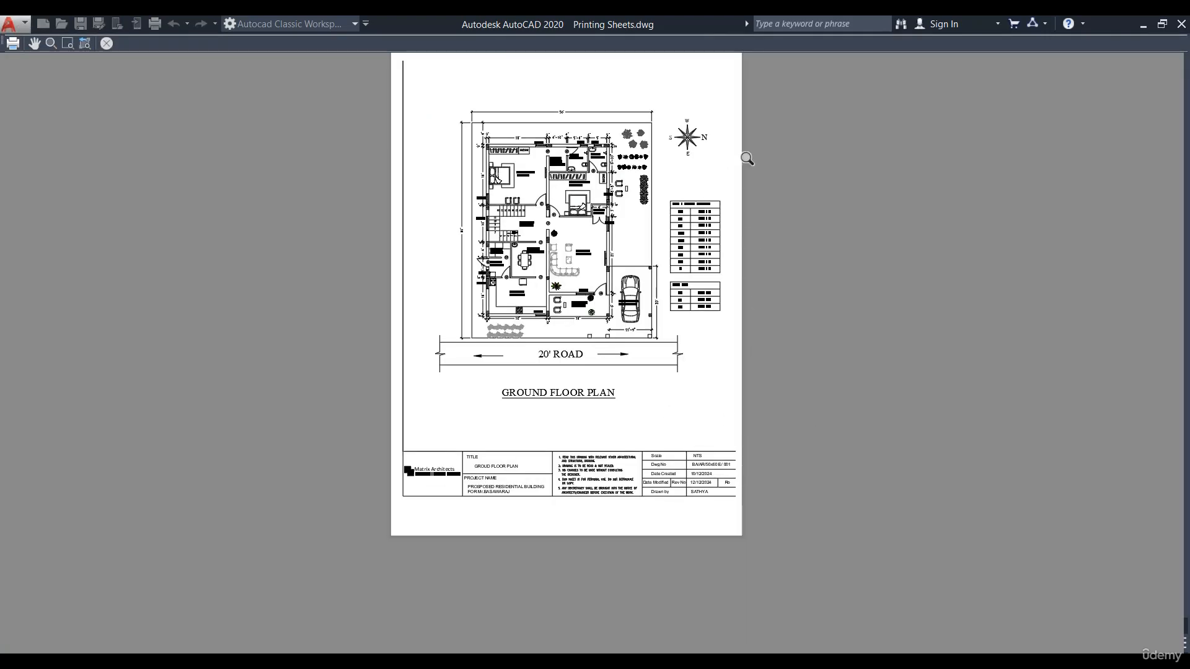
pyautogui.press('Escape')
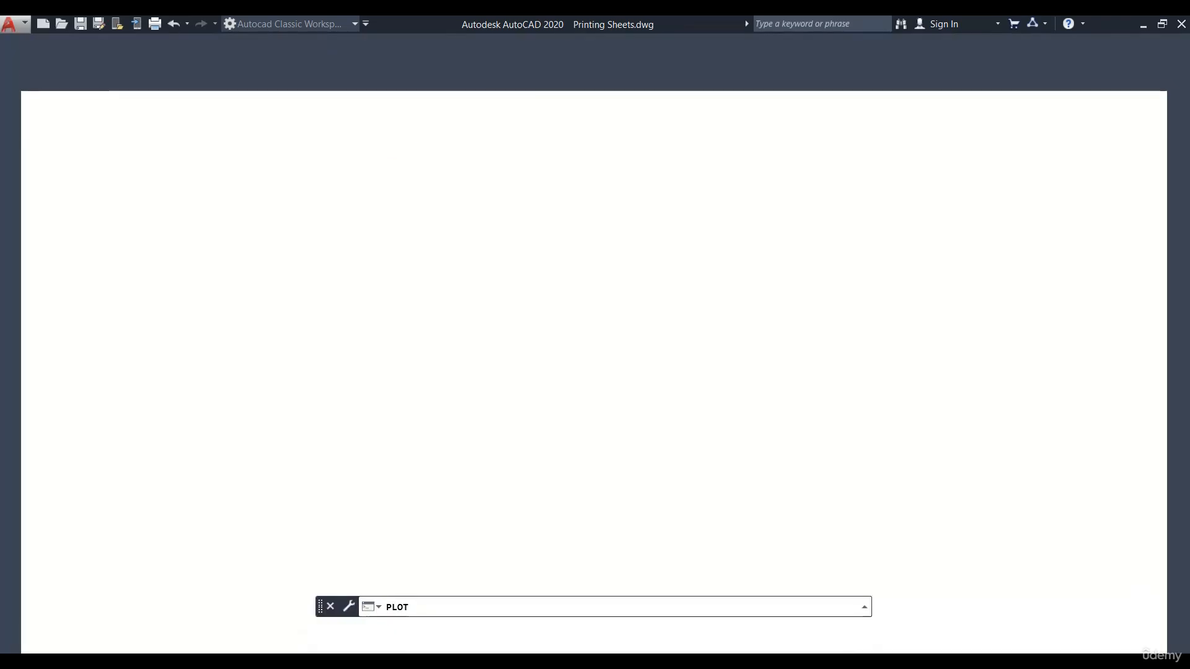
# Step: Set Layout1's plot to monochrome.ctb with a window around the whole sheet, fitted to paper and centred
pyautogui.click(787, 181)
pyautogui.click(748, 258)
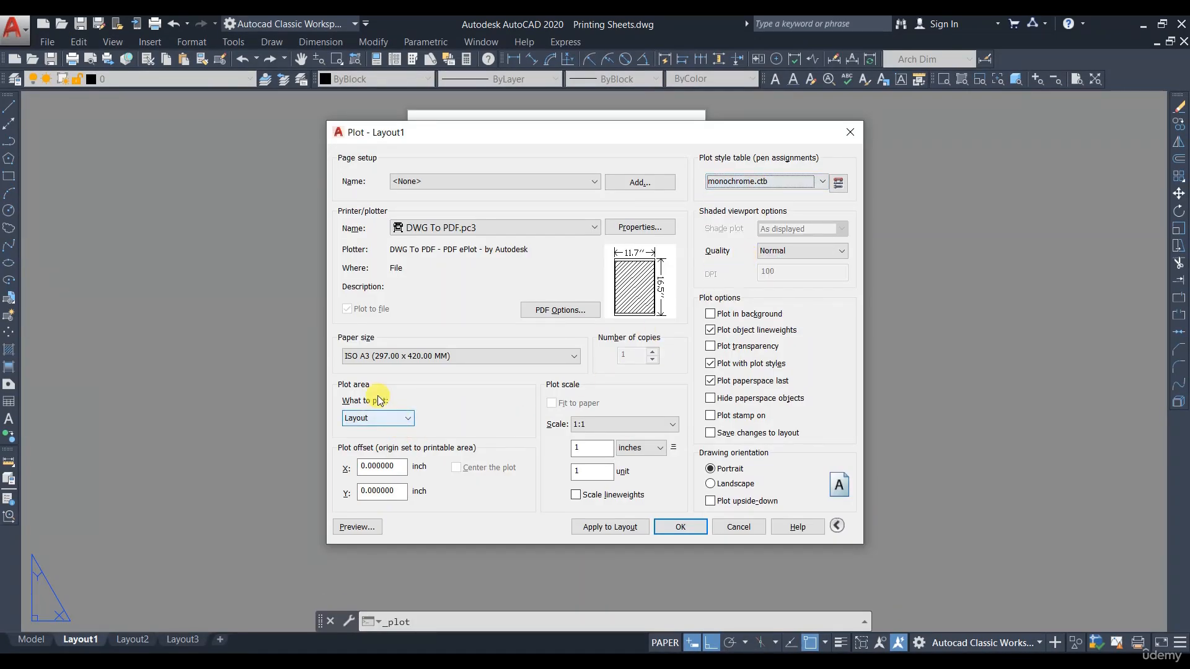
pyautogui.click(376, 424)
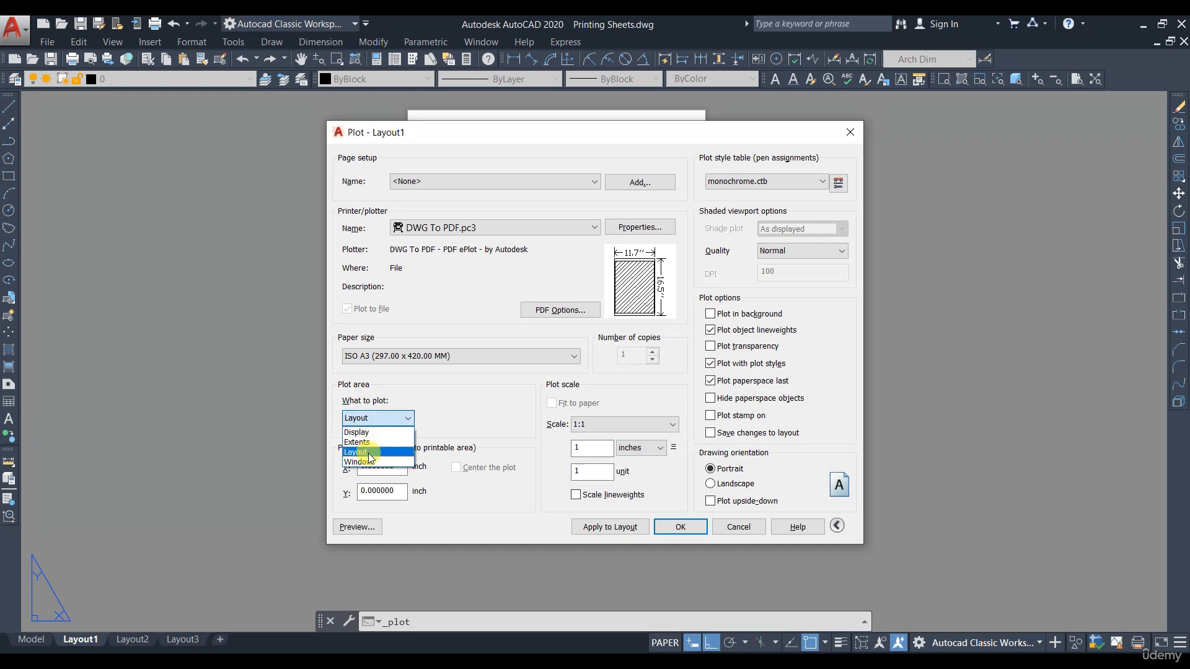
pyautogui.click(366, 460)
pyautogui.click(407, 110)
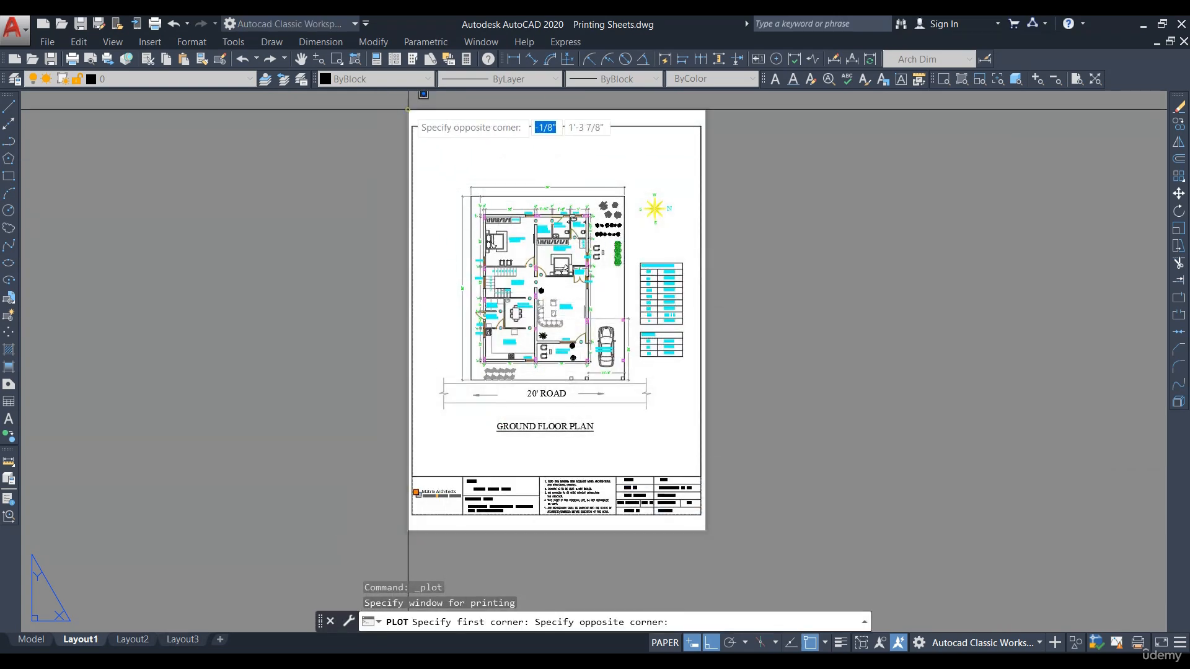
pyautogui.click(719, 518)
pyautogui.click(552, 403)
pyautogui.click(493, 473)
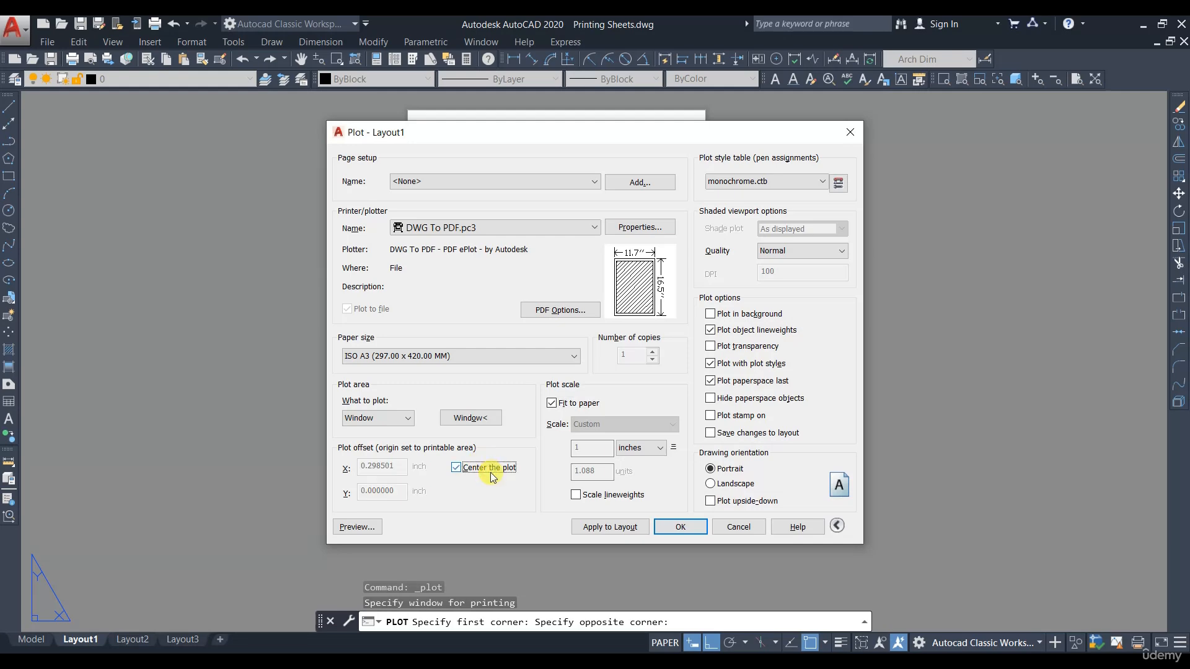
# Step: Preview the plot, inspect the floor plan, plants and schedules up close, and exit the preview
pyautogui.click(357, 527)
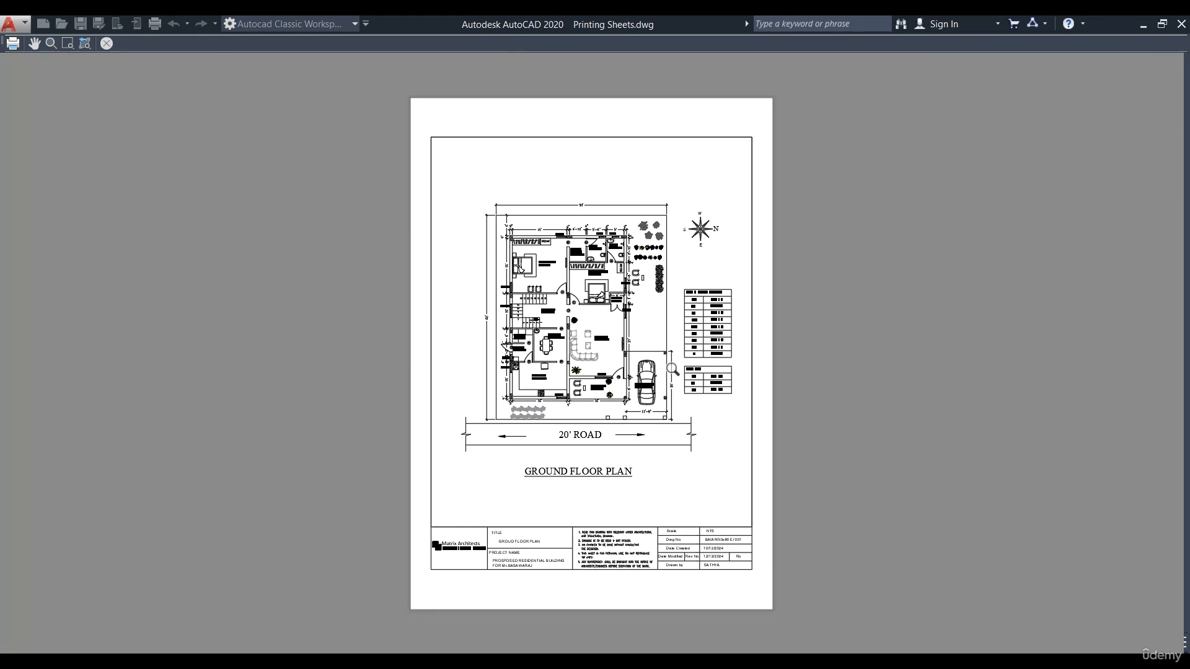
pyautogui.moveTo(696, 485); pyautogui.dragTo(548, 175)
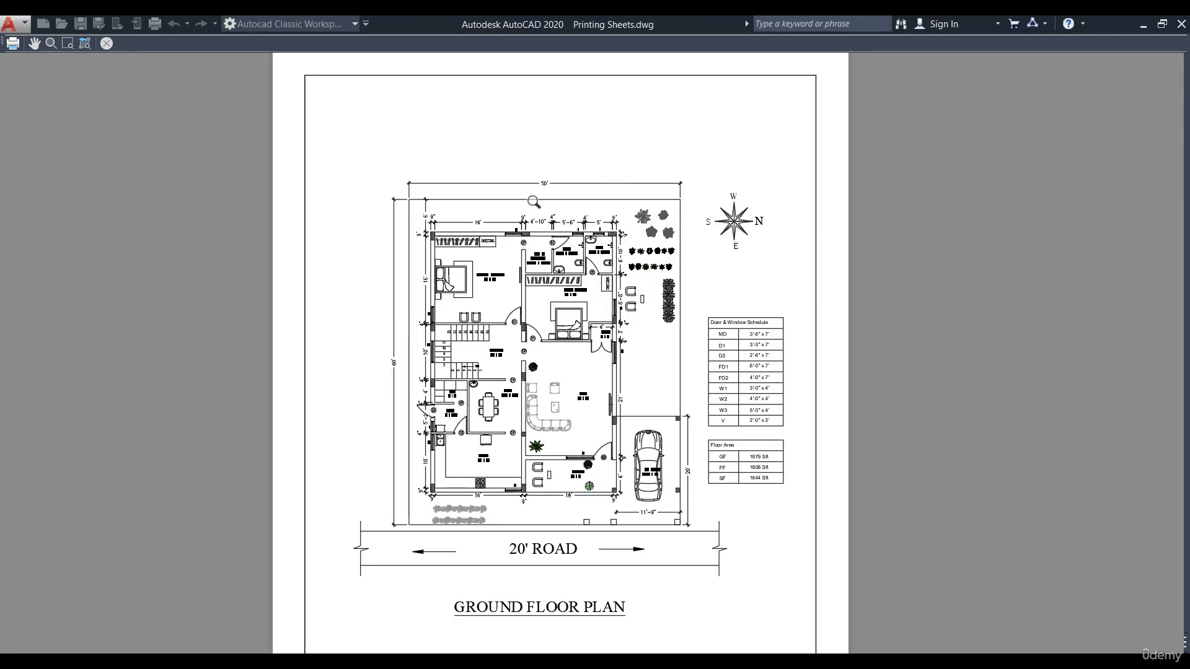
pyautogui.scroll(-2, 502, 410)
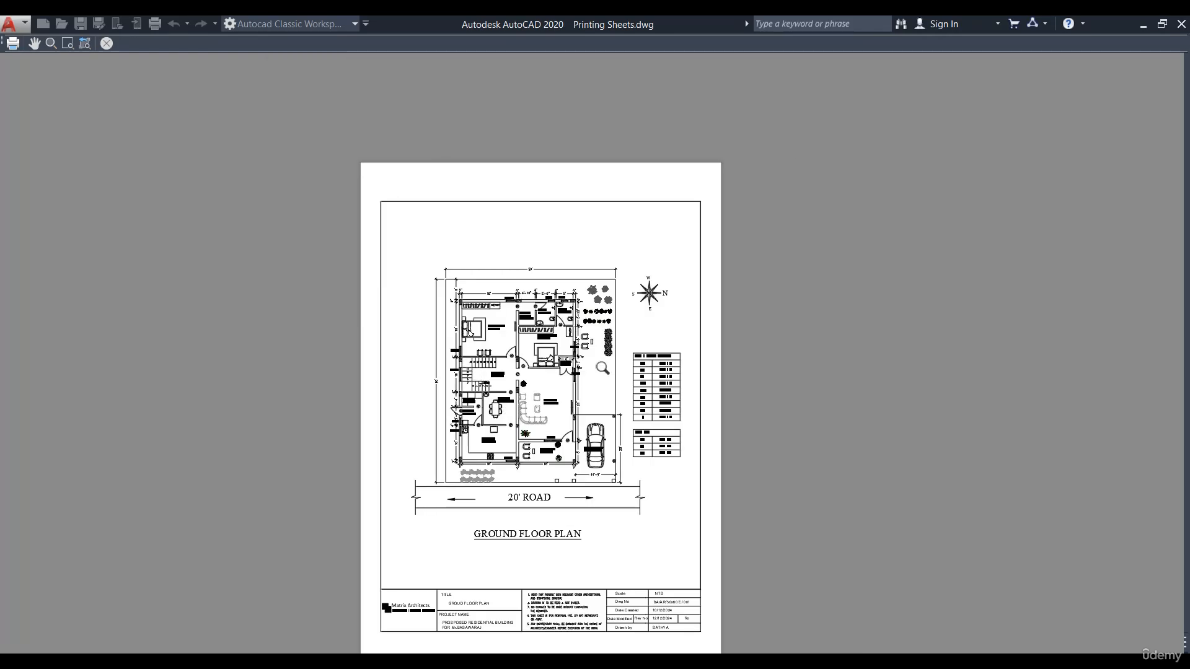
pyautogui.moveTo(601, 368); pyautogui.dragTo(657, 295, button='middle')
pyautogui.scroll(4, 592, 201)
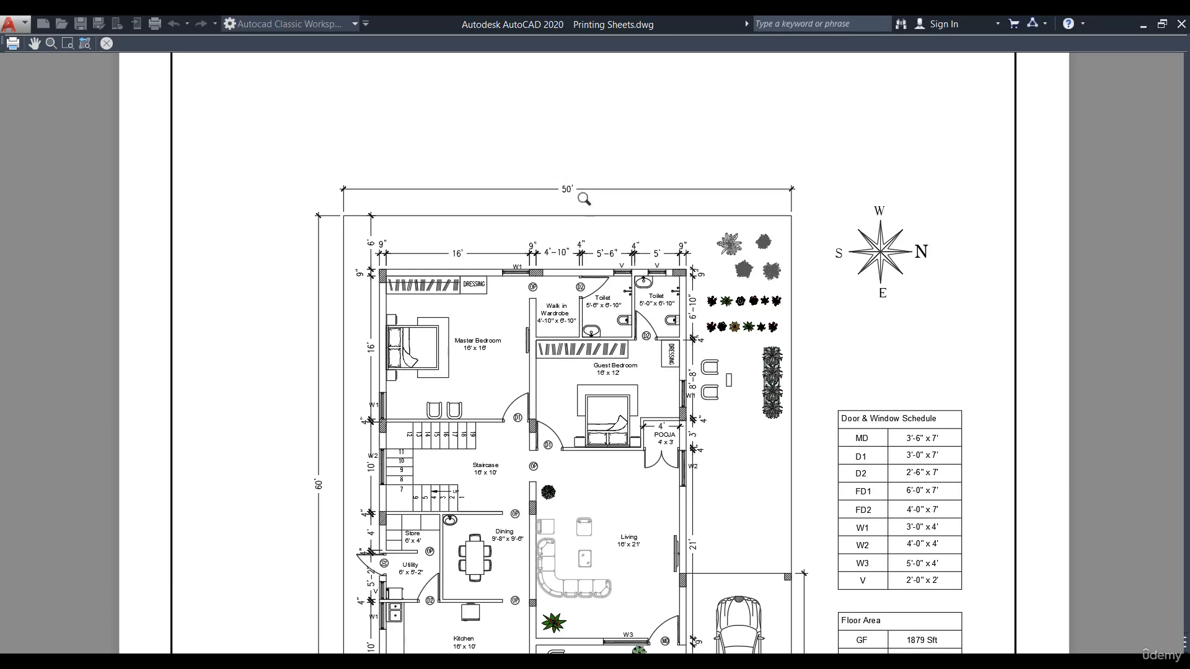
pyautogui.scroll(-2, 543, 206)
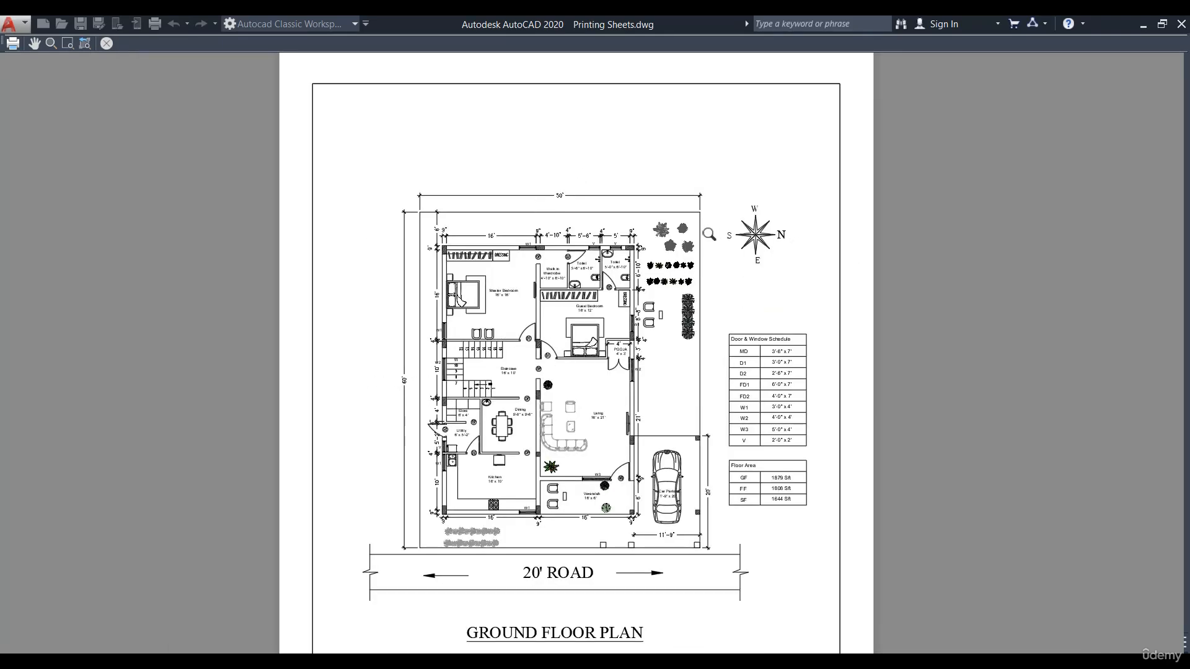
pyautogui.scroll(-2, 709, 234)
pyautogui.rightClick(786, 261)
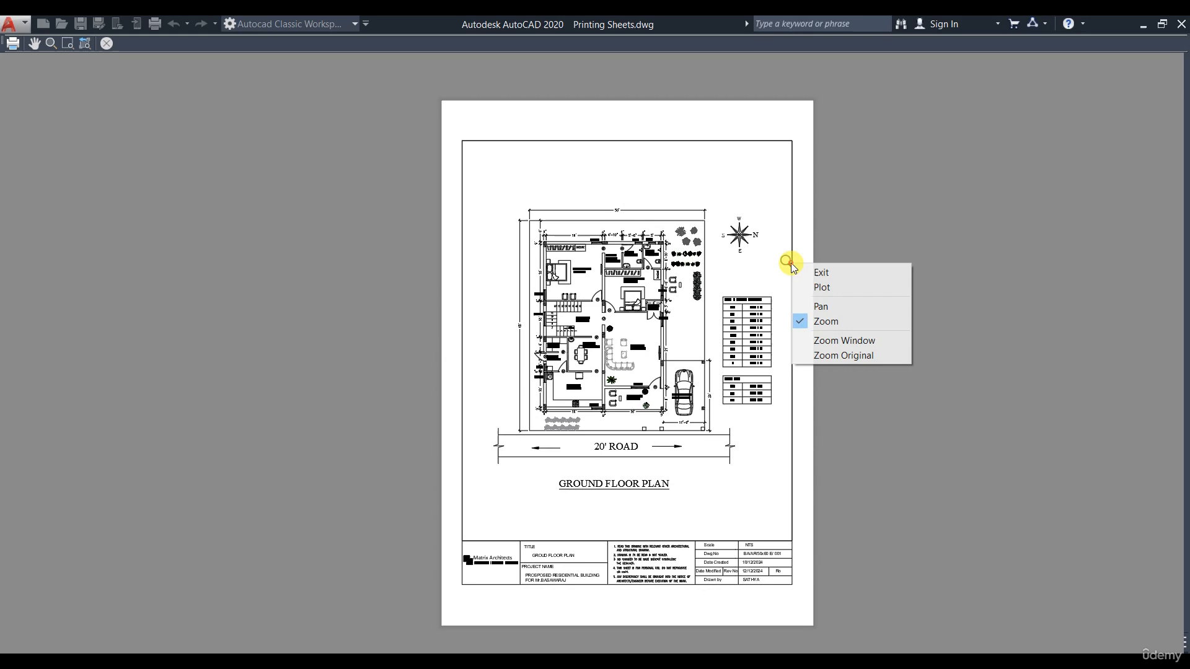
pyautogui.click(820, 273)
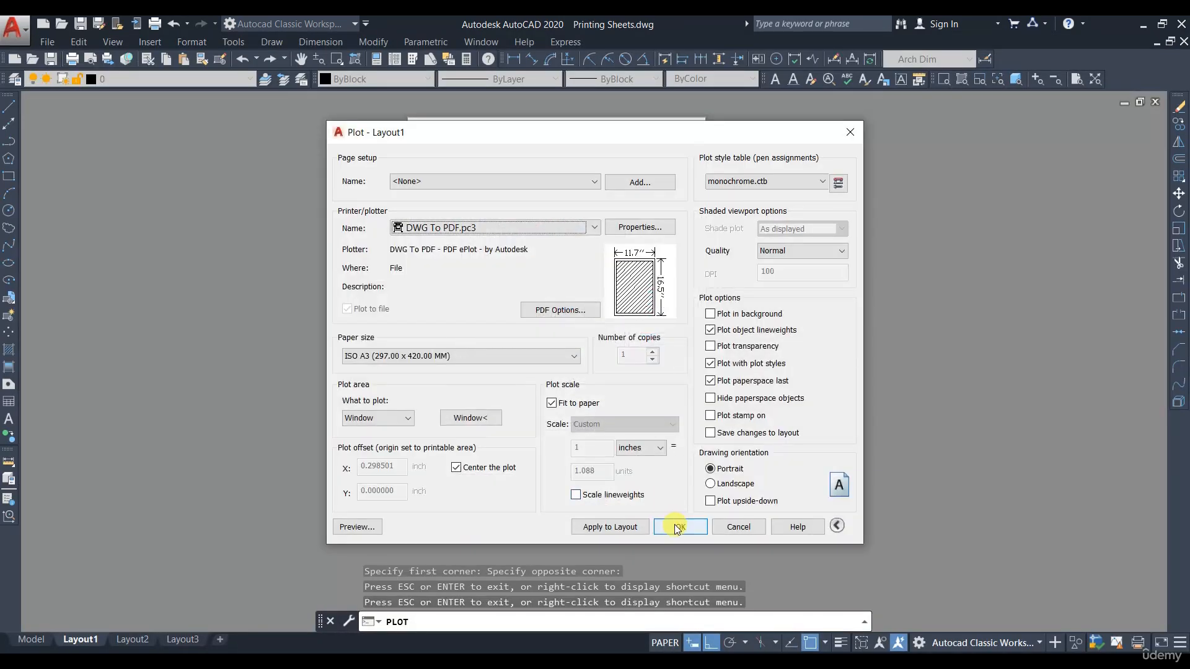
# Step: Plot the sheet to a PDF file named Ground Floor Plan and look over the opened PDF
pyautogui.click(679, 526)
pyautogui.moveTo(598, 466); pyautogui.dragTo(514, 464)
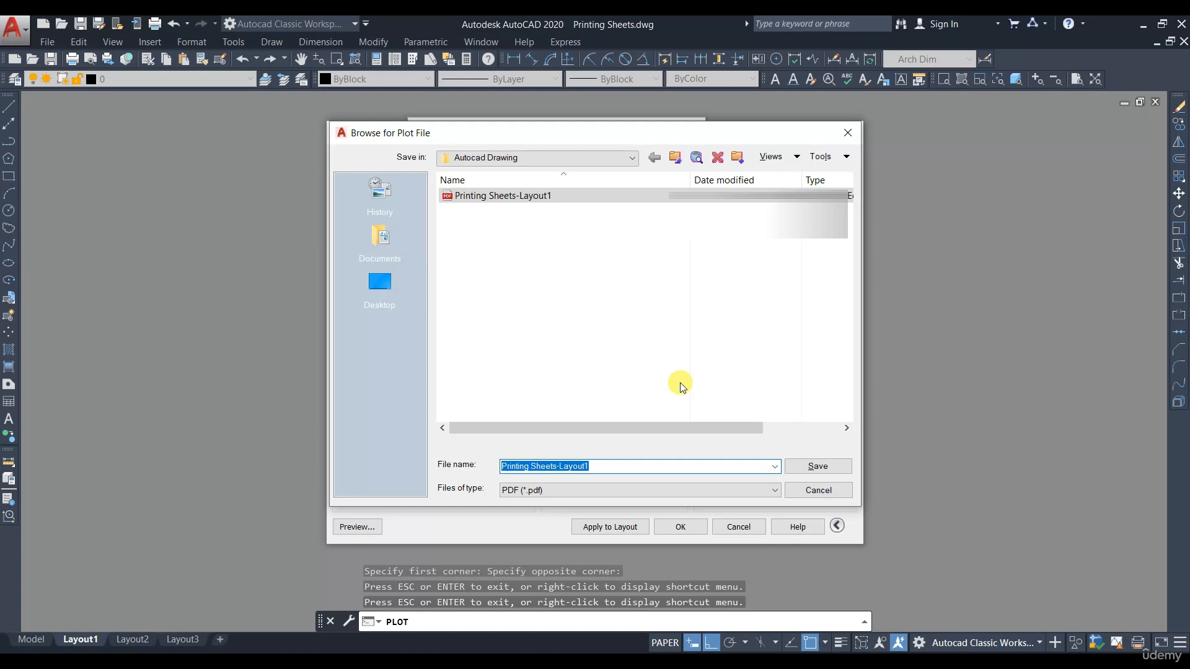
pyautogui.write('Ground Floor Plan')
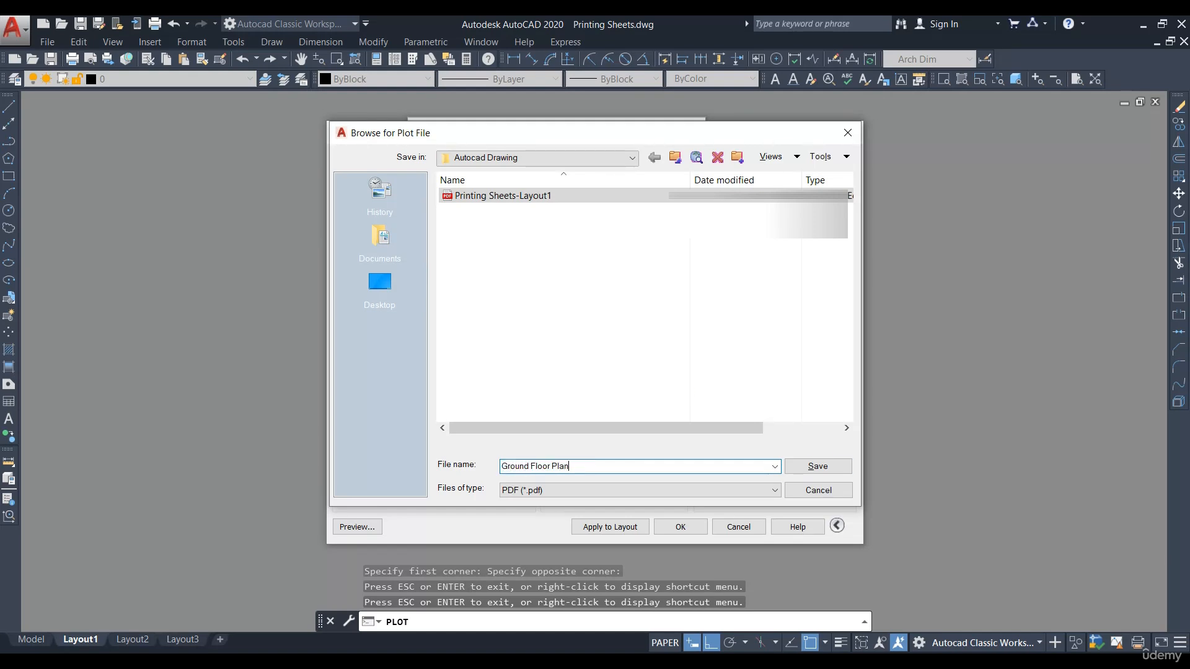
pyautogui.click(818, 465)
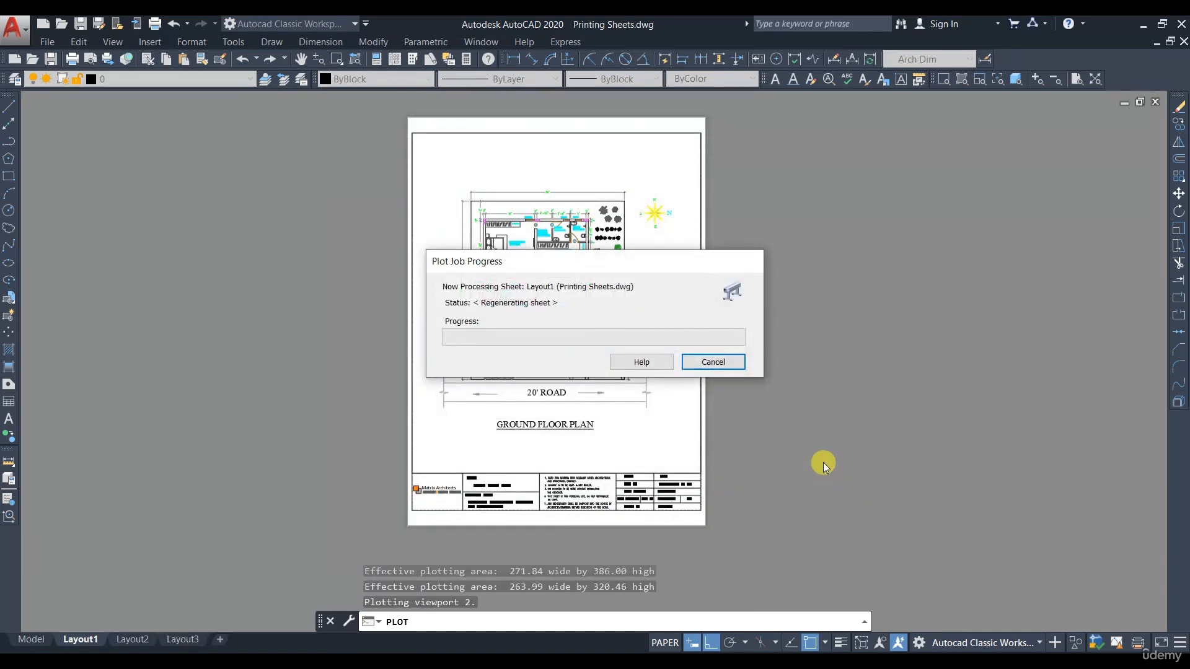
pyautogui.scroll(-3, 711, 323)
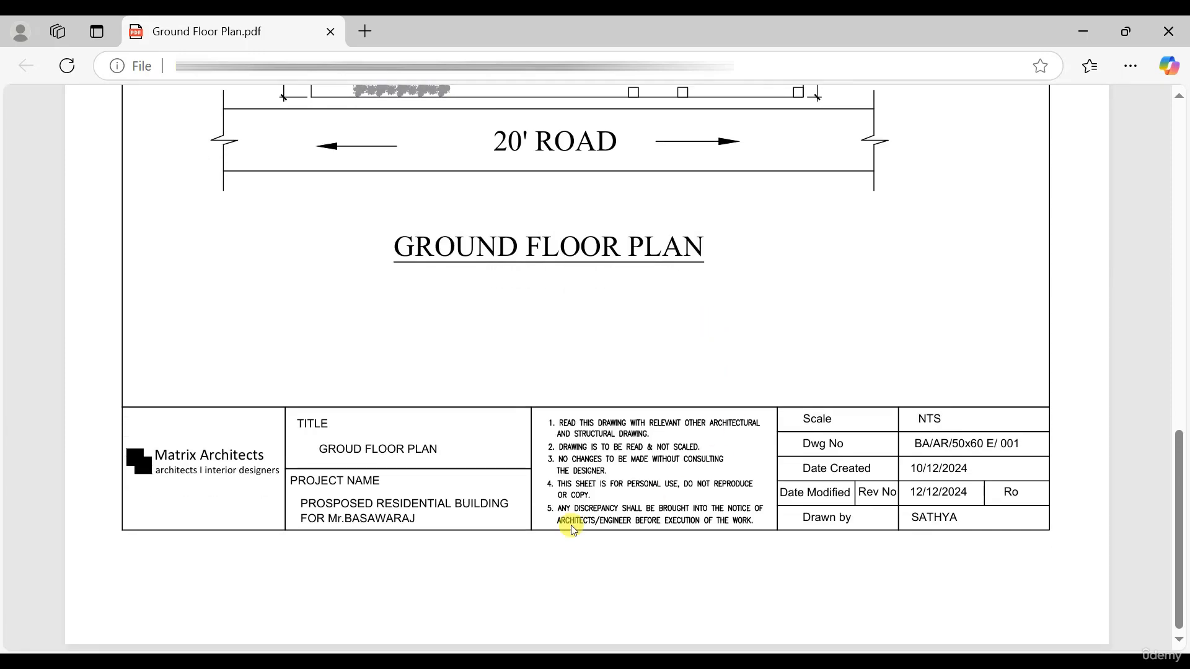
pyautogui.scroll(10, 672, 531)
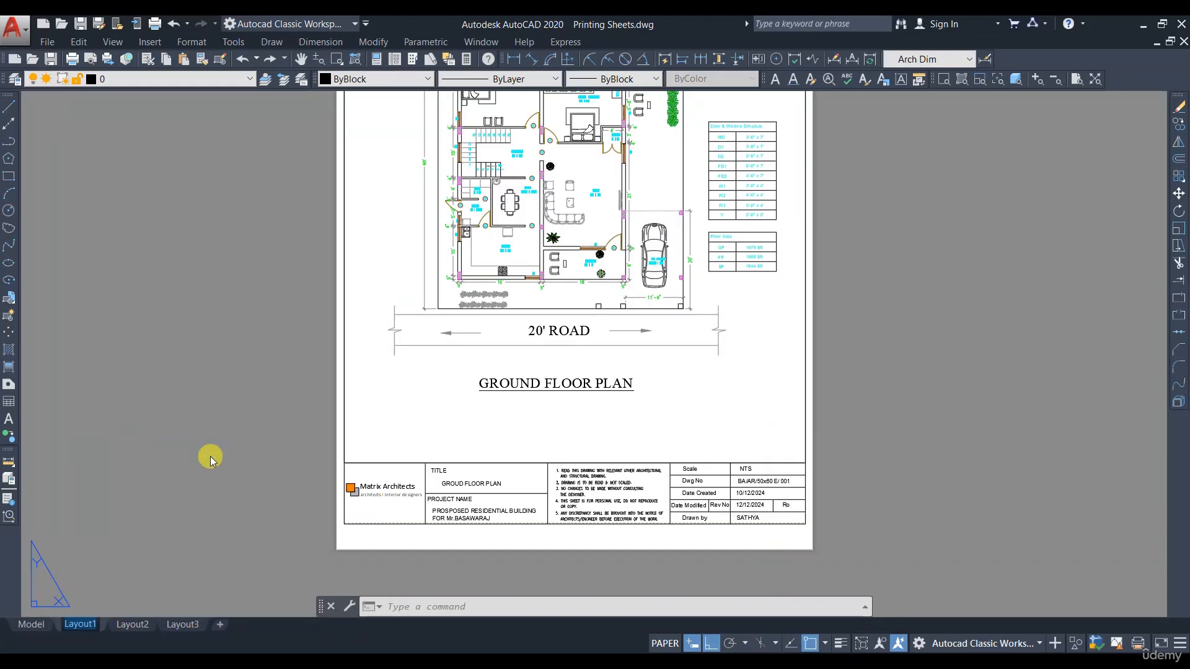
# Step: Rename the Layout1 layout to GF Plan
pyautogui.write('GF')
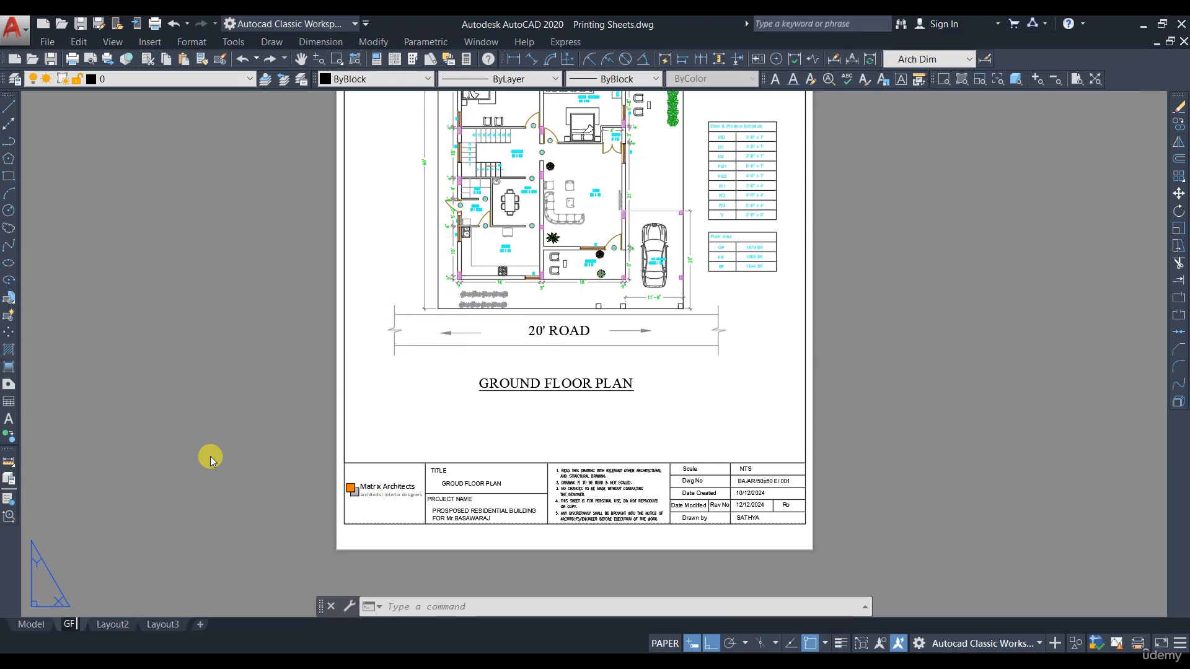
pyautogui.write(' Plan')
pyautogui.press('Return')
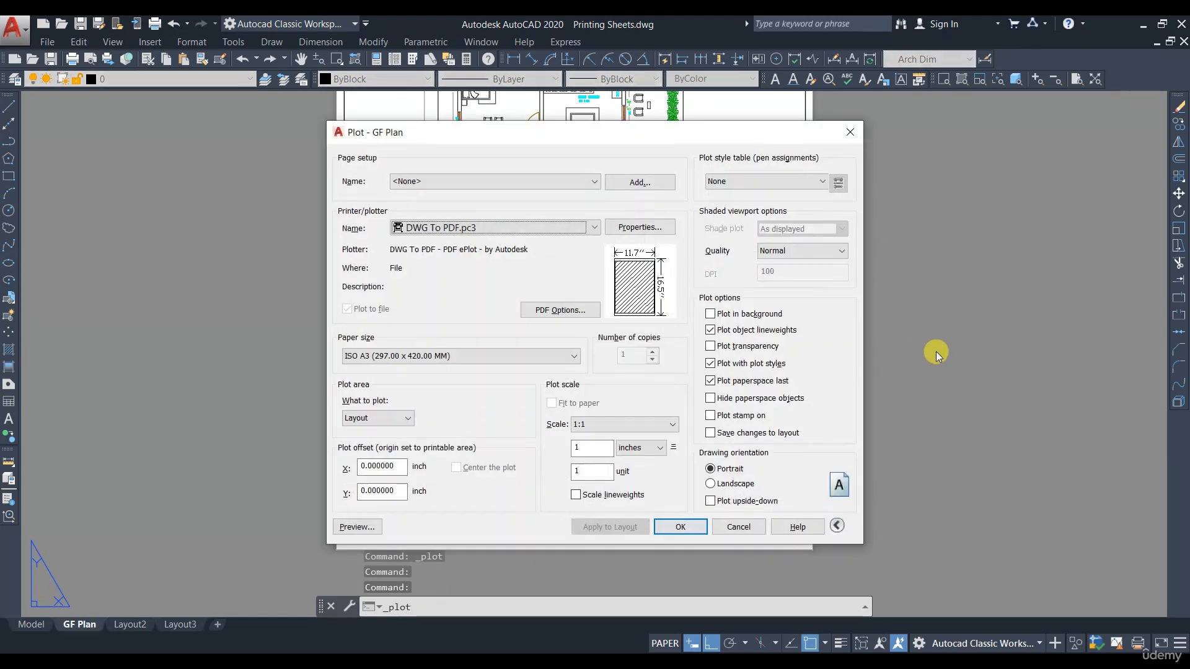
# Step: Review the page setup and printer choices in GF Plan's plot settings, and leave them without plotting
pyautogui.click(466, 179)
pyautogui.click(486, 159)
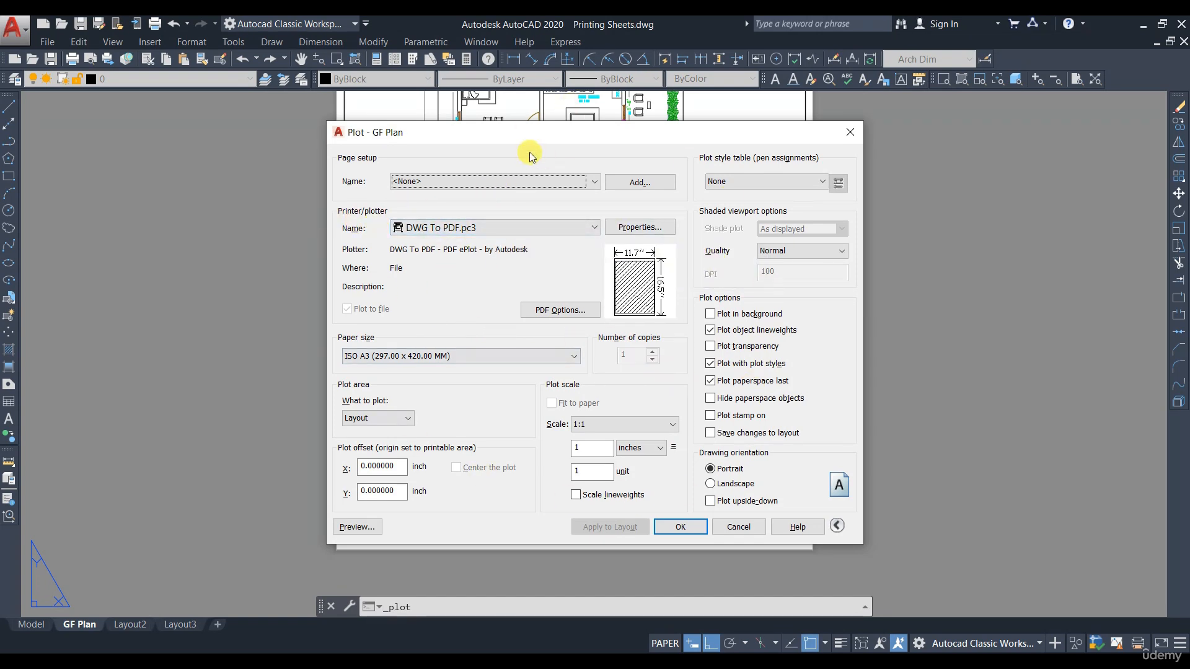
pyautogui.click(458, 184)
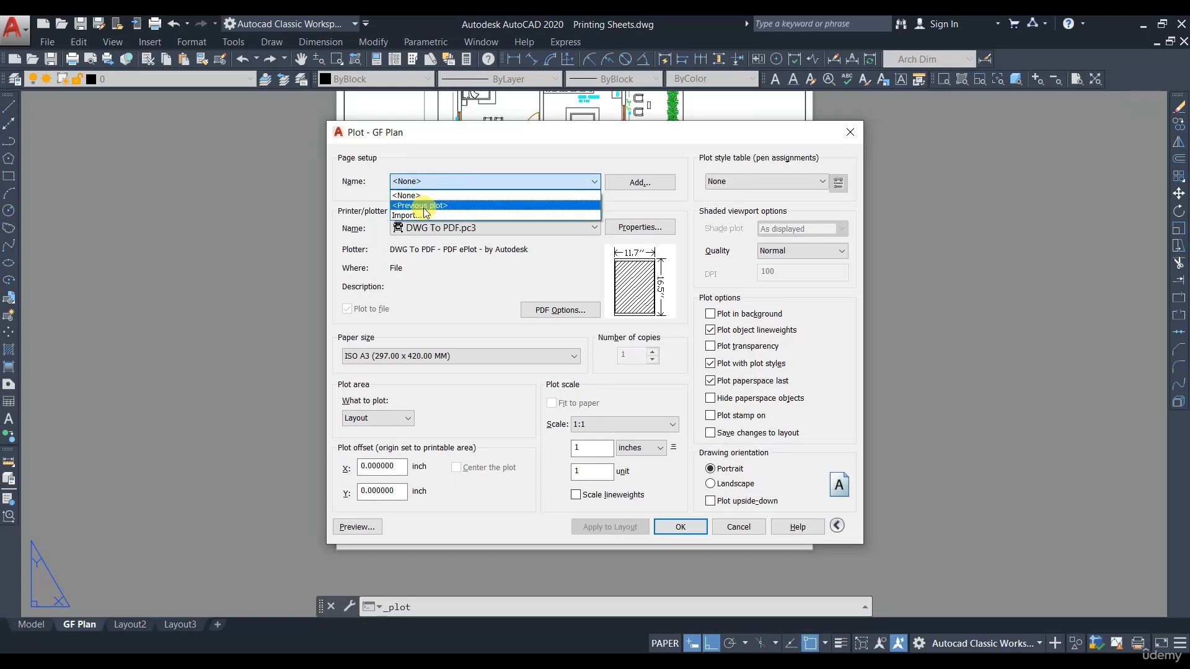
pyautogui.click(373, 190)
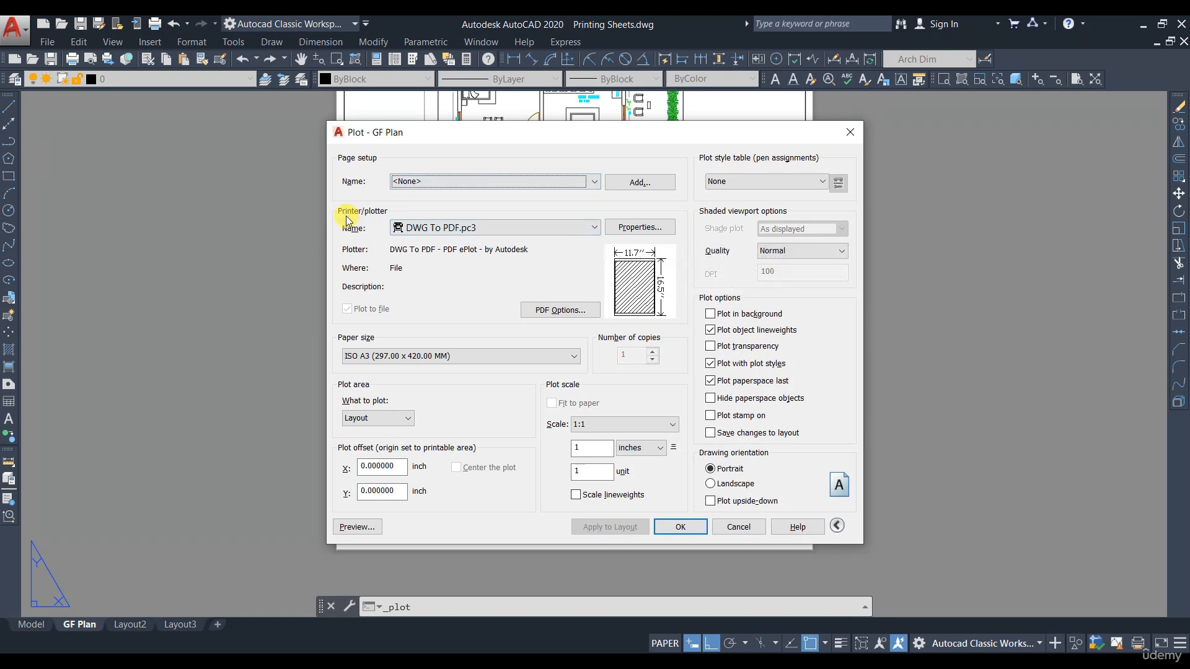
pyautogui.click(522, 231)
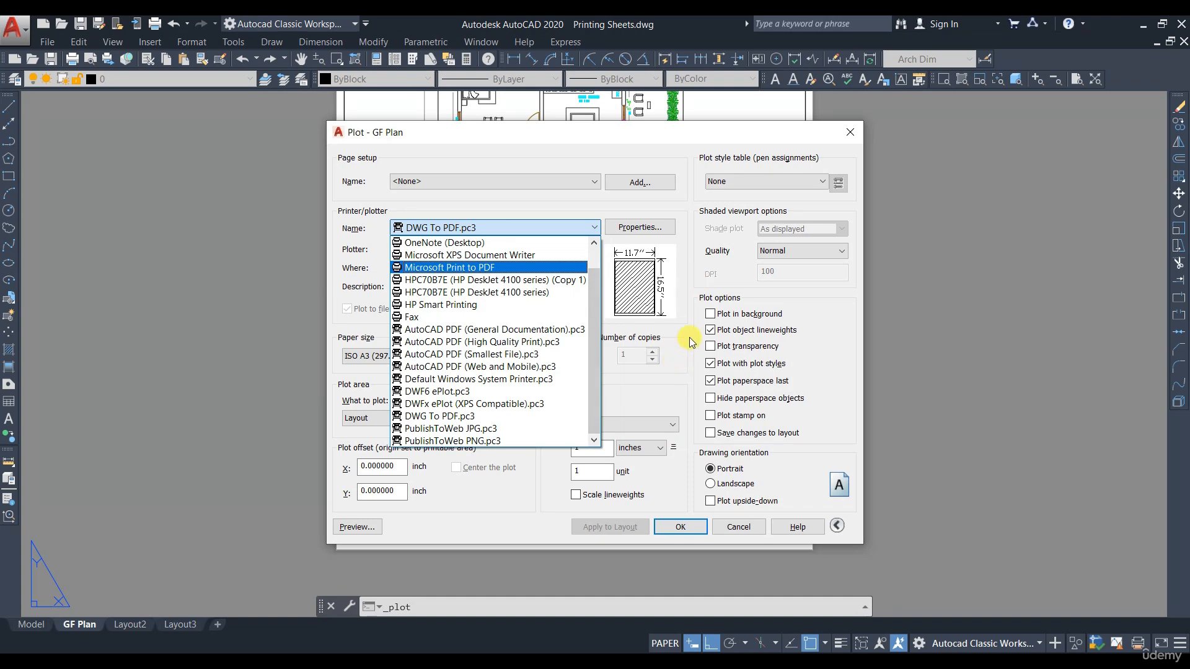
pyautogui.click(803, 186)
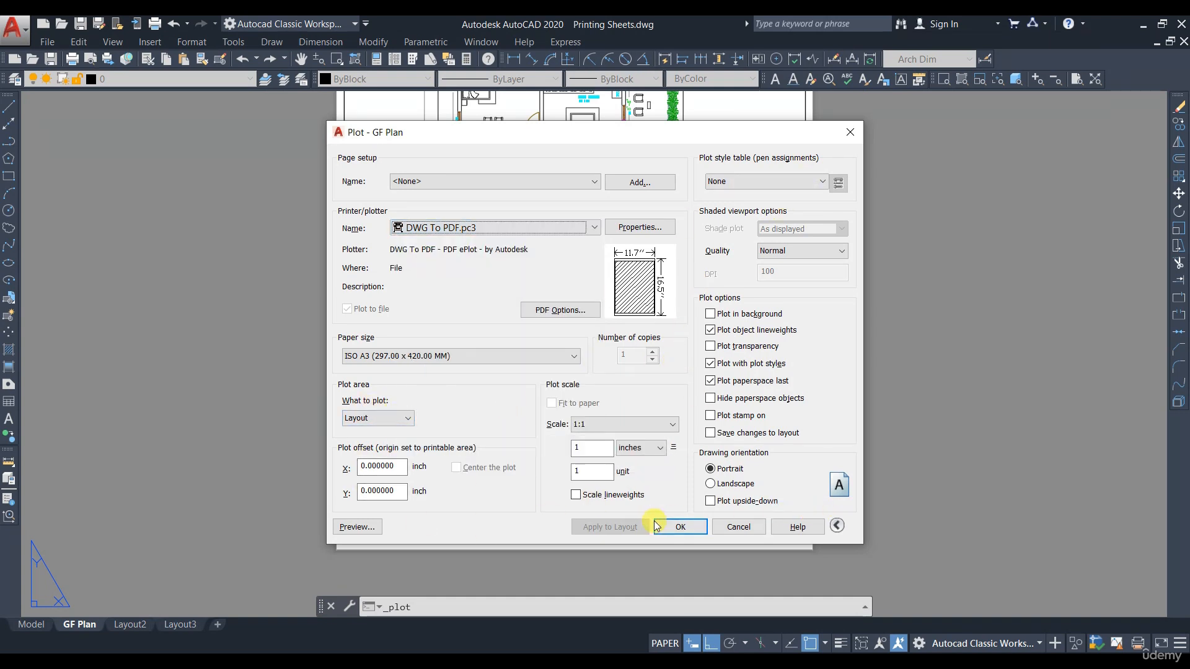
pyautogui.press('Escape')
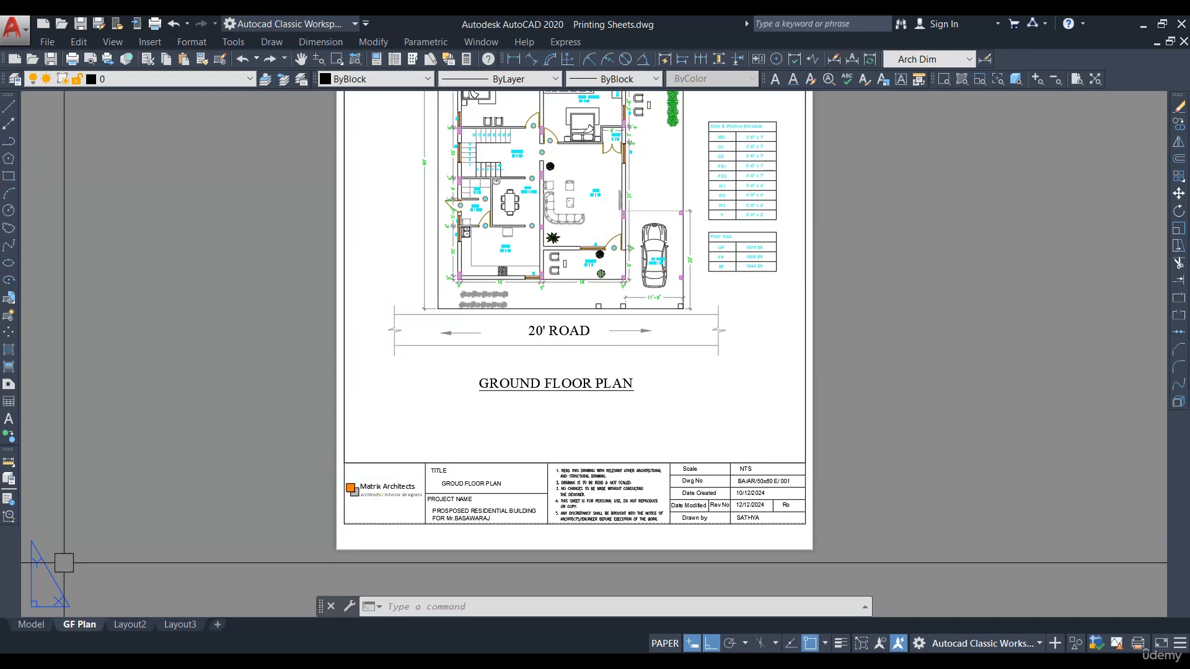
pyautogui.rightClick(73, 627)
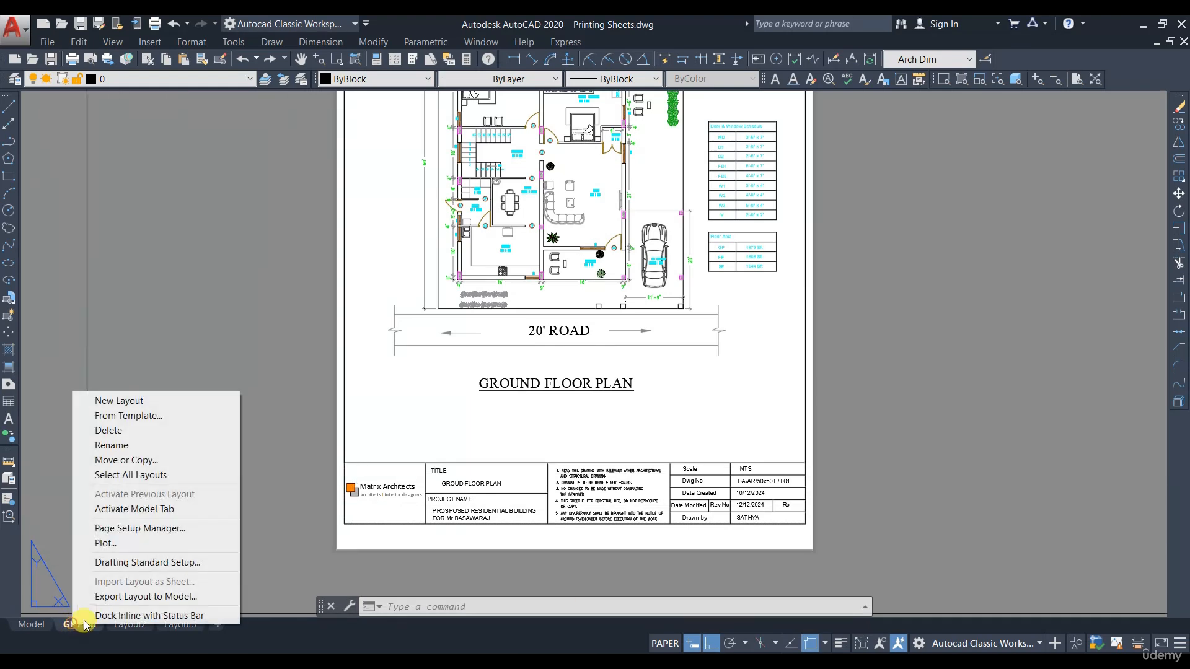
pyautogui.click(126, 461)
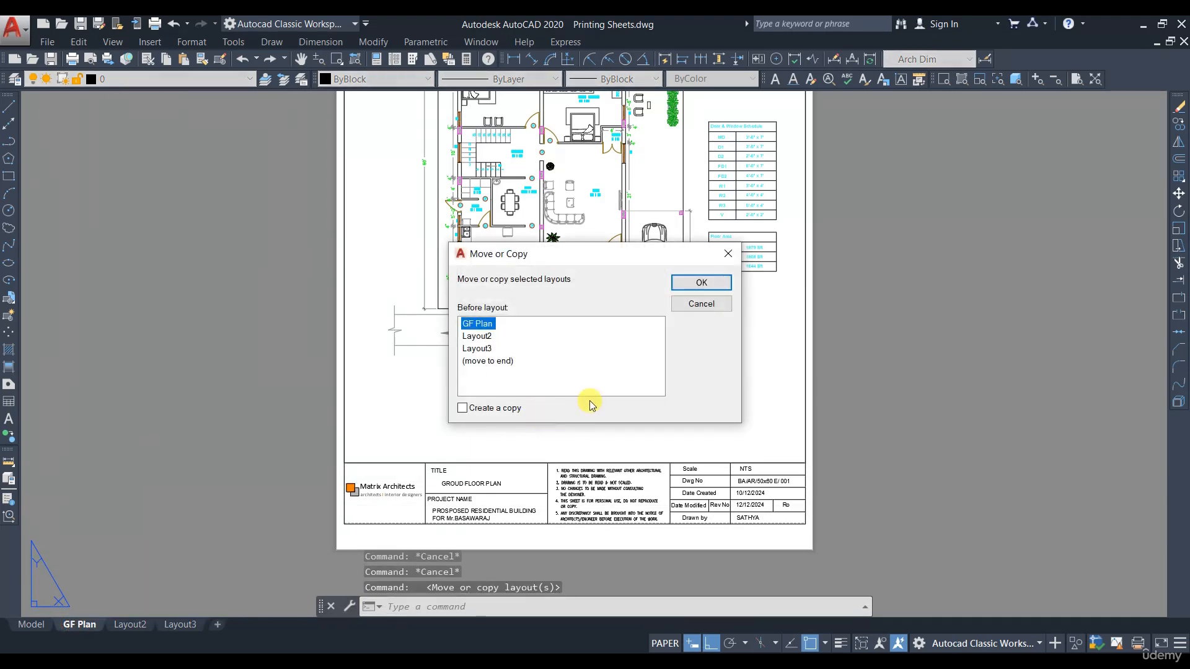
pyautogui.press('Escape')
pyautogui.rightClick(73, 626)
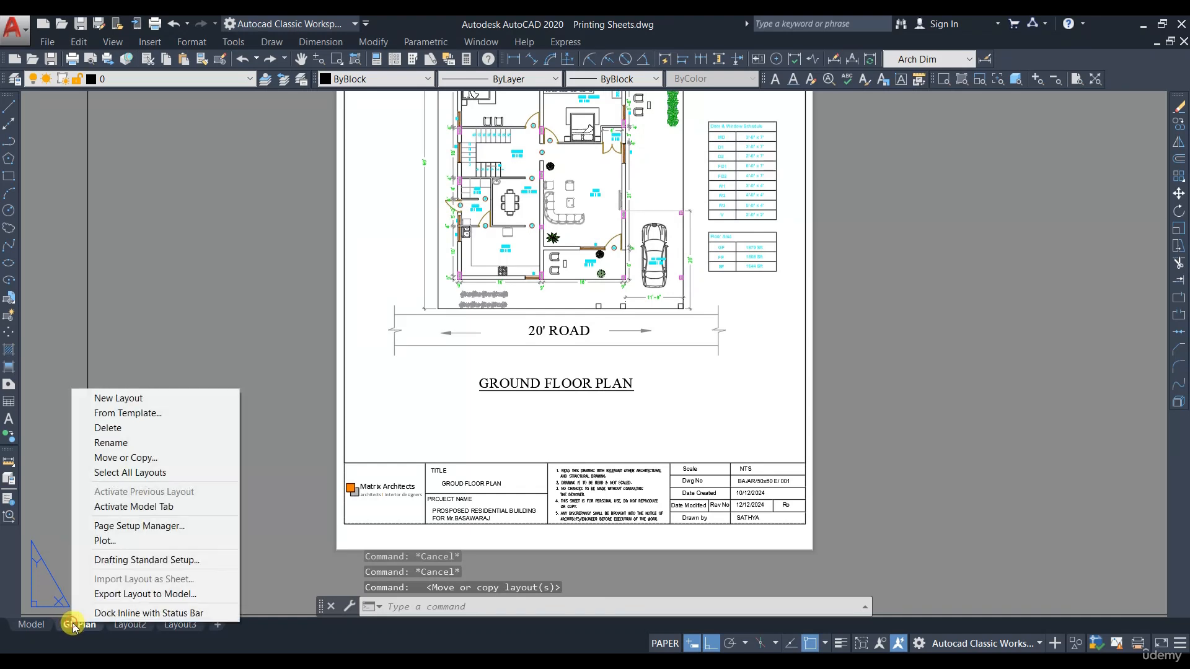
pyautogui.press('Escape')
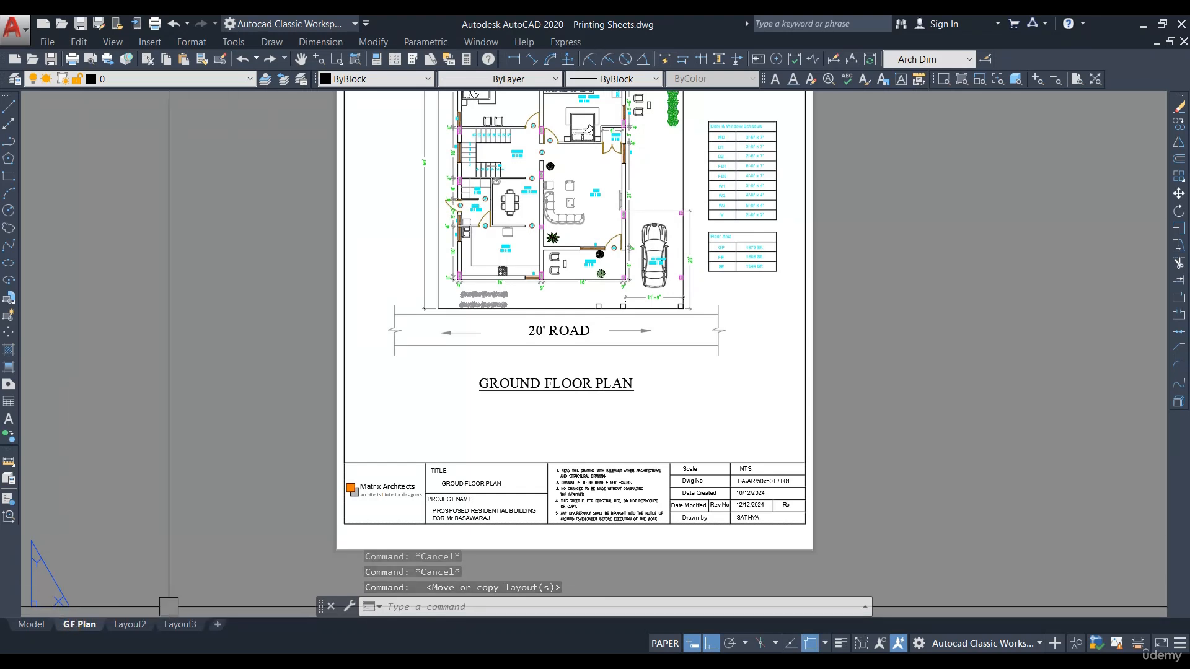
# Step: Create a copy of the GF Plan layout and place it before Layout2
pyautogui.click(130, 624)
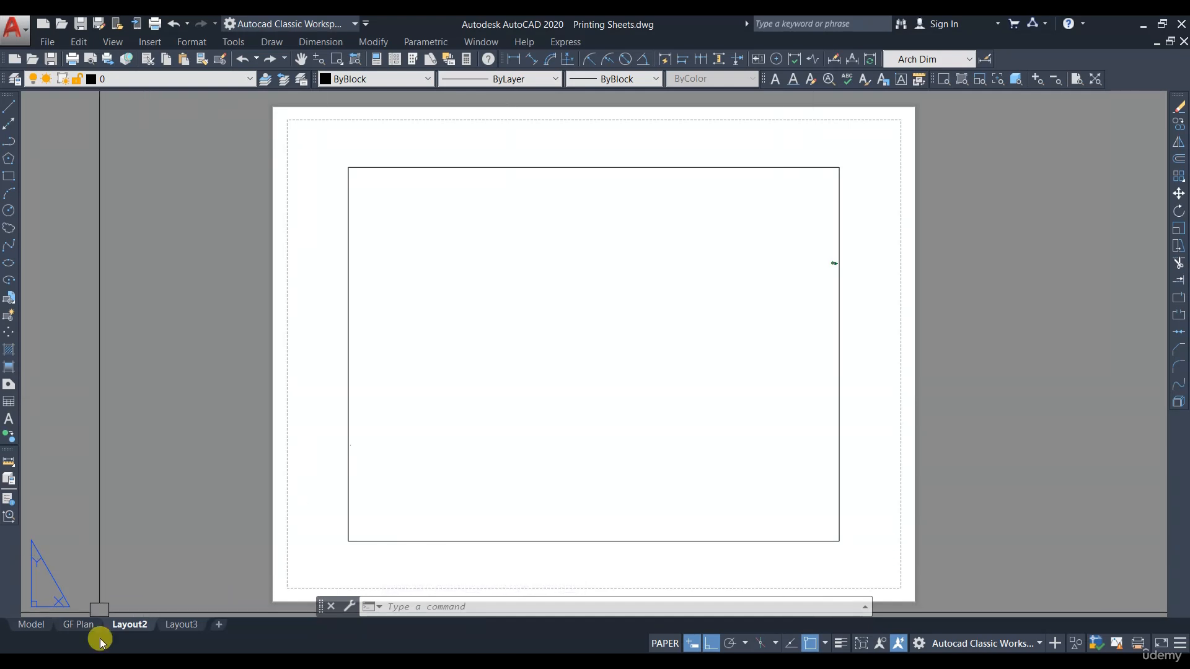
pyautogui.rightClick(77, 628)
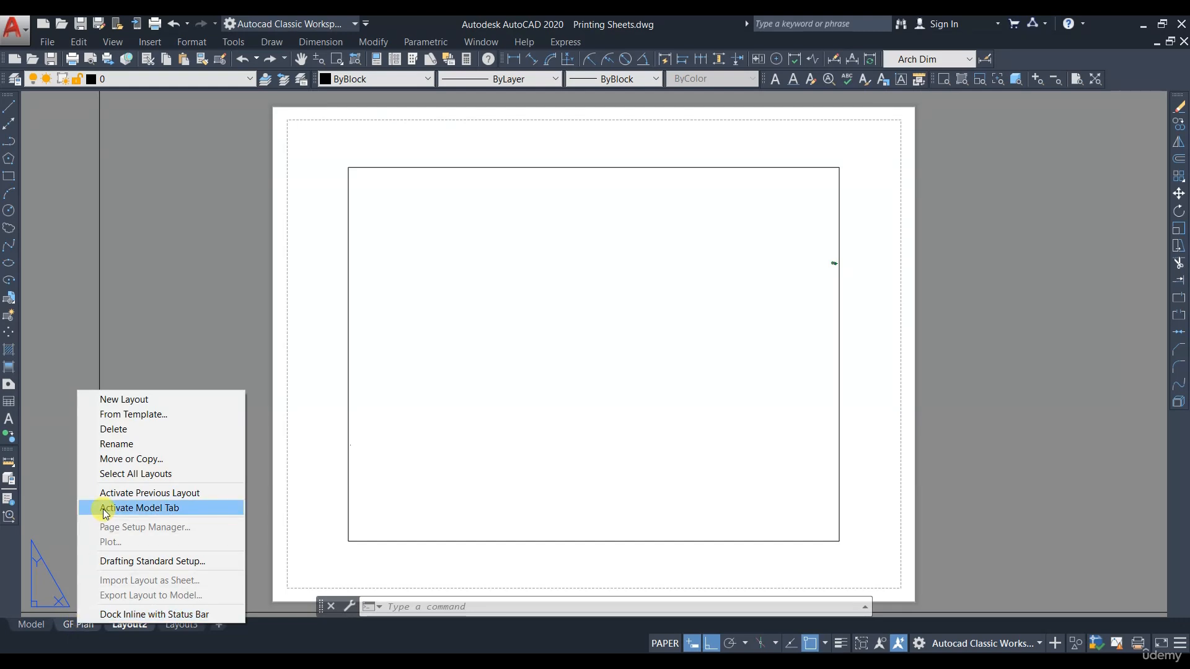
pyautogui.click(132, 460)
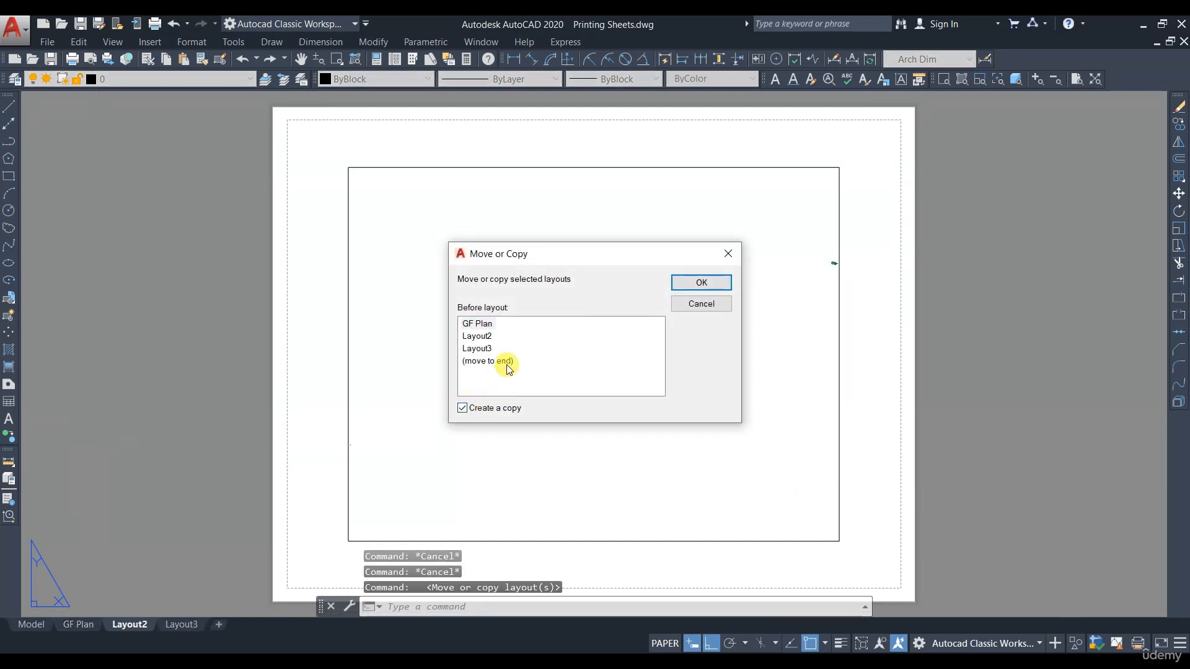
pyautogui.click(489, 362)
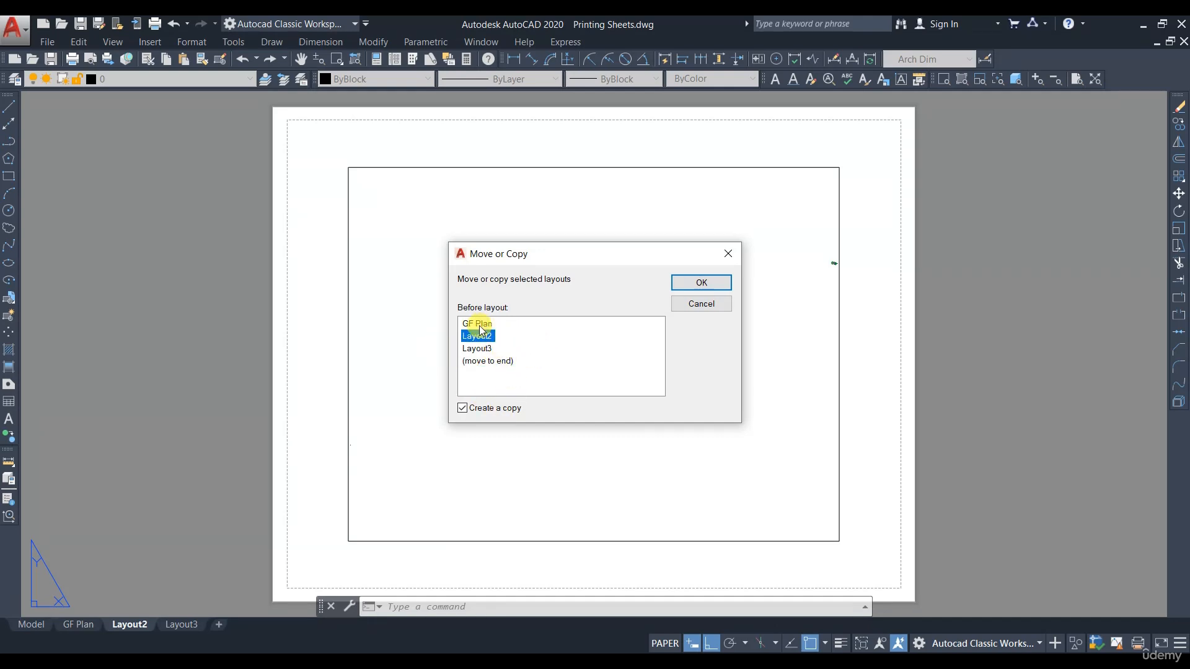
pyautogui.click(689, 283)
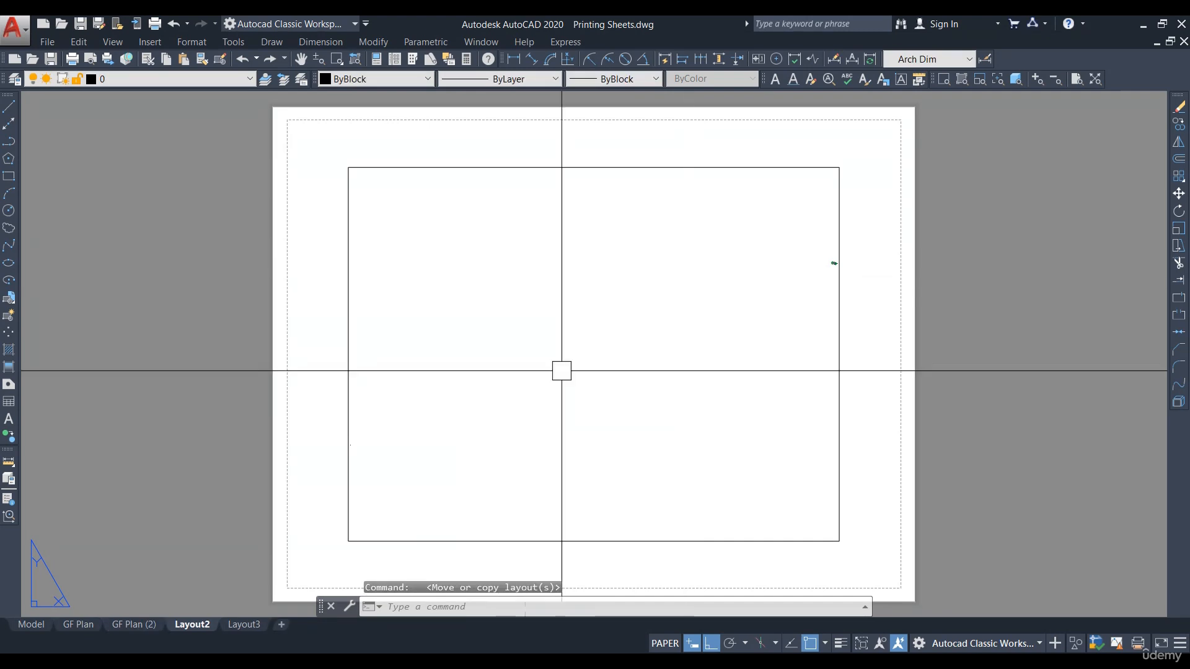
# Step: Rename the copied GF Plan layout as FF Plan
pyautogui.click(133, 623)
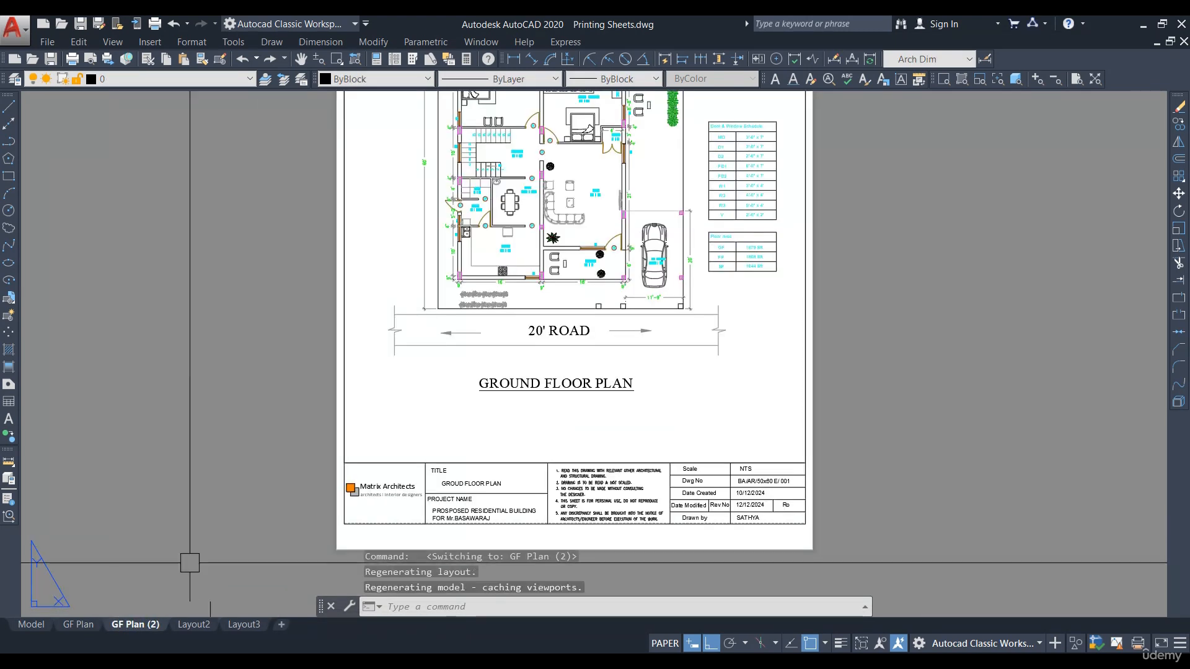
pyautogui.rightClick(136, 623)
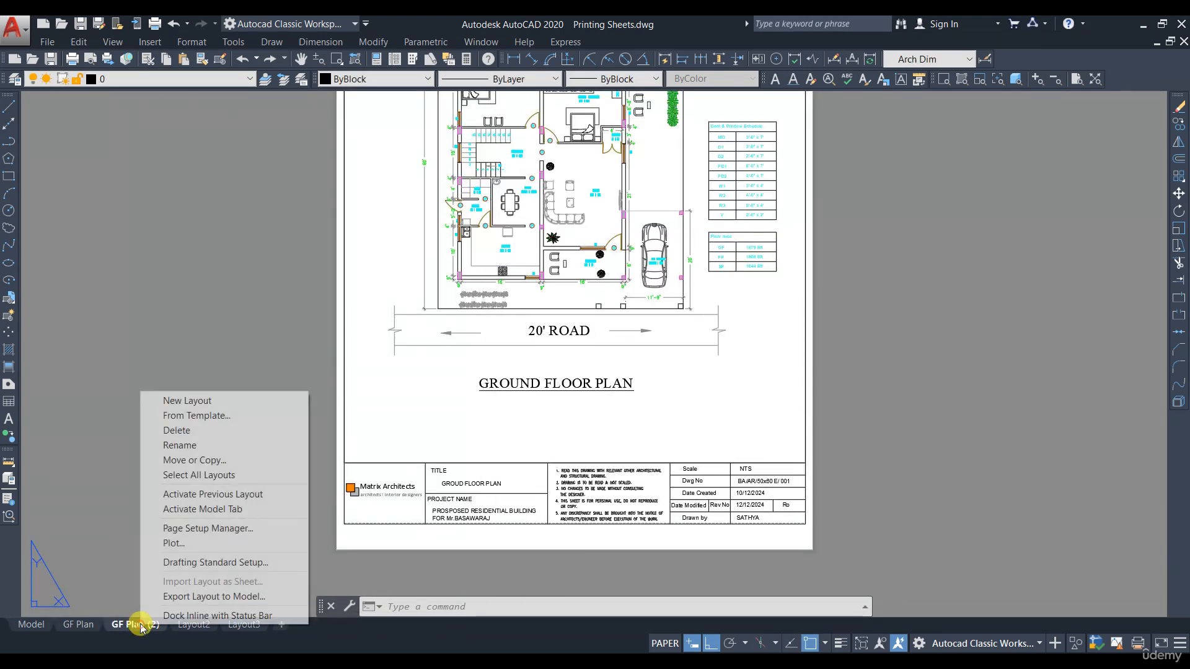
pyautogui.click(162, 446)
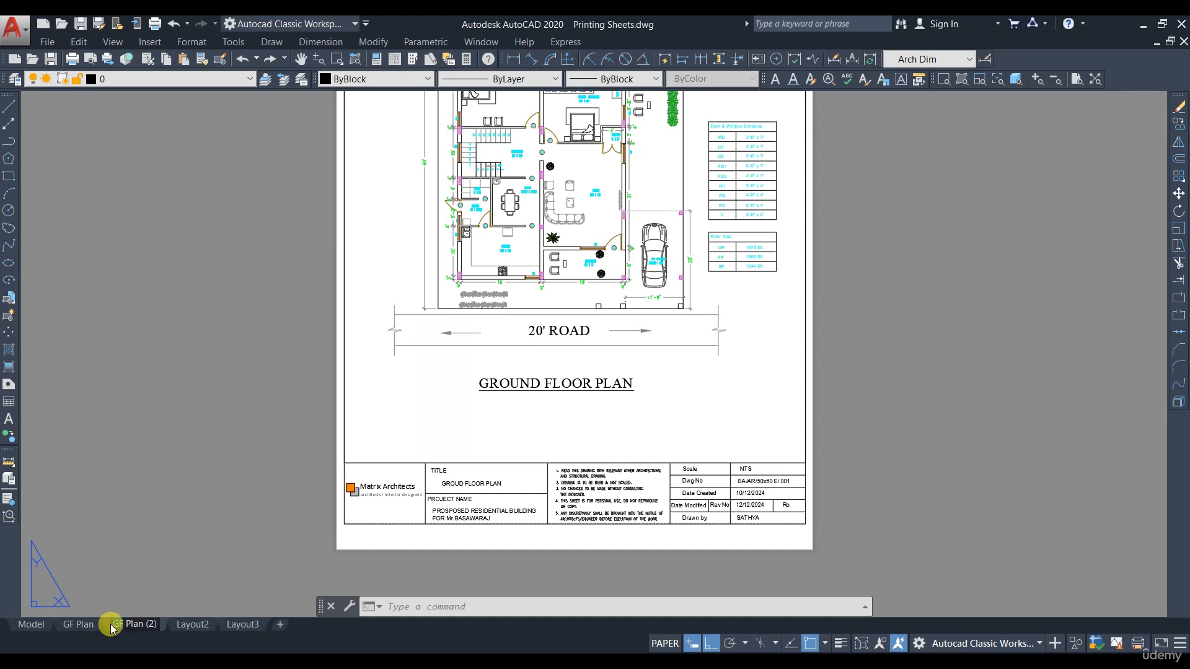
pyautogui.write('ff')
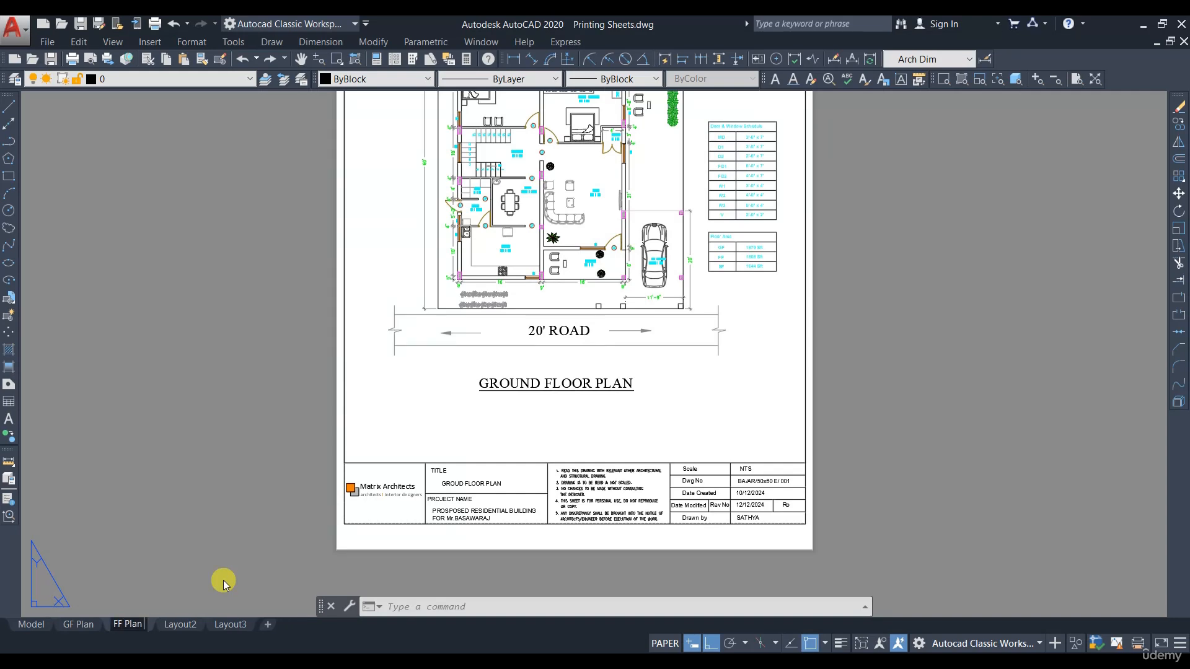
pyautogui.doubleClick(224, 582)
# Step: Shift the FF Plan viewport's contents so it frames the first floor plan instead of the ground floor plan, and return to paper space
pyautogui.moveTo(571, 406); pyautogui.dragTo(547, 439, button='middle')
pyautogui.scroll(-2, 548, 439)
pyautogui.scroll(2, 639, 421)
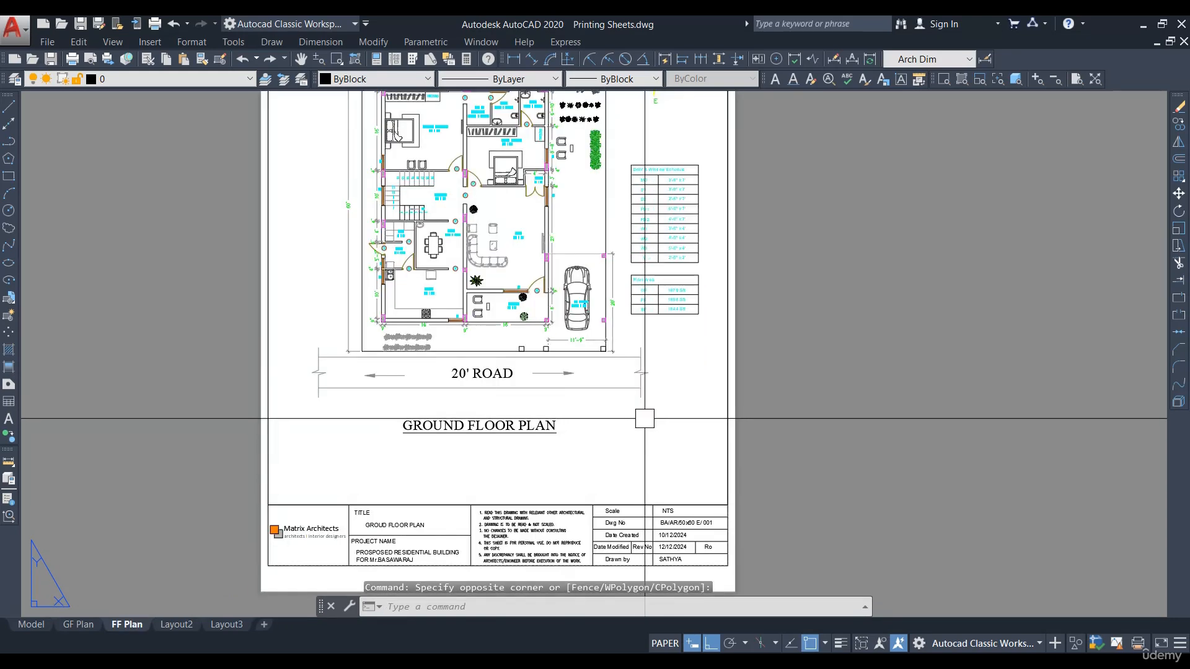
pyautogui.scroll(-2, 644, 418)
pyautogui.doubleClick(626, 438)
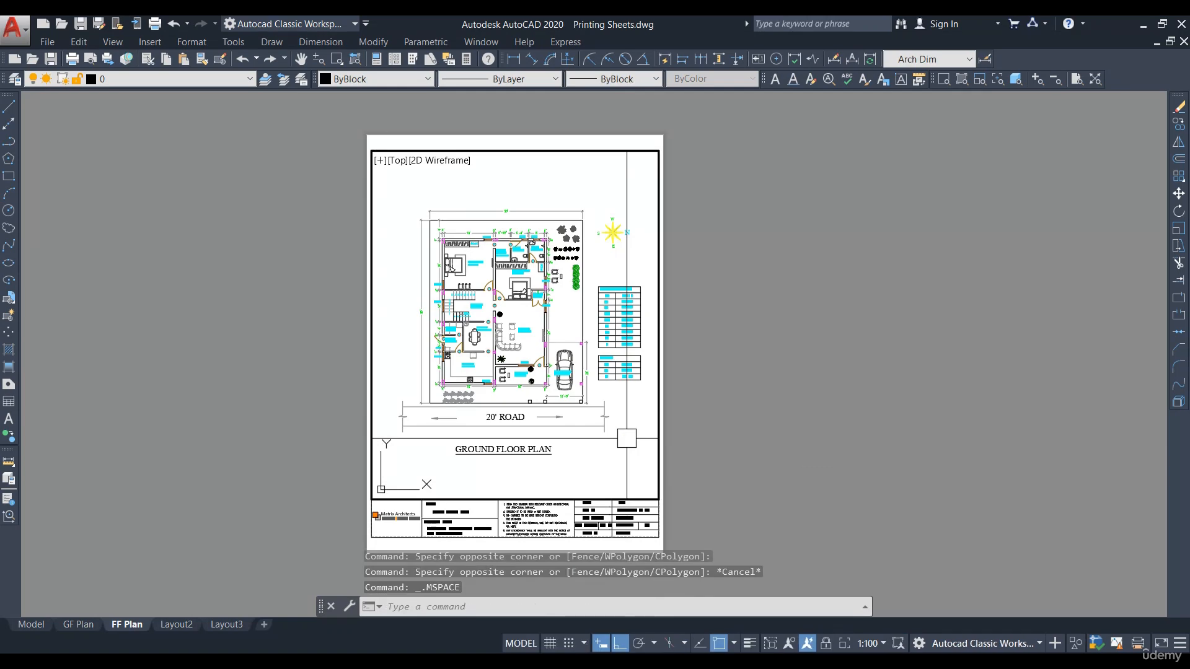
pyautogui.moveTo(605, 347); pyautogui.dragTo(385, 350, button='middle')
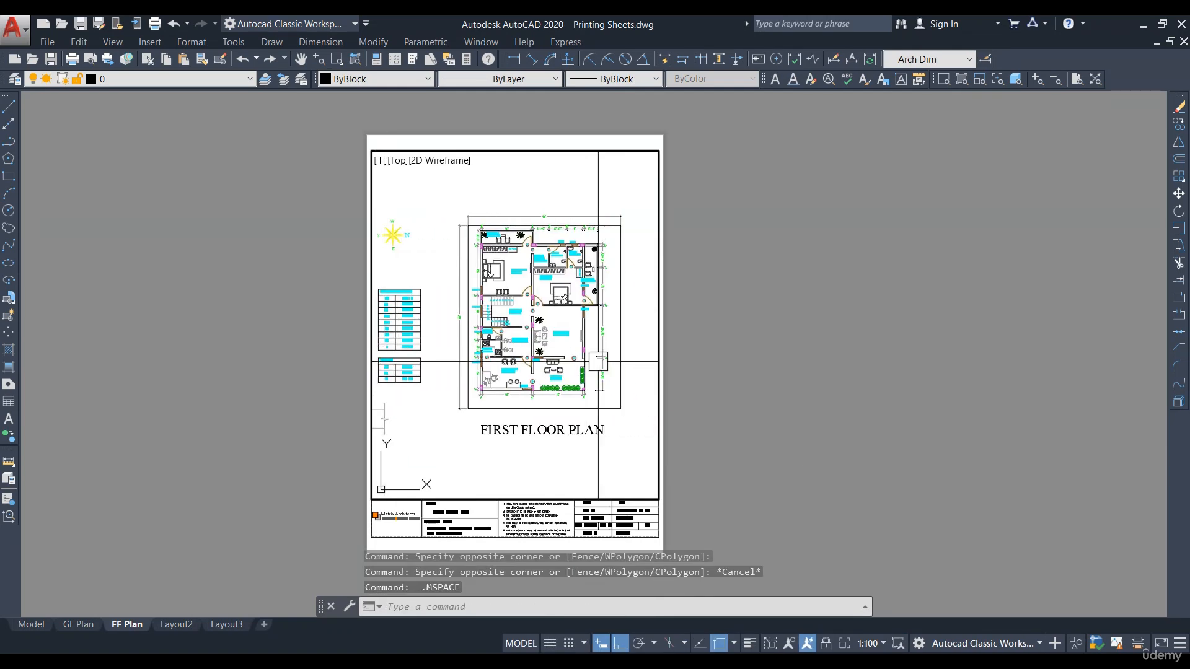
pyautogui.scroll(-2, 597, 361)
pyautogui.doubleClick(874, 457)
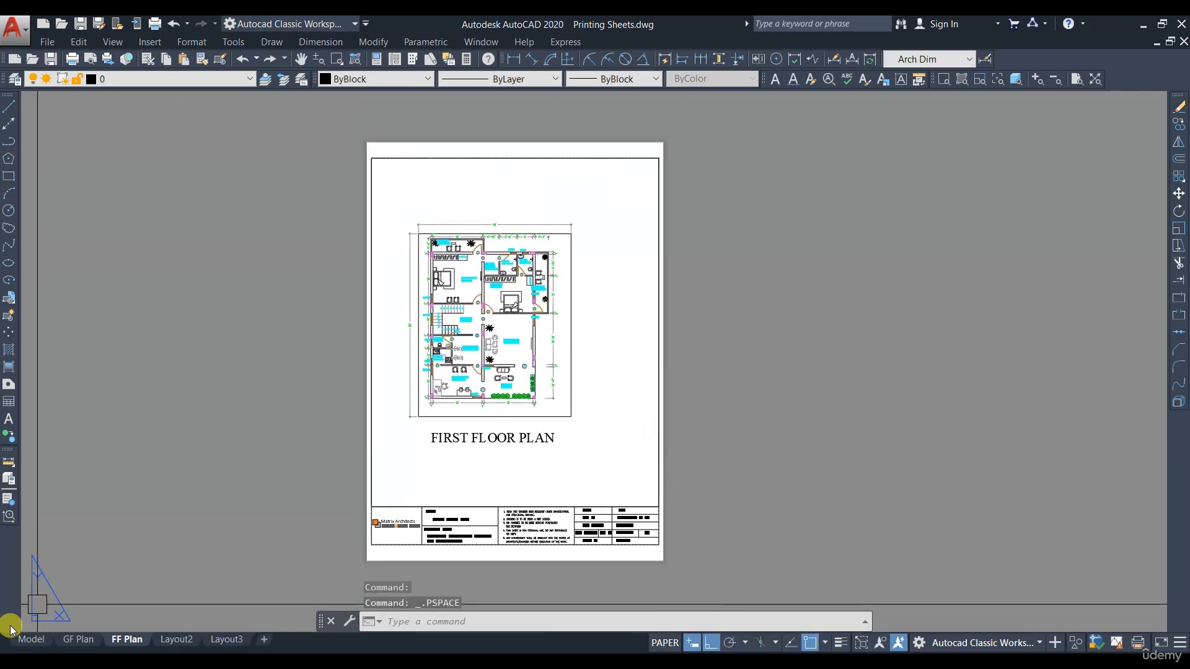
# Step: In model space, move the first and second floor plans together farther away from the ground floor plan to make room between them
pyautogui.click(31, 638)
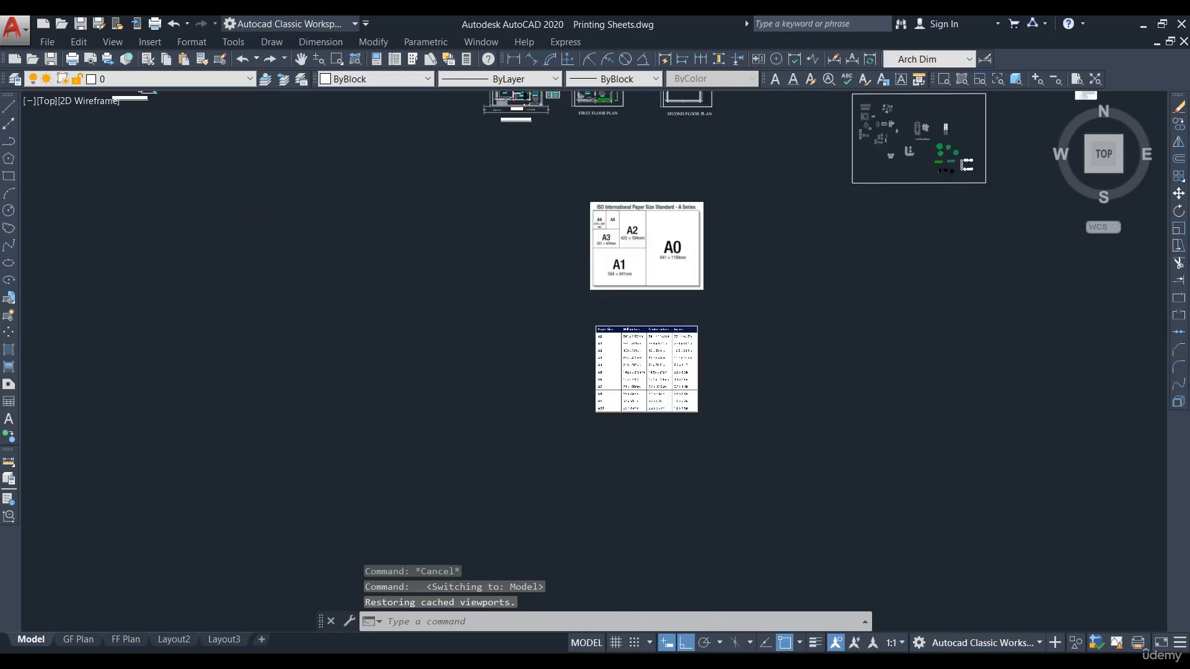
pyautogui.scroll(-2, 685, 417)
pyautogui.scroll(4, 638, 359)
pyautogui.click(714, 445)
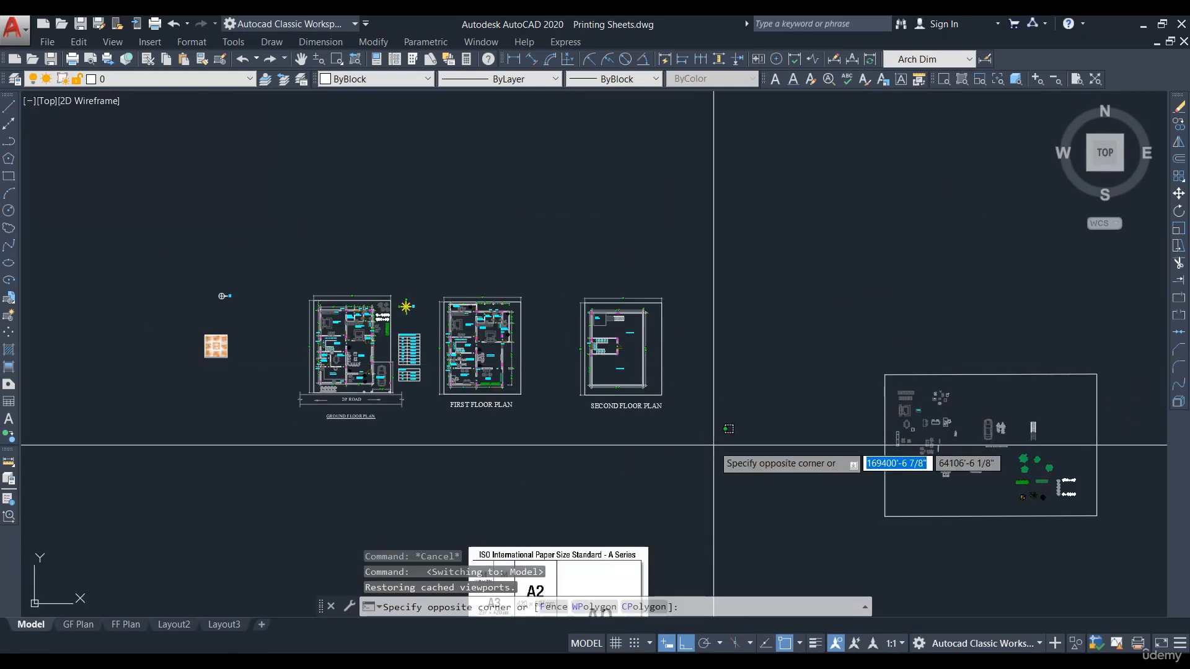
pyautogui.click(422, 260)
pyautogui.write('m')
pyautogui.press('Return')
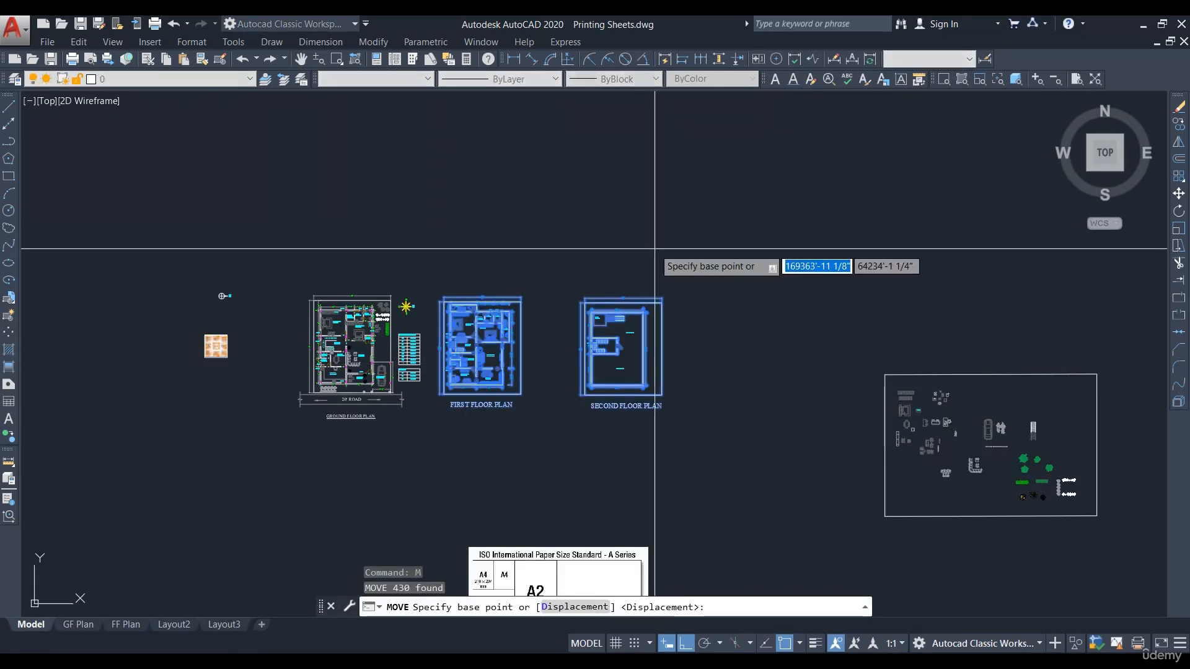
pyautogui.click(650, 247)
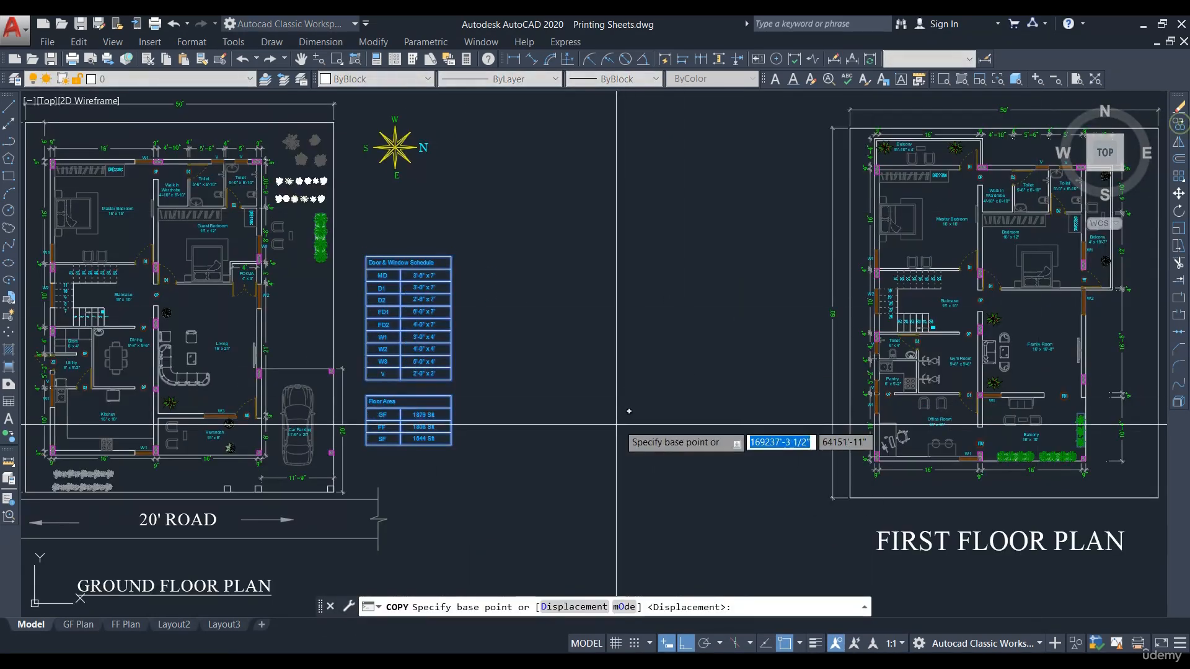
# Step: Copy the Door & Window Schedule and Floor Area tables straight across to beside the first floor plan, and save the drawing
pyautogui.click(529, 368)
pyautogui.scroll(-1, 533, 368)
pyautogui.moveTo(967, 364); pyautogui.dragTo(607, 377, button='middle')
pyautogui.click(701, 372)
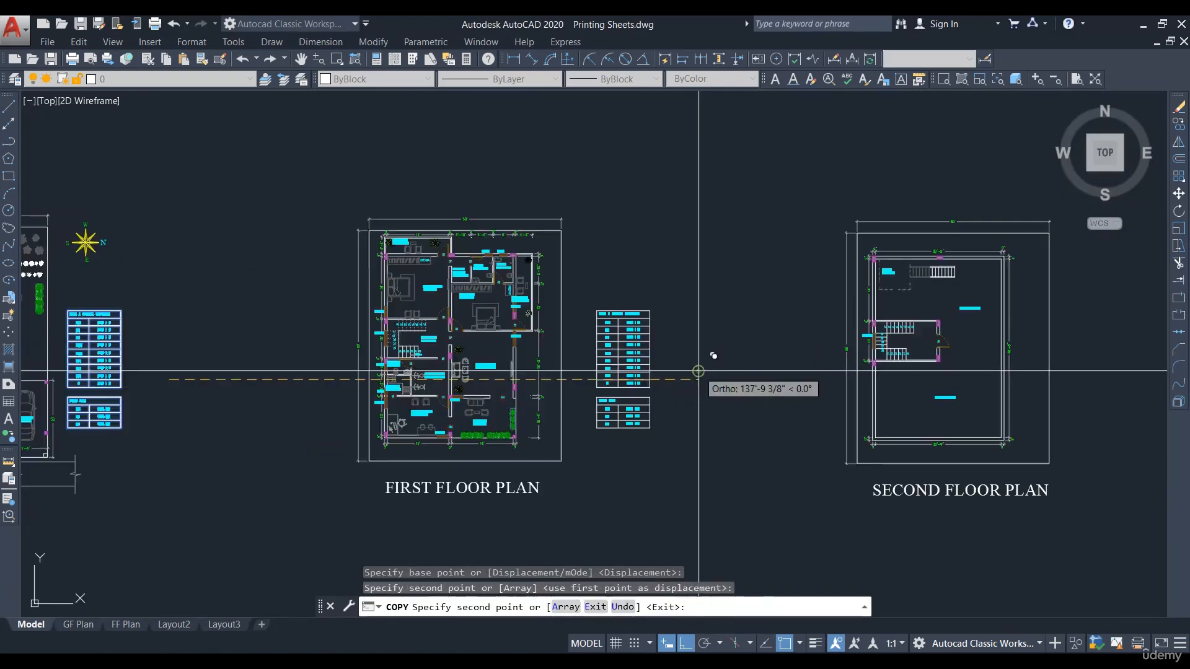
pyautogui.press('Escape')
pyautogui.scroll(-3, 730, 354)
pyautogui.hotkey('ctrl', 's')
pyautogui.moveTo(724, 399); pyautogui.dragTo(682, 415, button='middle')
pyautogui.scroll(2, 680, 353)
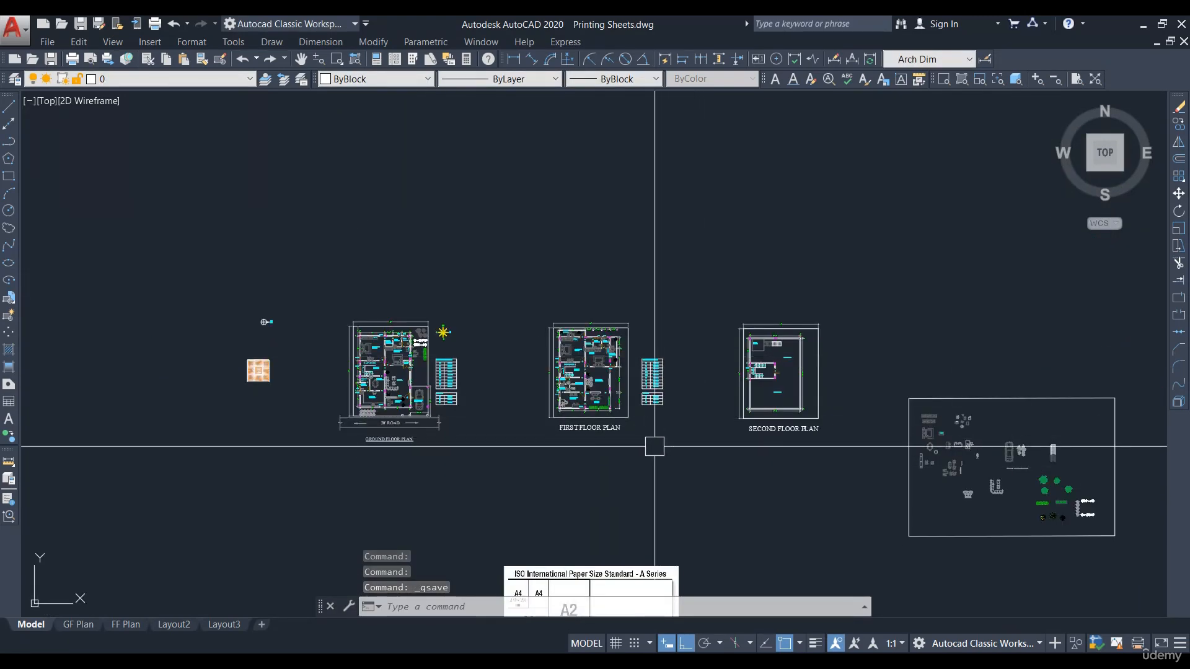
pyautogui.hotkey('ctrl', 'p')
pyautogui.press('Escape')
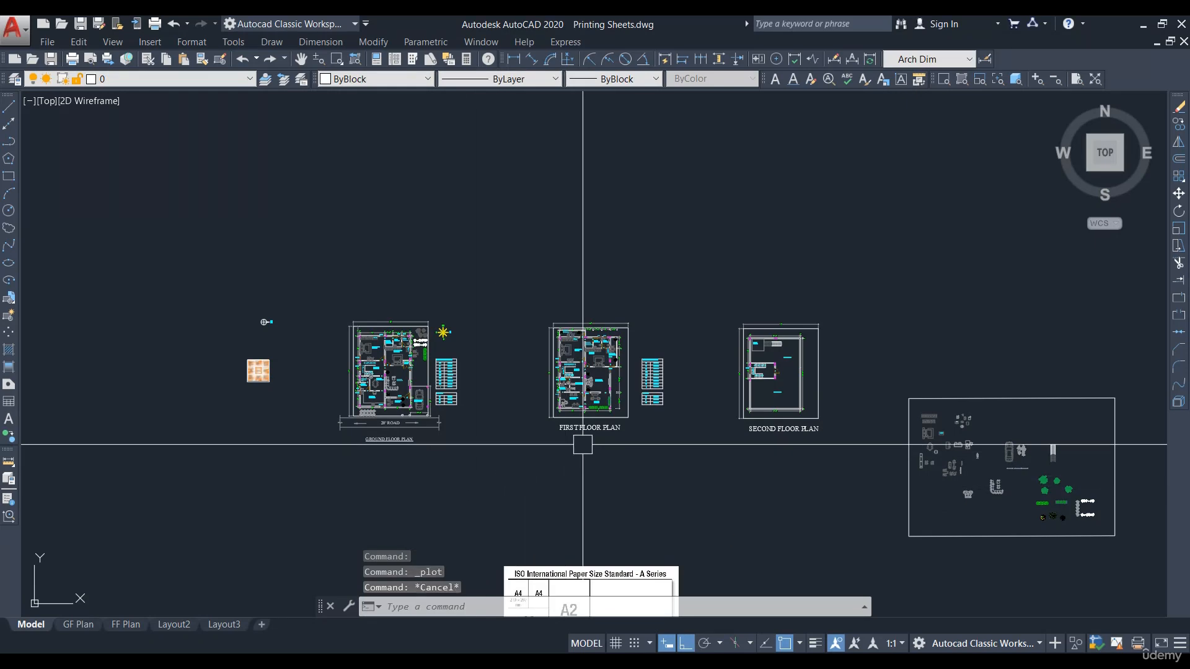
# Step: In the FF Plan layout, shift the viewport's contents so the first floor plan and its copied tables fit inside the frame
pyautogui.click(123, 626)
pyautogui.click(467, 372)
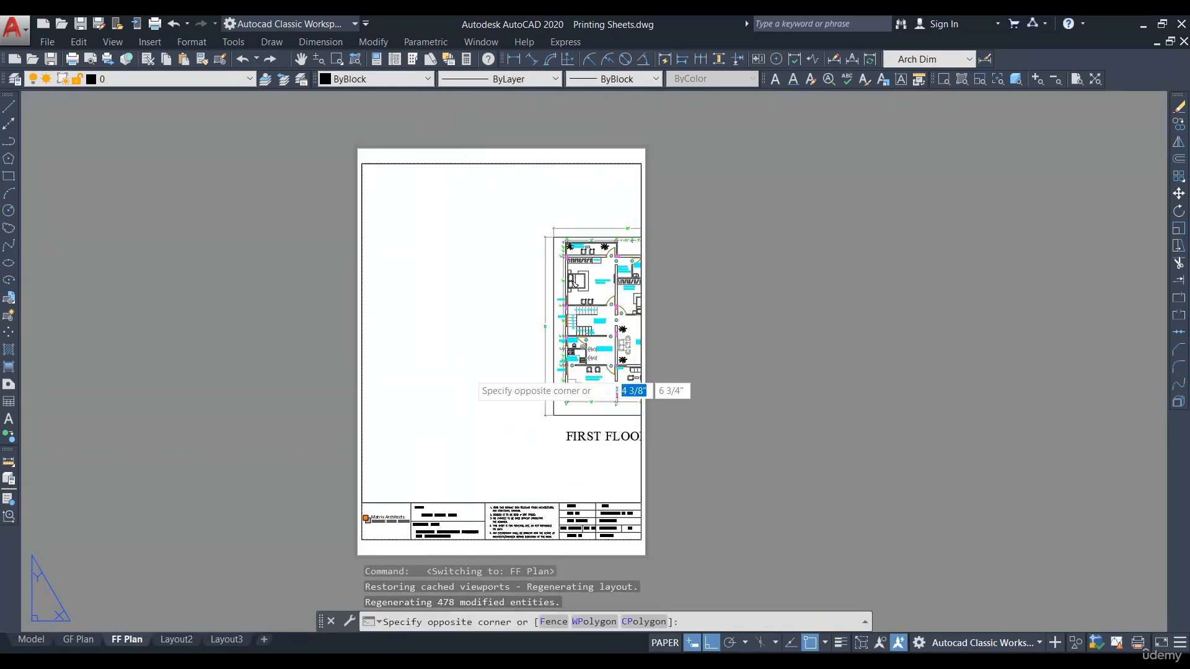
pyautogui.press('Escape')
pyautogui.doubleClick(464, 372)
pyautogui.click(591, 333)
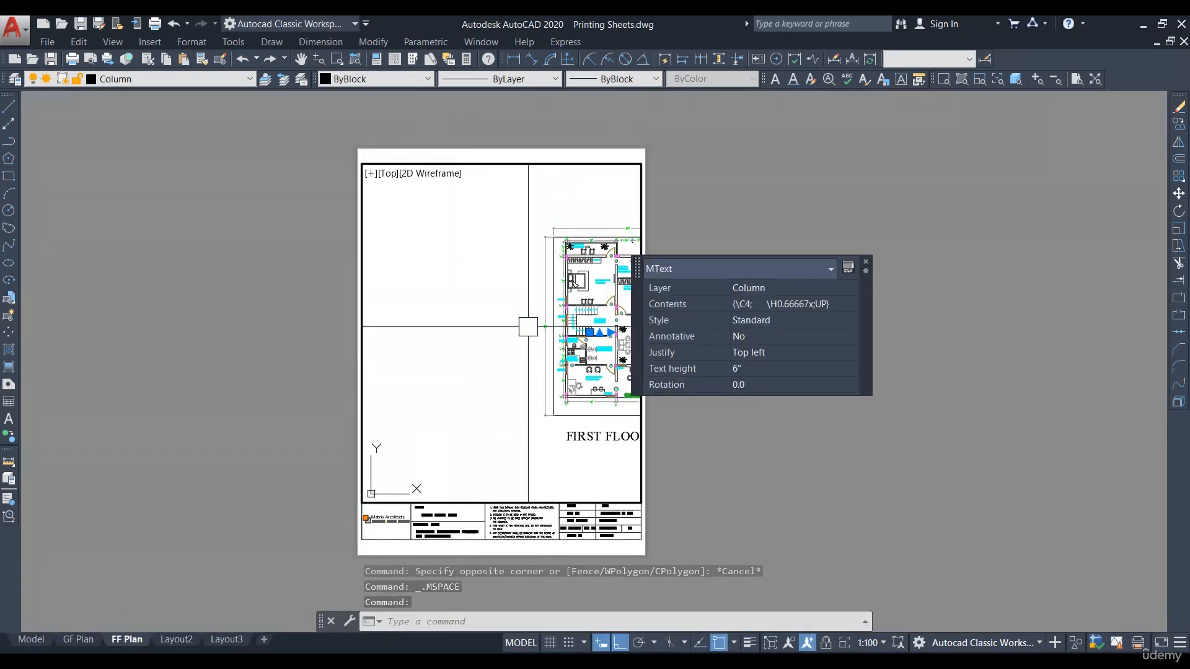
pyautogui.click(465, 324)
pyautogui.click(474, 324)
pyautogui.moveTo(506, 321); pyautogui.dragTo(369, 318, button='middle')
pyautogui.press('Escape')
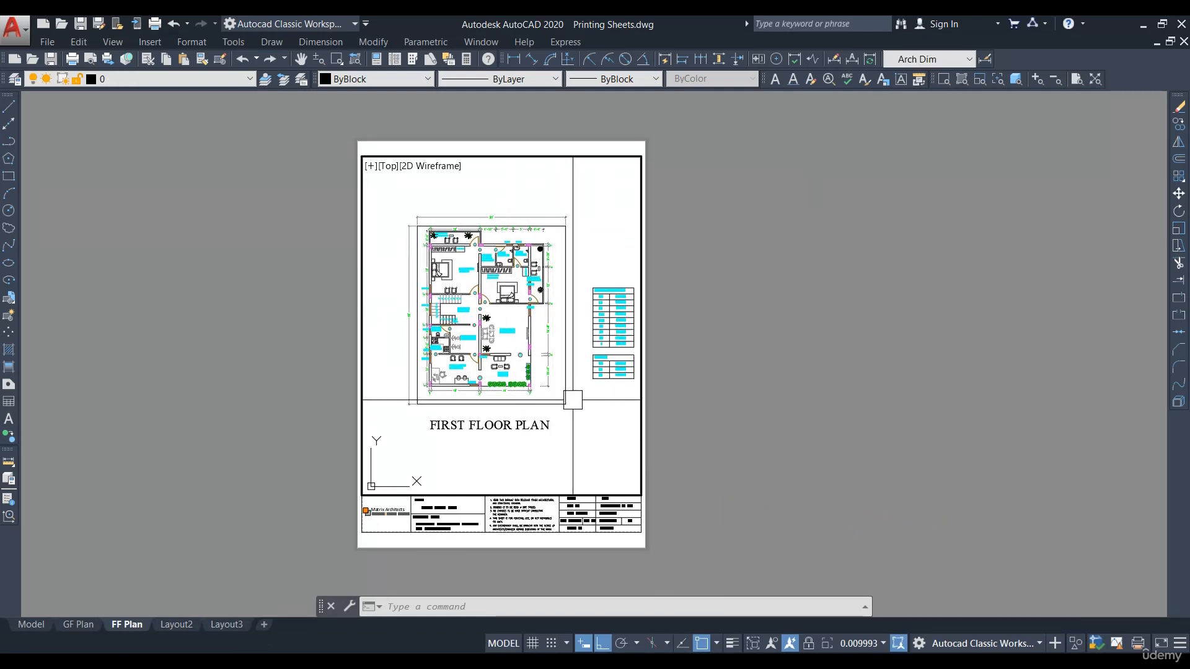
# Step: Try the FF Plan viewport at 1:50, and set its scale to 1:100
pyautogui.click(884, 645)
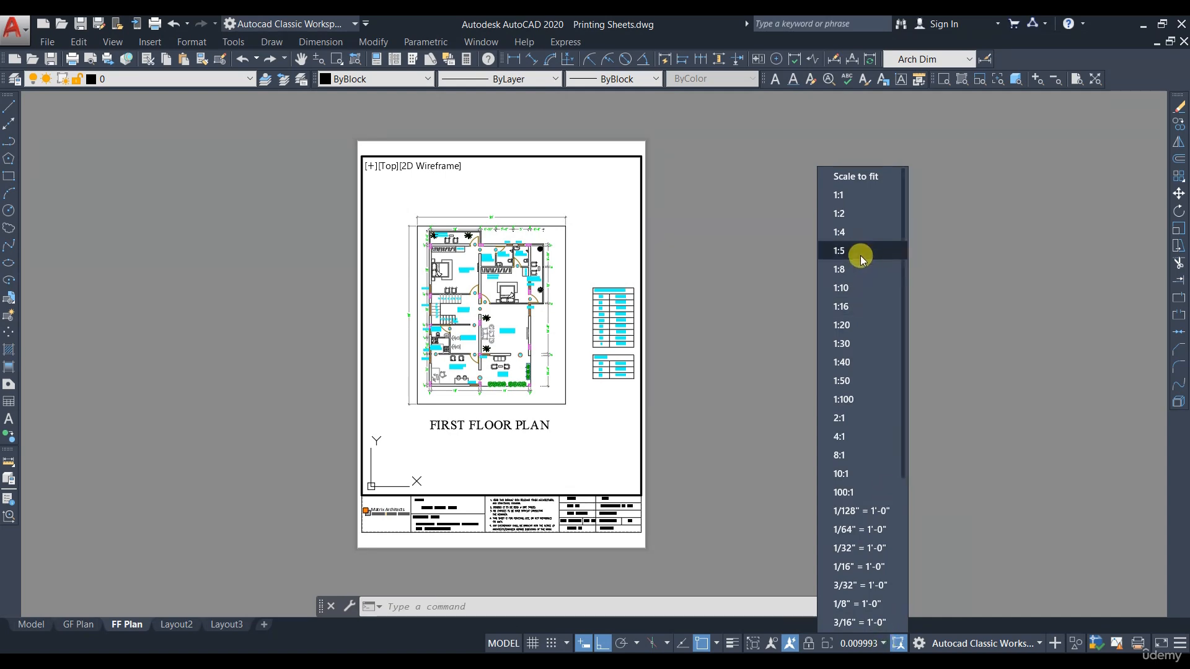
pyautogui.click(869, 381)
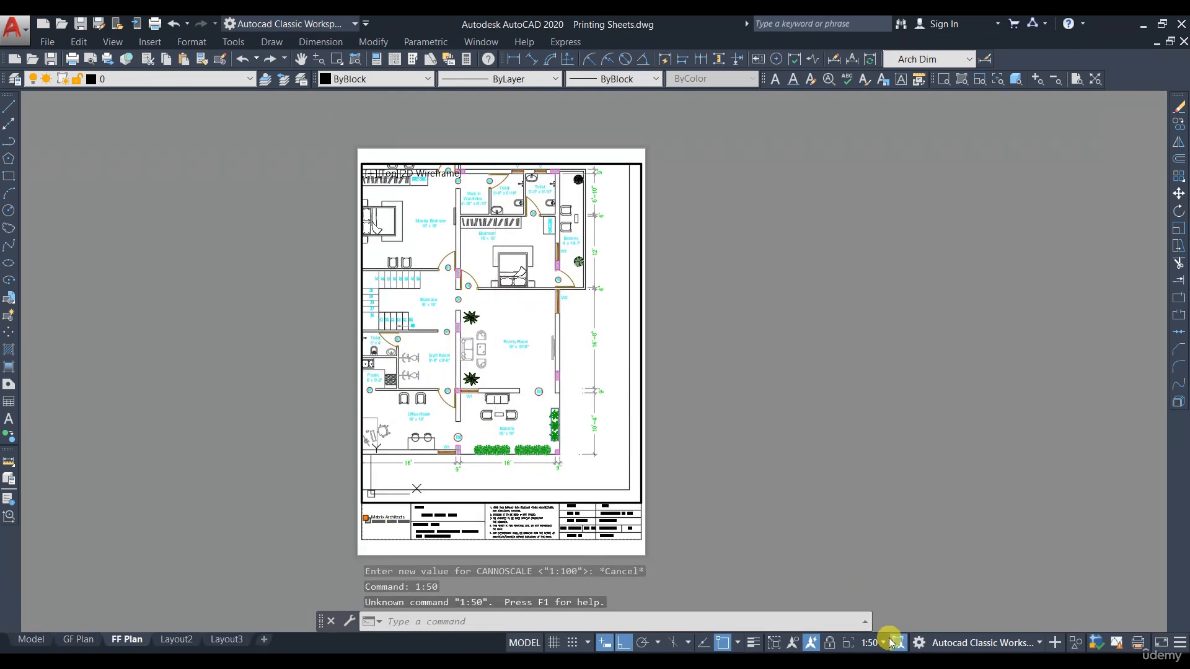
pyautogui.click(889, 642)
pyautogui.click(883, 400)
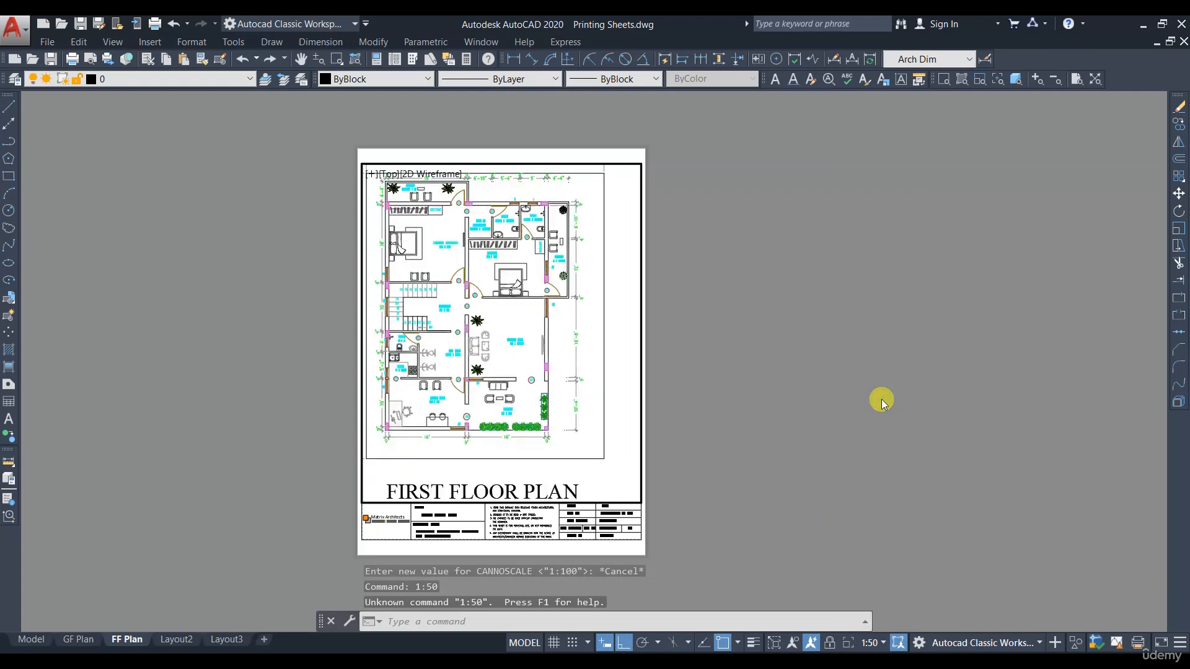
# Step: Fine-tune the position of the first floor plan and tables within the FF Plan viewport, and return to model space
pyautogui.click(608, 414)
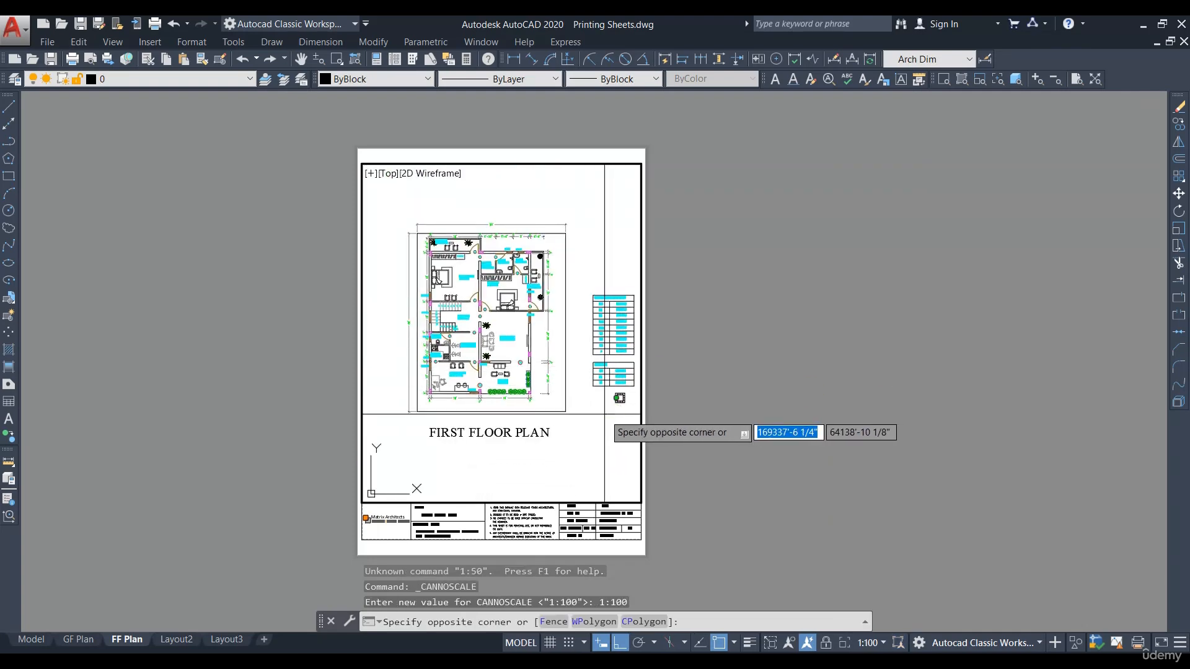
pyautogui.moveTo(619, 398); pyautogui.dragTo(593, 418, button='middle')
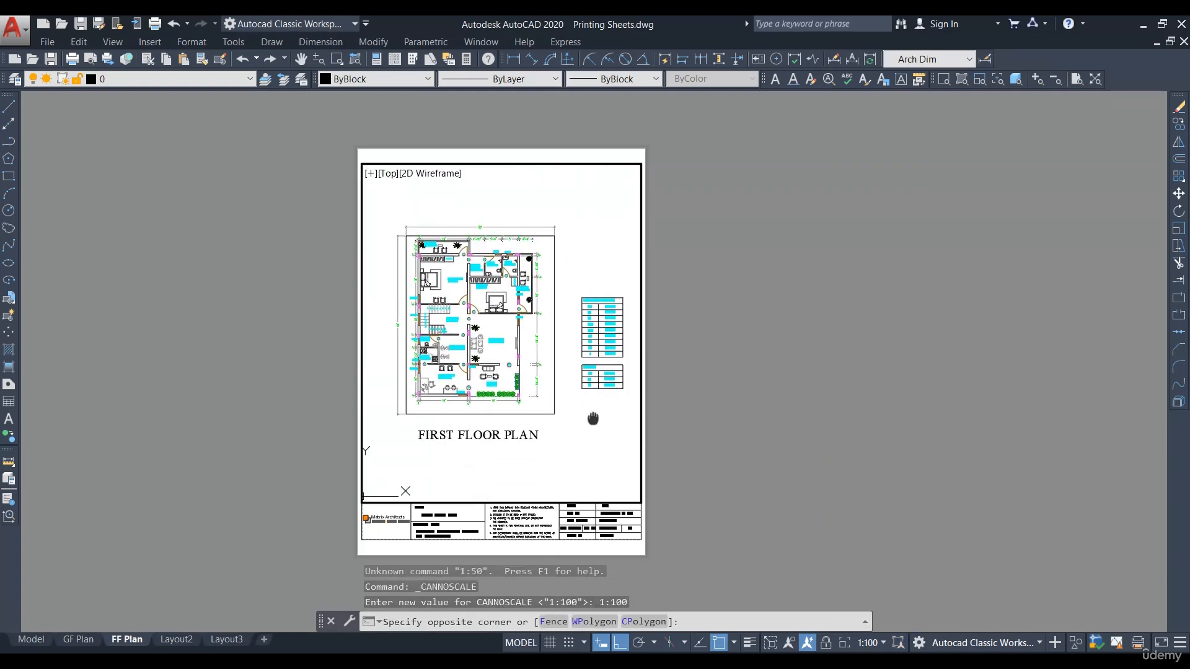
pyautogui.click(603, 428)
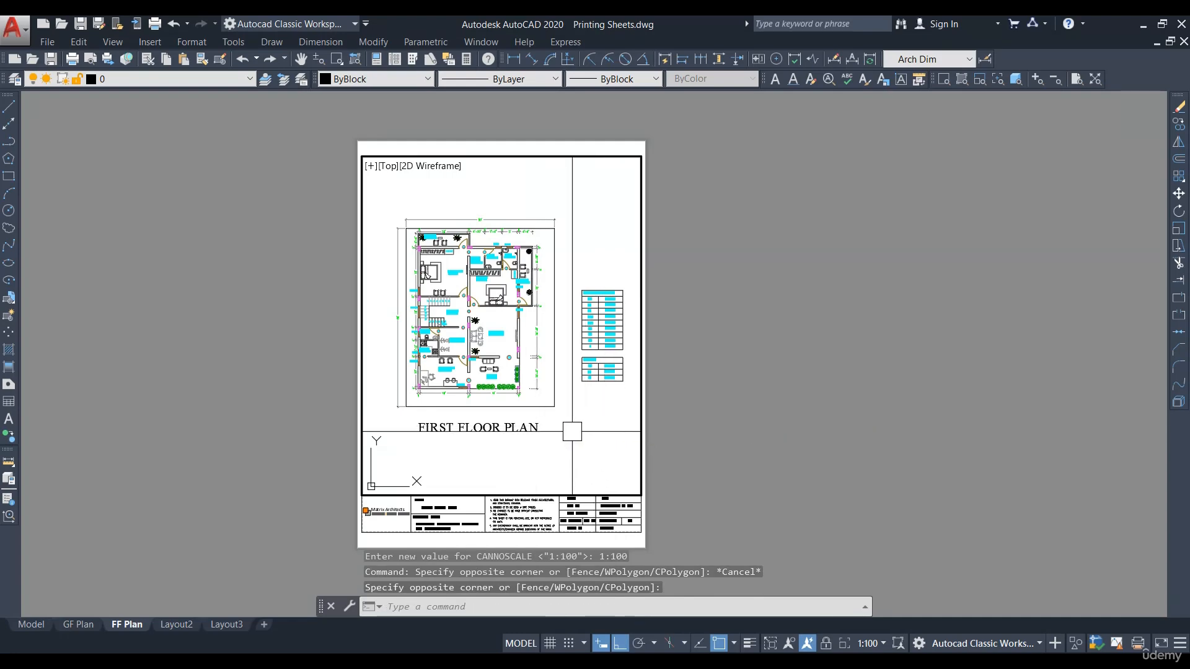
pyautogui.doubleClick(717, 416)
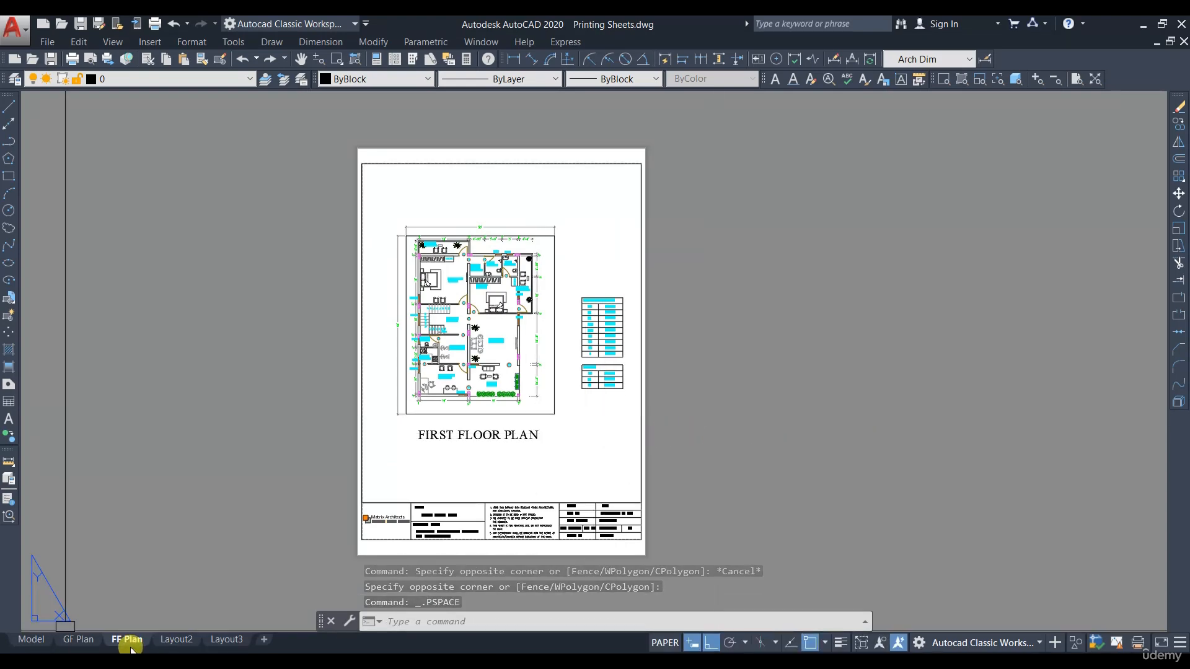
pyautogui.click(28, 639)
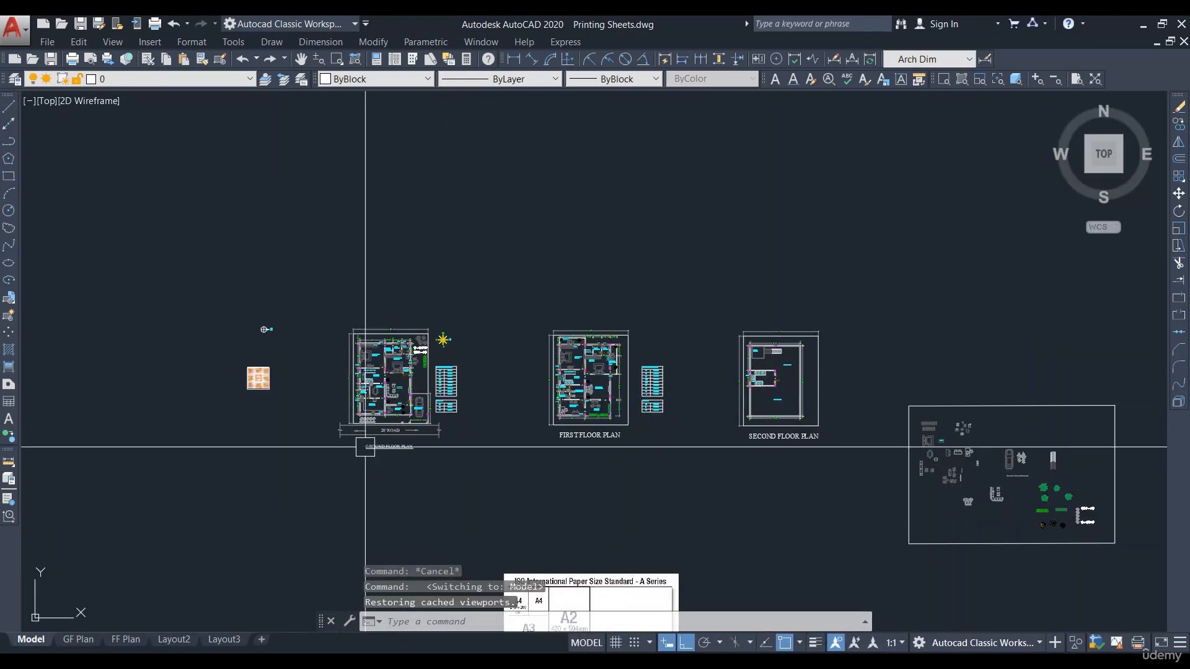
# Step: Match the FIRST FLOOR PLAN title's properties to the GROUND FLOOR PLAN title and underline its text
pyautogui.scroll(3, 535, 472)
pyautogui.write('ma')
pyautogui.press('Return')
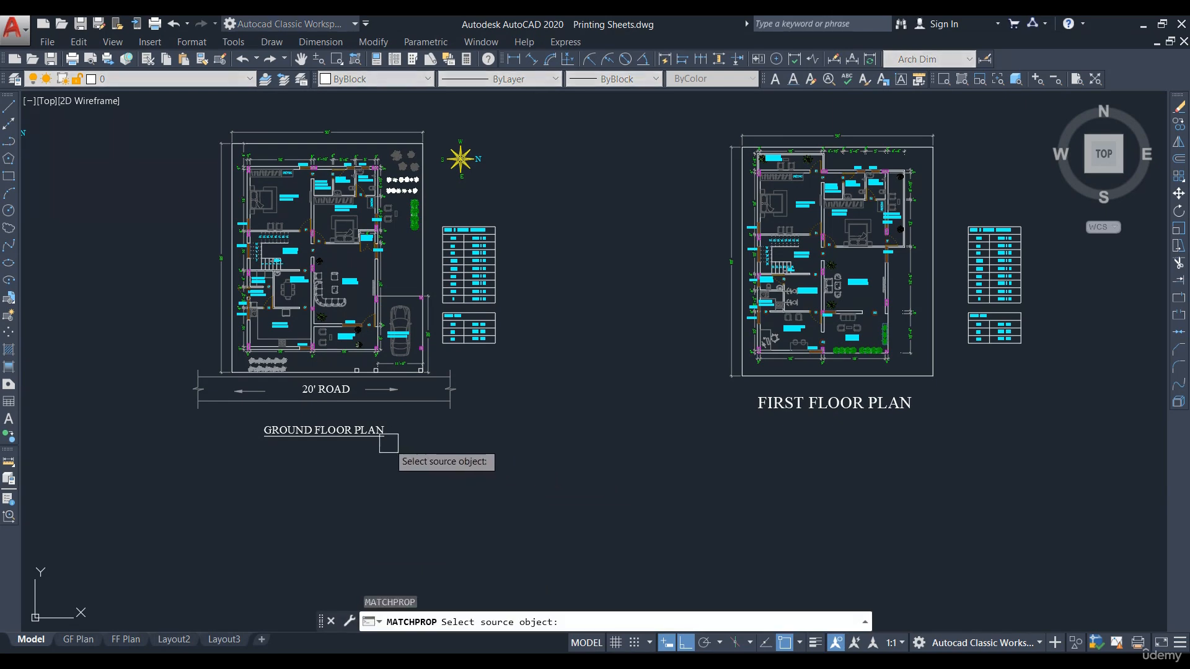
pyautogui.click(378, 434)
pyautogui.click(868, 409)
pyautogui.doubleClick(861, 412)
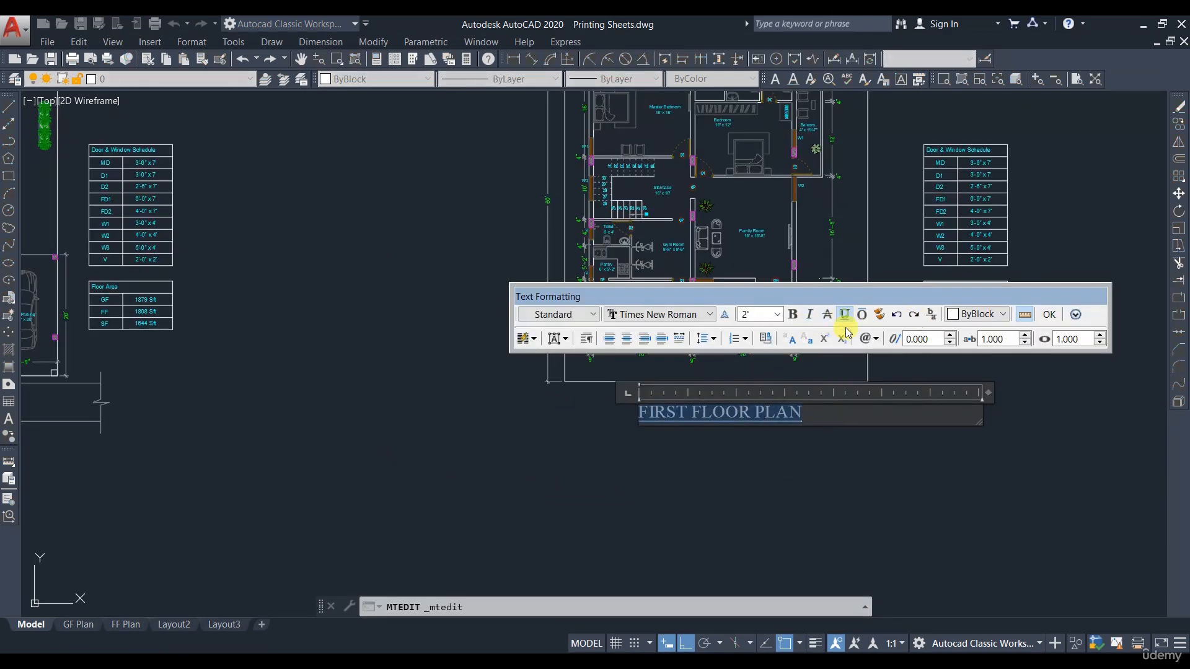
pyautogui.click(863, 459)
pyautogui.scroll(-2, 471, 394)
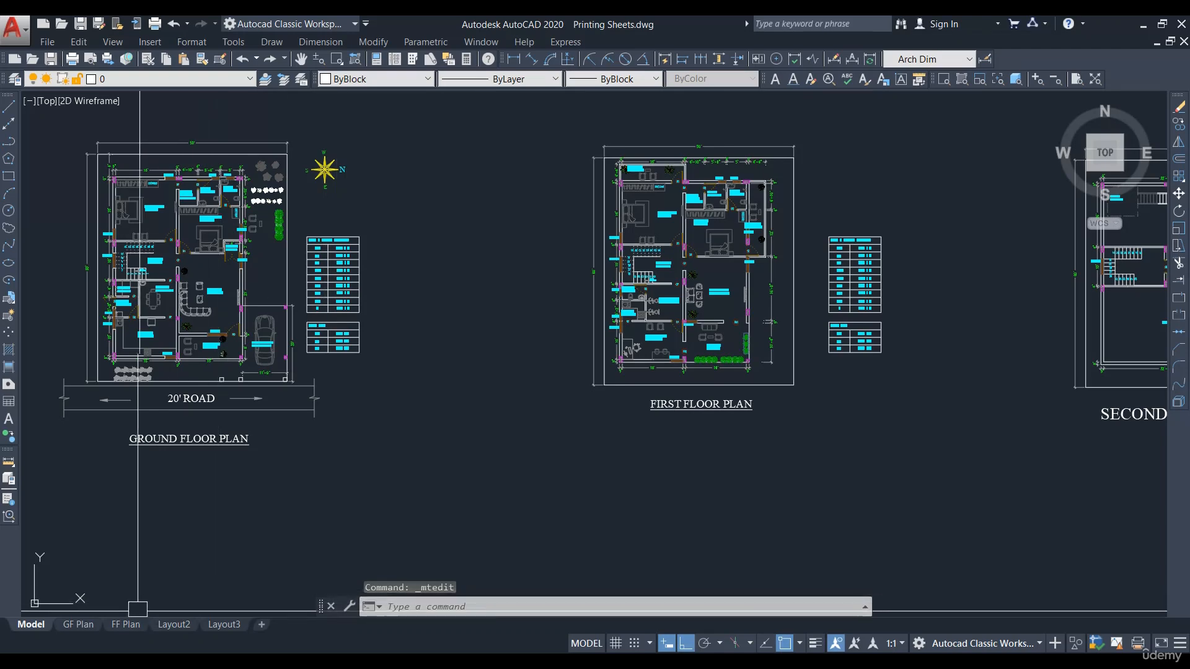
# Step: Switch to the FF Plan layout and set up its plot from the previous plot settings, with units in inches
pyautogui.click(125, 623)
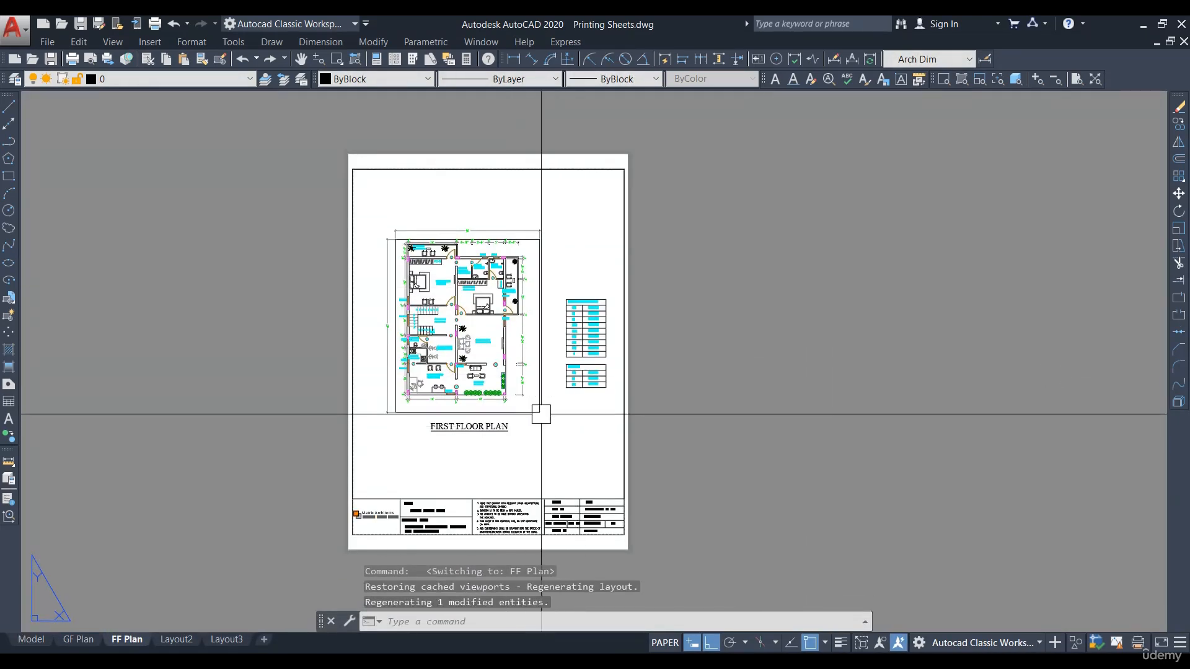
pyautogui.moveTo(562, 417); pyautogui.dragTo(640, 417, button='middle')
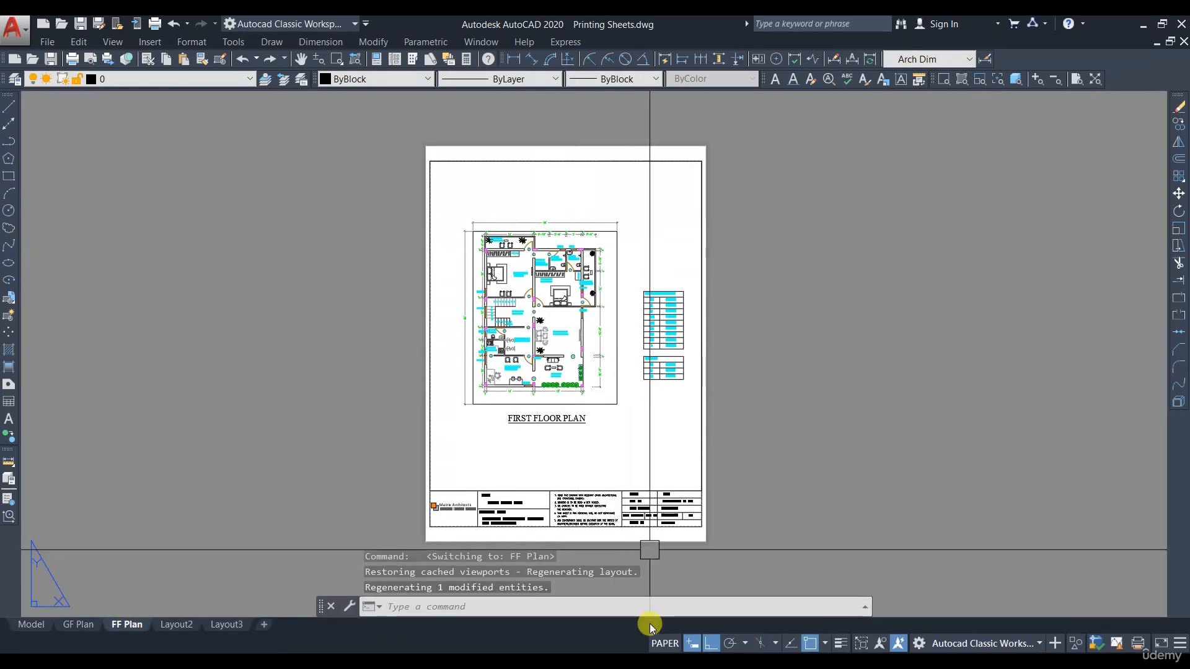
pyautogui.hotkey('ctrl', 'p')
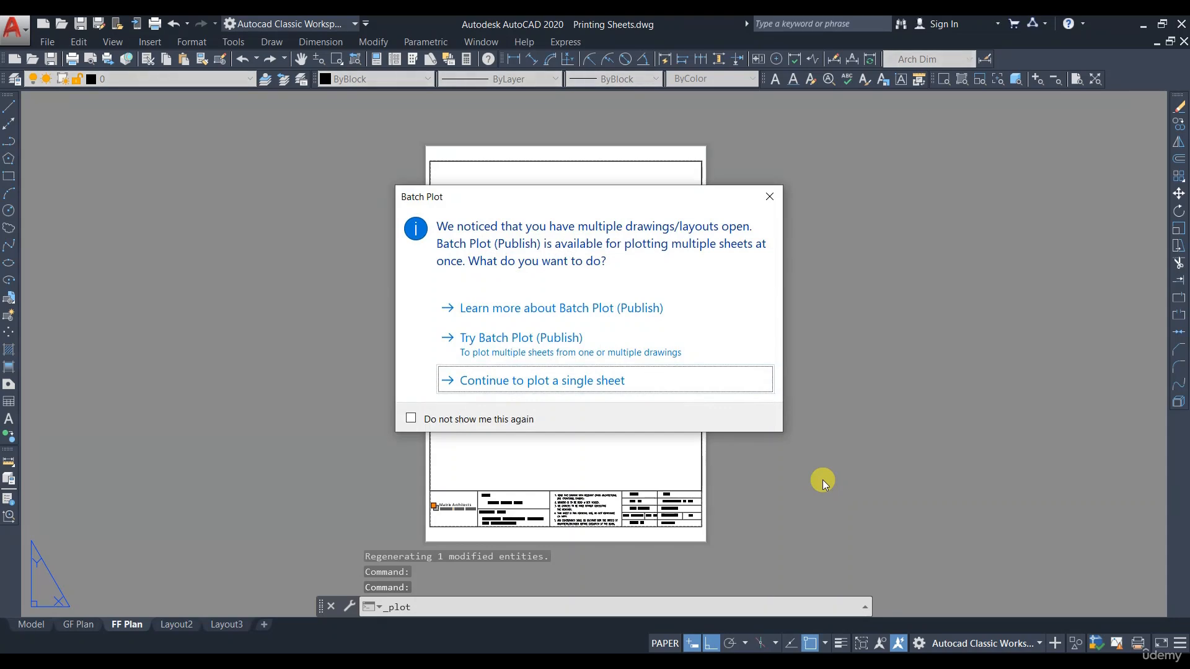
pyautogui.click(615, 382)
pyautogui.click(468, 180)
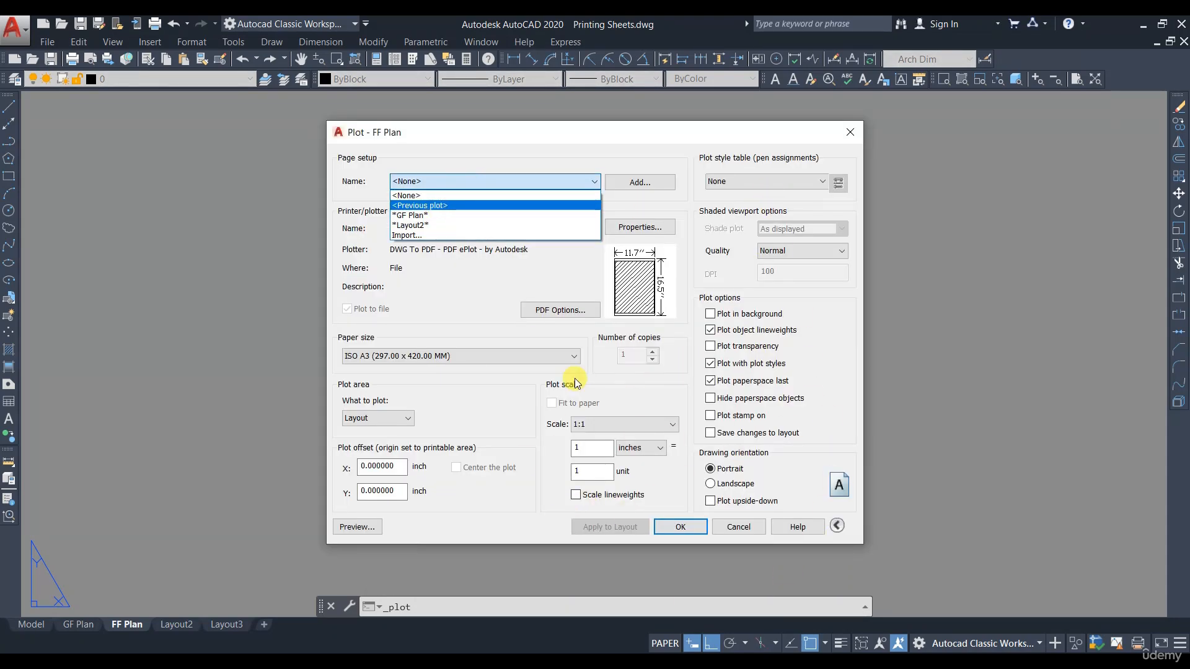
pyautogui.click(416, 205)
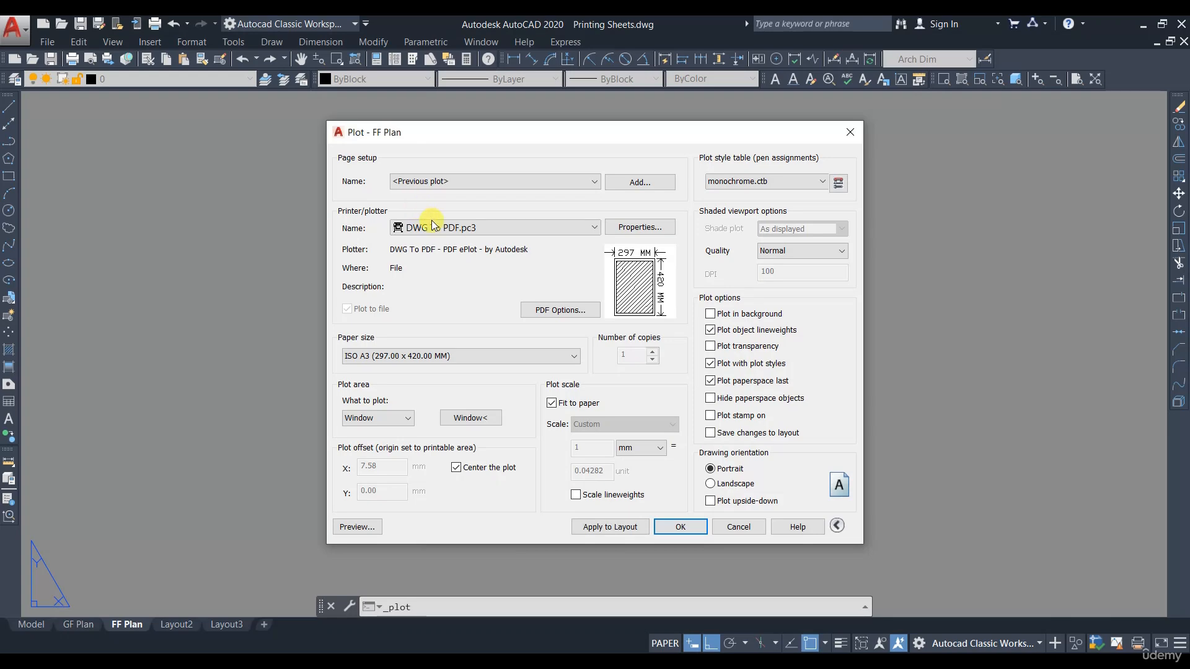
pyautogui.click(650, 451)
pyautogui.click(650, 471)
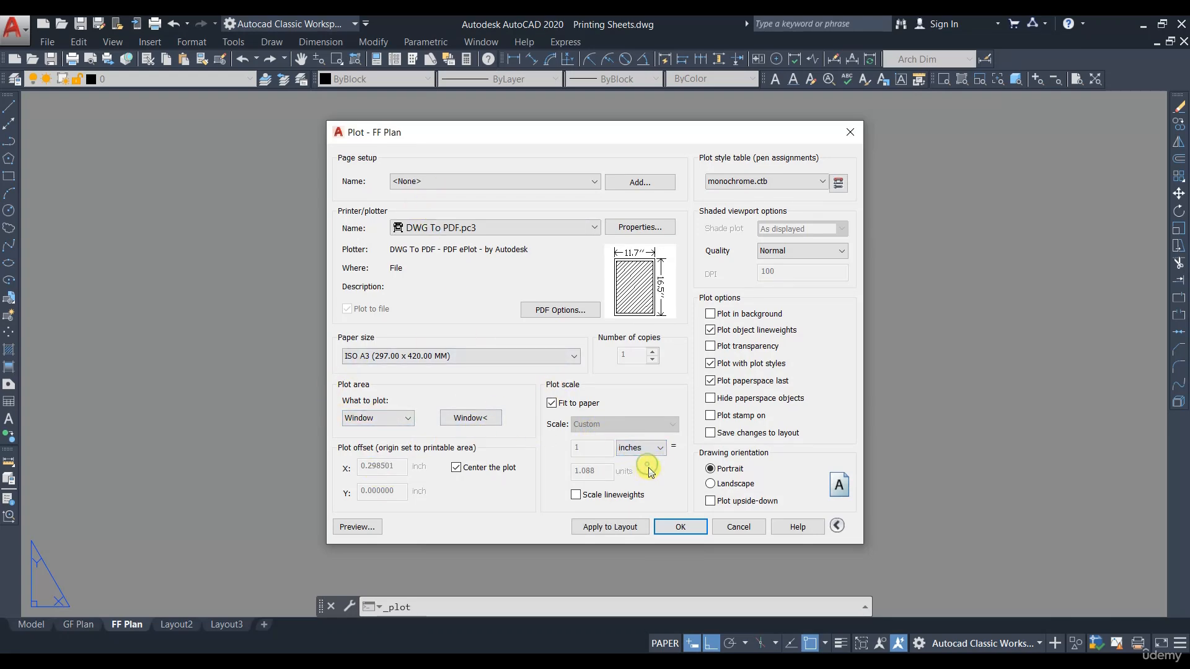
# Step: Define the plot window from corner to corner of the whole FF Plan sheet
pyautogui.click(454, 421)
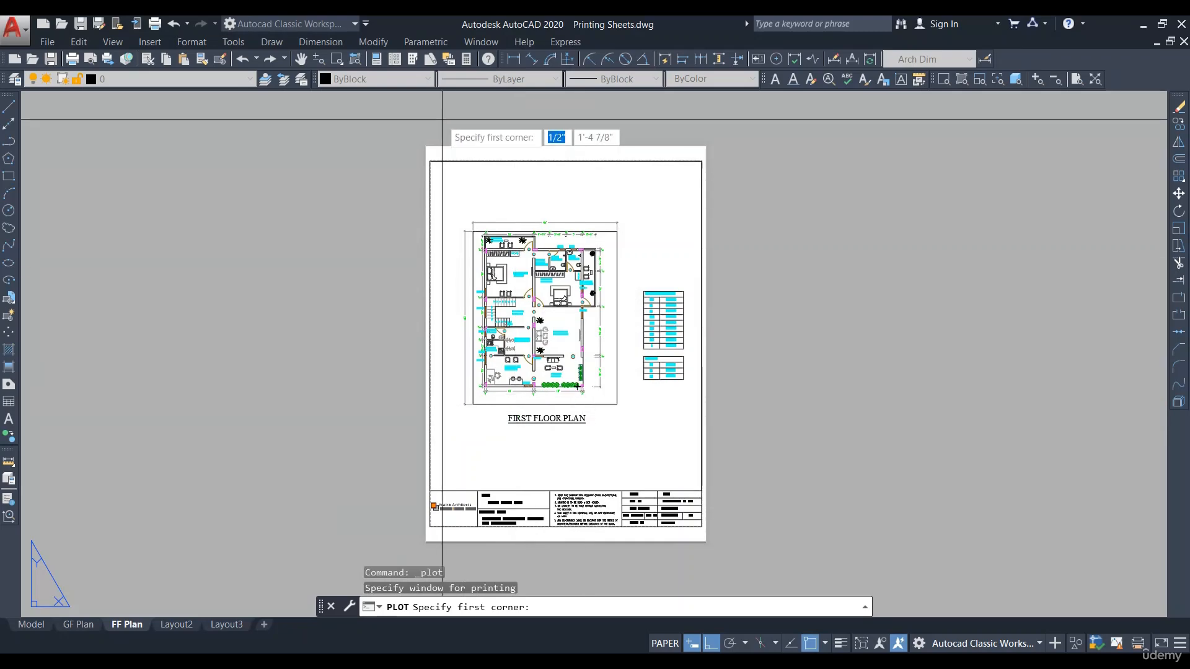
pyautogui.click(425, 146)
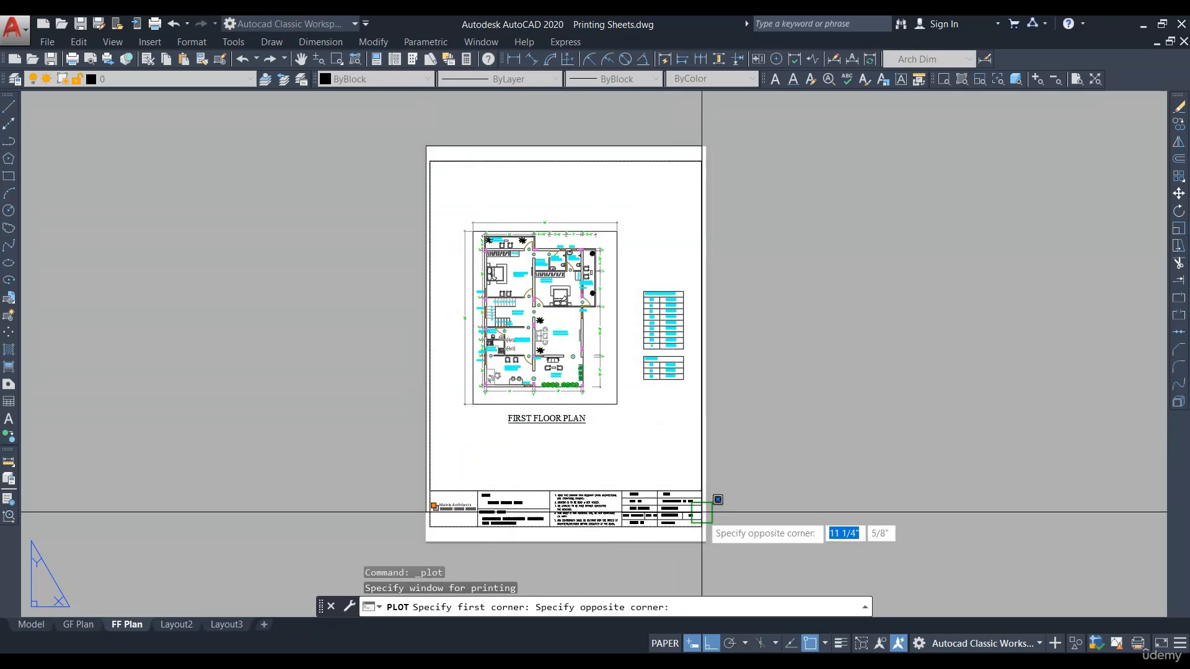
pyautogui.click(705, 540)
# Step: Preview the FF Plan plot, examine how the first floor plan and its tables print, and leave without plotting
pyautogui.click(381, 527)
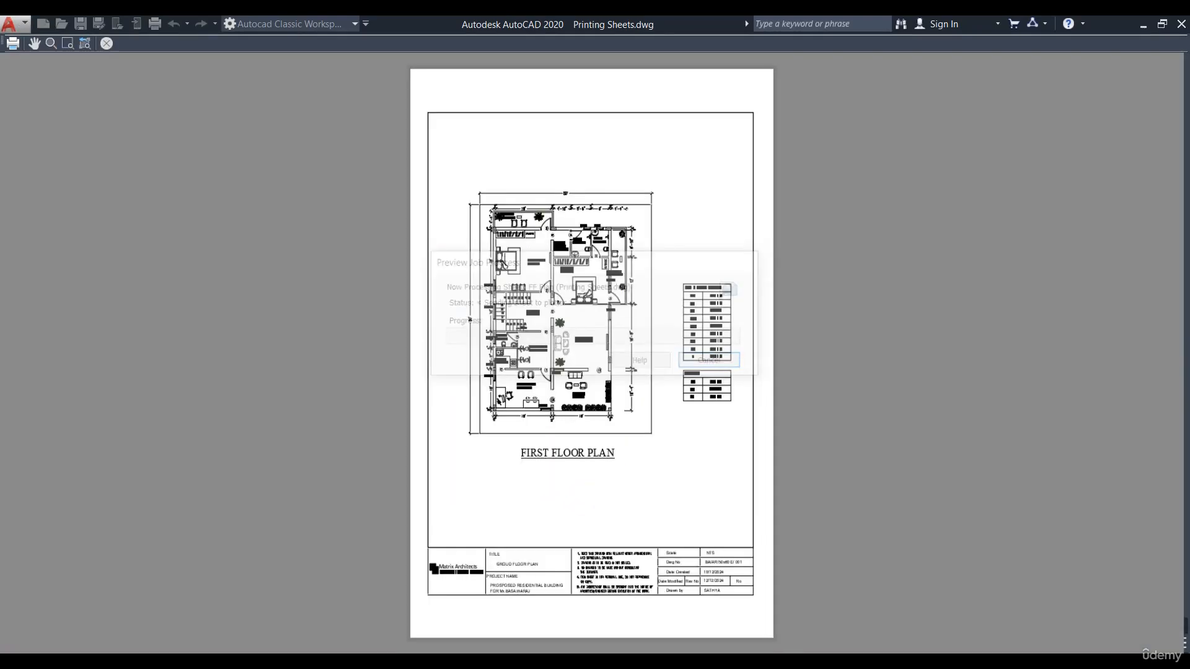
pyautogui.moveTo(622, 454); pyautogui.dragTo(629, 350)
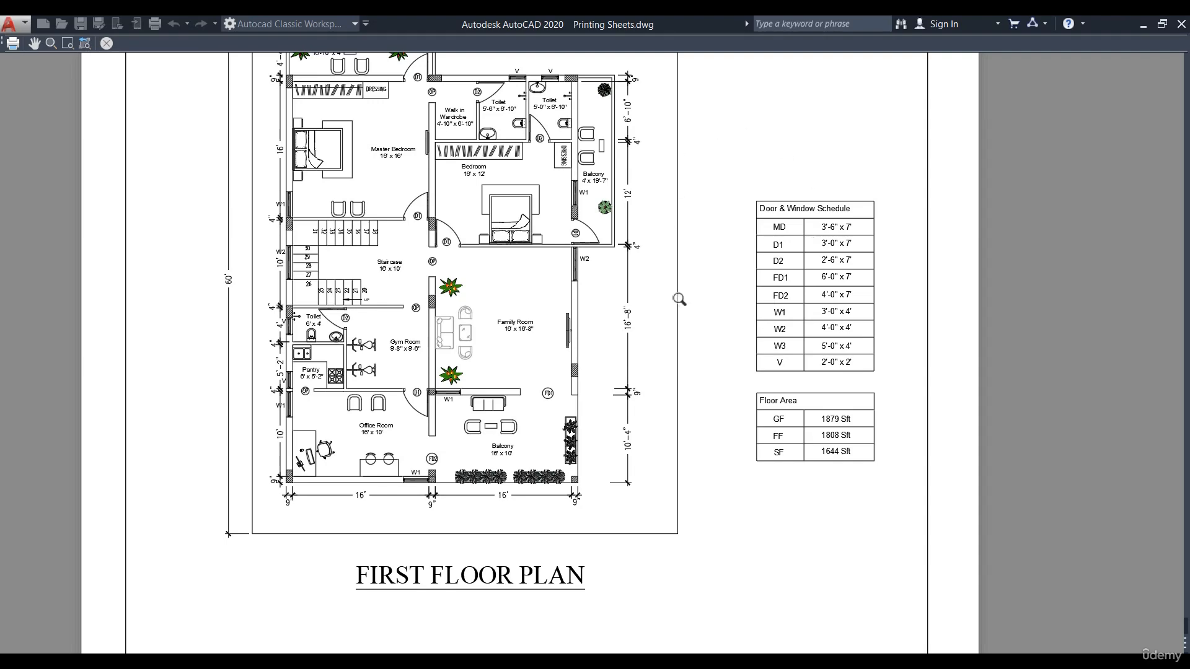
pyautogui.scroll(6, 458, 283)
pyautogui.scroll(-6, 476, 364)
pyautogui.scroll(2, 602, 230)
pyautogui.scroll(-2, 715, 354)
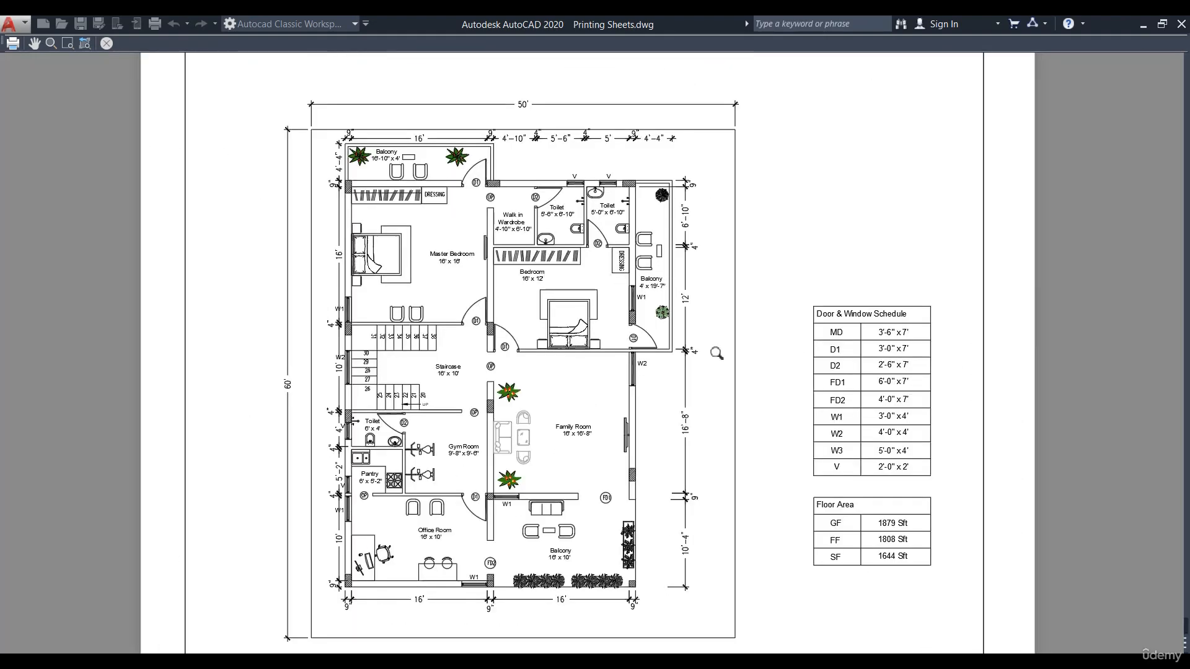
pyautogui.scroll(-5, 727, 210)
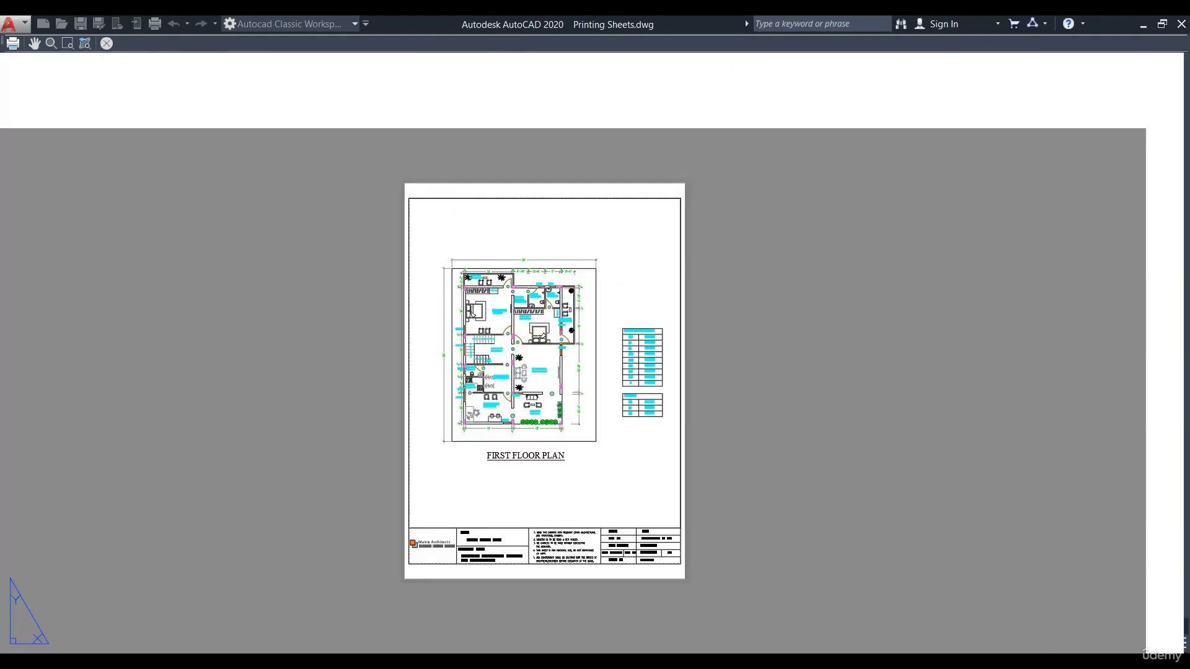
pyautogui.press('Escape')
pyautogui.press('Escape')
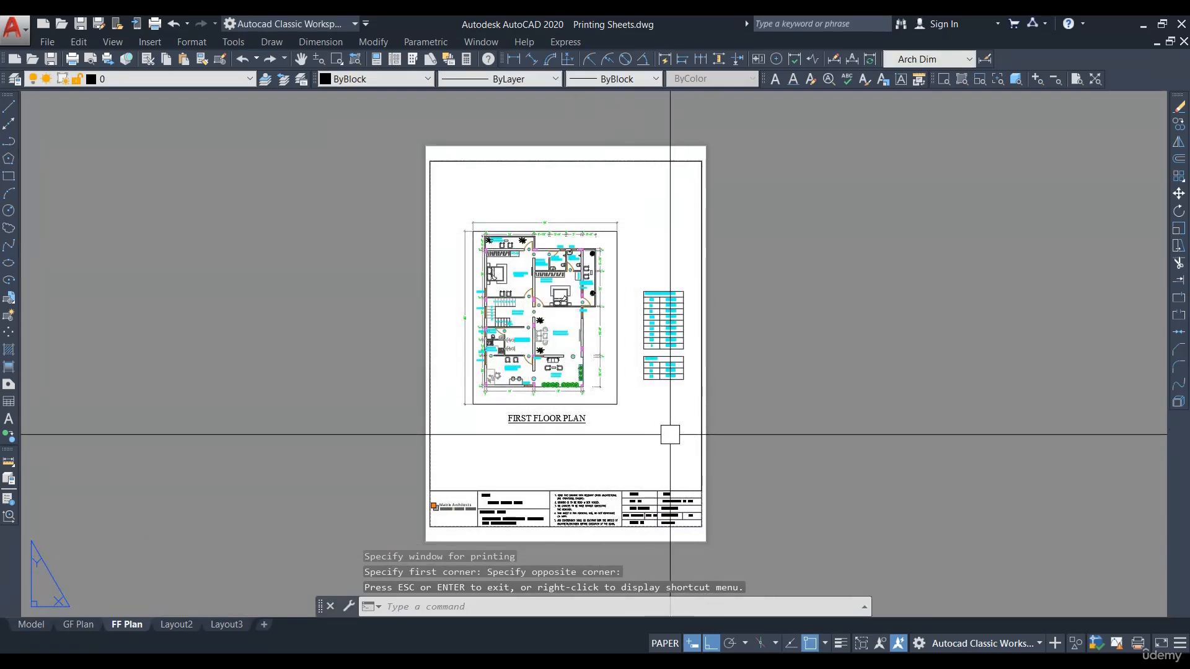
# Step: In model space, set the color of the plant3 block in the first floor's 16'-10" x 4' balcony to 147,149,152
pyautogui.click(25, 625)
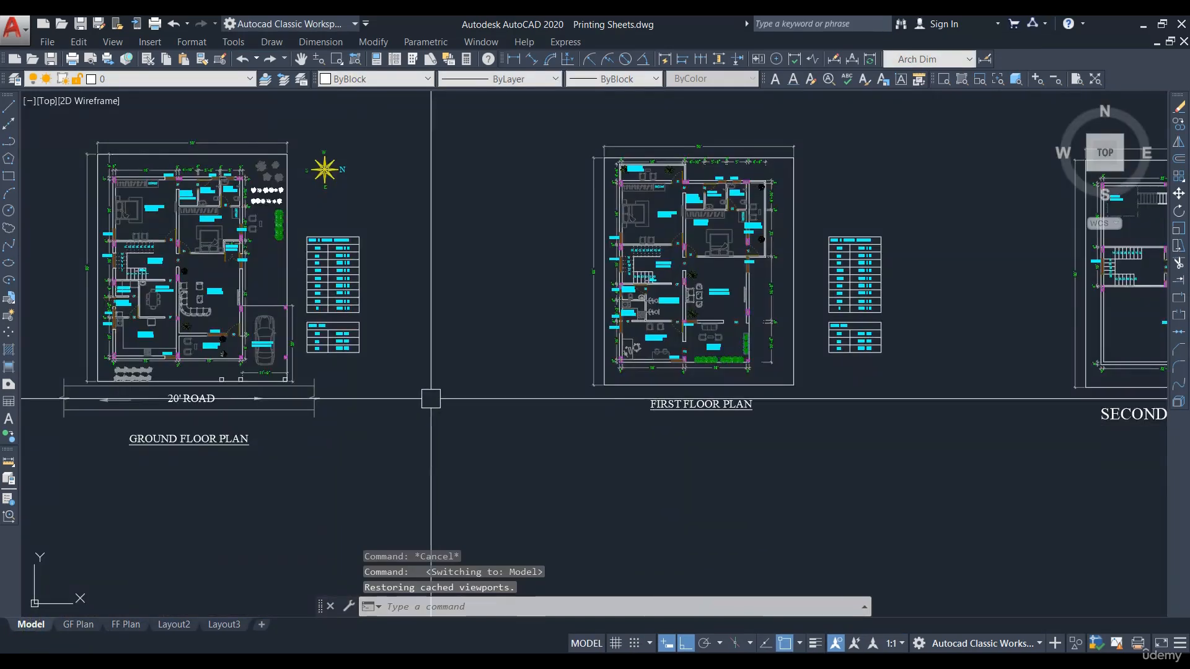
pyautogui.moveTo(647, 223); pyautogui.dragTo(607, 295, button='middle')
pyautogui.scroll(2, 607, 295)
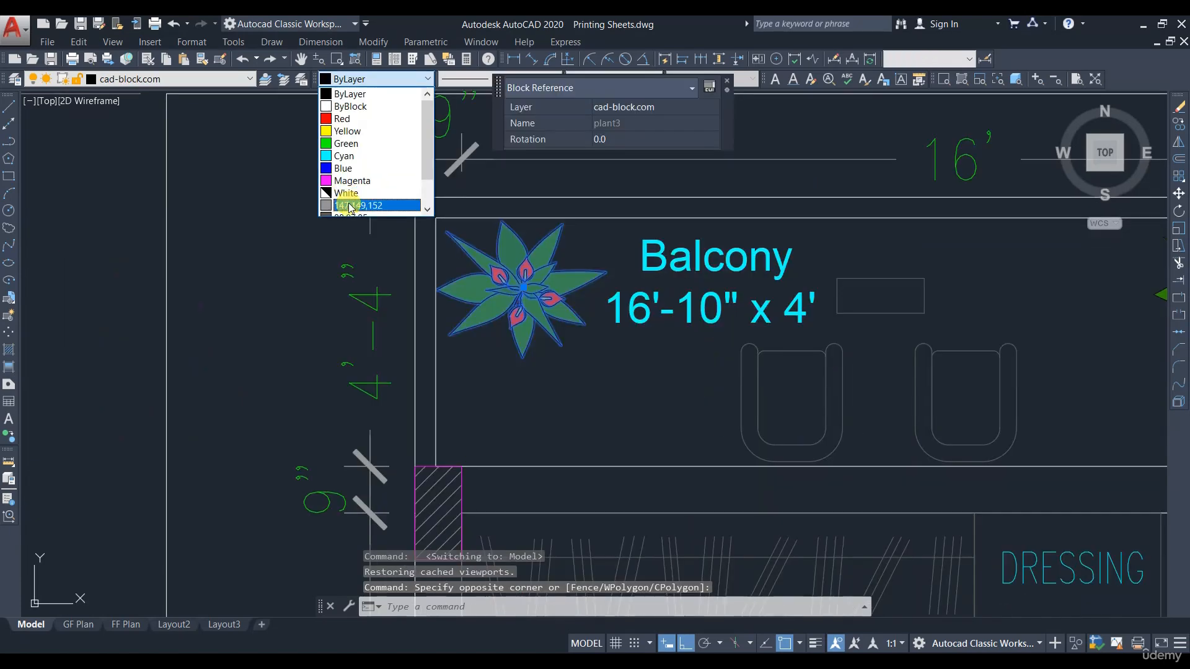
pyautogui.click(349, 204)
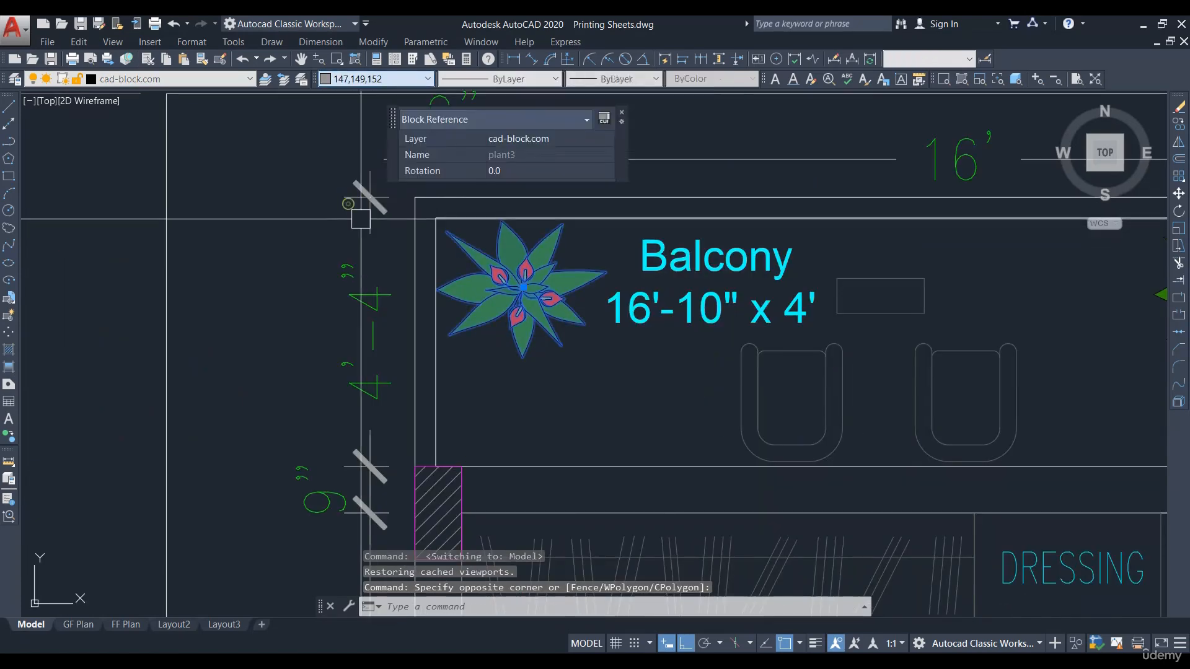
# Step: Edit the plant3 block definition, recolor all its objects to 147,149,152, and save the changes to the block
pyautogui.doubleClick(569, 293)
pyautogui.click(442, 457)
pyautogui.scroll(-4, 539, 234)
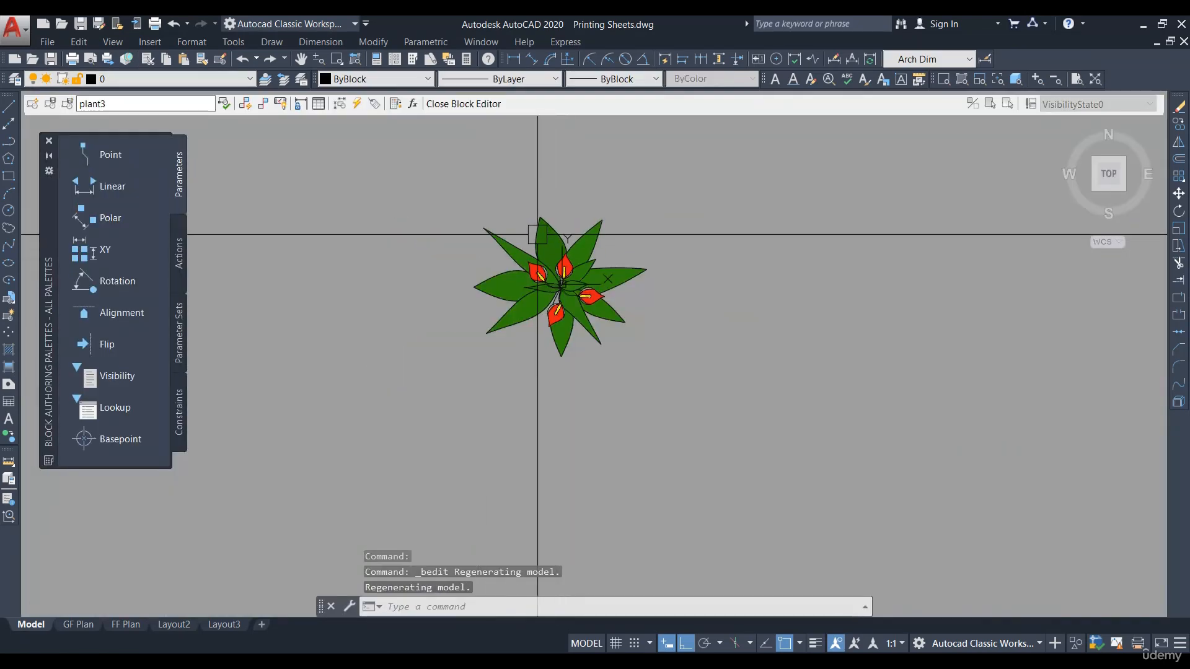
pyautogui.scroll(1, 539, 233)
pyautogui.click(421, 187)
pyautogui.click(691, 377)
pyautogui.click(372, 79)
pyautogui.click(372, 204)
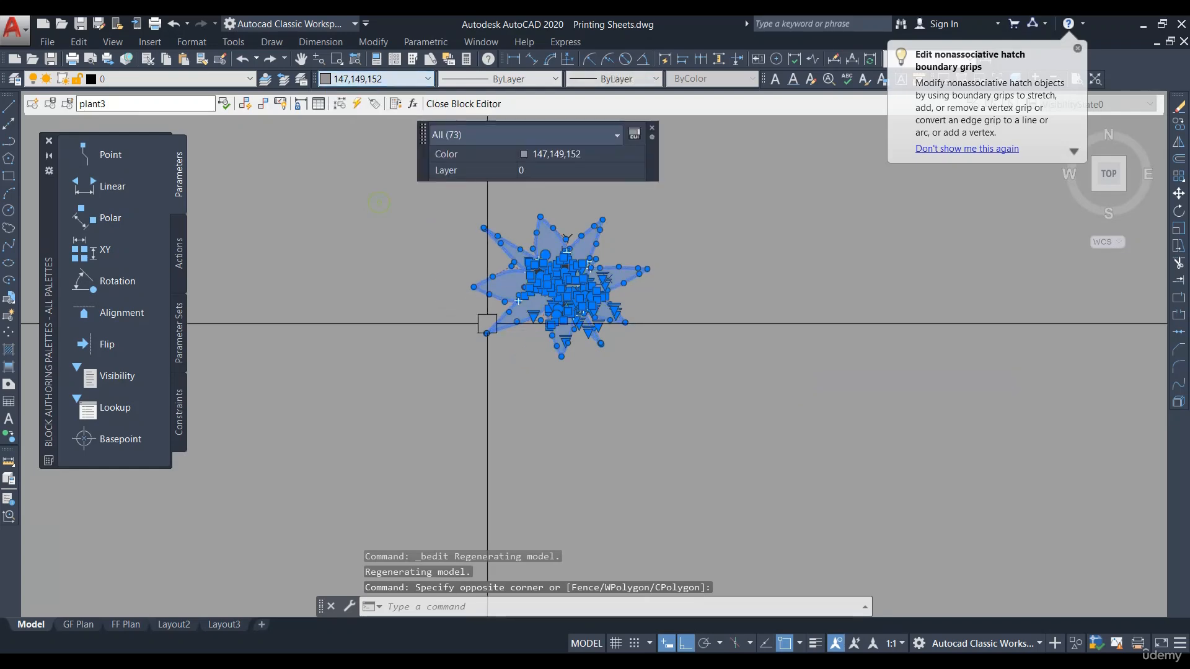
pyautogui.press('Escape')
pyautogui.click(469, 104)
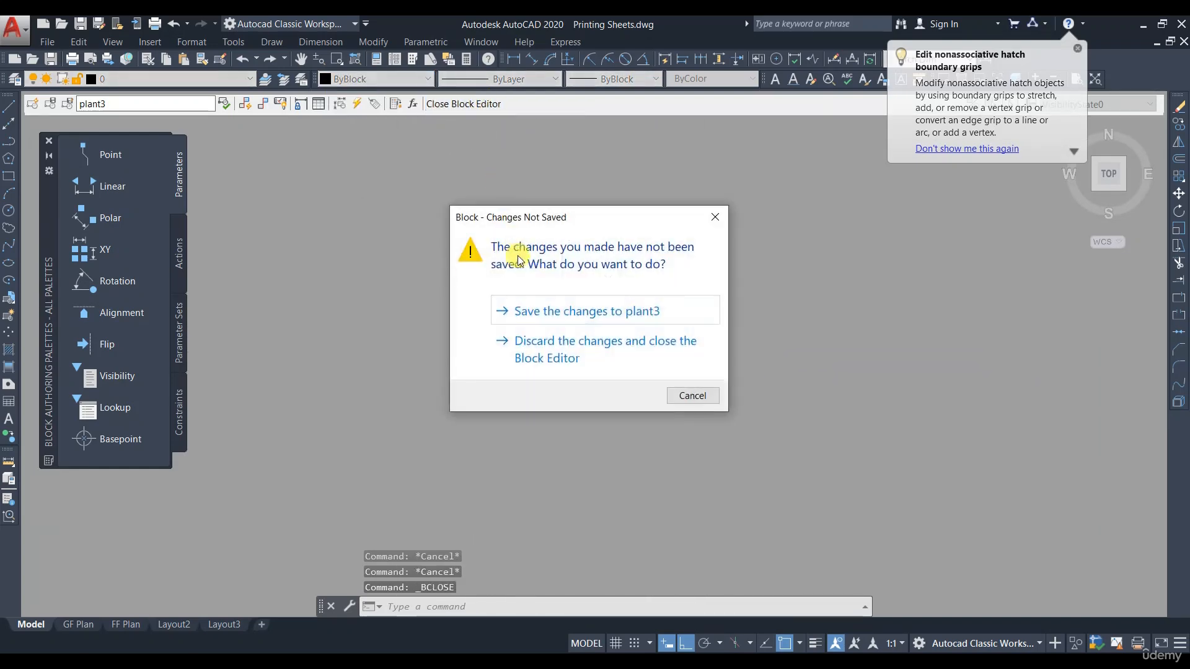
pyautogui.click(556, 312)
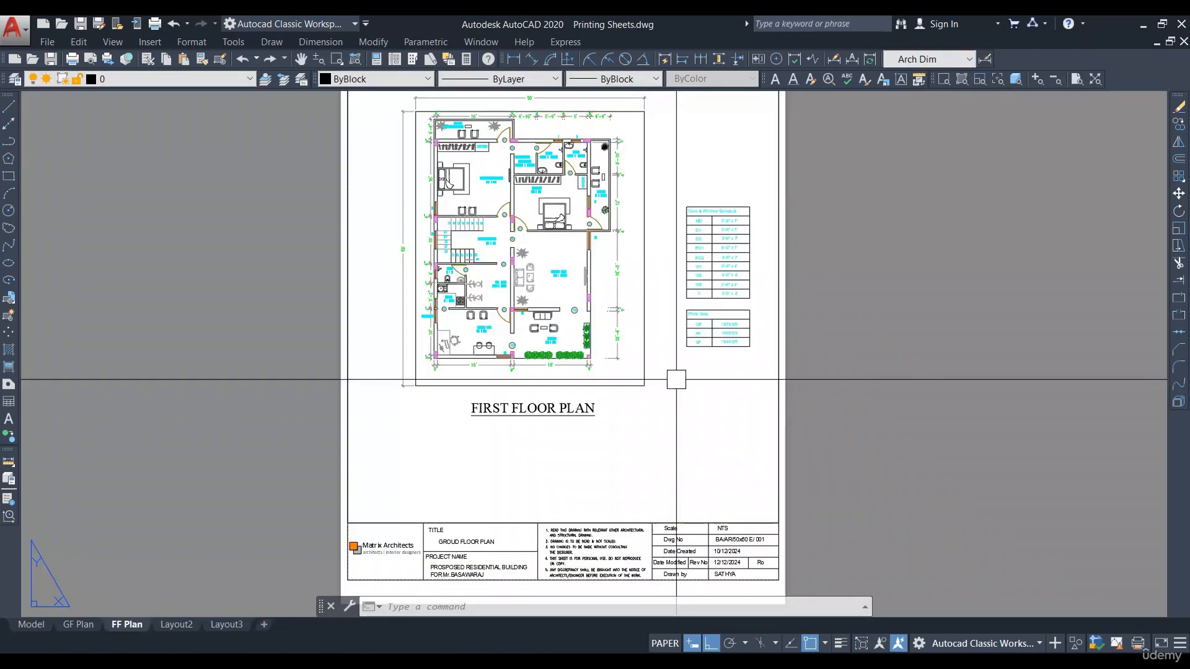
# Step: Preview the FF Plan plot with the previous plot settings, examine how the plants print, and cancel the plot
pyautogui.hotkey('ctrl', 'p')
pyautogui.click(565, 380)
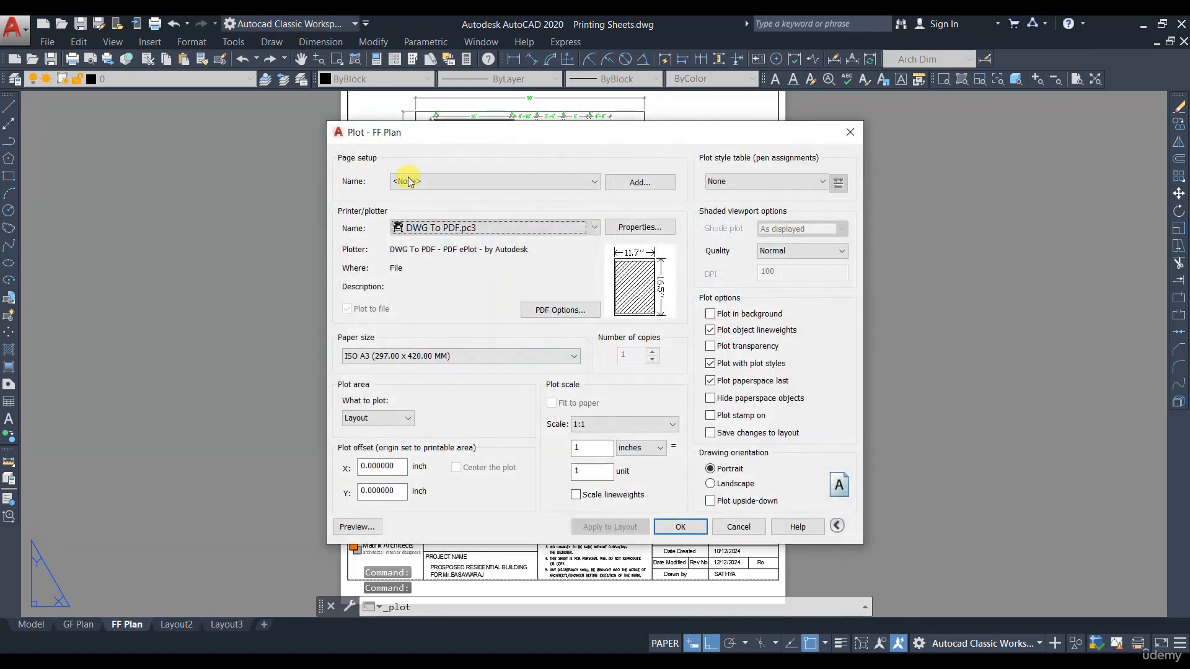
pyautogui.click(415, 179)
pyautogui.click(429, 205)
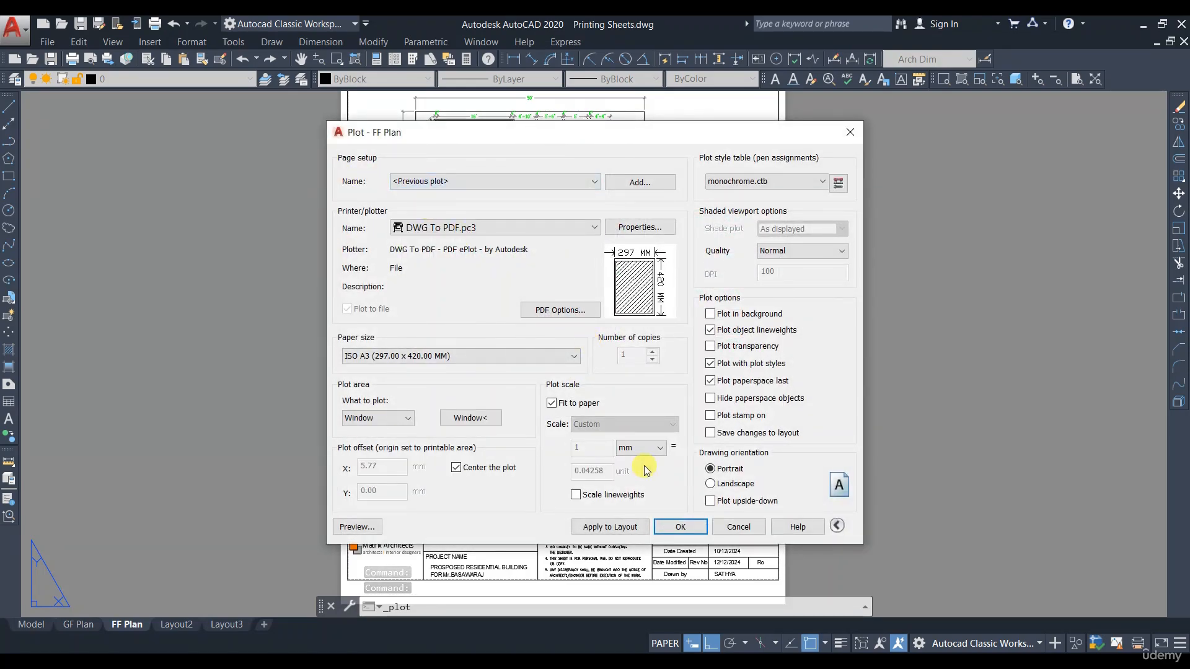
pyautogui.click(358, 527)
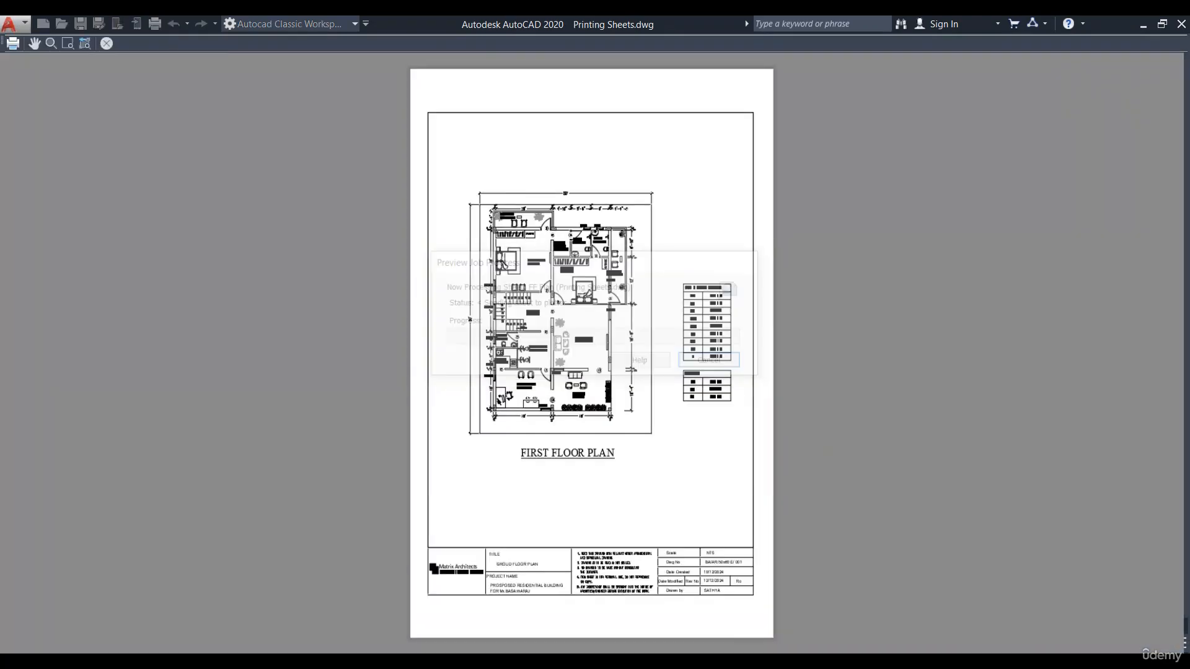
pyautogui.scroll(2, 644, 297)
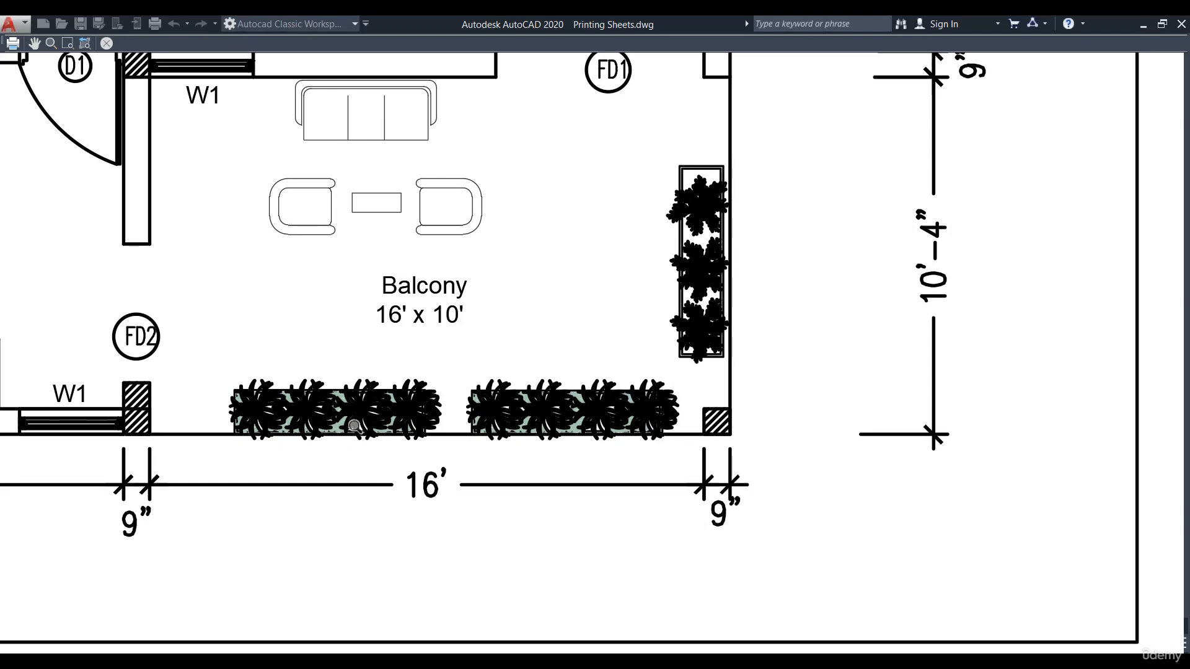
pyautogui.scroll(-6, 646, 418)
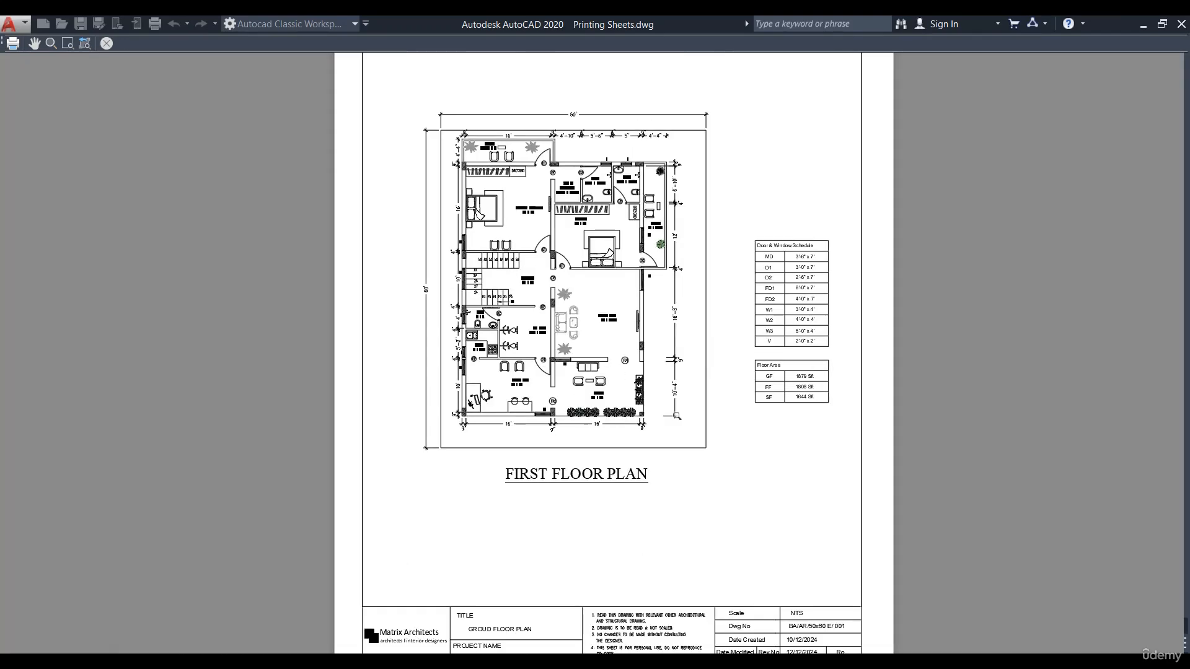
pyautogui.scroll(-3, 484, 349)
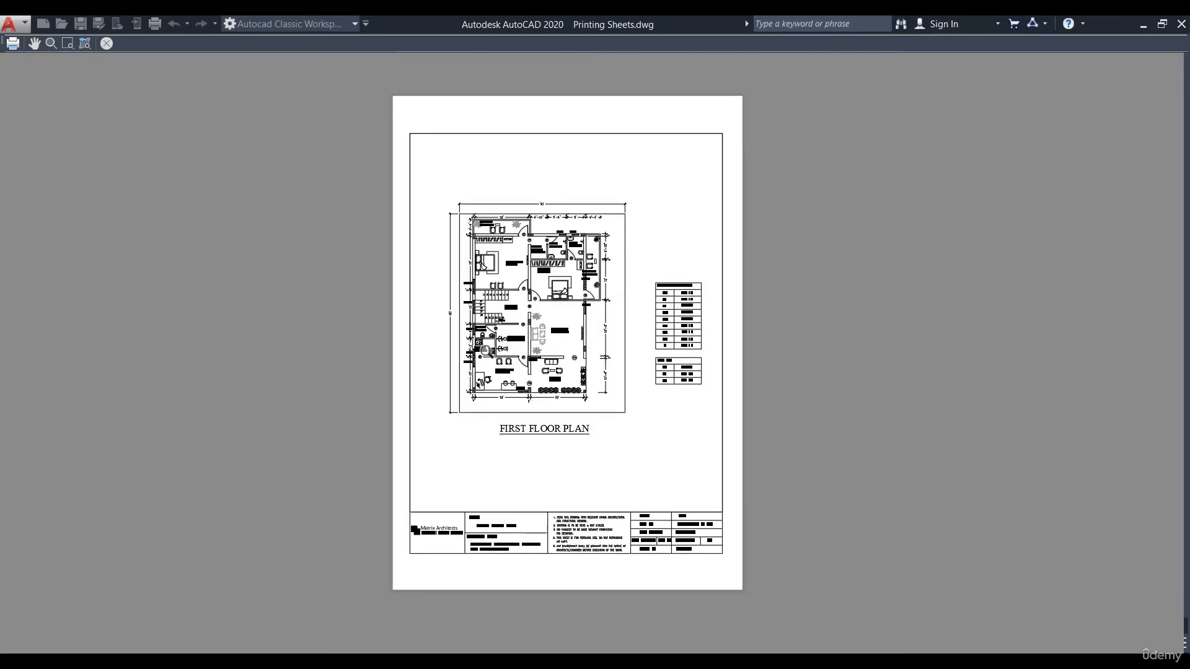
pyautogui.press('Escape')
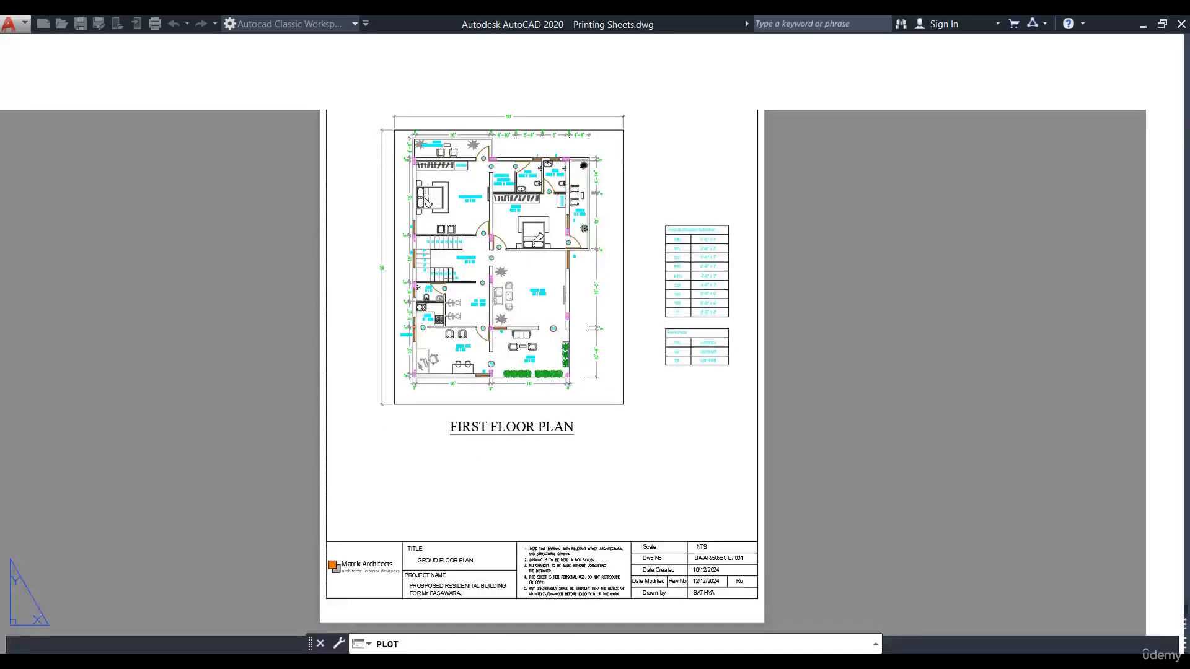
pyautogui.click(737, 527)
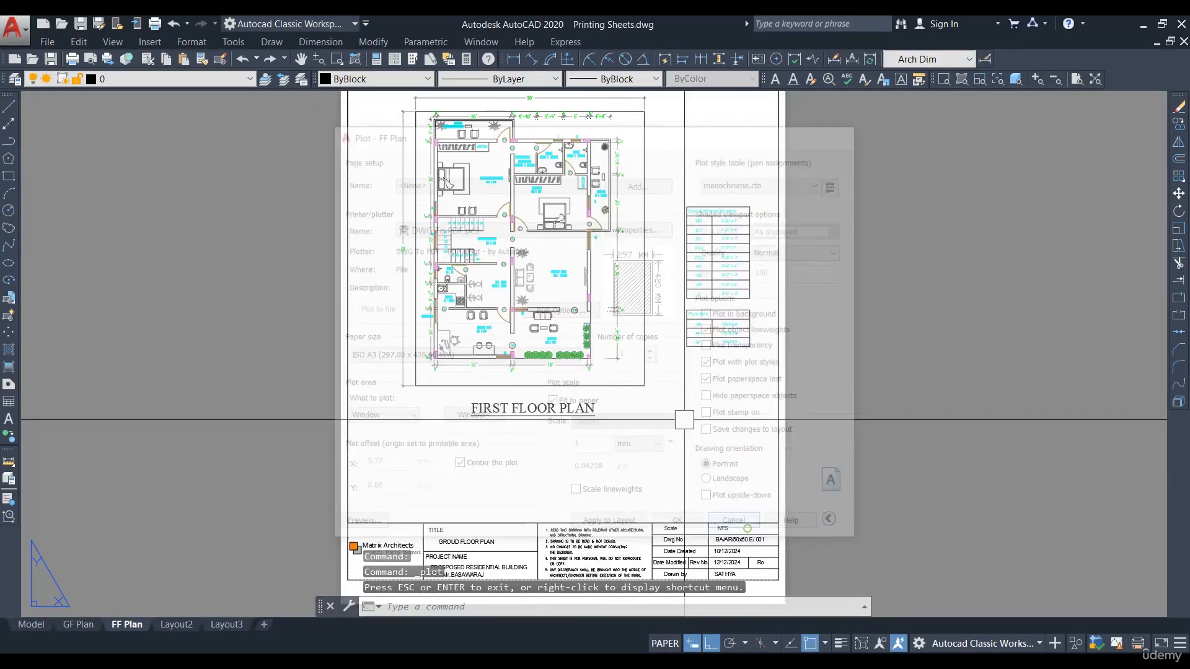
# Step: Look over the first floor plan and title block on the FF Plan sheet, and save the drawing
pyautogui.scroll(-3, 656, 382)
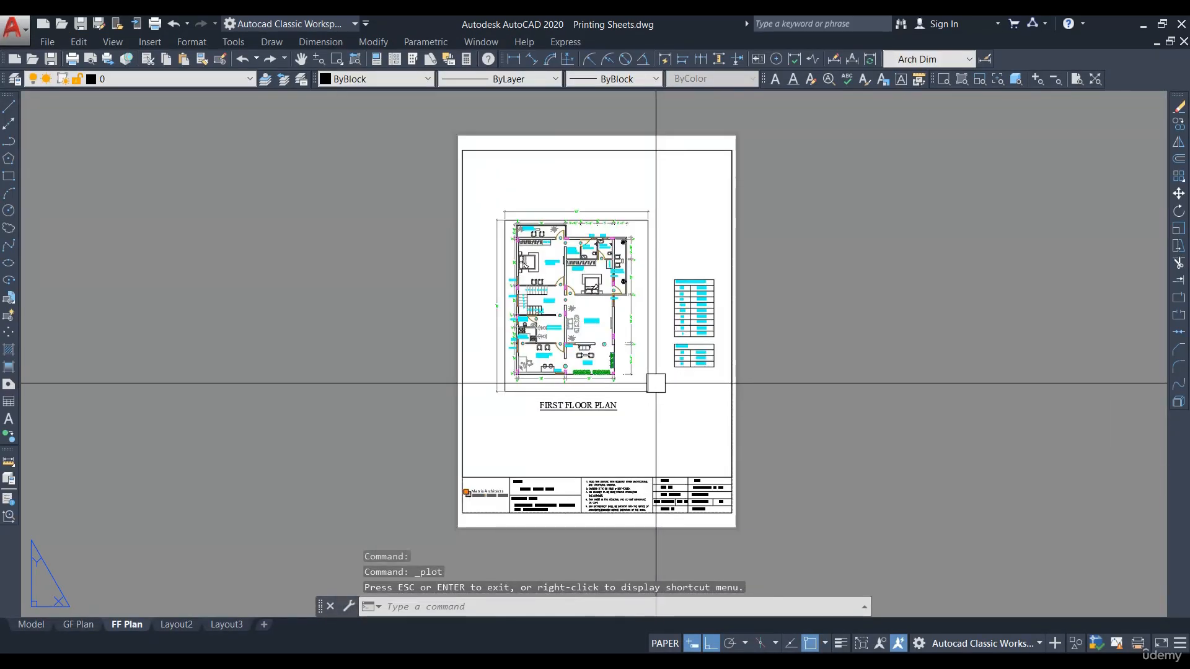
pyautogui.scroll(2, 619, 384)
pyautogui.scroll(2, 576, 392)
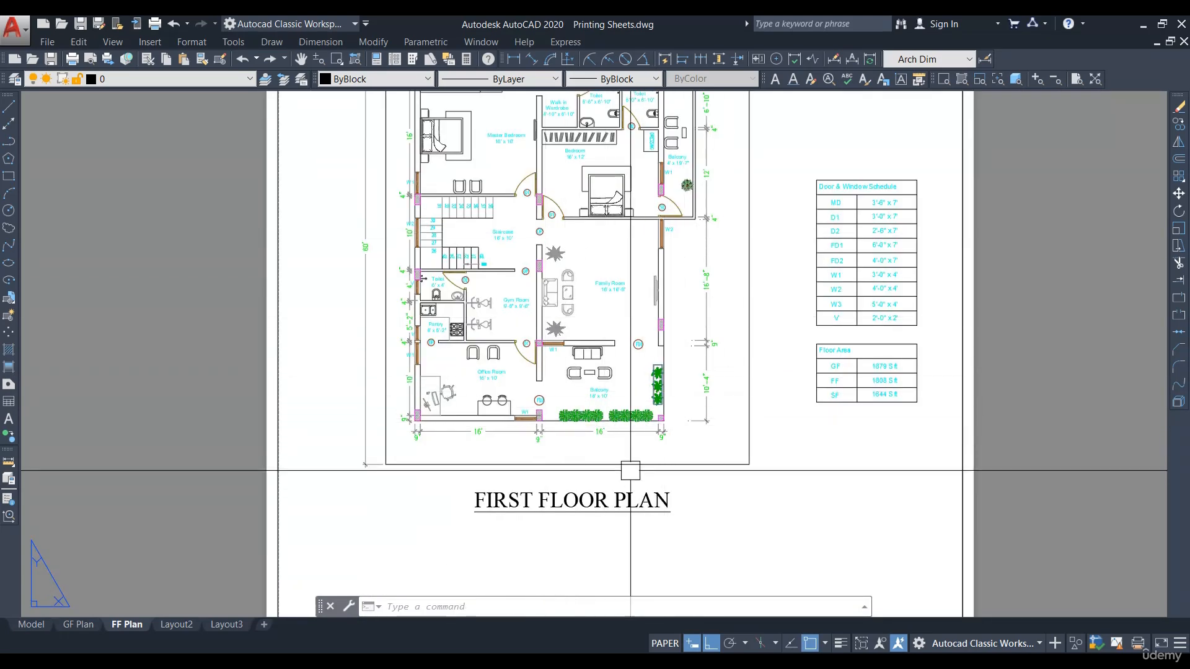
pyautogui.scroll(-2, 607, 350)
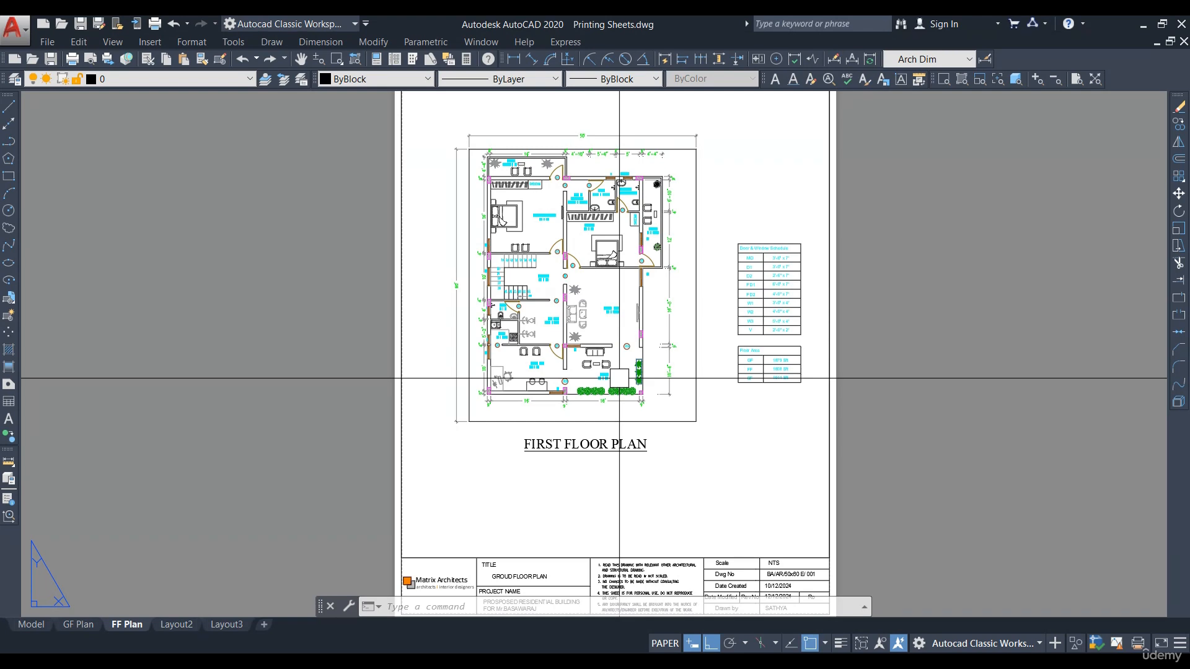
pyautogui.scroll(-2, 595, 366)
pyautogui.hotkey('ctrl', 's')
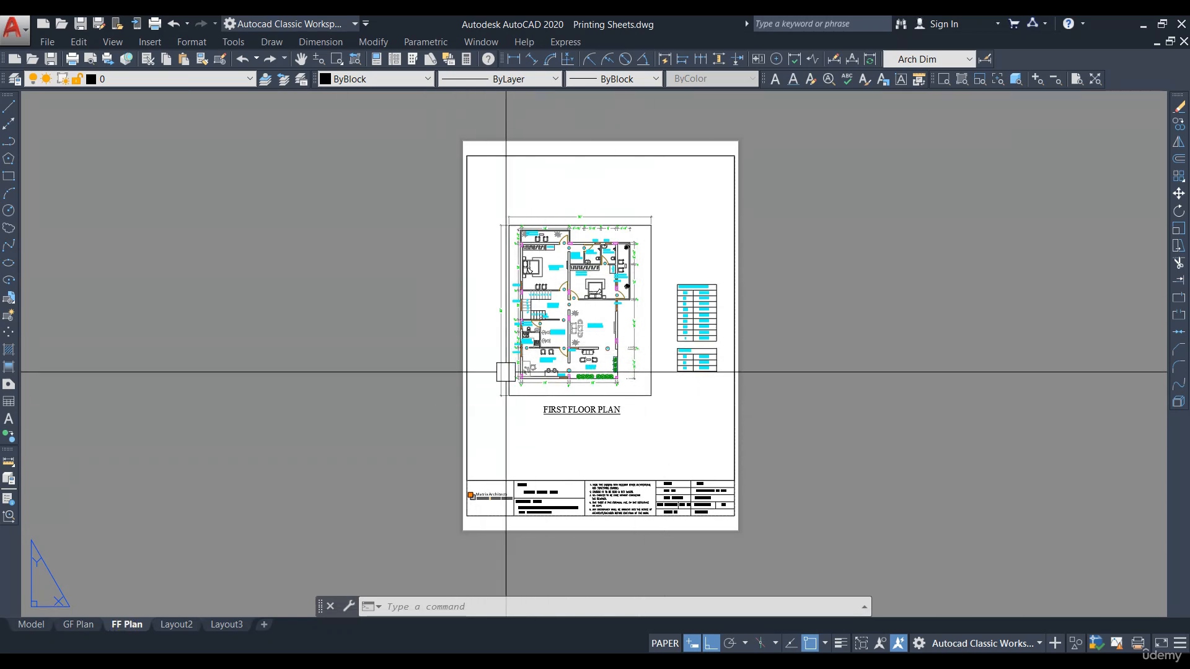
# Step: Switch to model space and start a single-sheet plot using the previous plot settings
pyautogui.click(36, 625)
pyautogui.scroll(-5, 672, 426)
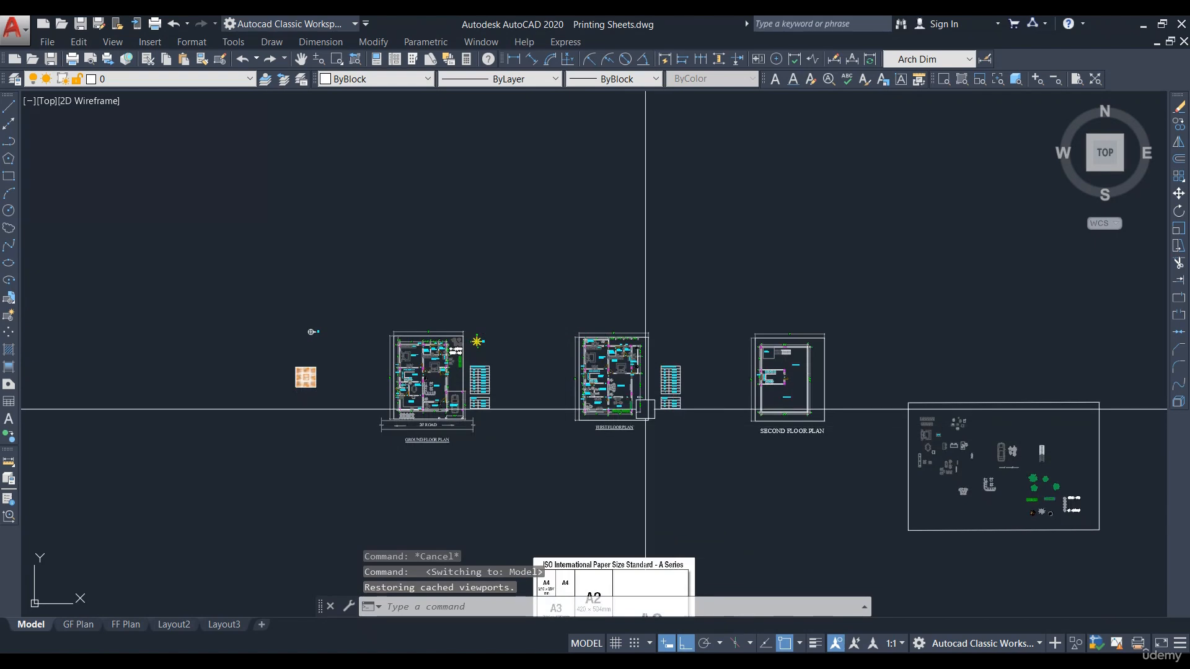
pyautogui.scroll(4, 645, 409)
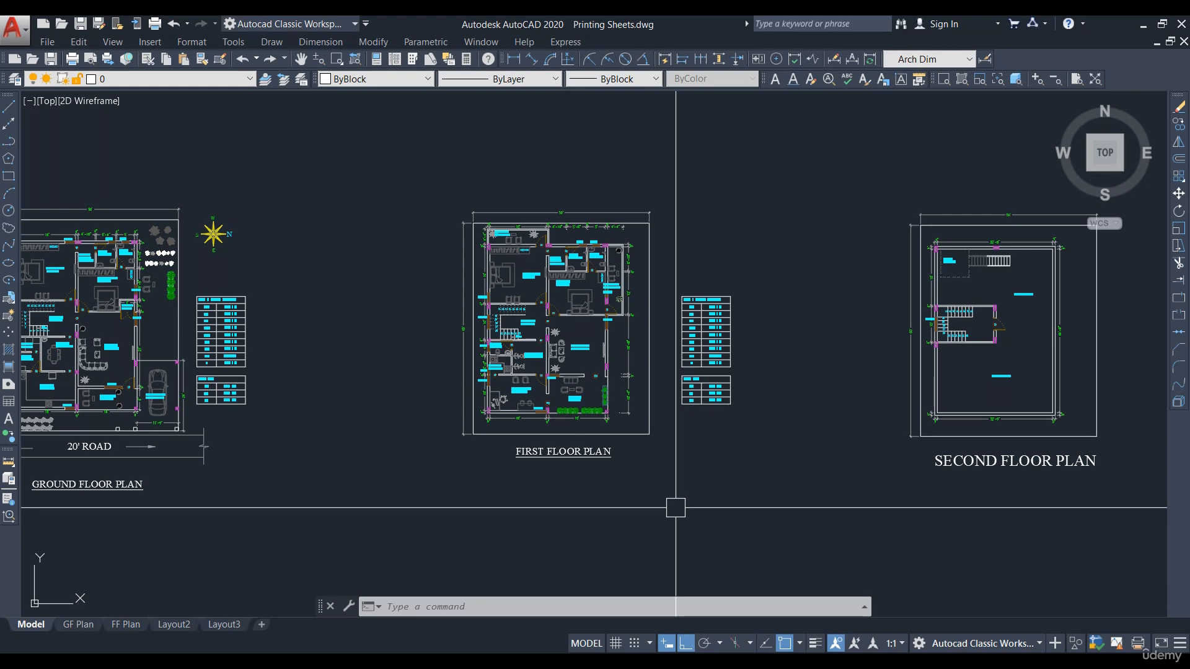
pyautogui.hotkey('ctrl', 'p')
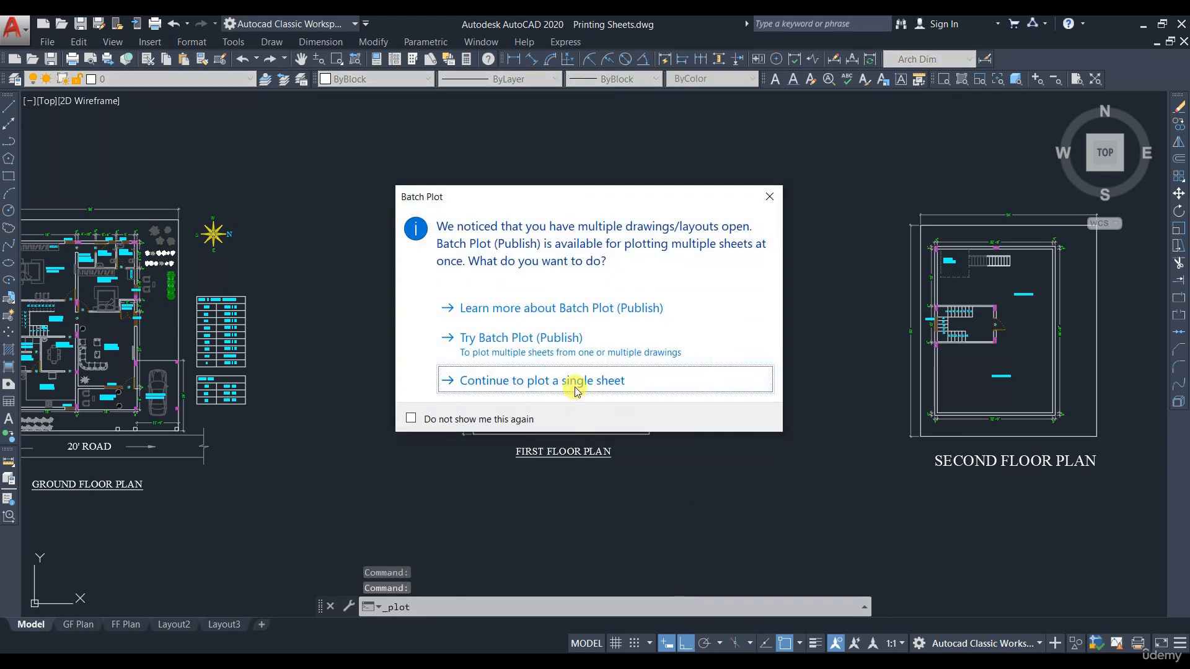
pyautogui.click(575, 389)
pyautogui.click(465, 181)
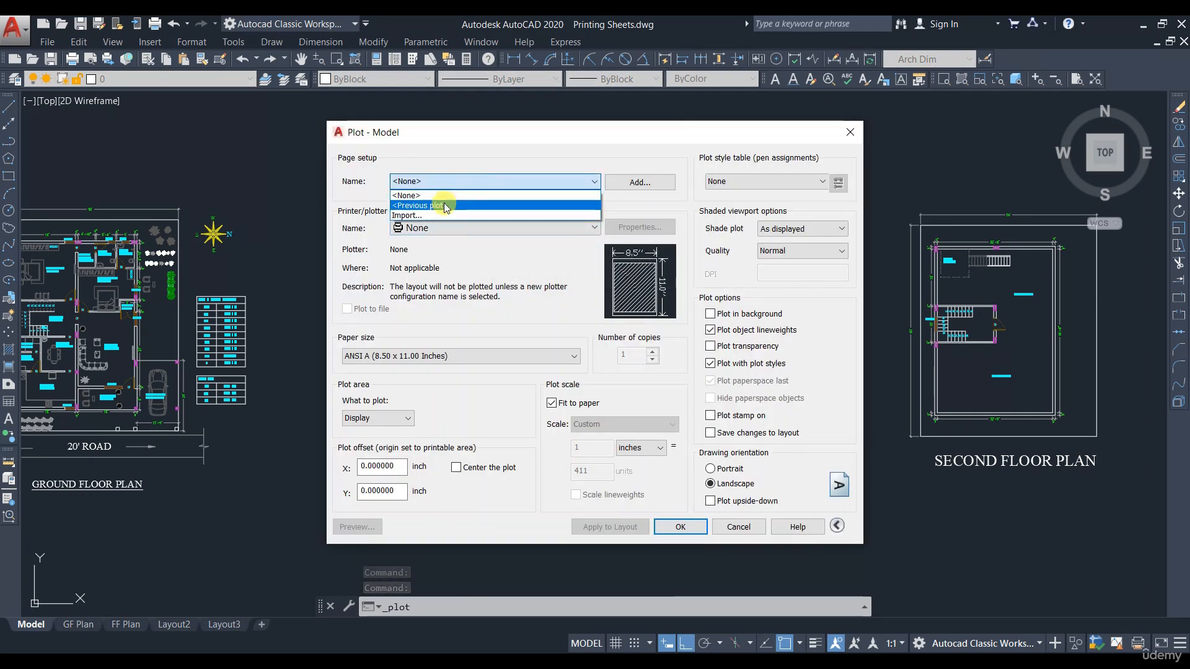
pyautogui.click(442, 200)
# Step: Set the plot to ISO A3 (297.00 x 420.00 MM) paper, inches as scale unit, and portrait orientation
pyautogui.click(461, 356)
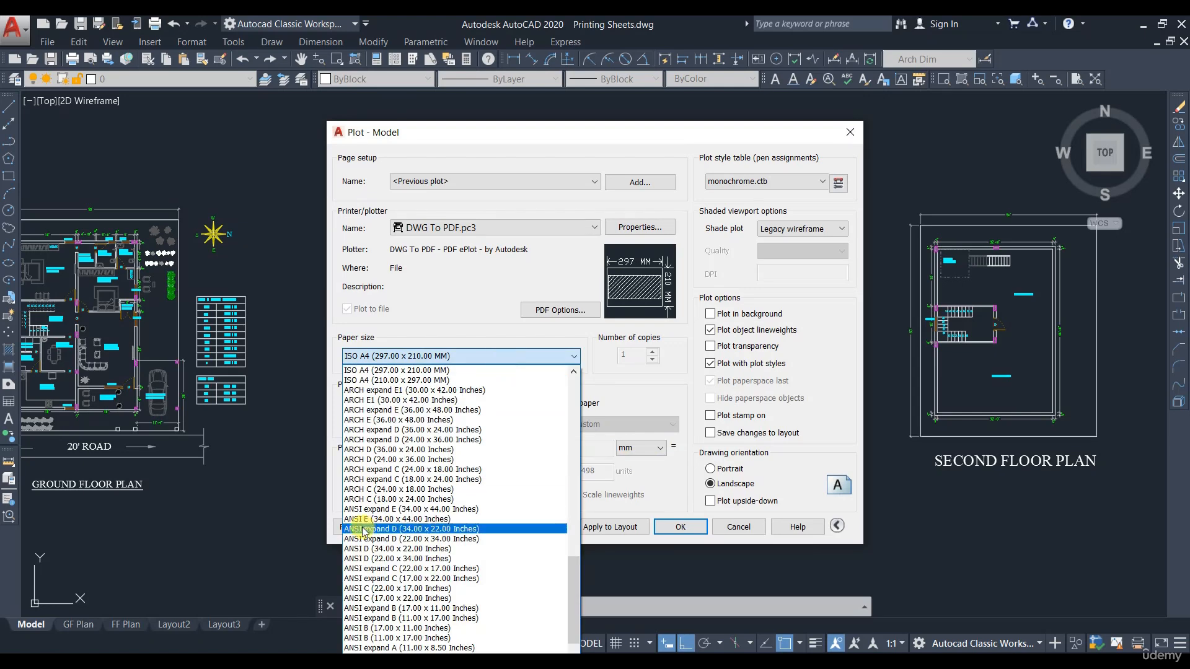
pyautogui.scroll(2, 391, 458)
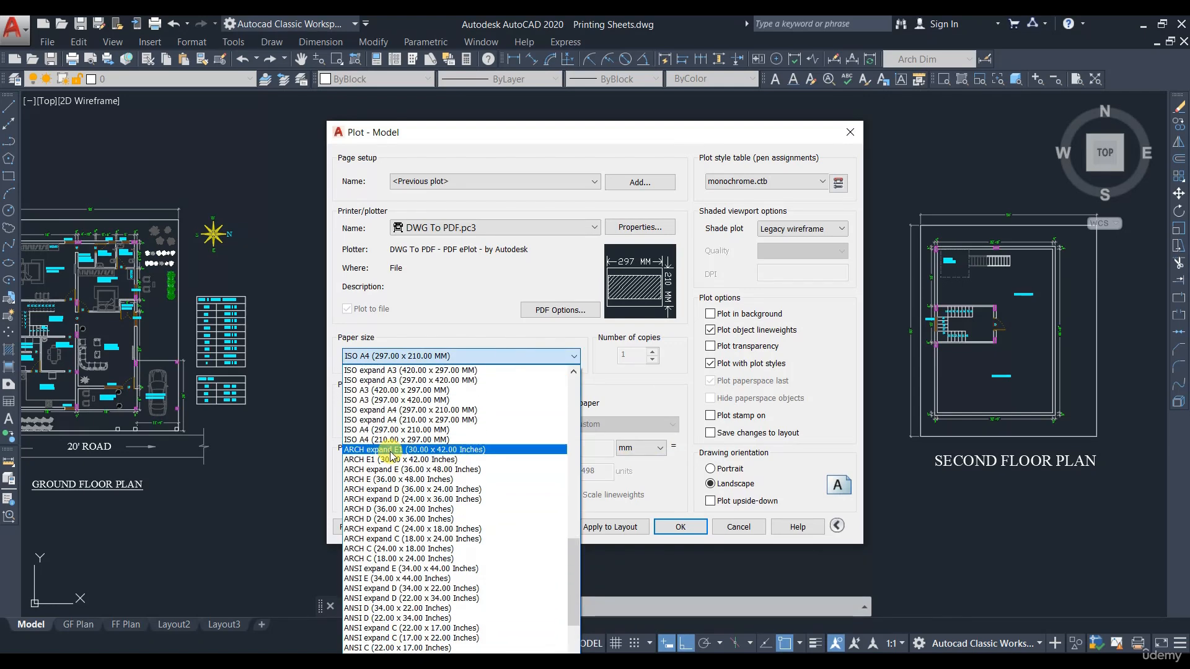
pyautogui.click(399, 399)
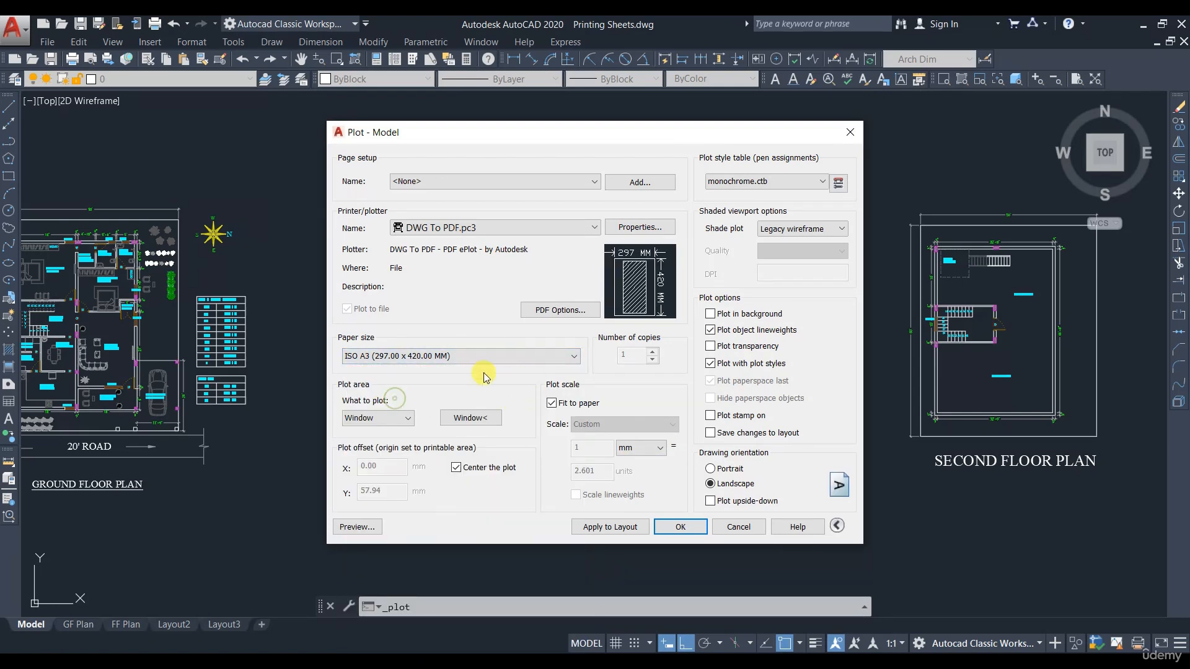
pyautogui.click(641, 448)
pyautogui.click(639, 466)
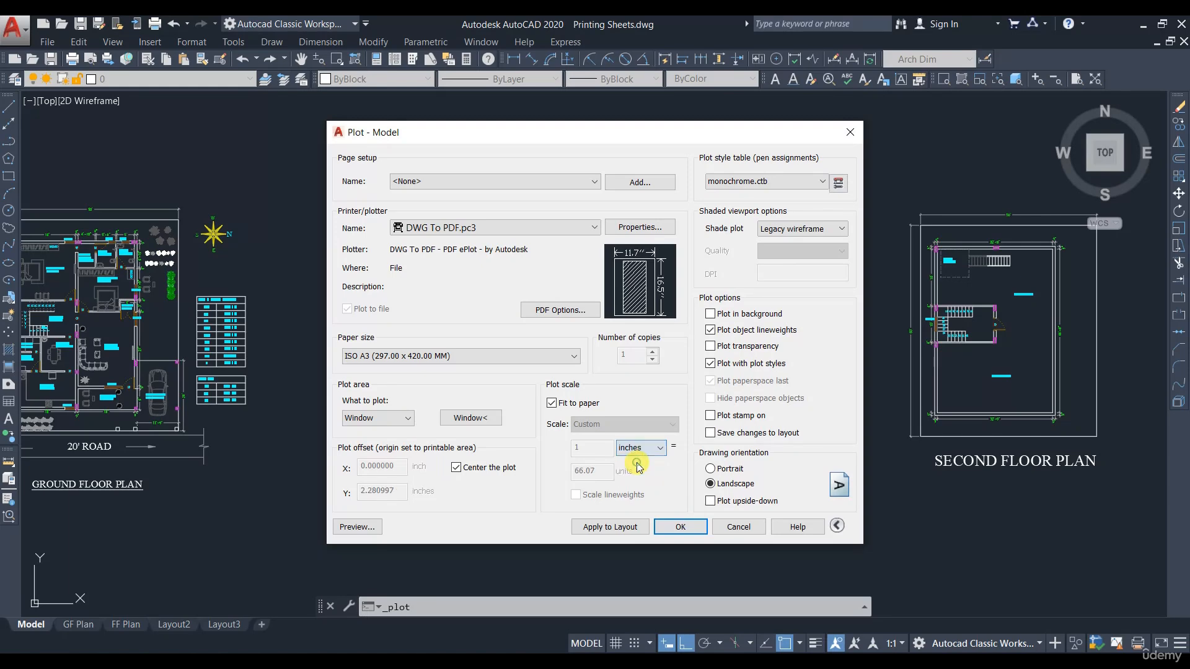
pyautogui.click(710, 469)
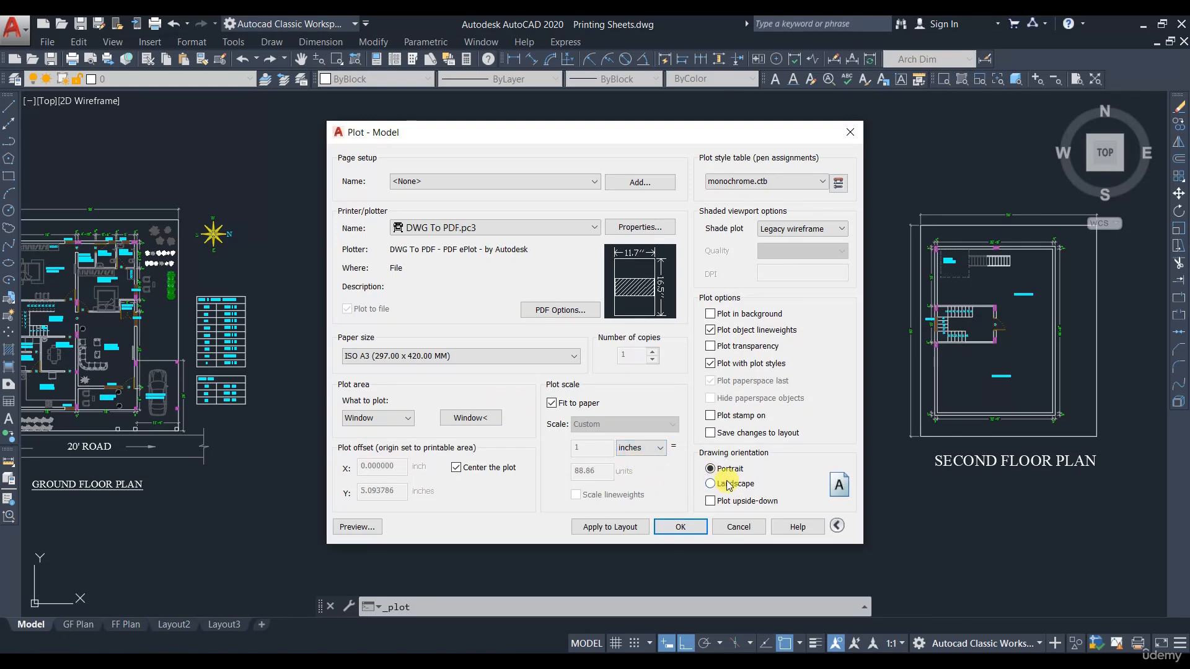
# Step: Define a plot window around the first floor plan and its schedule tables, and preview how it fits the sheet
pyautogui.click(470, 417)
pyautogui.click(437, 195)
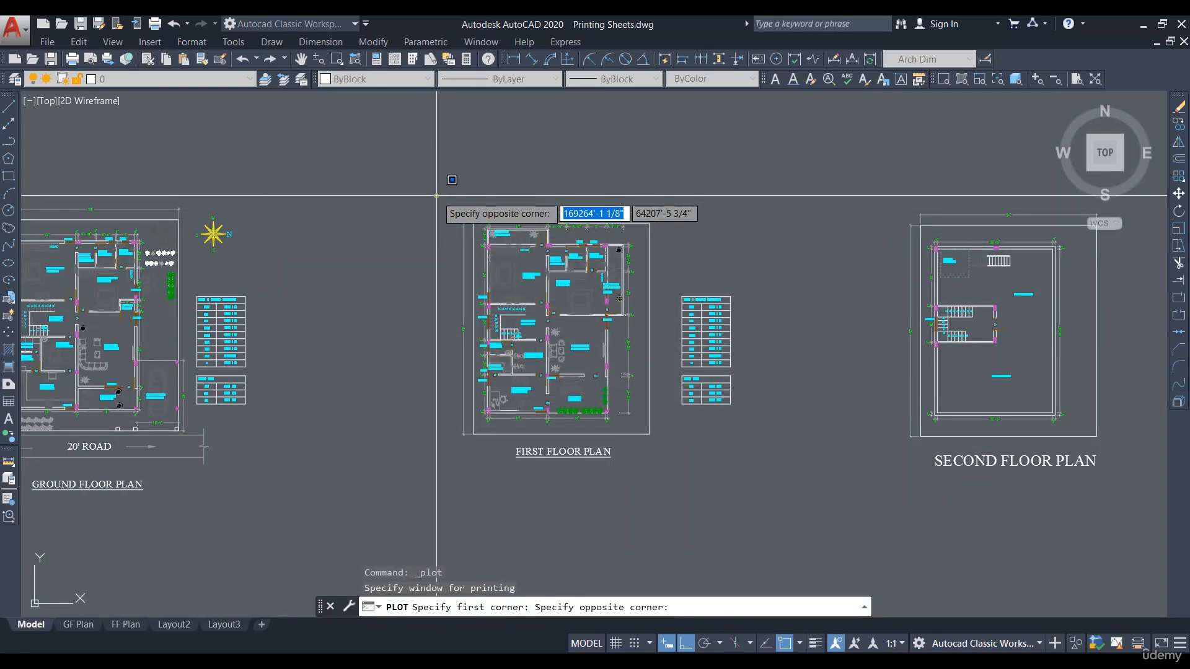
pyautogui.click(750, 488)
pyautogui.click(357, 527)
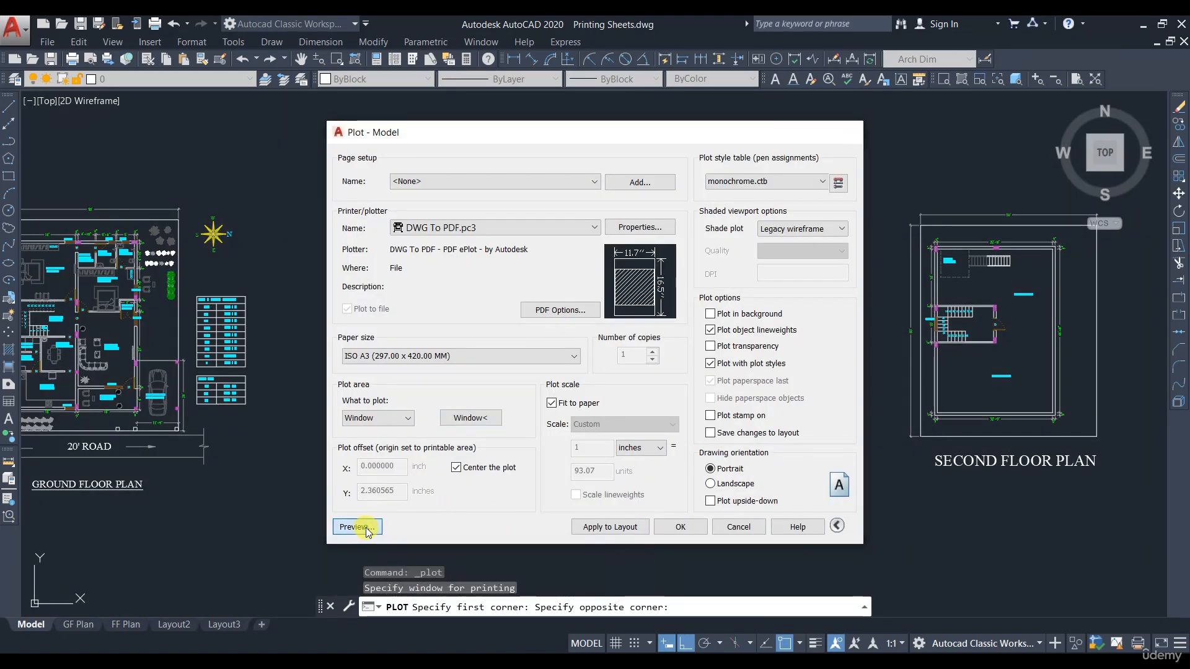
pyautogui.scroll(1, 575, 450)
pyautogui.scroll(-2, 618, 384)
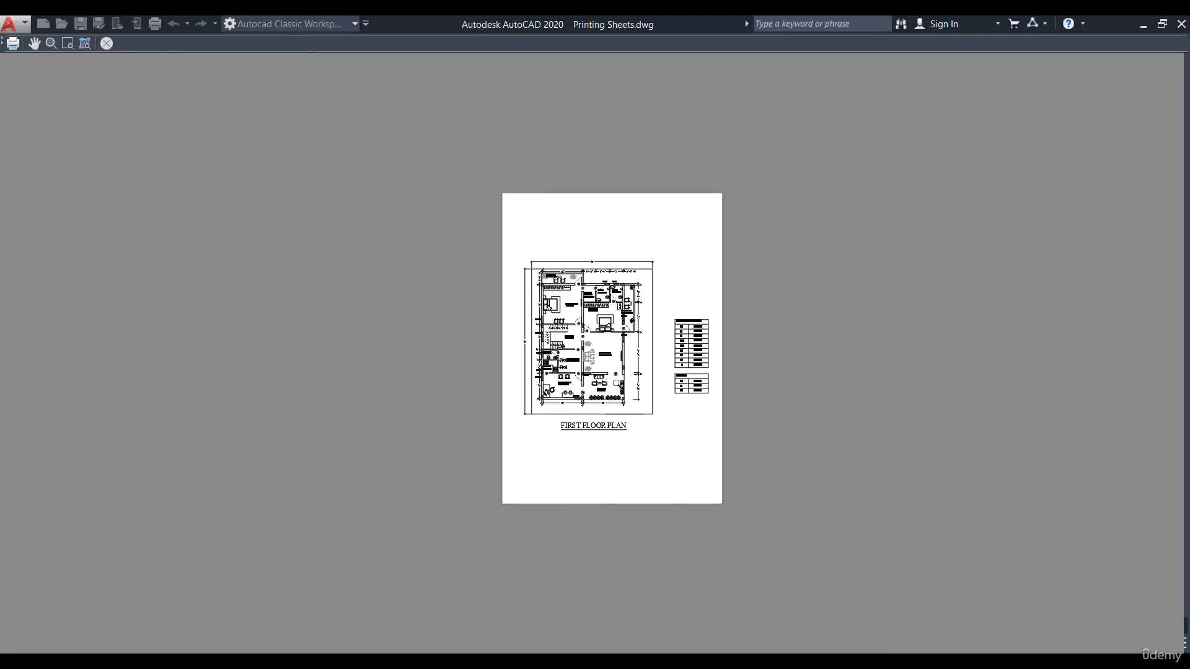
pyautogui.scroll(2, 620, 254)
pyautogui.scroll(-1, 576, 288)
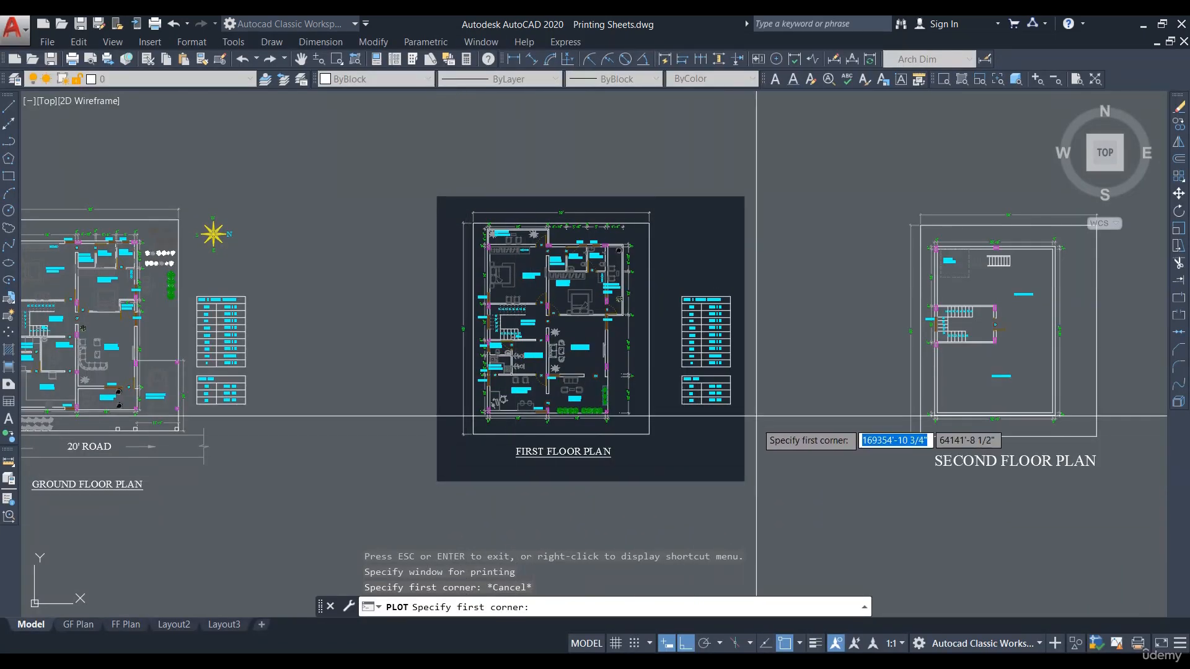
# Step: Redefine the plot window more tightly around the first floor plan, its title and both schedule tables, and preview the plot
pyautogui.click(455, 204)
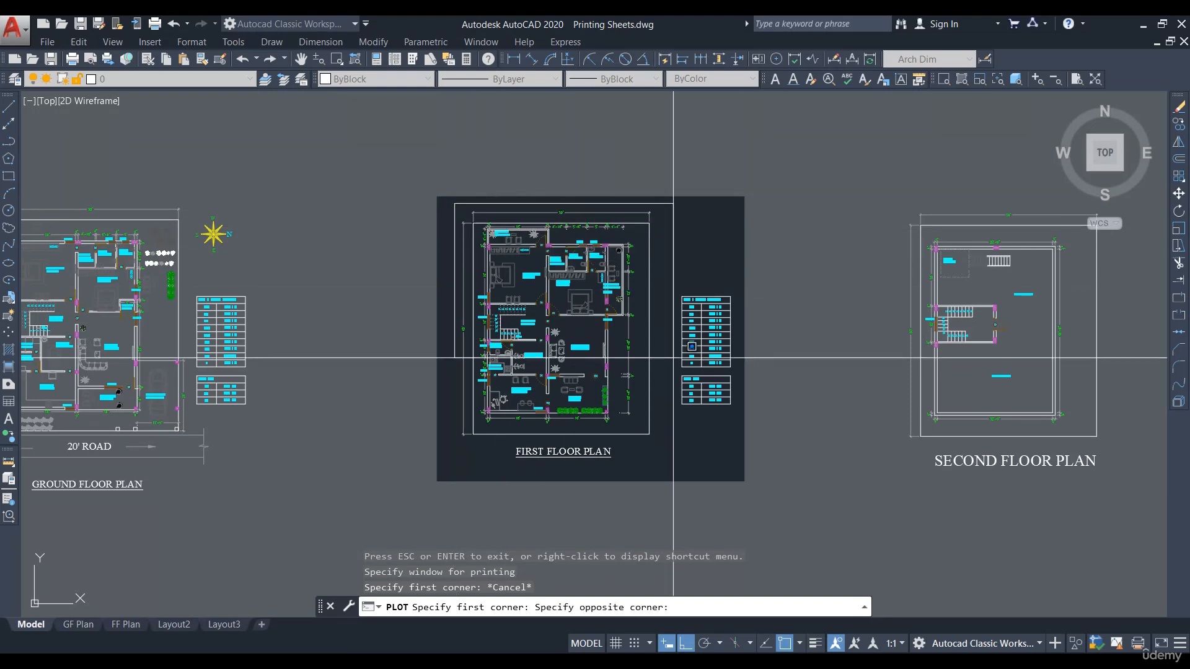
pyautogui.click(737, 472)
pyautogui.click(356, 526)
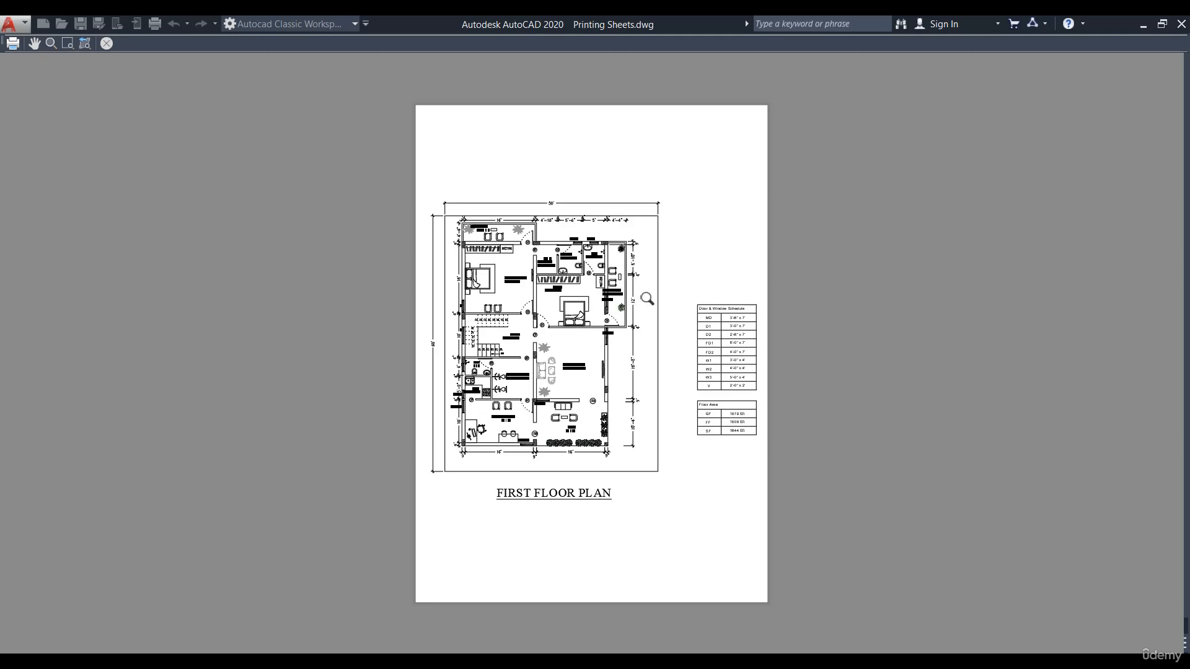
# Step: Plot the previewed first floor plan to Printing Sheets-Model.pdf in the Autocad Drawing folder and dismiss the plot notification
pyautogui.rightClick(647, 299)
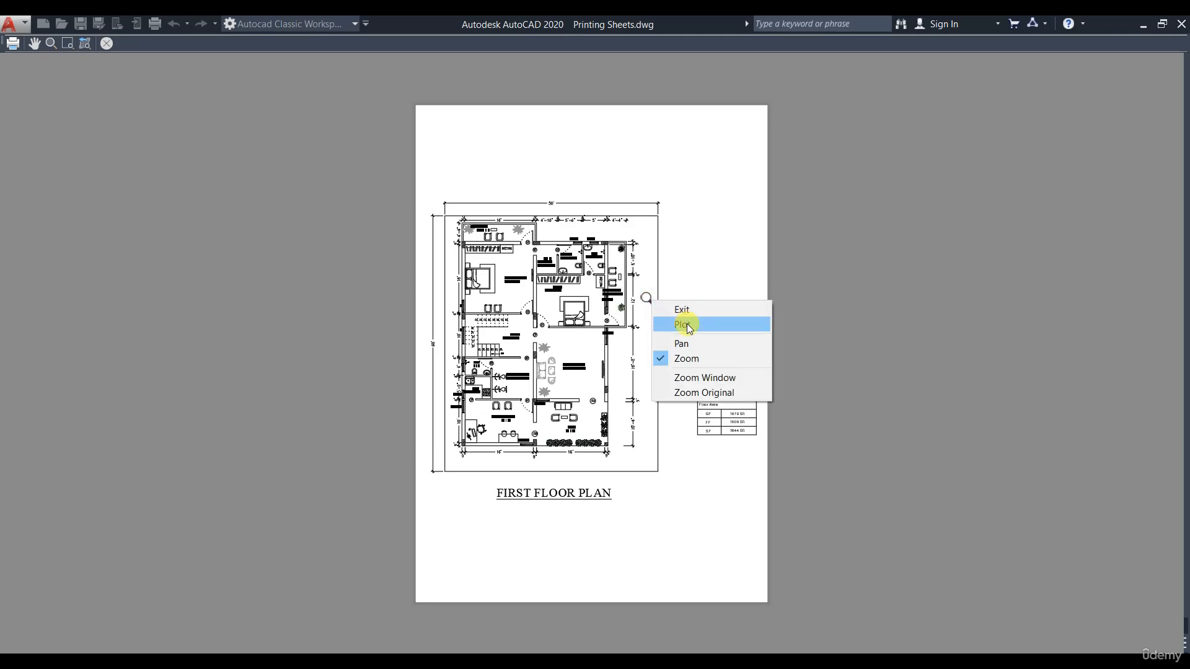
pyautogui.click(686, 324)
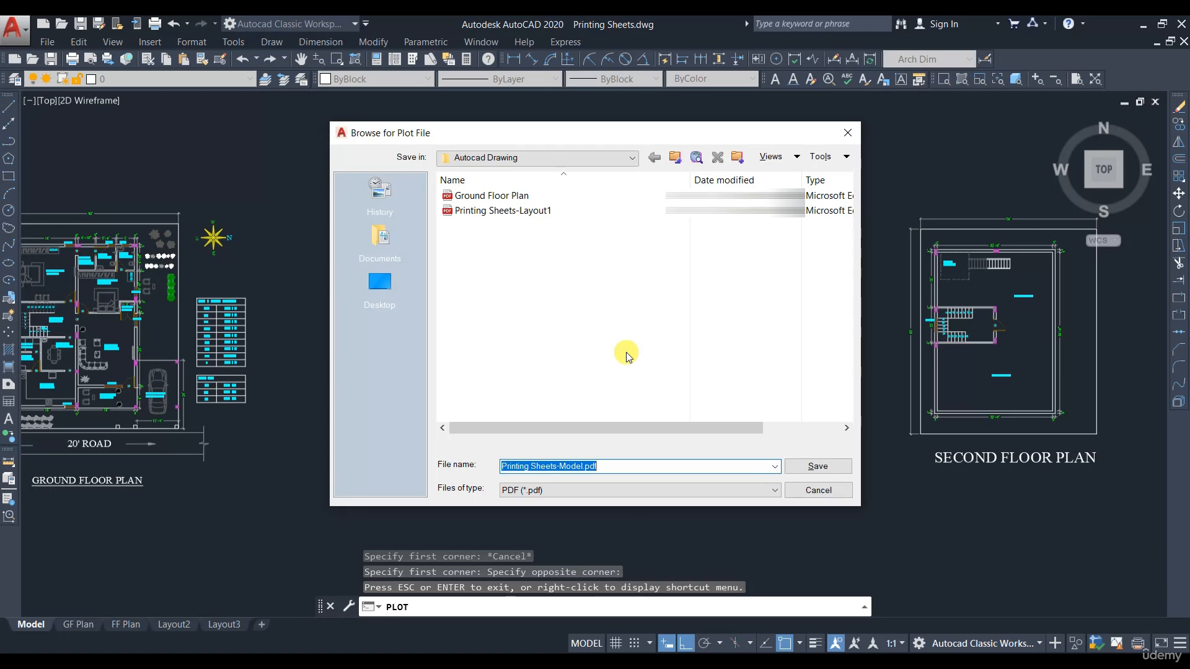
pyautogui.click(818, 466)
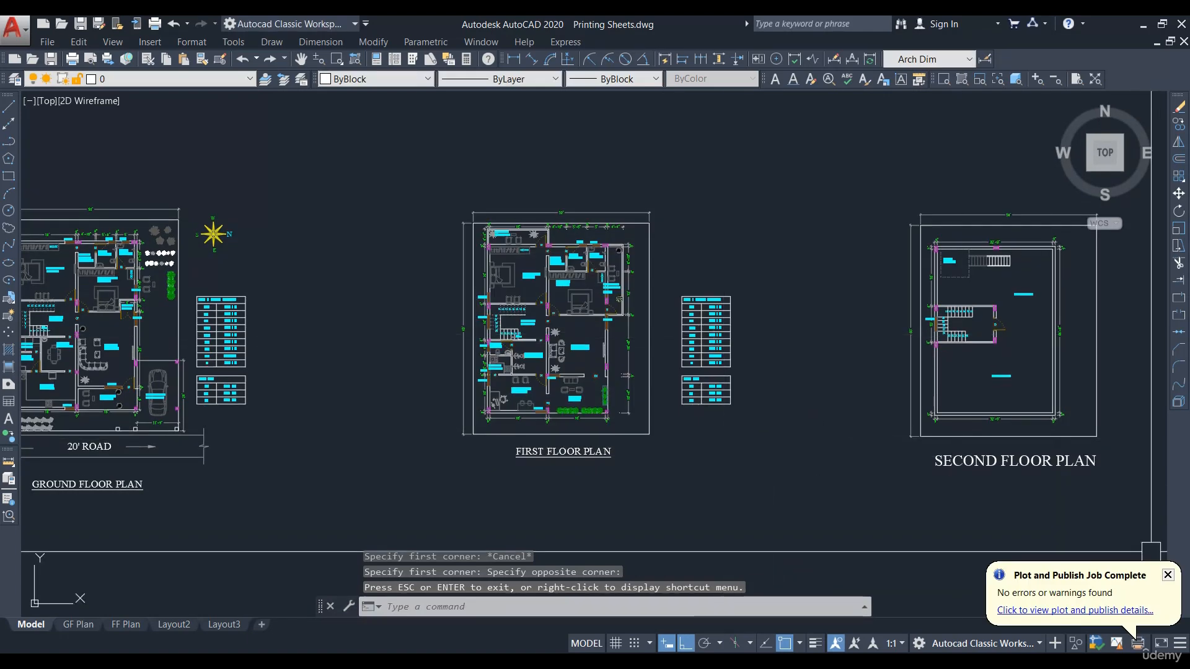
pyautogui.click(1168, 576)
pyautogui.scroll(-2, 723, 386)
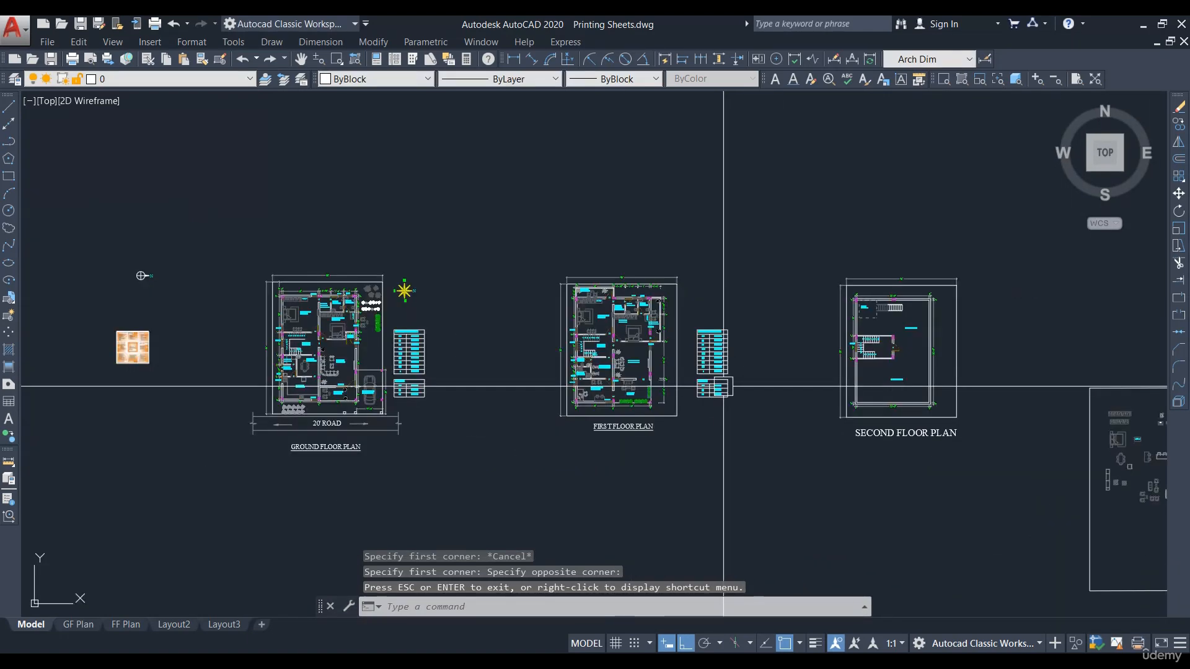